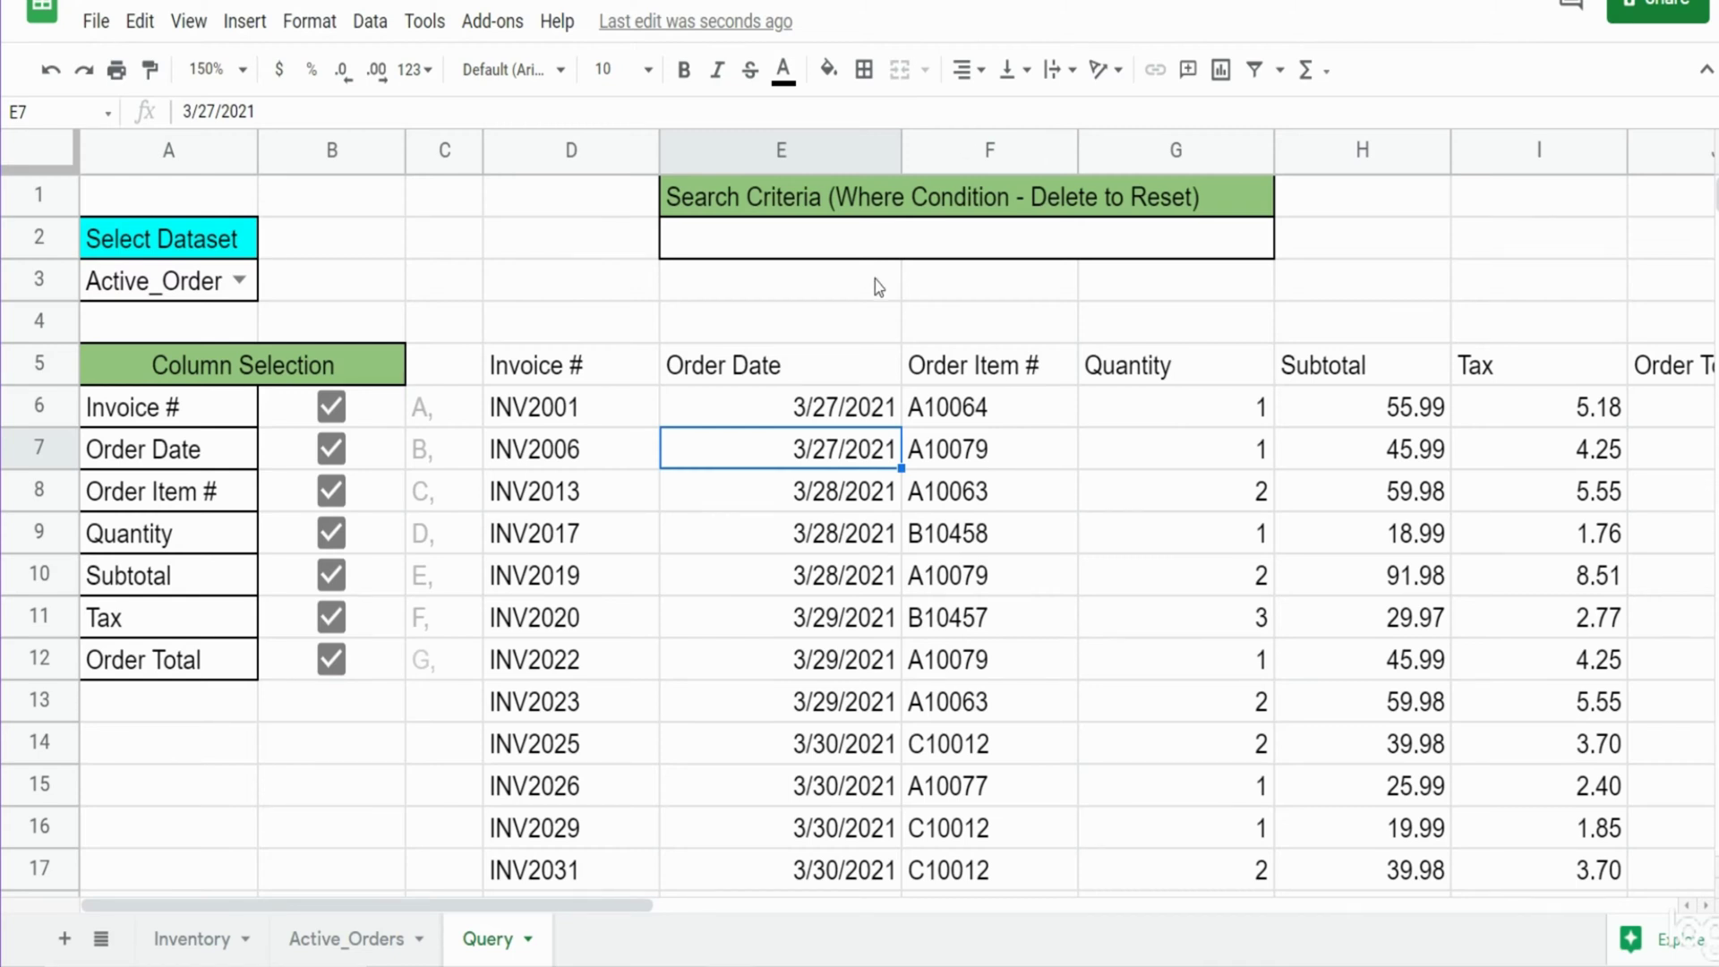
- Review the dataset choices, the Inventory and Active_Orders source sheets, and the QUERY formula in D5 of the Query sheet
{"action": "left_click", "coordinate": [239, 281]}
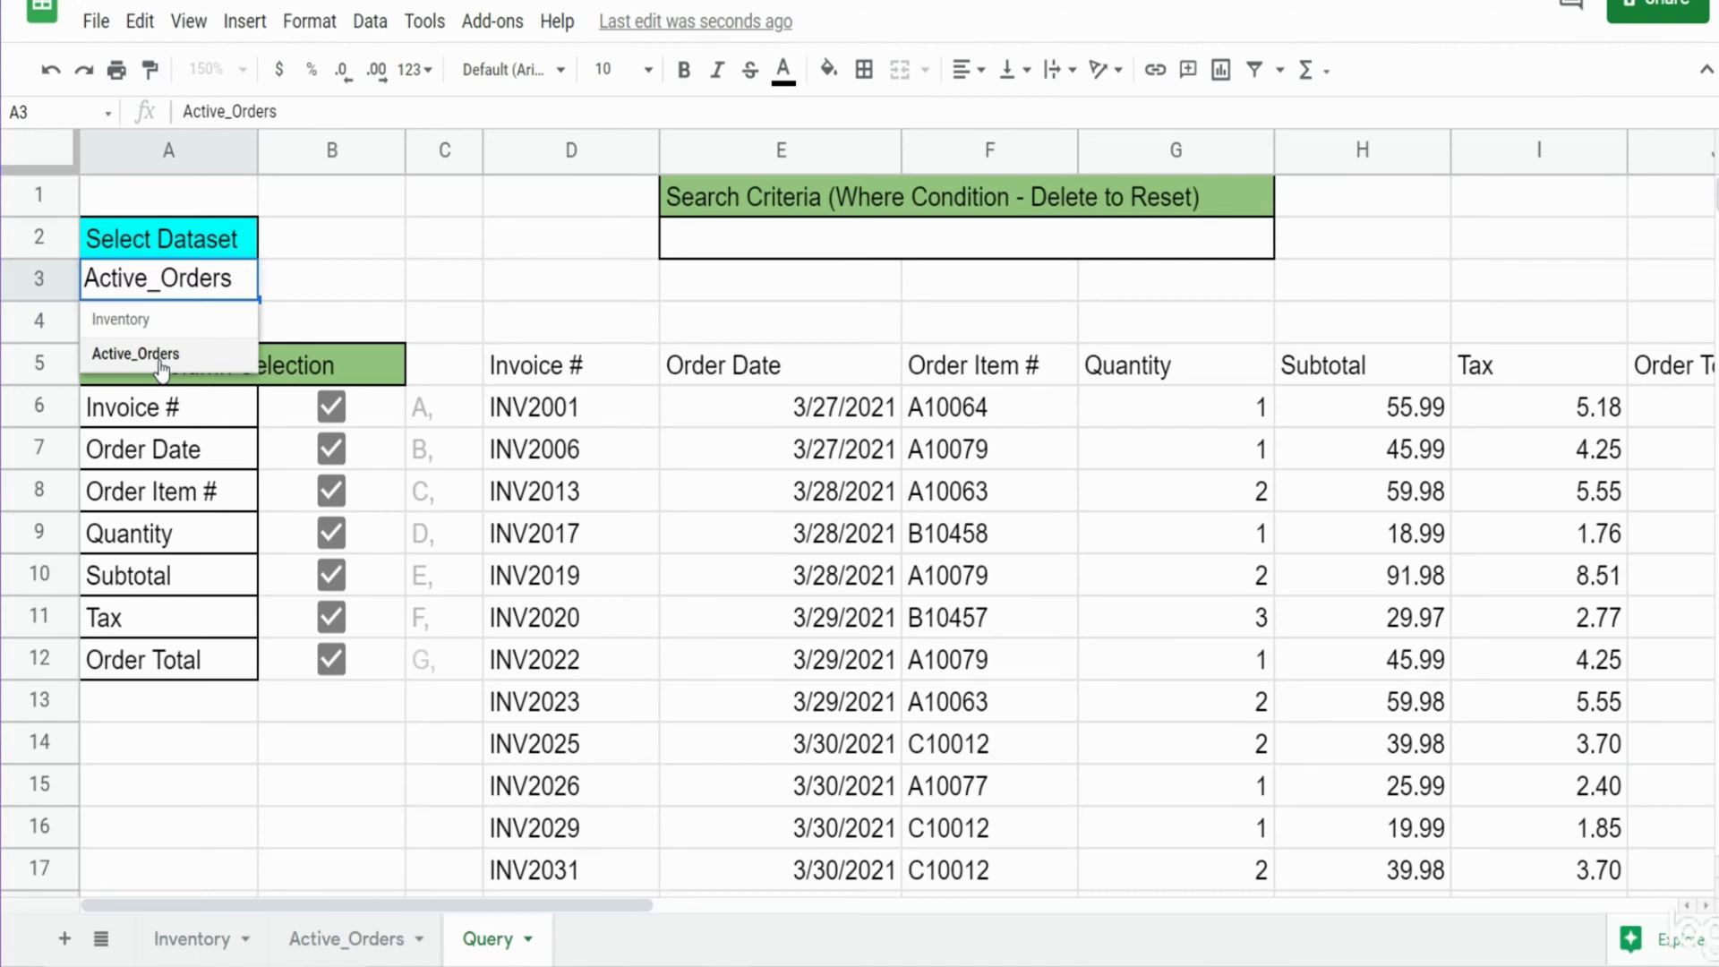
{"action": "left_click", "coordinate": [558, 296]}
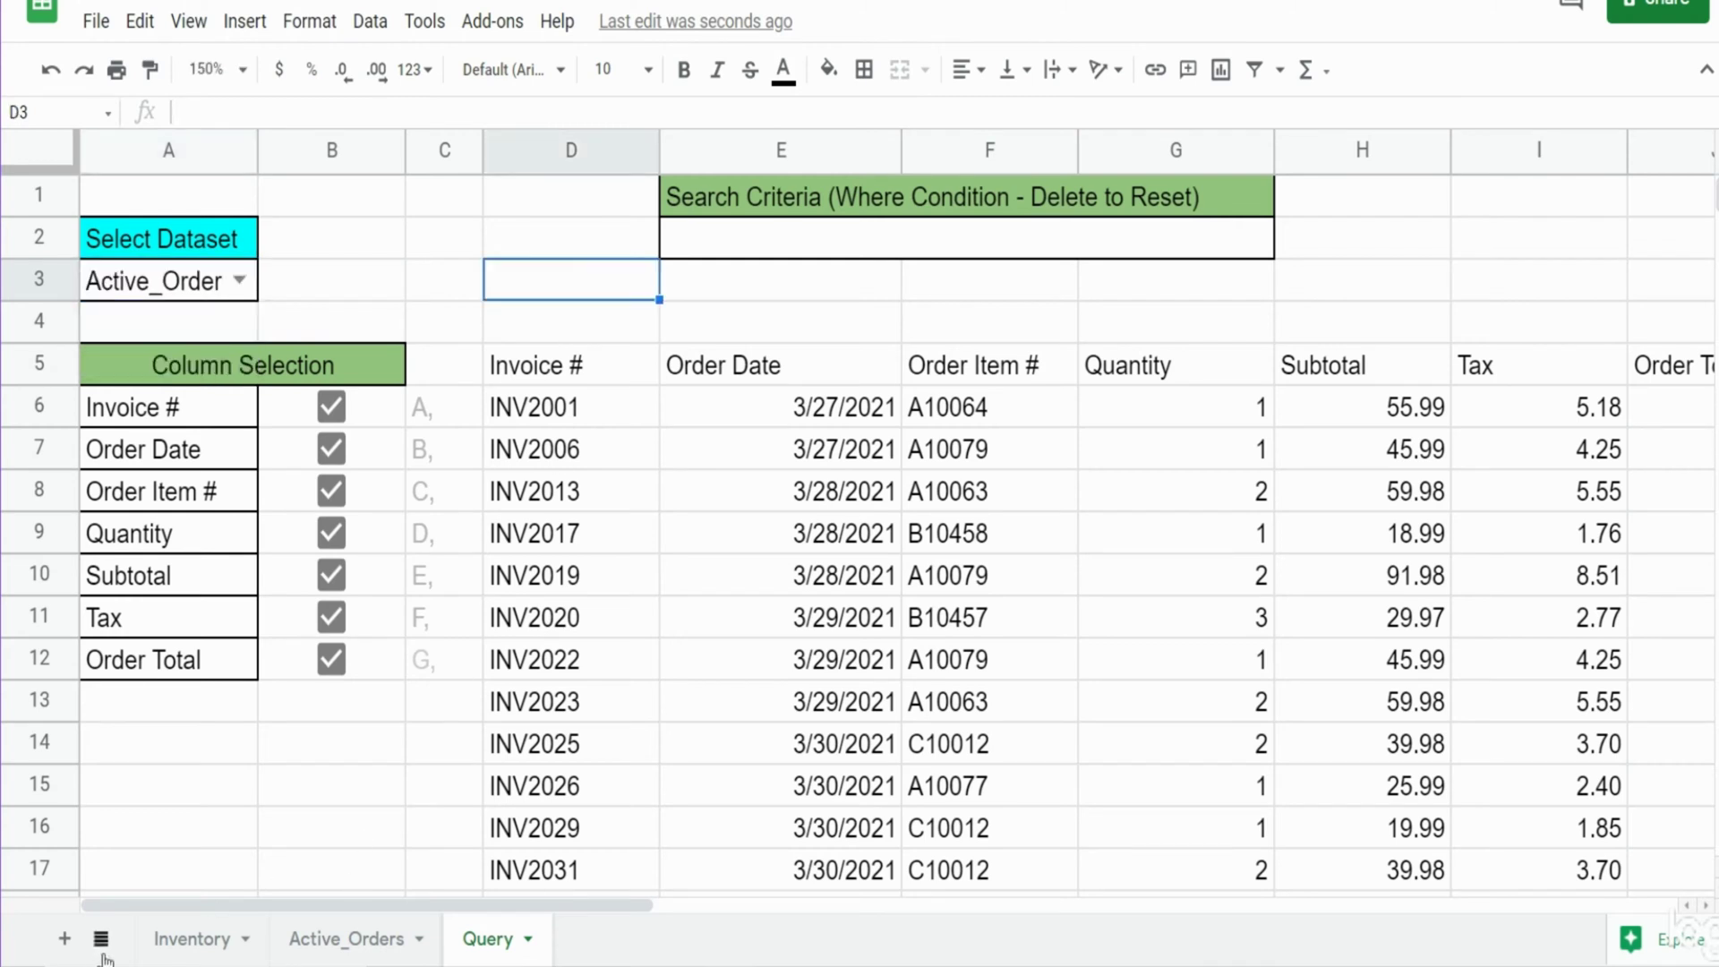
{"action": "left_click", "coordinate": [170, 942]}
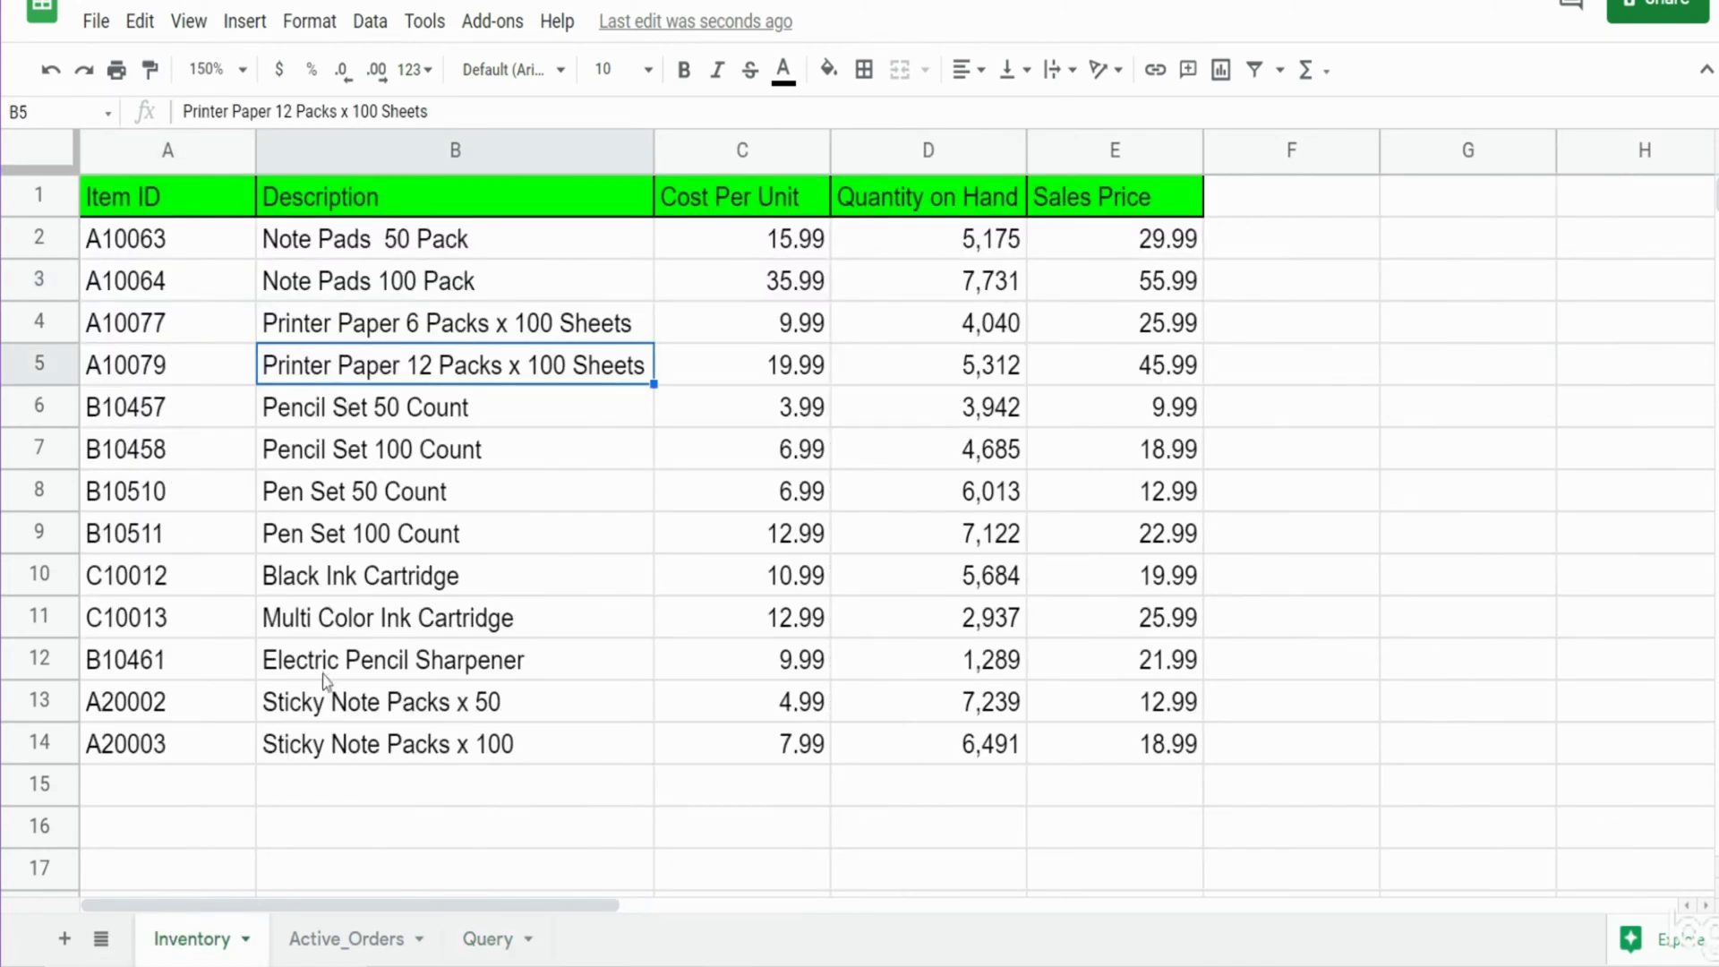
{"action": "left_click", "coordinate": [324, 947]}
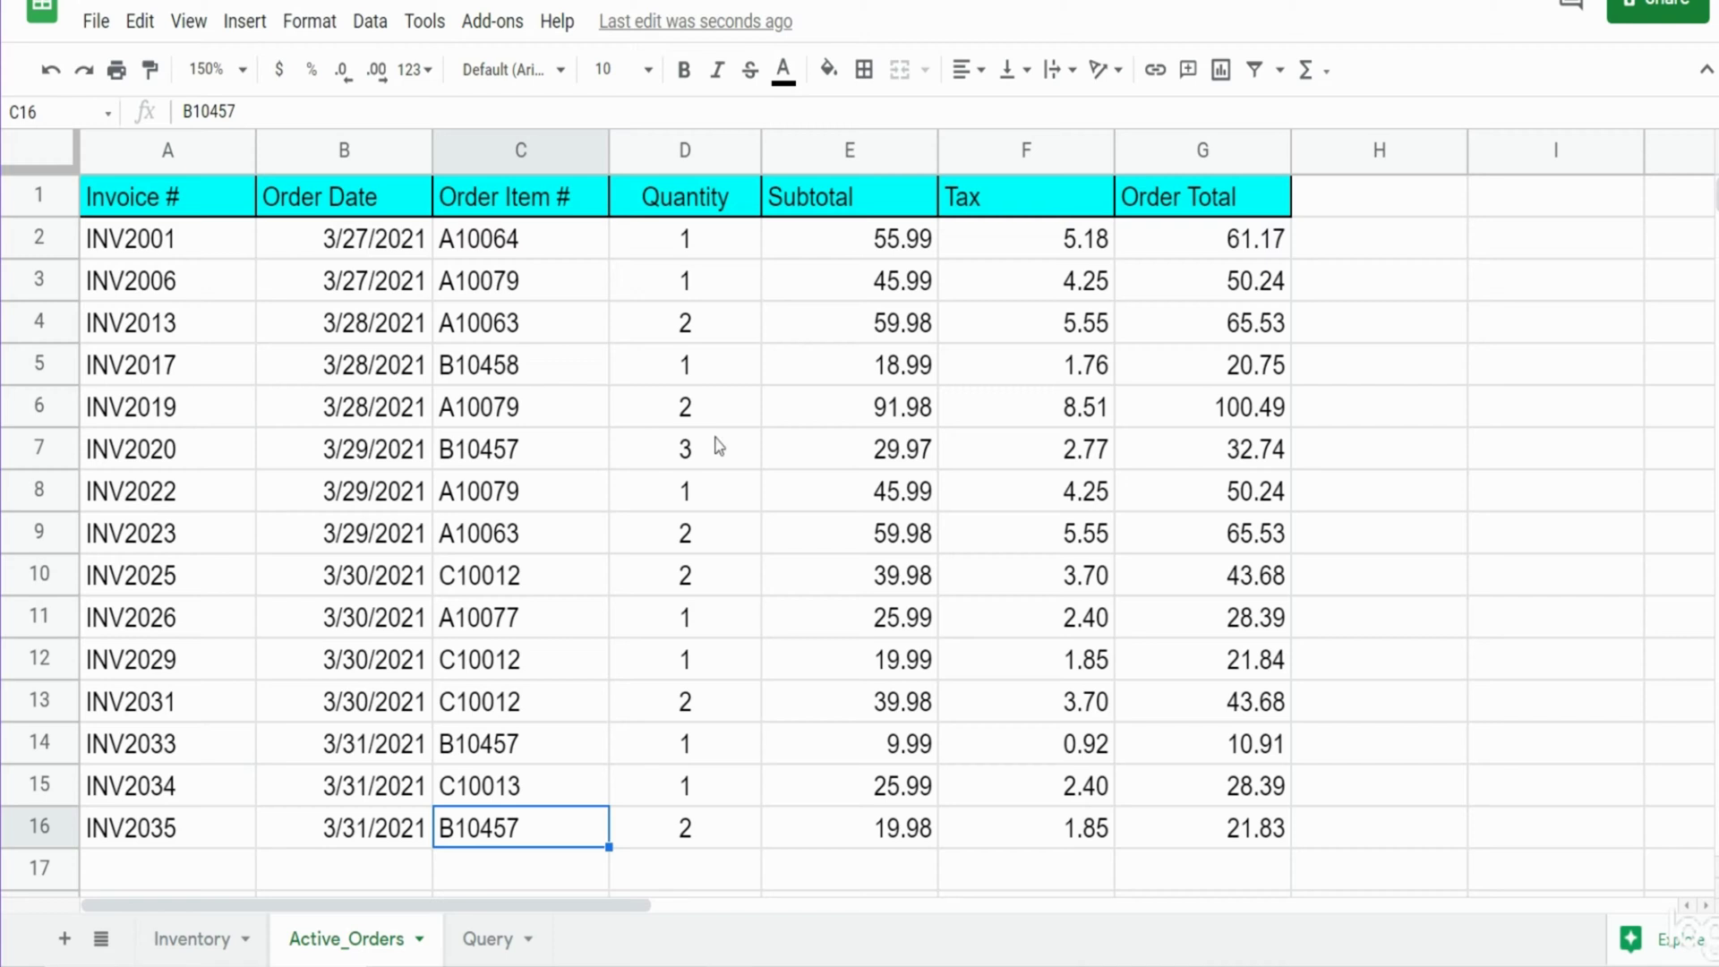
{"action": "left_click", "coordinate": [487, 939]}
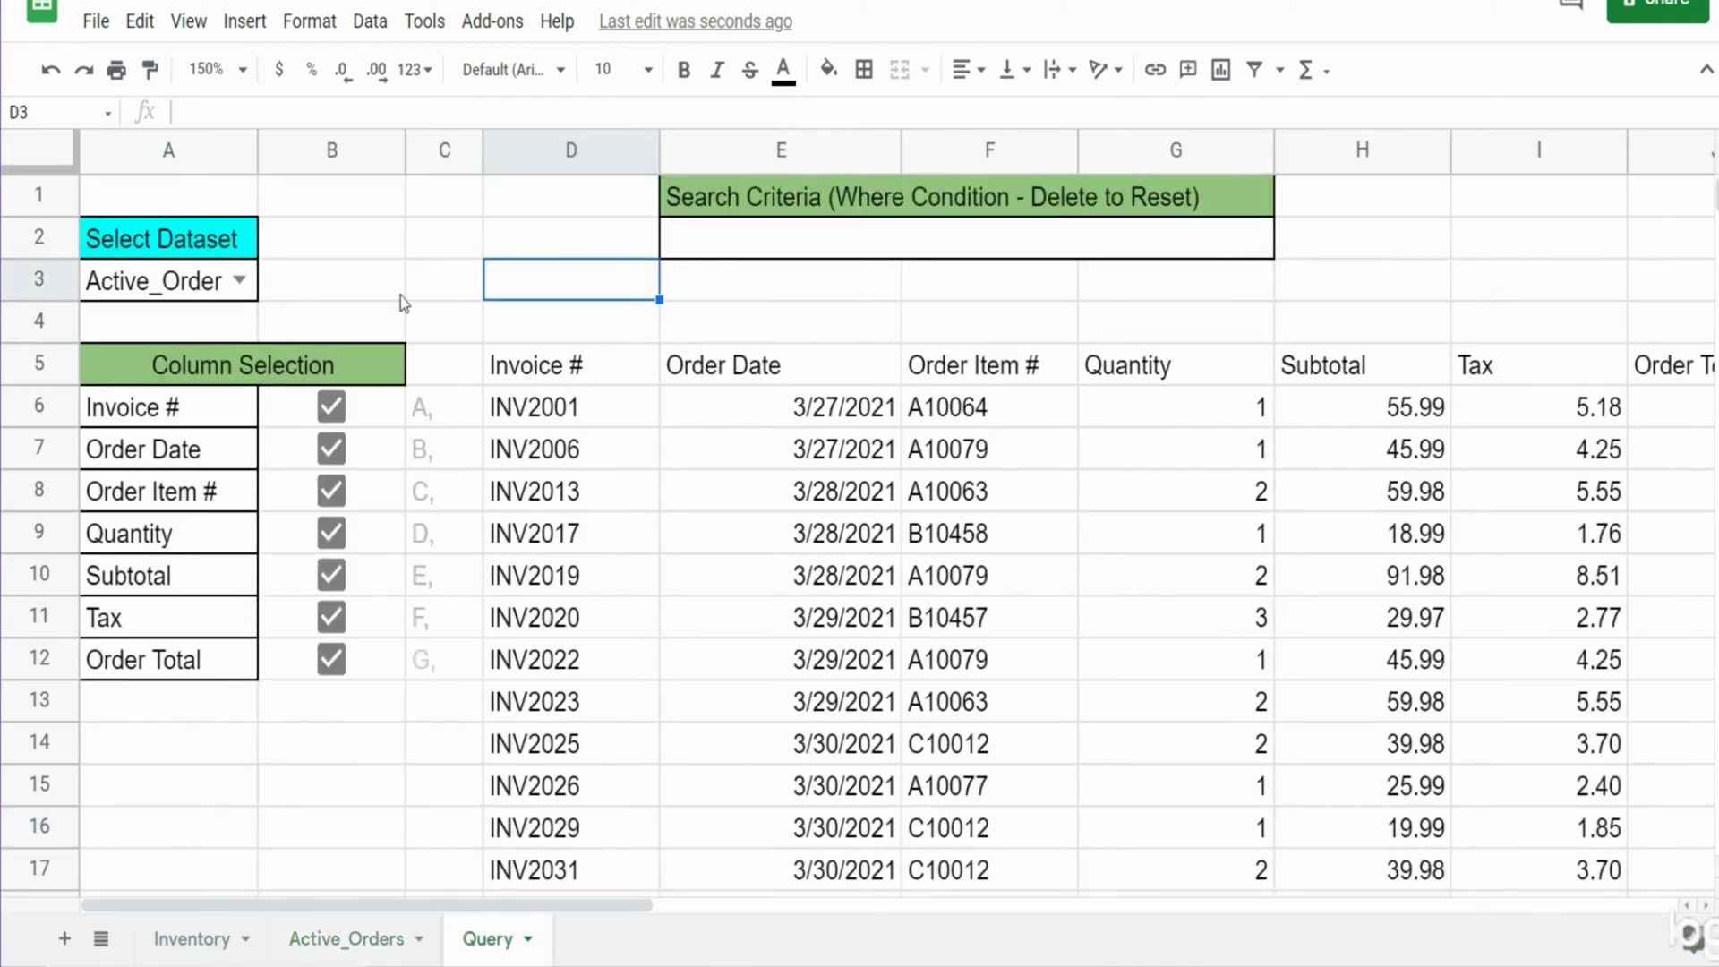
{"action": "left_click", "coordinate": [571, 378]}
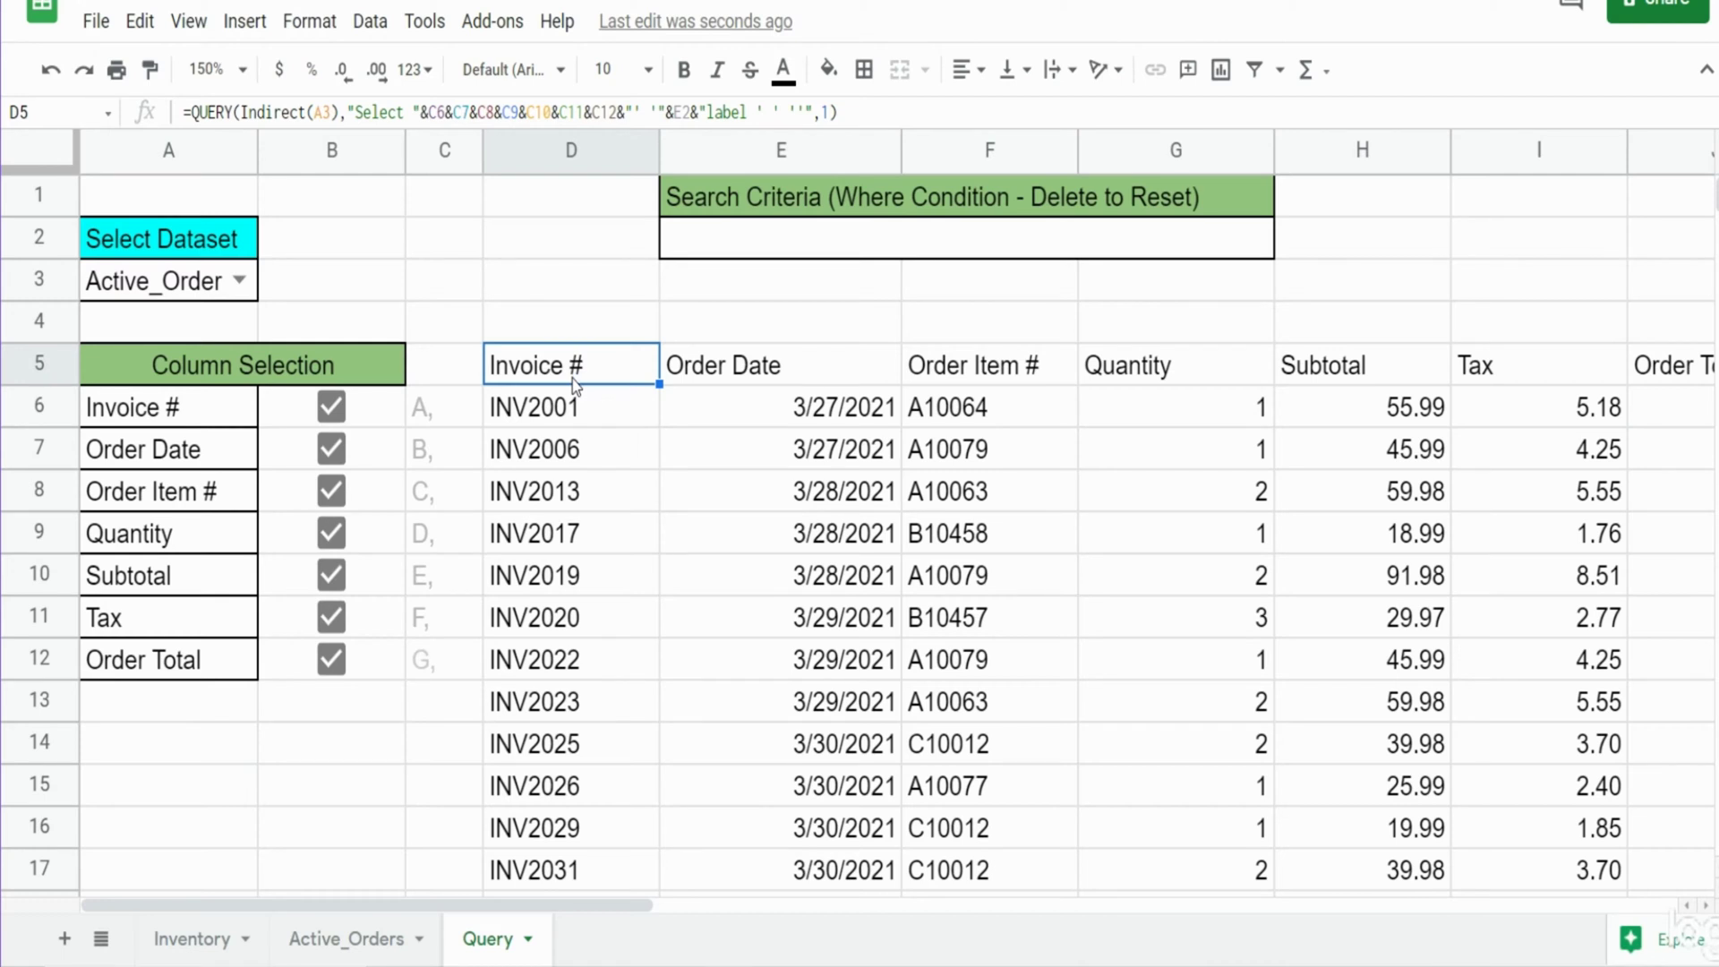
{"action": "left_click", "coordinate": [242, 283]}
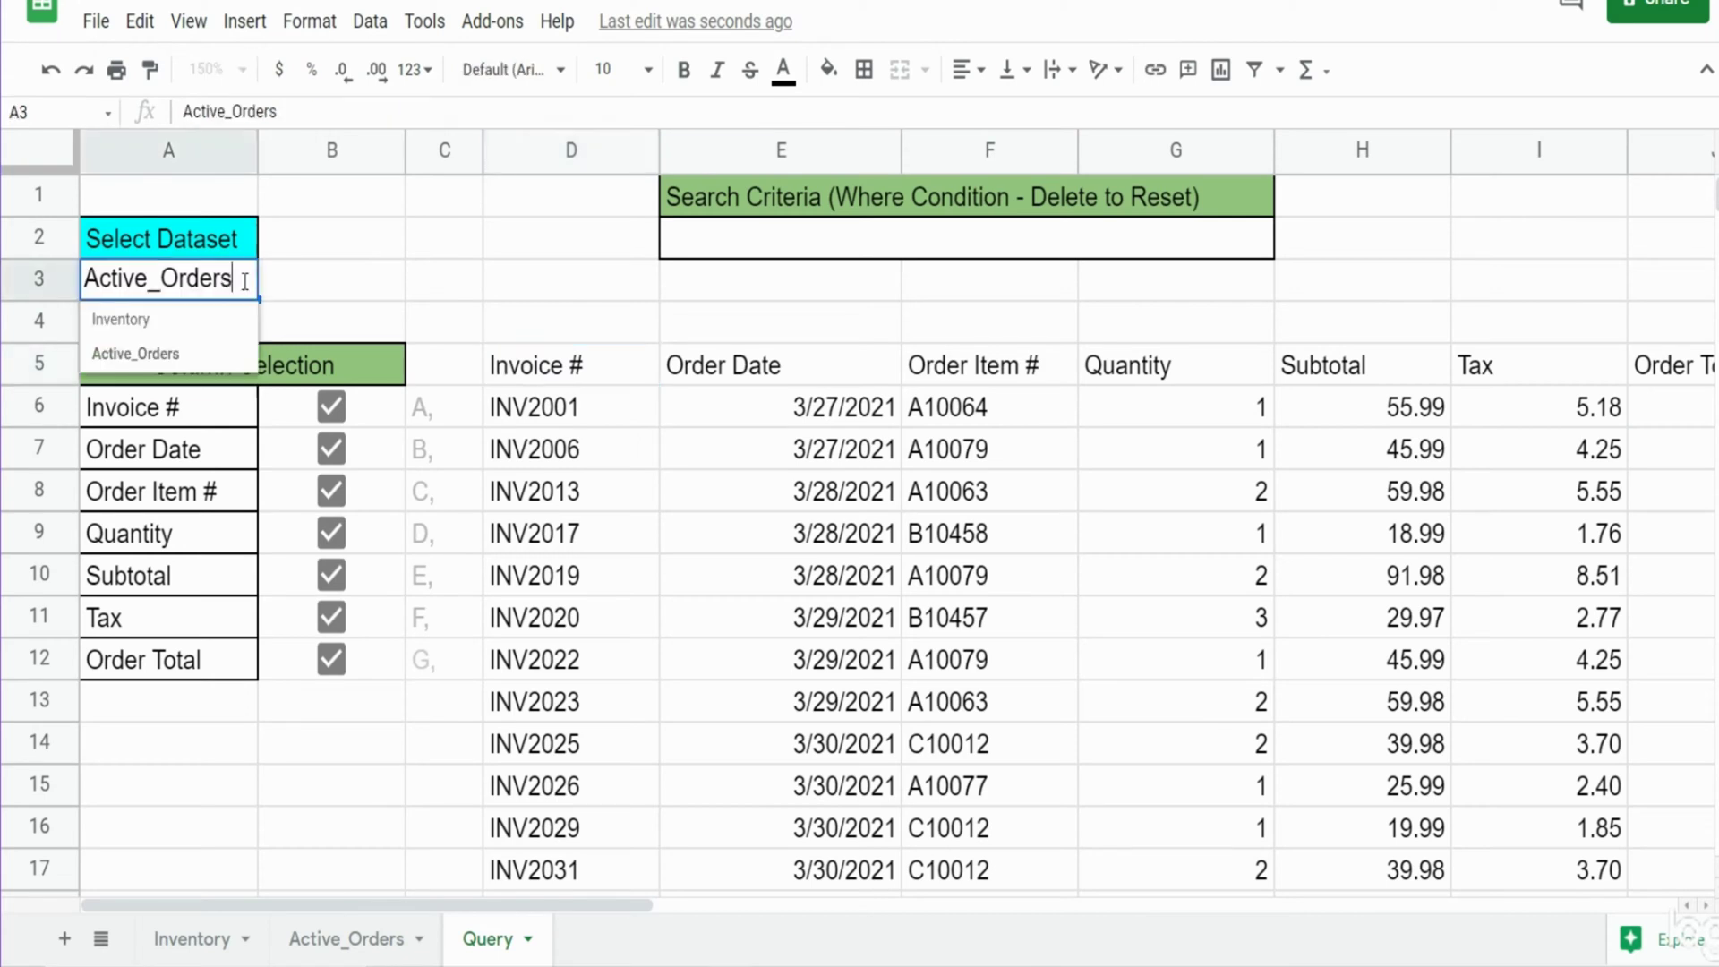
{"action": "left_click", "coordinate": [197, 352]}
{"action": "left_click", "coordinate": [555, 376]}
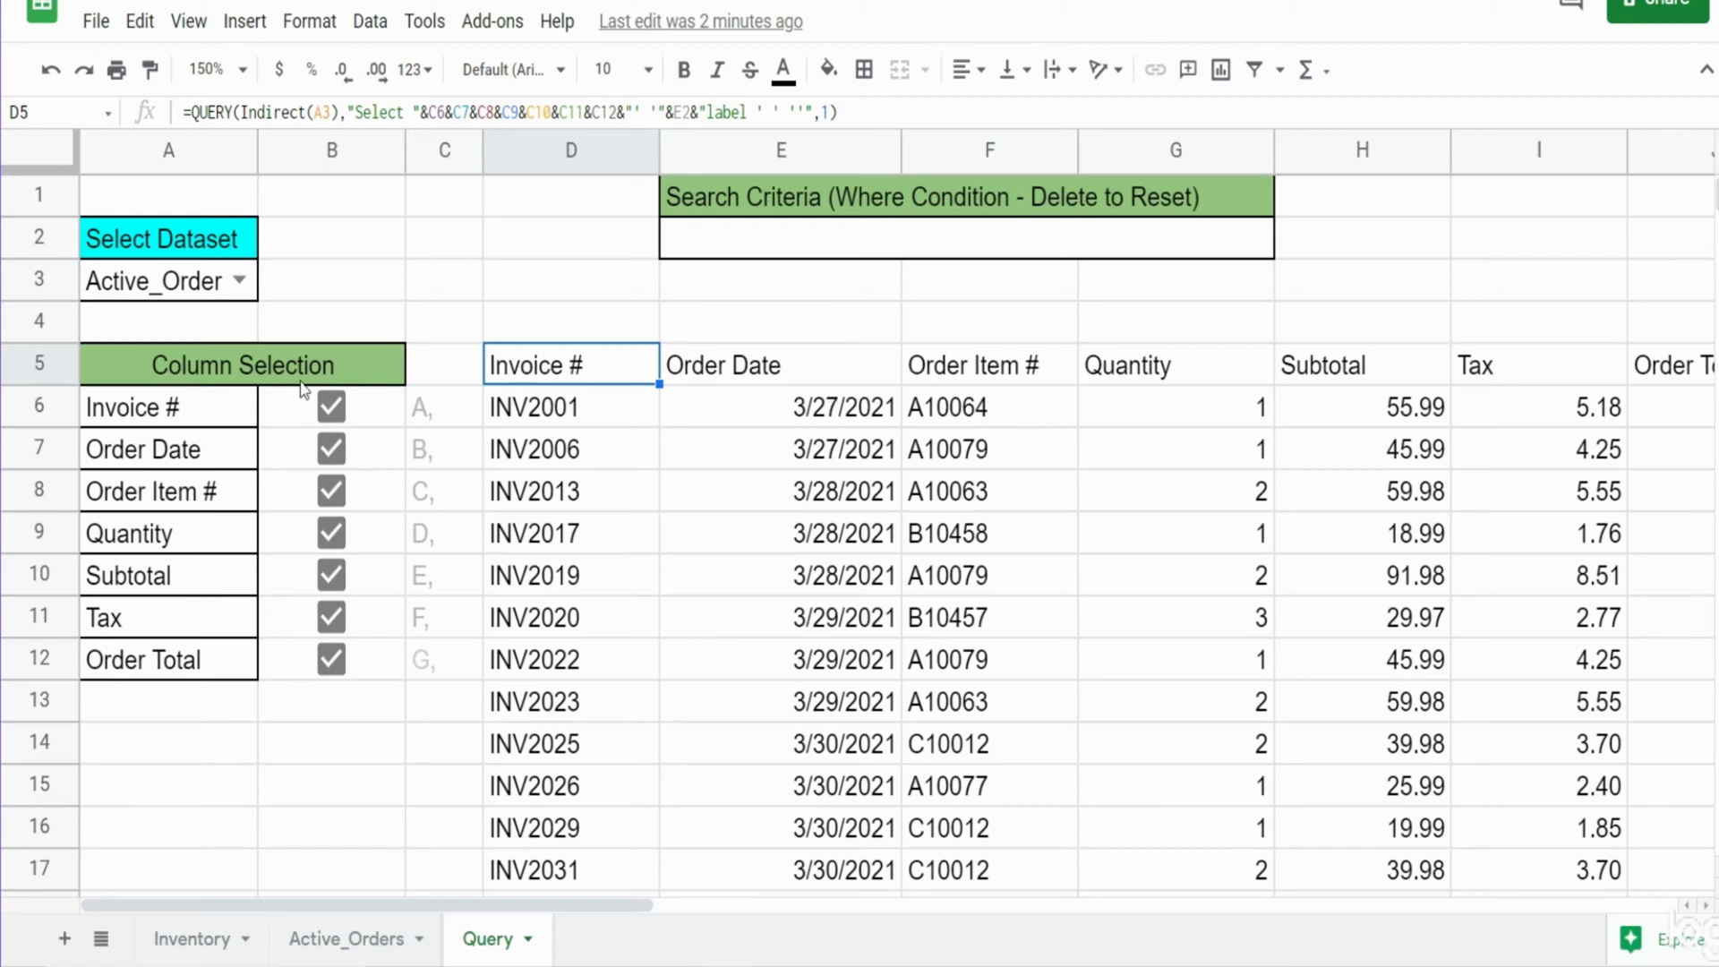
- Hide the Order Date, Order Item # and Quantity columns from the query results and show all three again
{"action": "left_click", "coordinate": [333, 450]}
{"action": "left_click", "coordinate": [333, 492]}
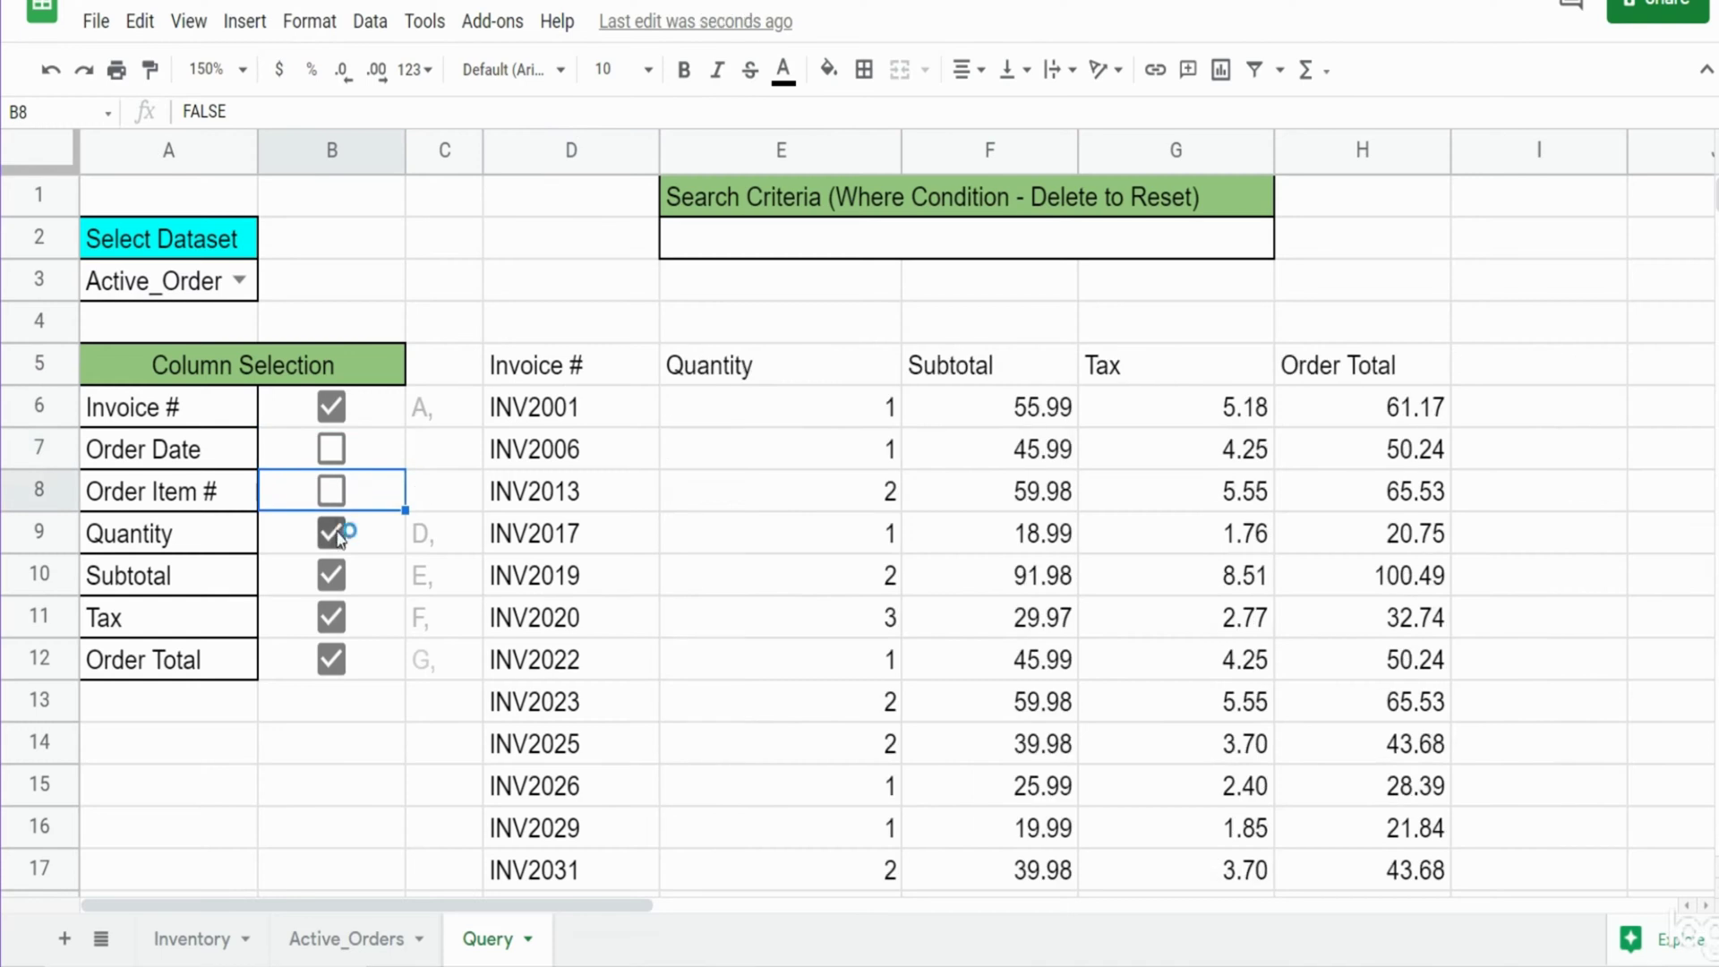
{"action": "left_click", "coordinate": [337, 535]}
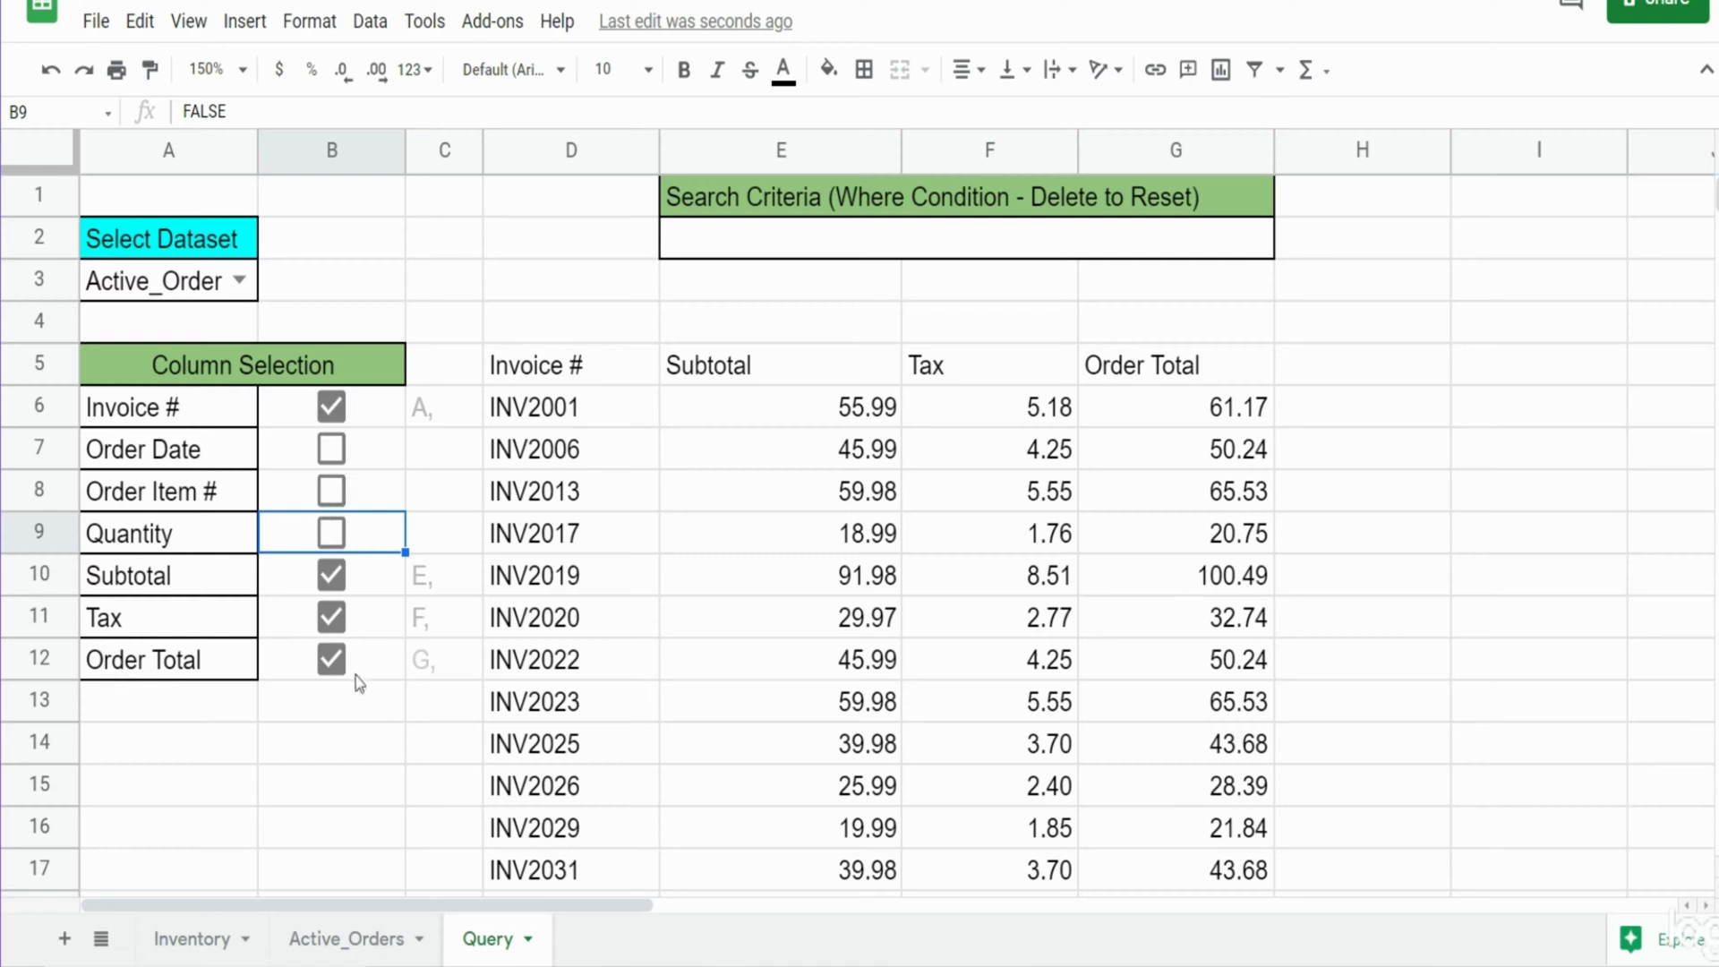
{"action": "left_click", "coordinate": [331, 537]}
{"action": "left_click", "coordinate": [331, 491]}
{"action": "left_click", "coordinate": [332, 448]}
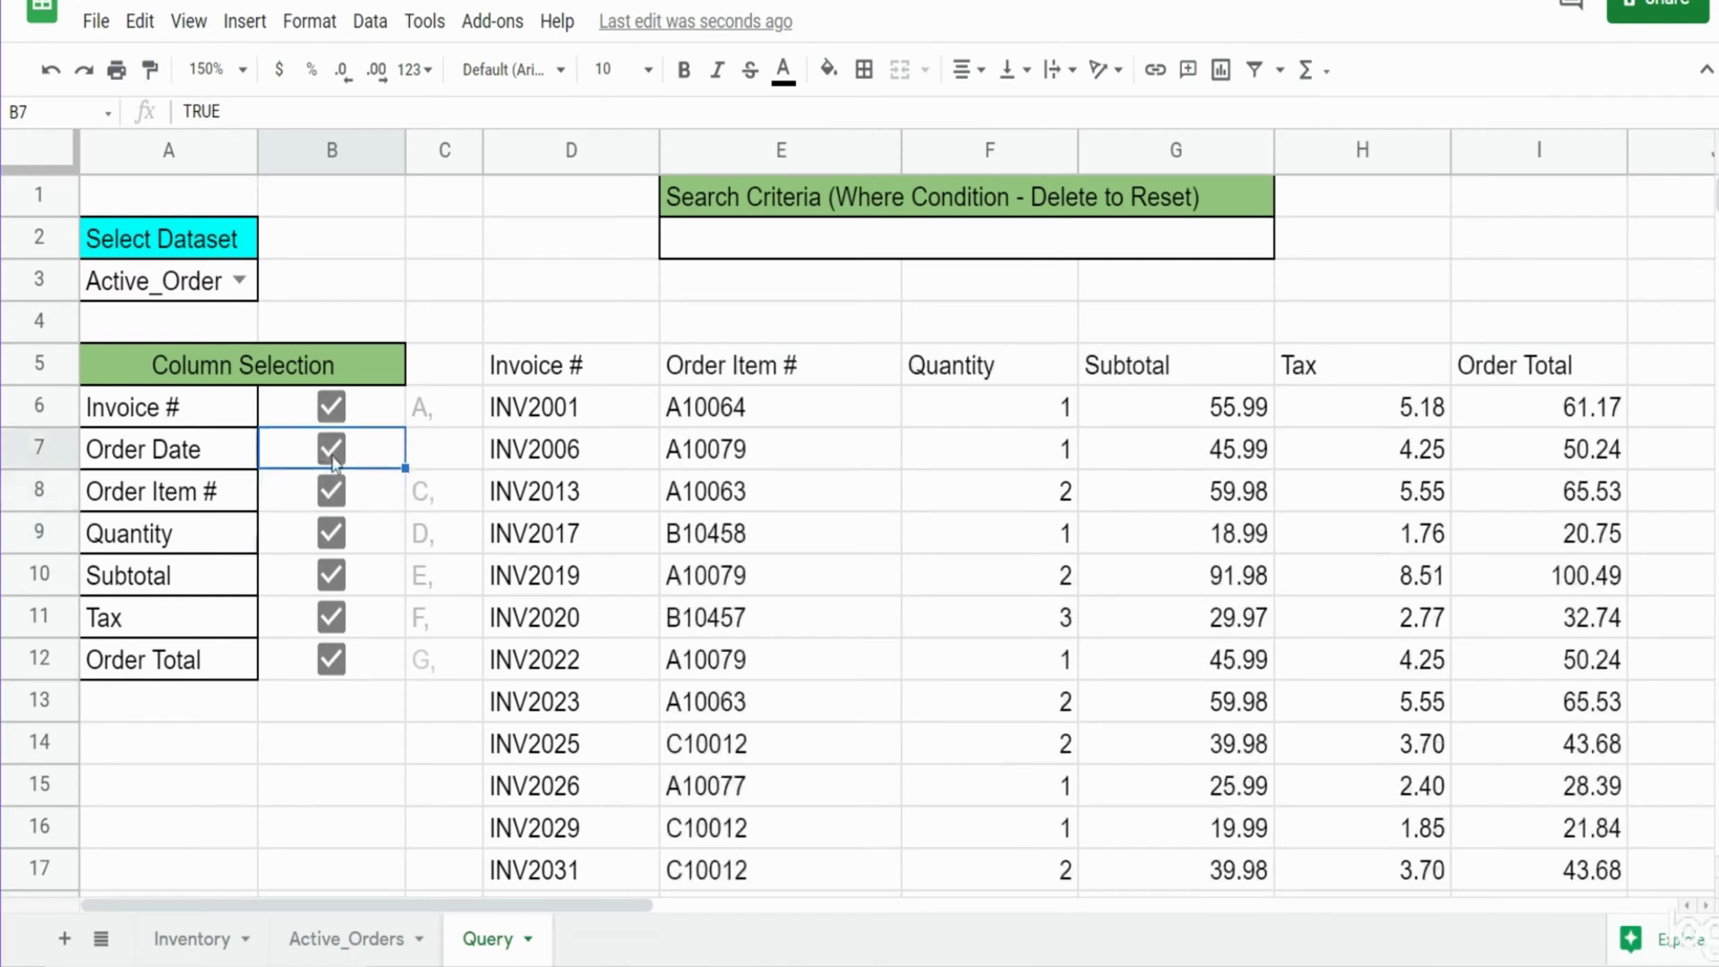
- Switch the dataset to Inventory, and toggle Description, Cost Per Unit and Quantity on Hand off and back on
{"action": "double_click", "coordinate": [234, 280]}
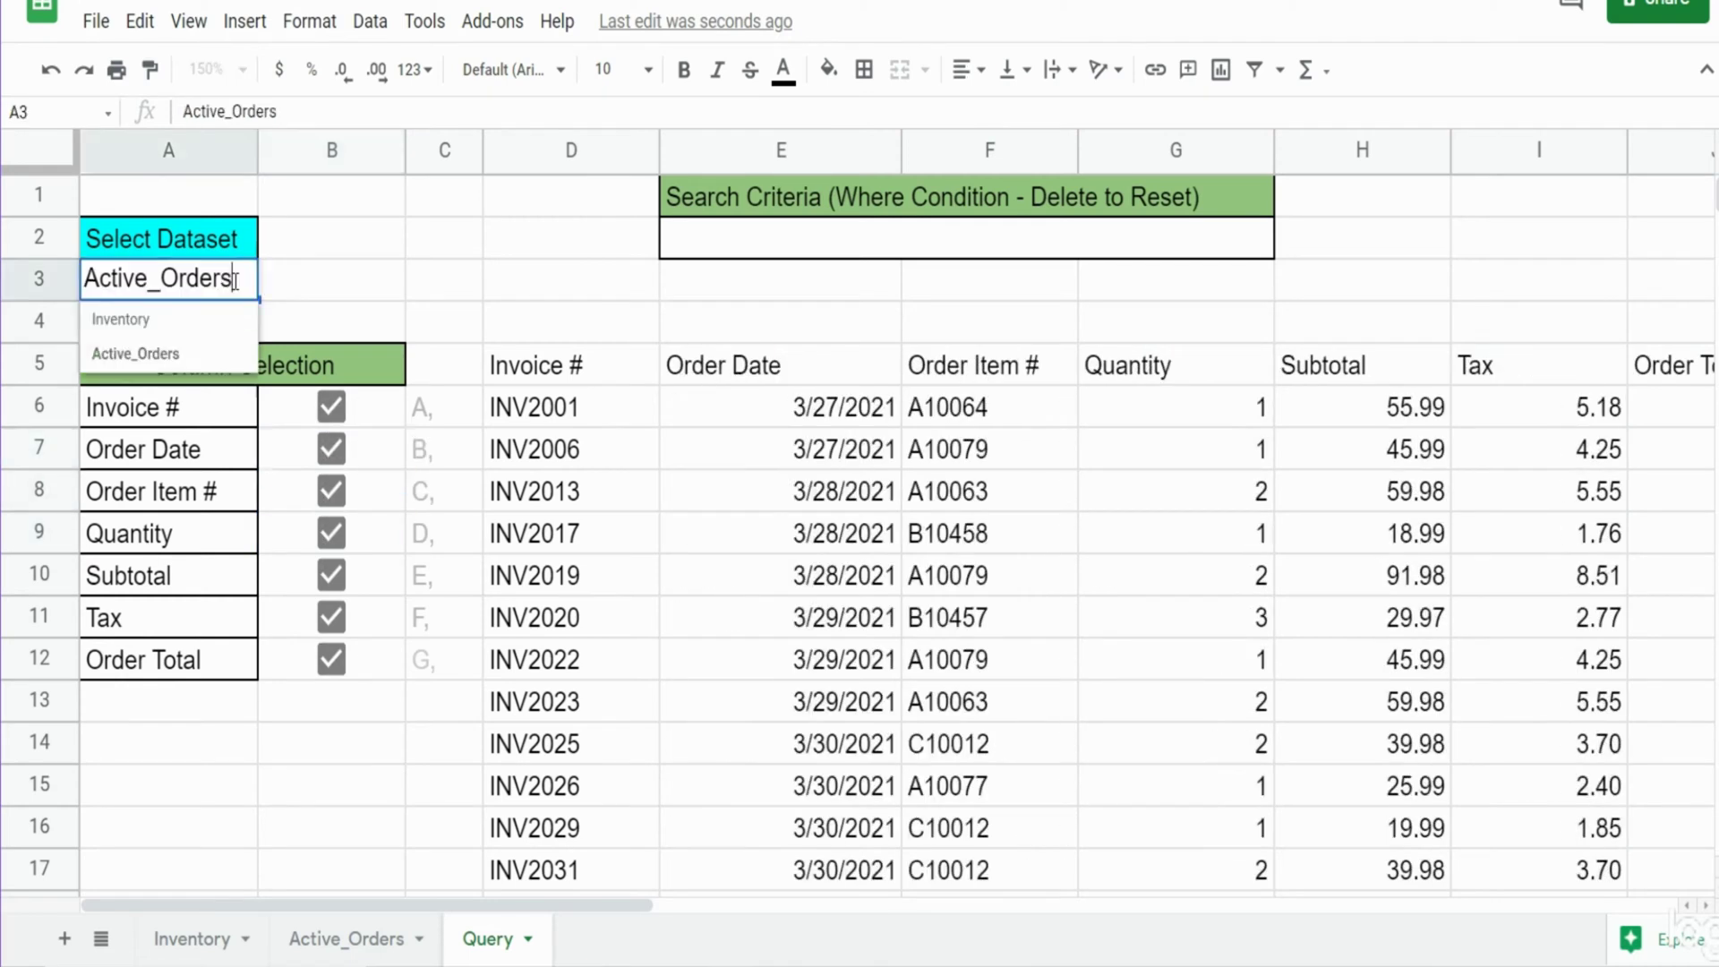
{"action": "left_click", "coordinate": [124, 322]}
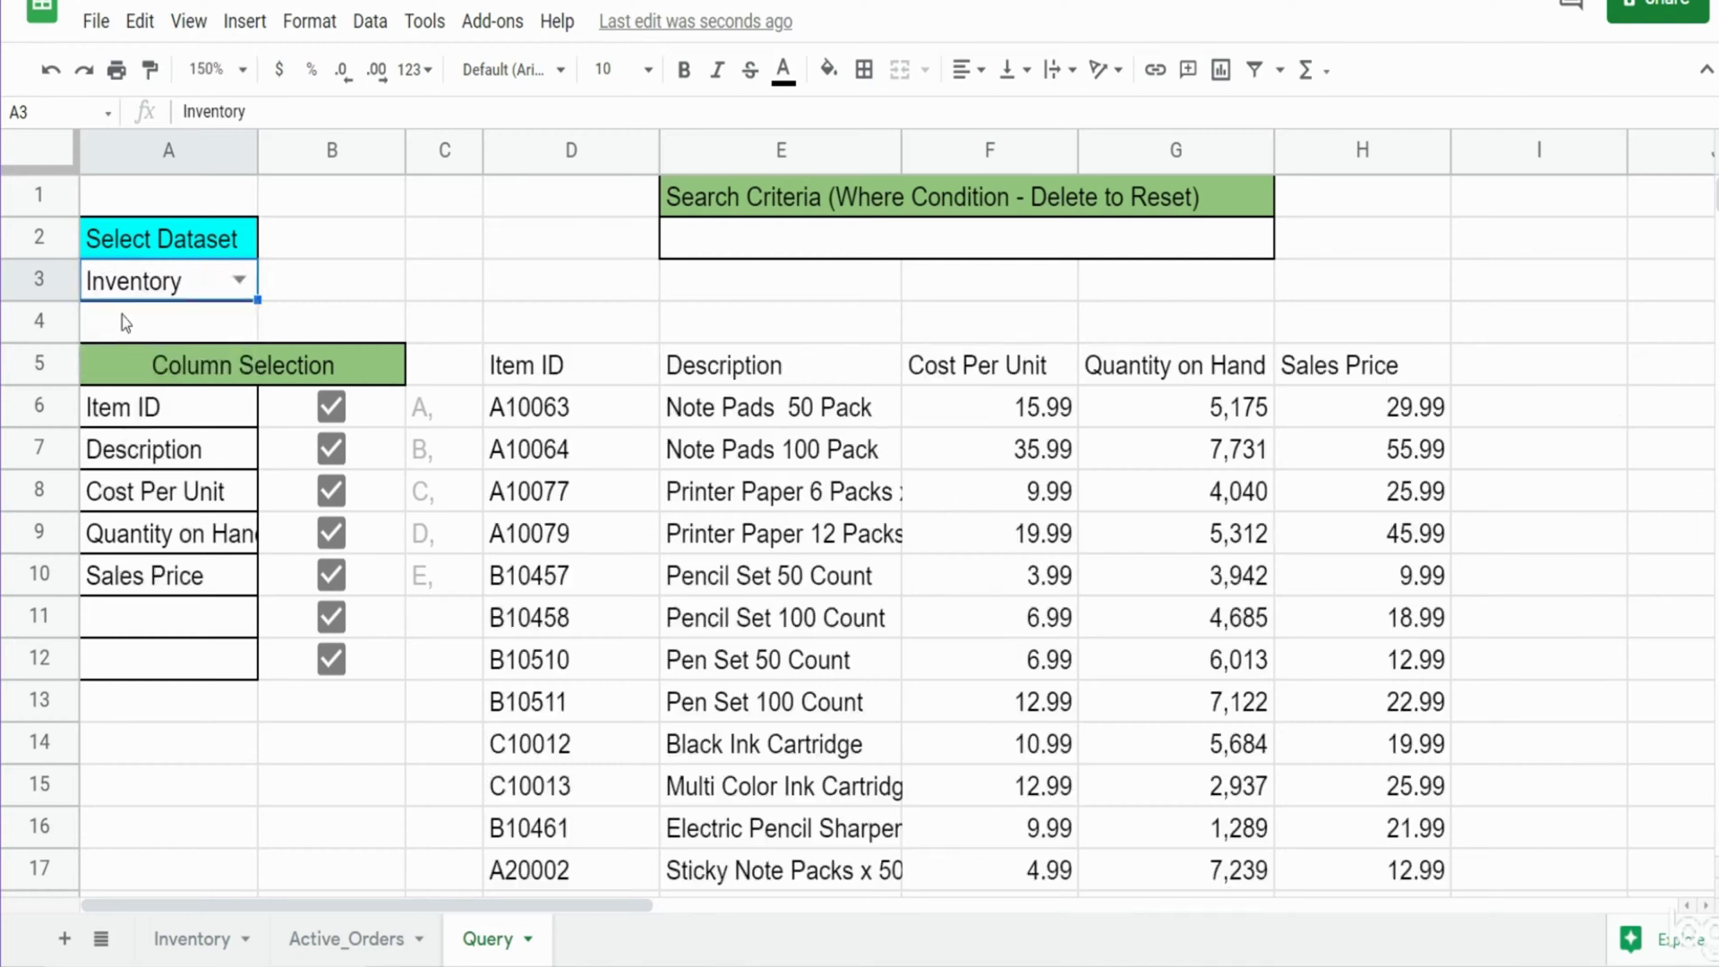
{"action": "left_click", "coordinate": [330, 449]}
{"action": "left_click", "coordinate": [330, 491]}
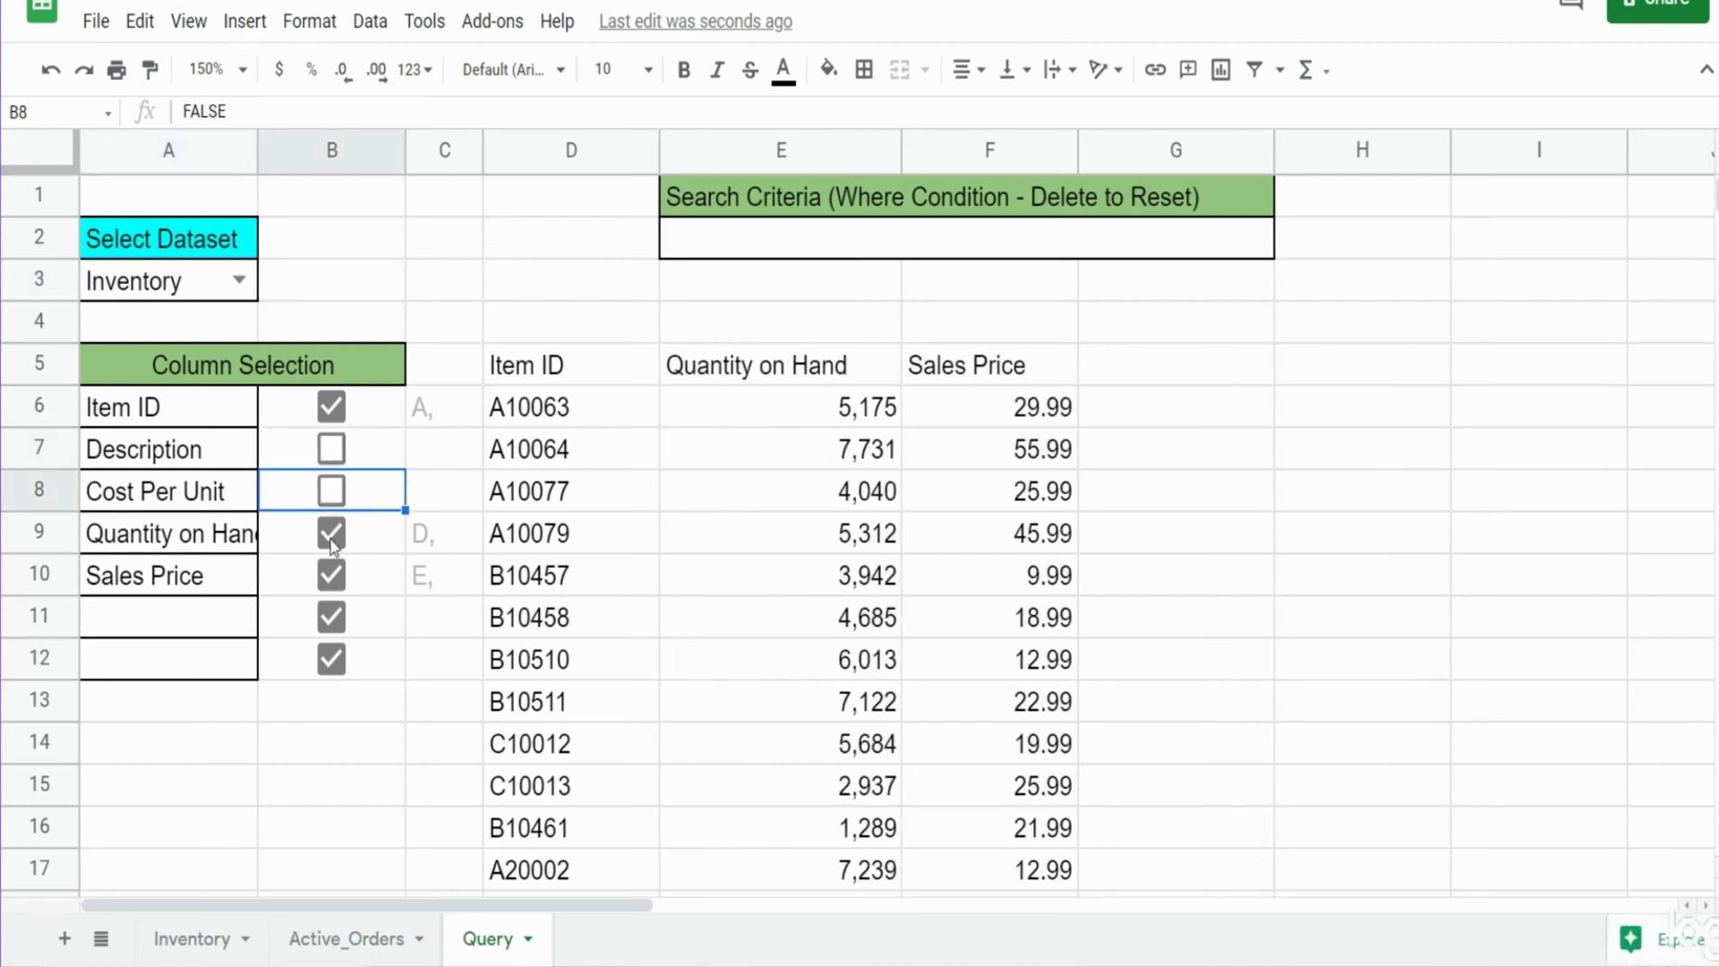
{"action": "left_click", "coordinate": [331, 537]}
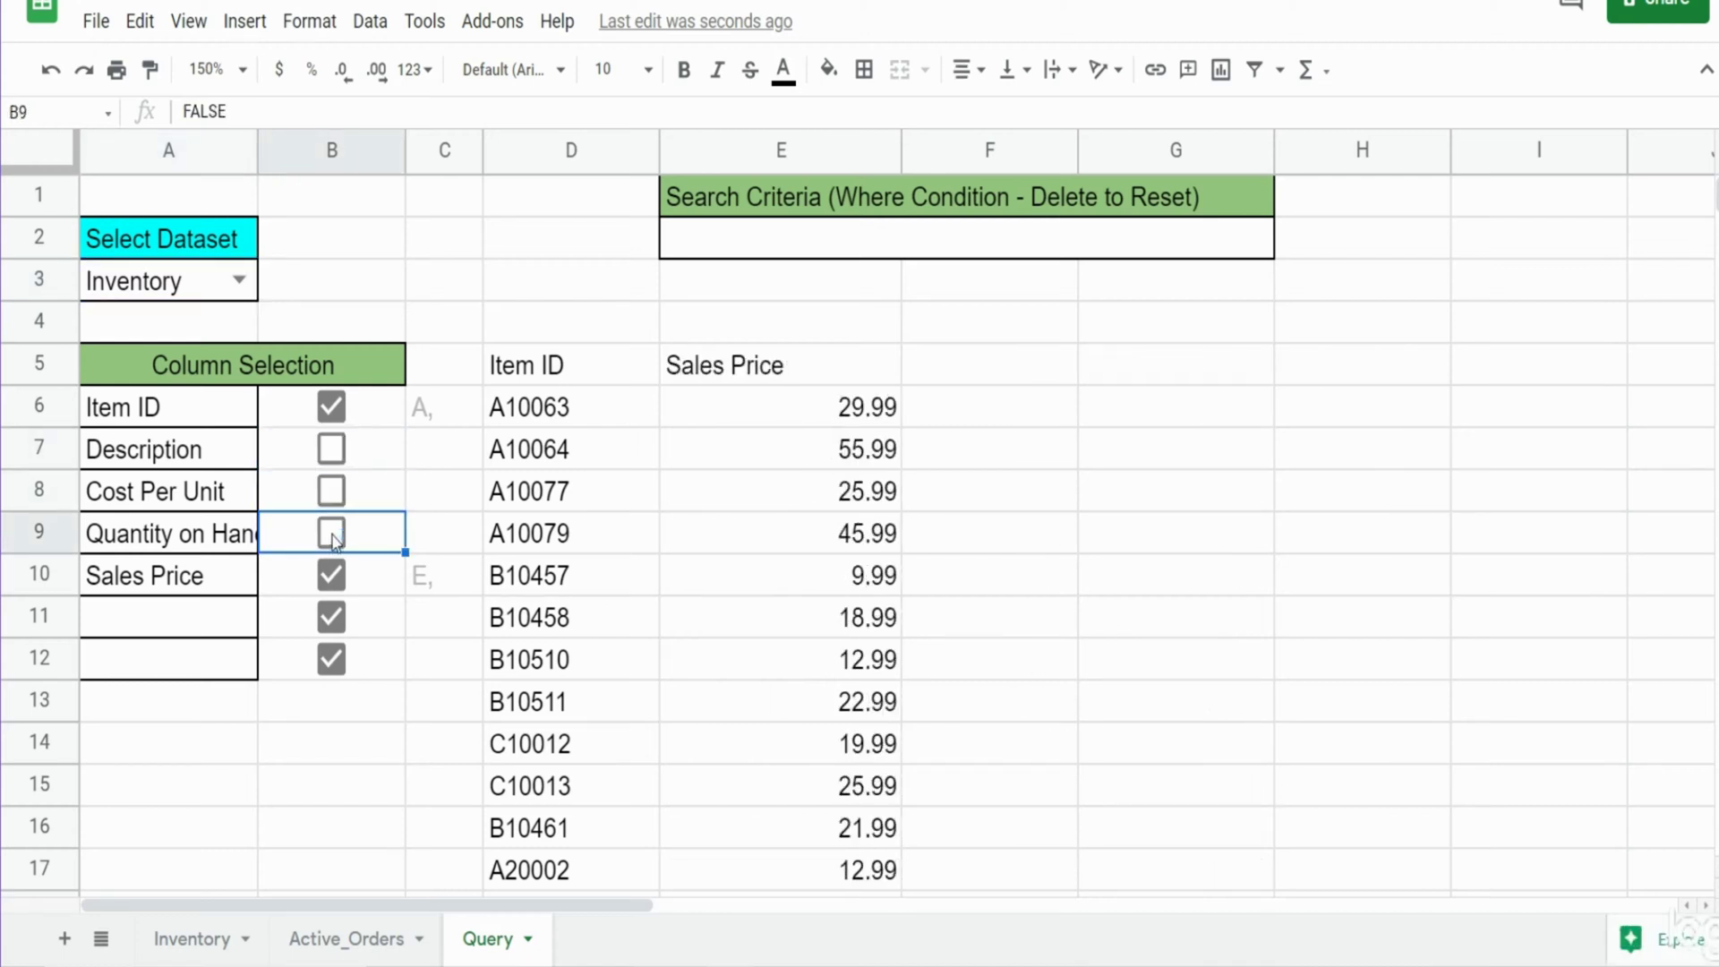
{"action": "left_click", "coordinate": [331, 533]}
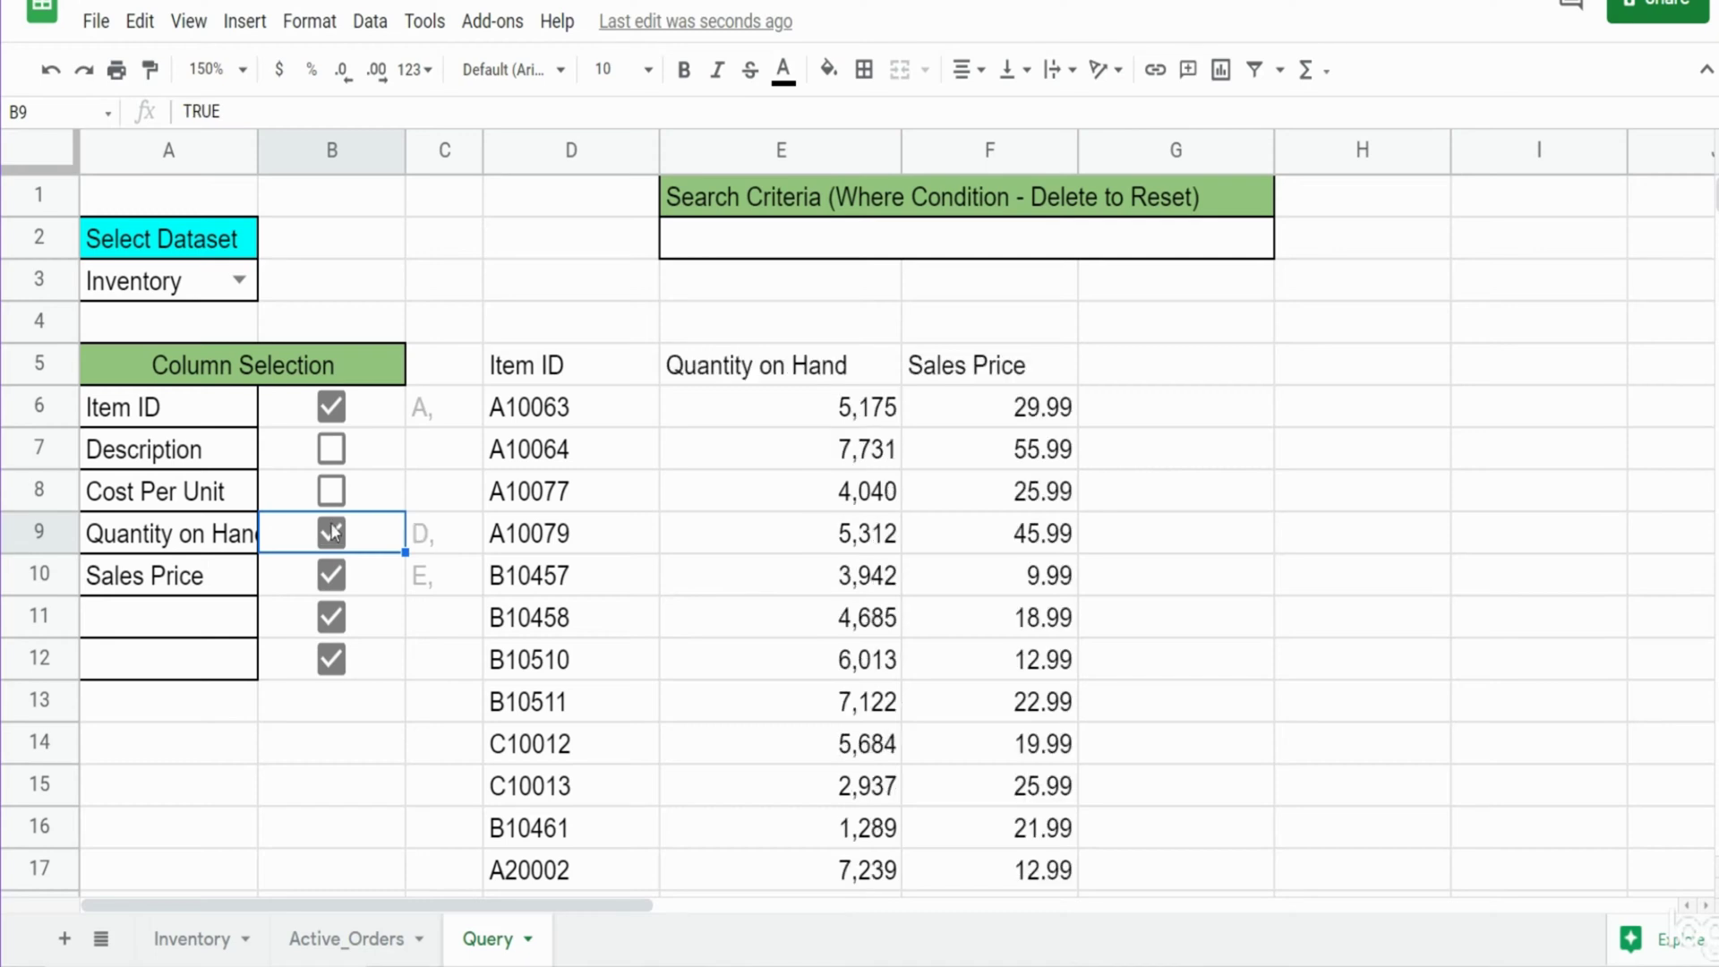
{"action": "left_click", "coordinate": [331, 491]}
{"action": "left_click", "coordinate": [332, 449]}
- Filter the Inventory results with the search criteria "Where D < 5000" and clear the criteria again
{"action": "left_click", "coordinate": [759, 243]}
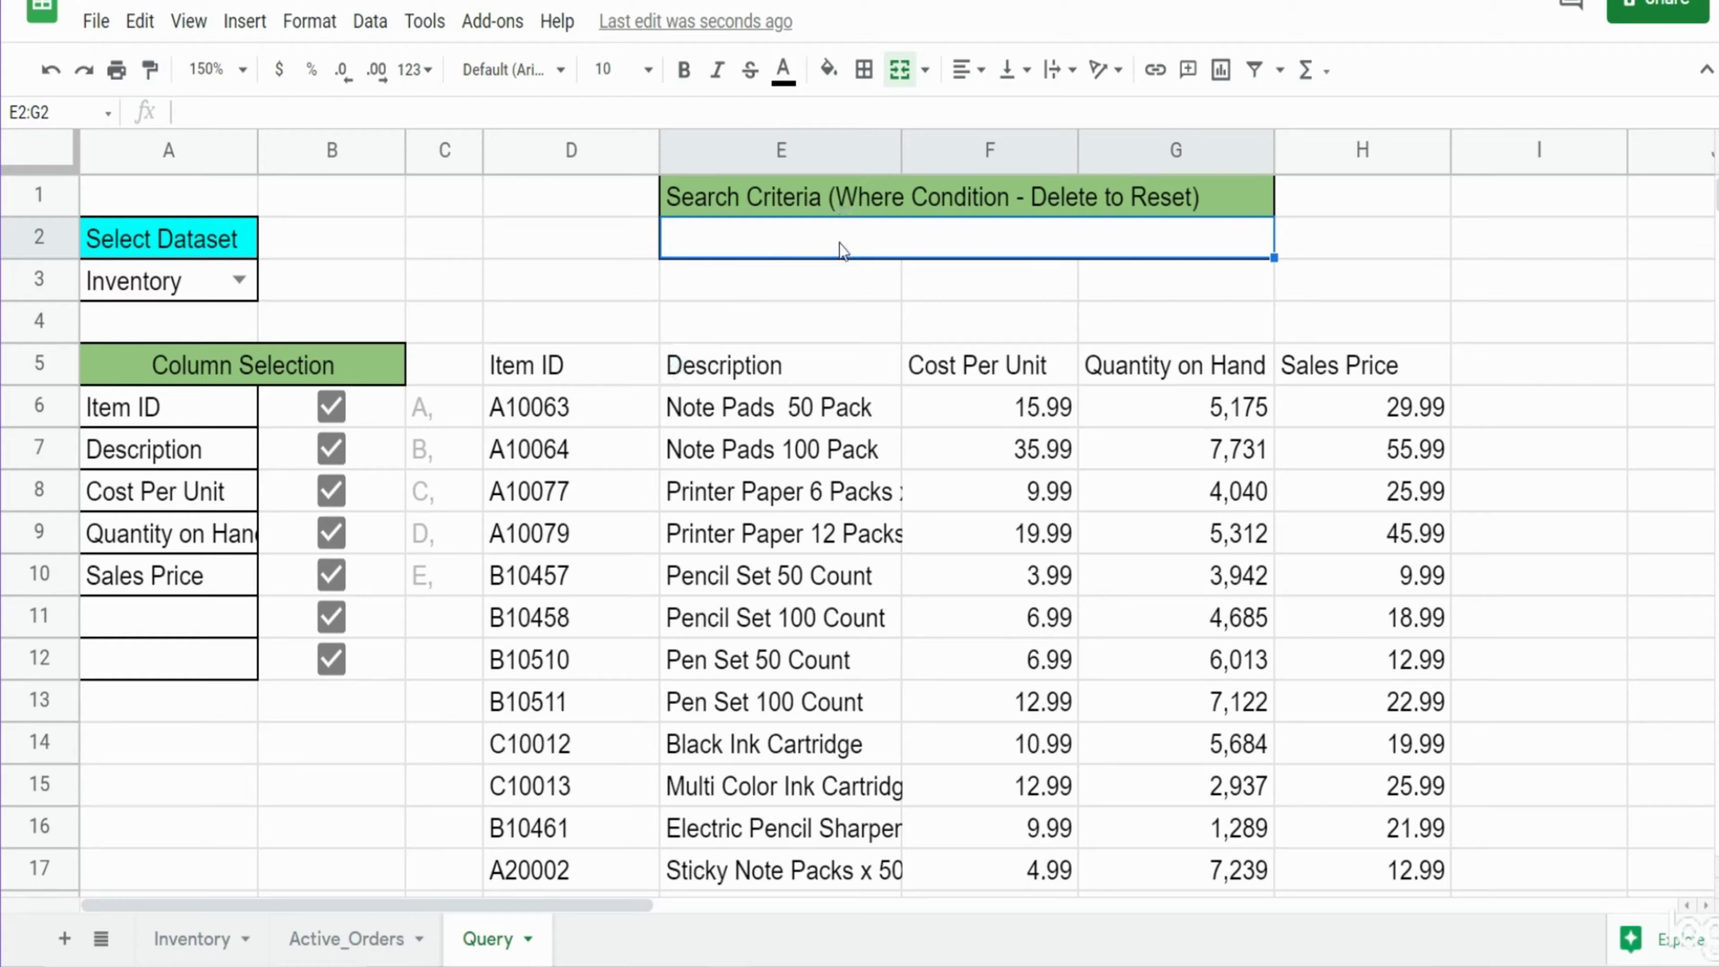
{"action": "type", "text": "Where"}
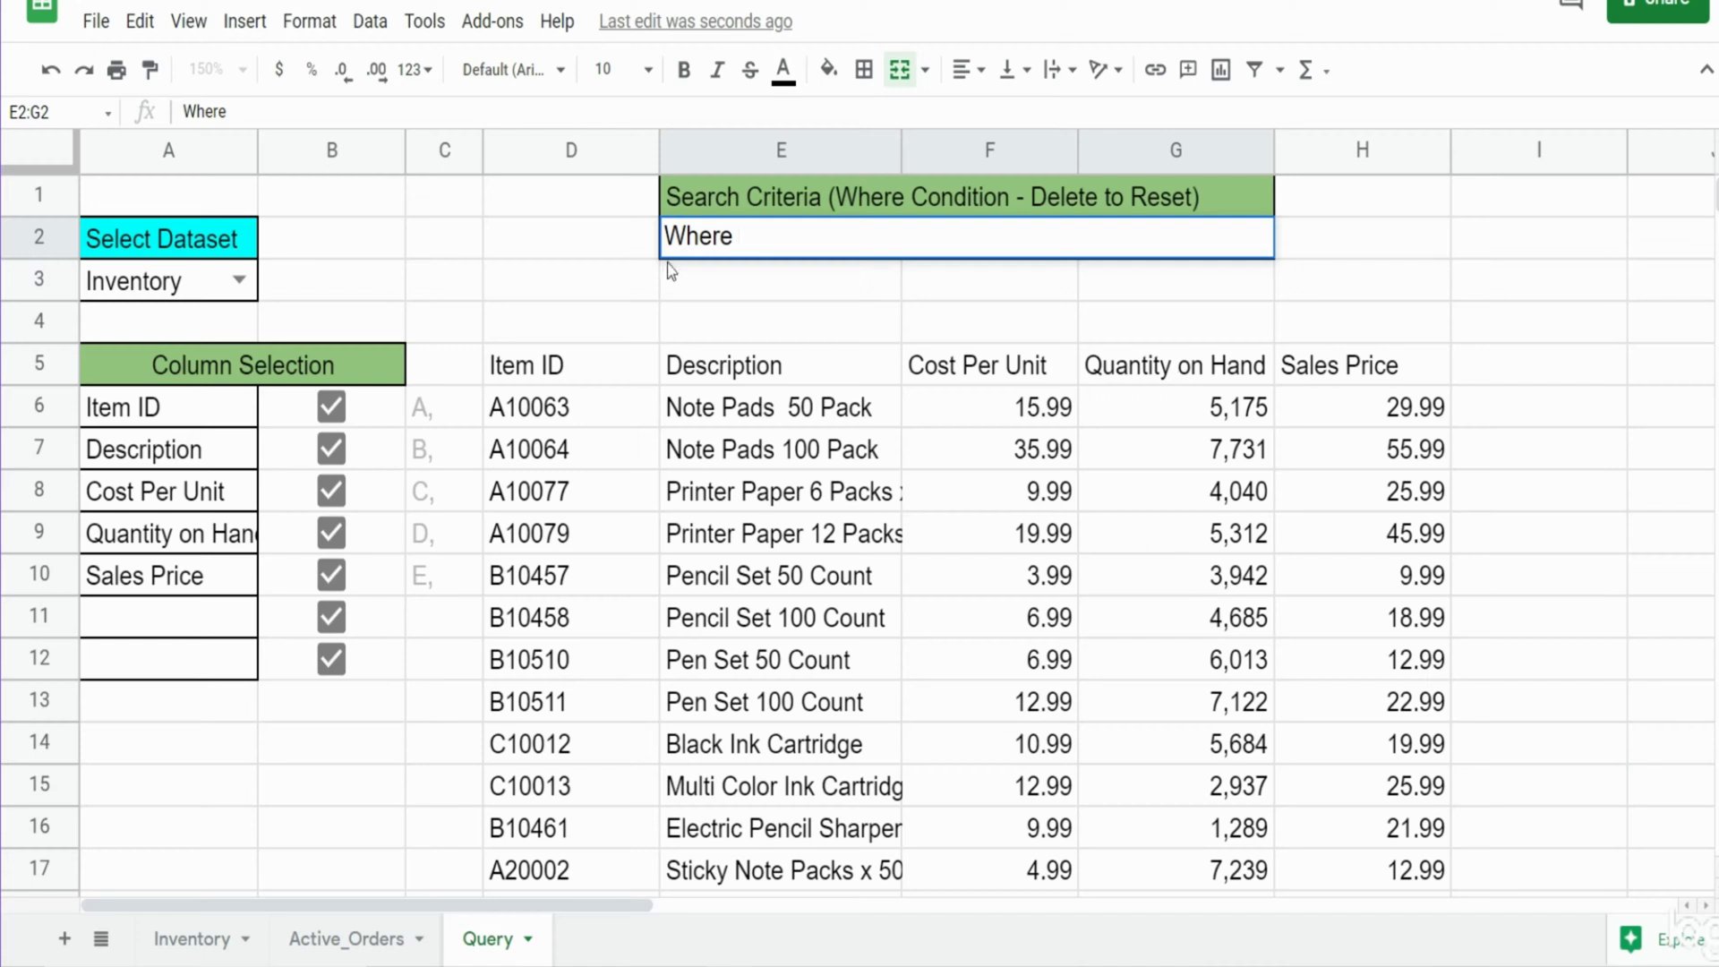
{"action": "type", "text": "D < 5000"}
{"action": "key", "text": "Return"}
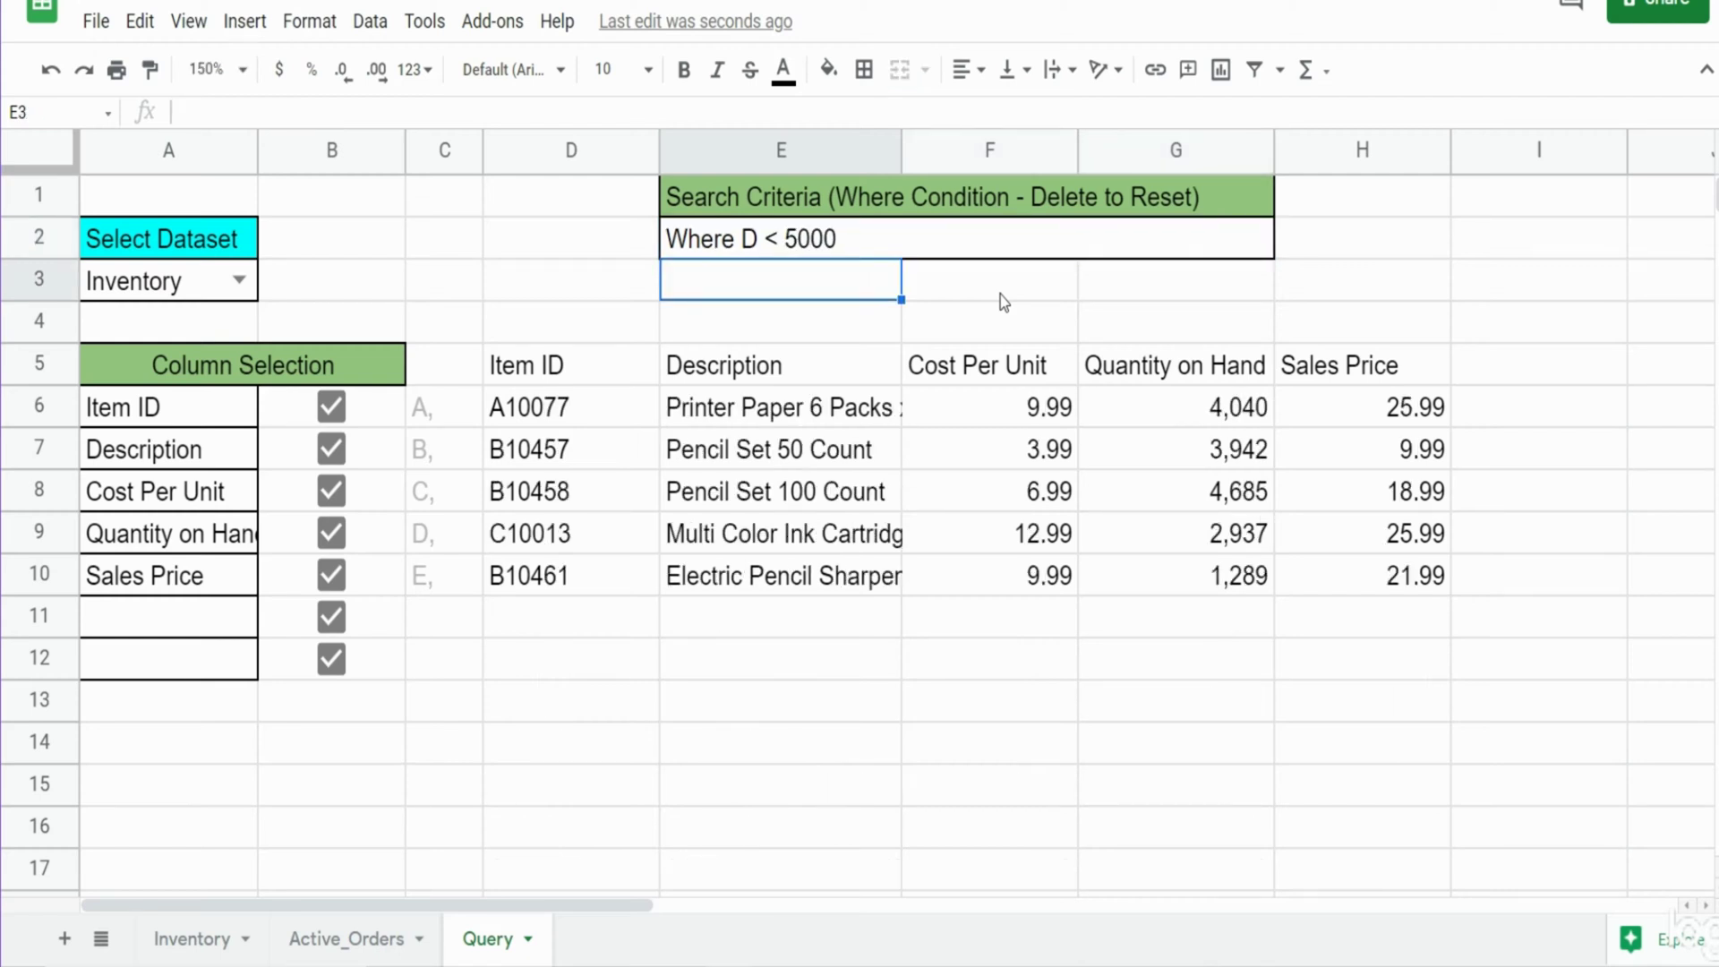
{"action": "left_click", "coordinate": [813, 238]}
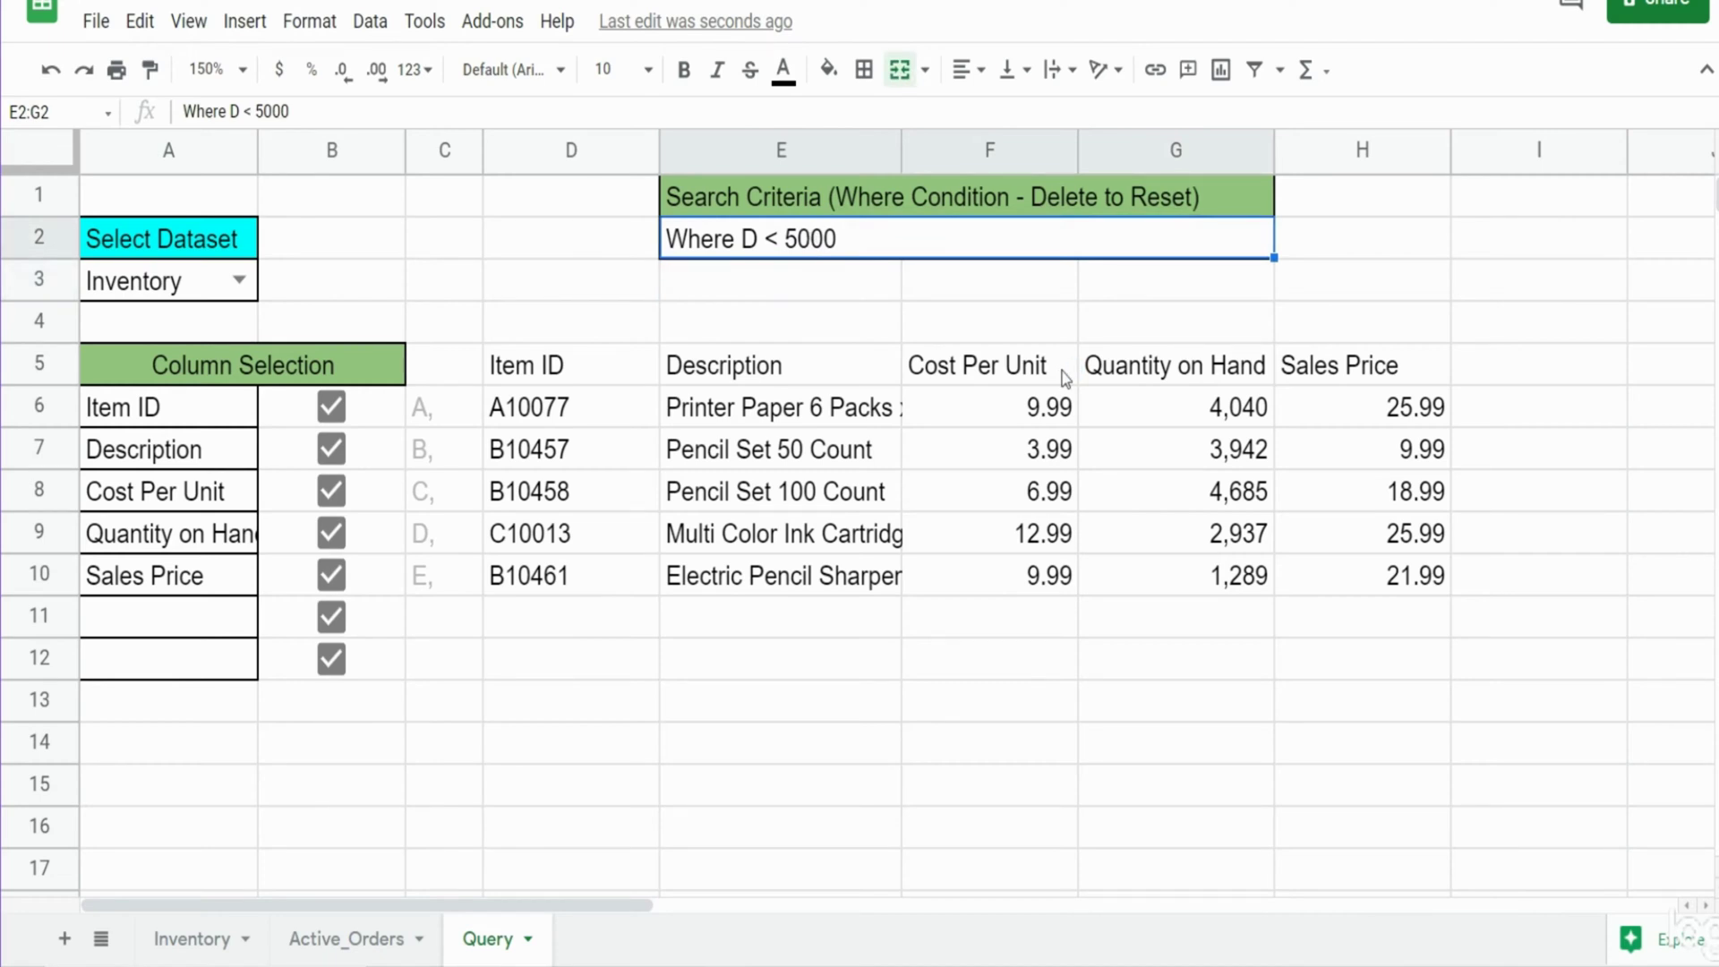
{"action": "key", "text": "Delete"}
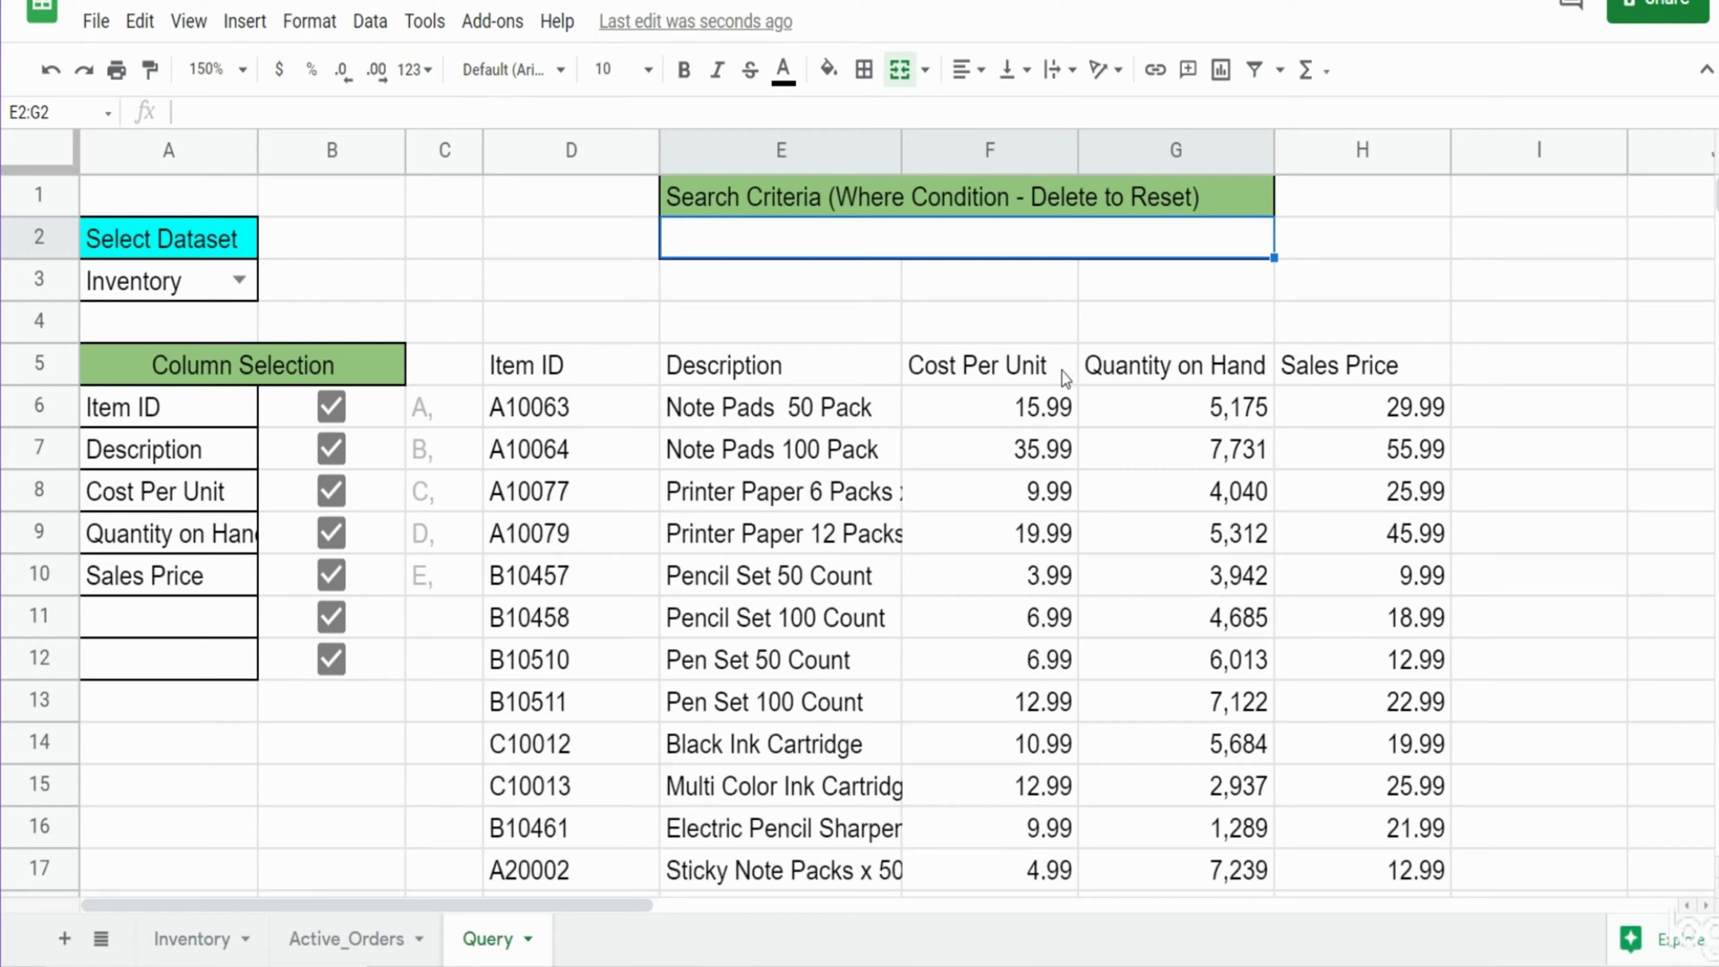
- Add a new sheet to the workbook and name it Query2
{"action": "key", "text": "Down"}
{"action": "key", "text": "Down"}
{"action": "key", "text": "Down"}
{"action": "key", "text": "Down"}
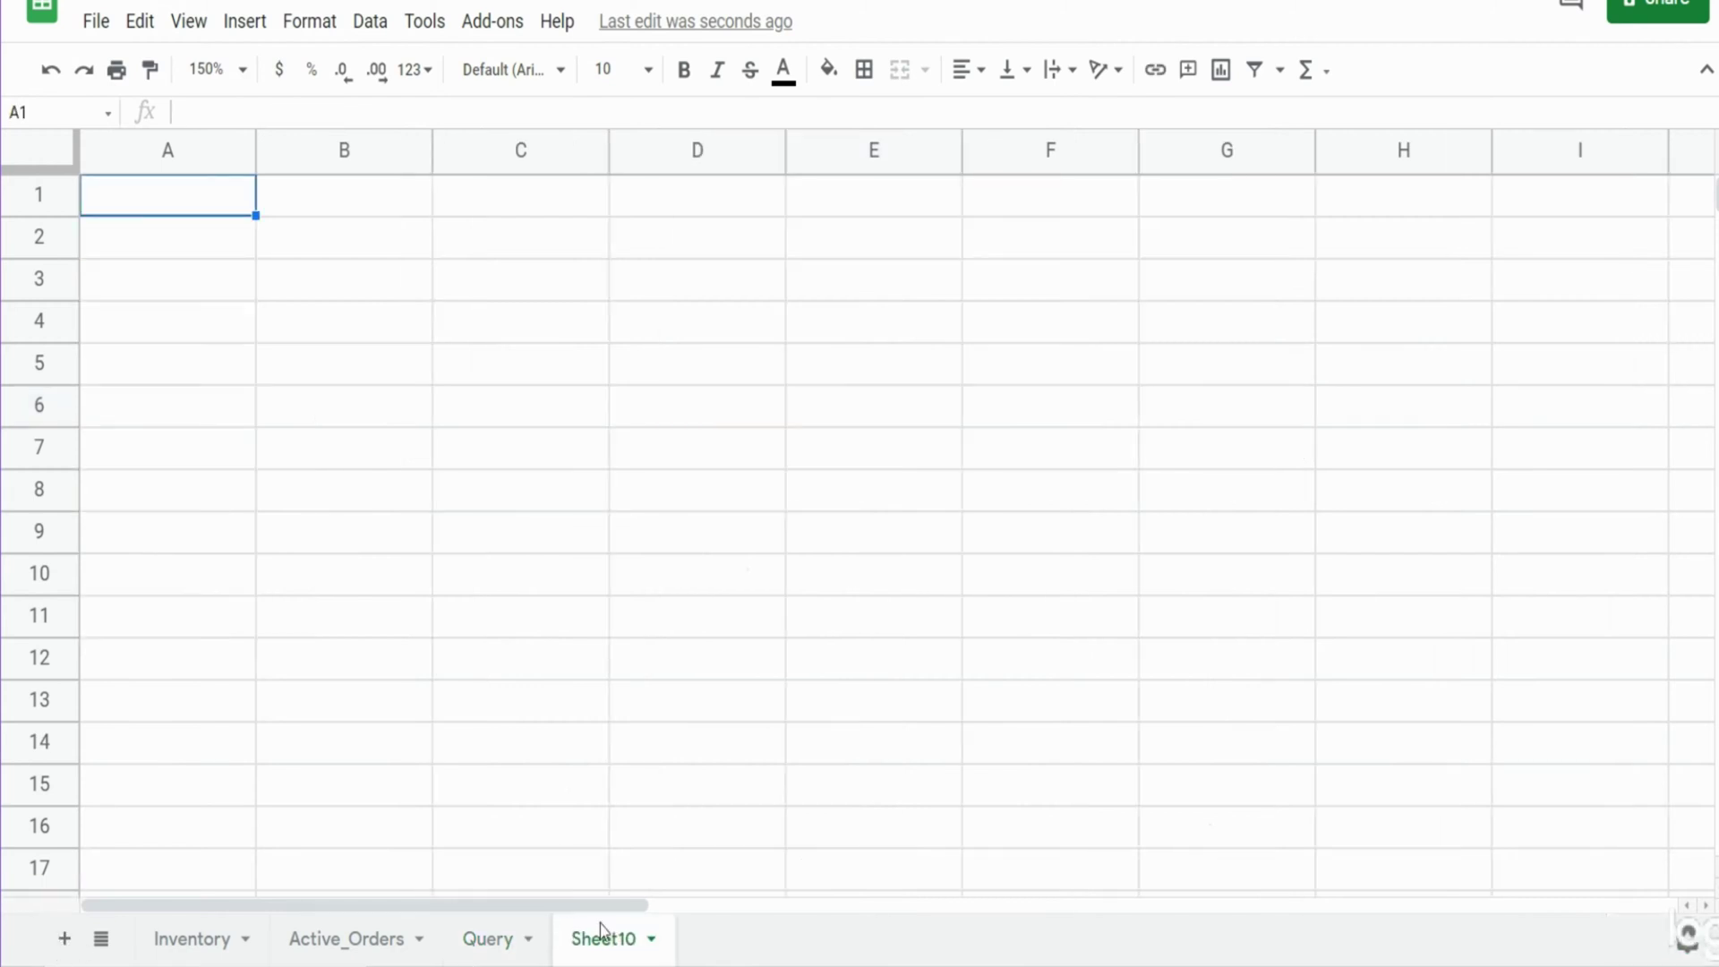
{"action": "double_click", "coordinate": [603, 937]}
{"action": "type", "text": "Query2"}
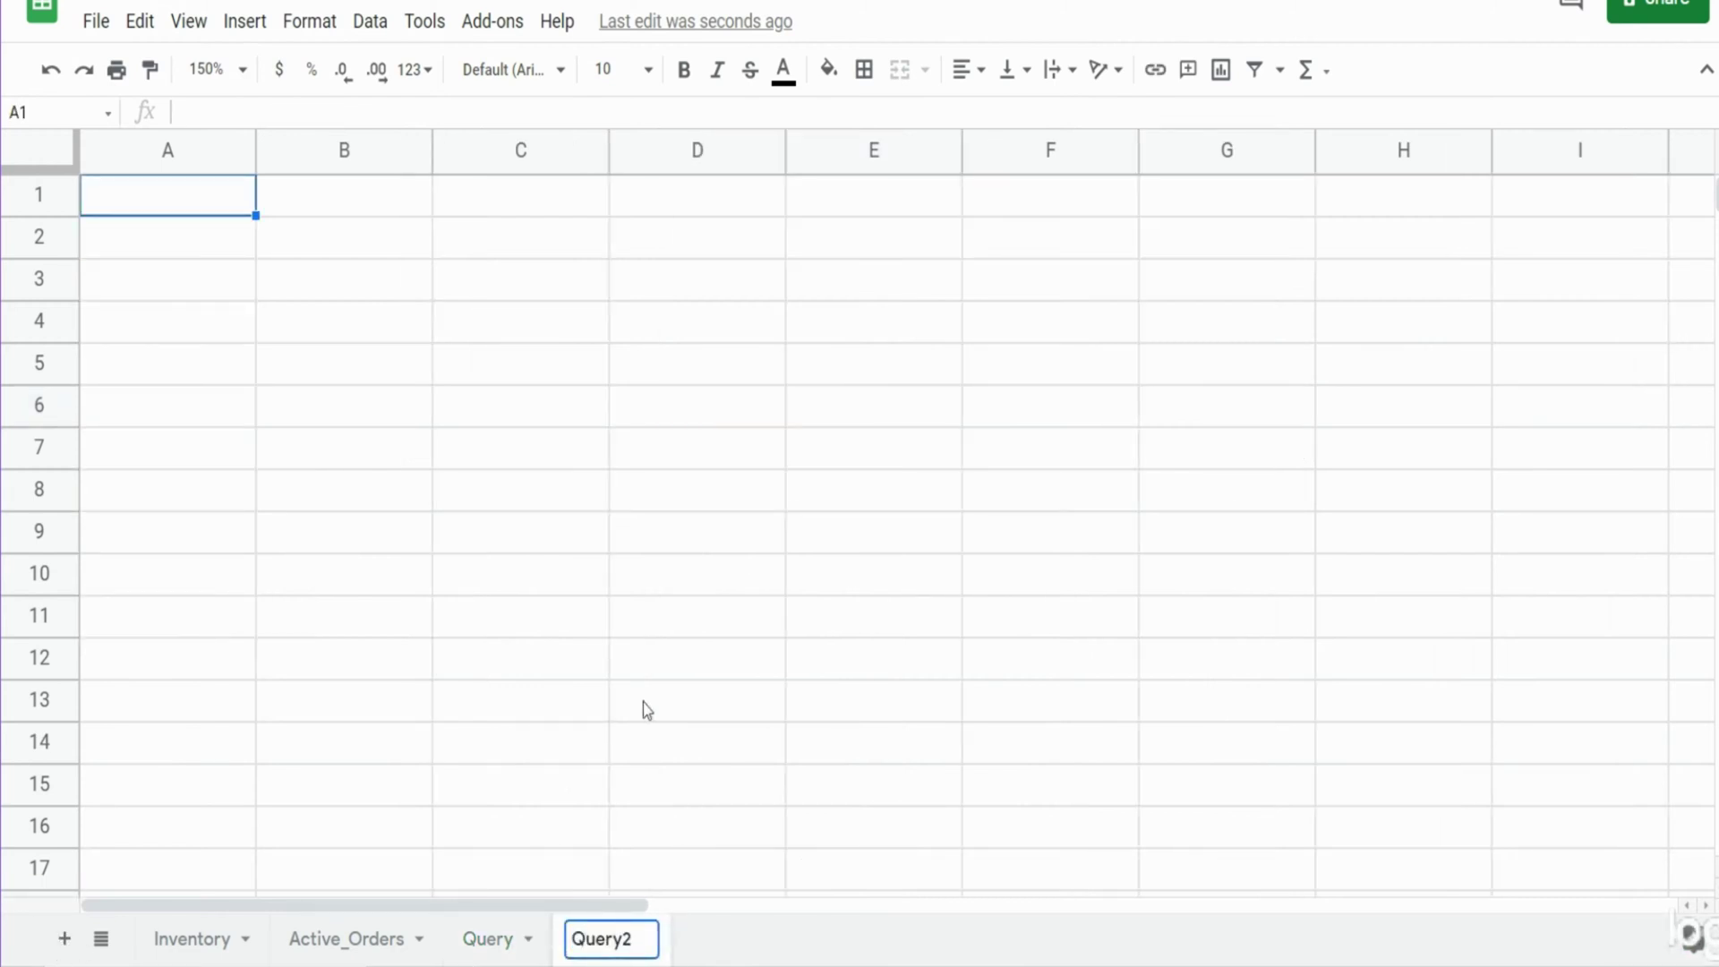
{"action": "key", "text": "Return"}
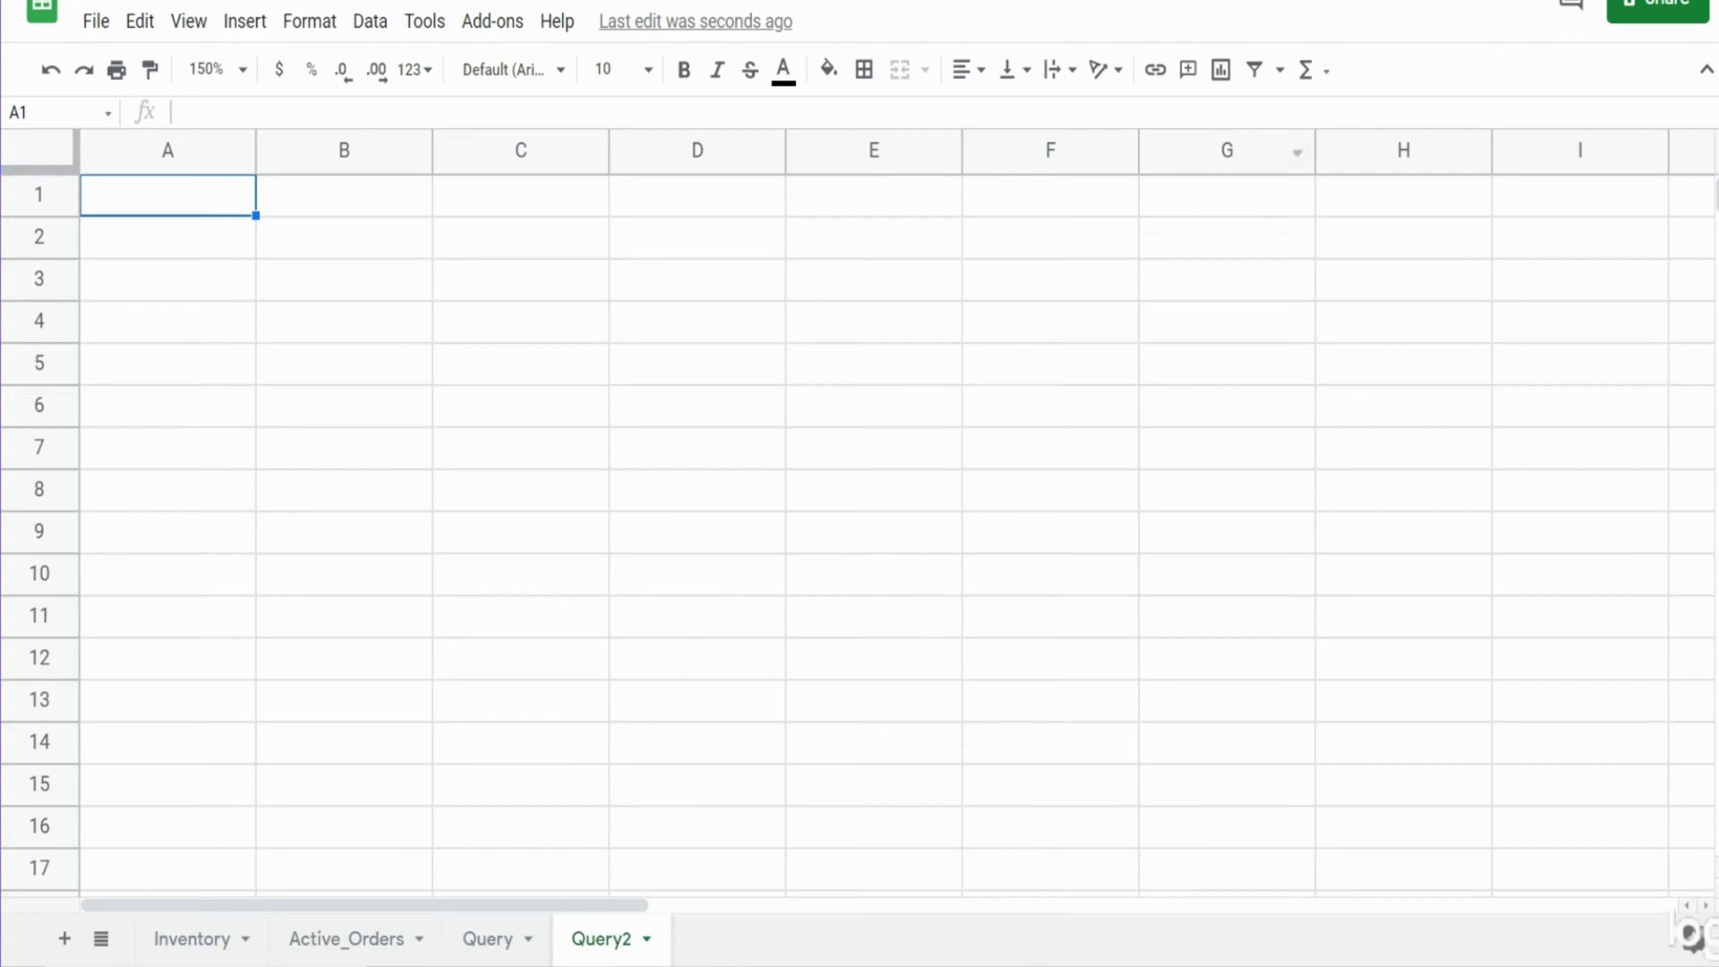
- Define a named range called Inventory covering columns A to E of the Inventory sheet
{"action": "left_click", "coordinate": [191, 936]}
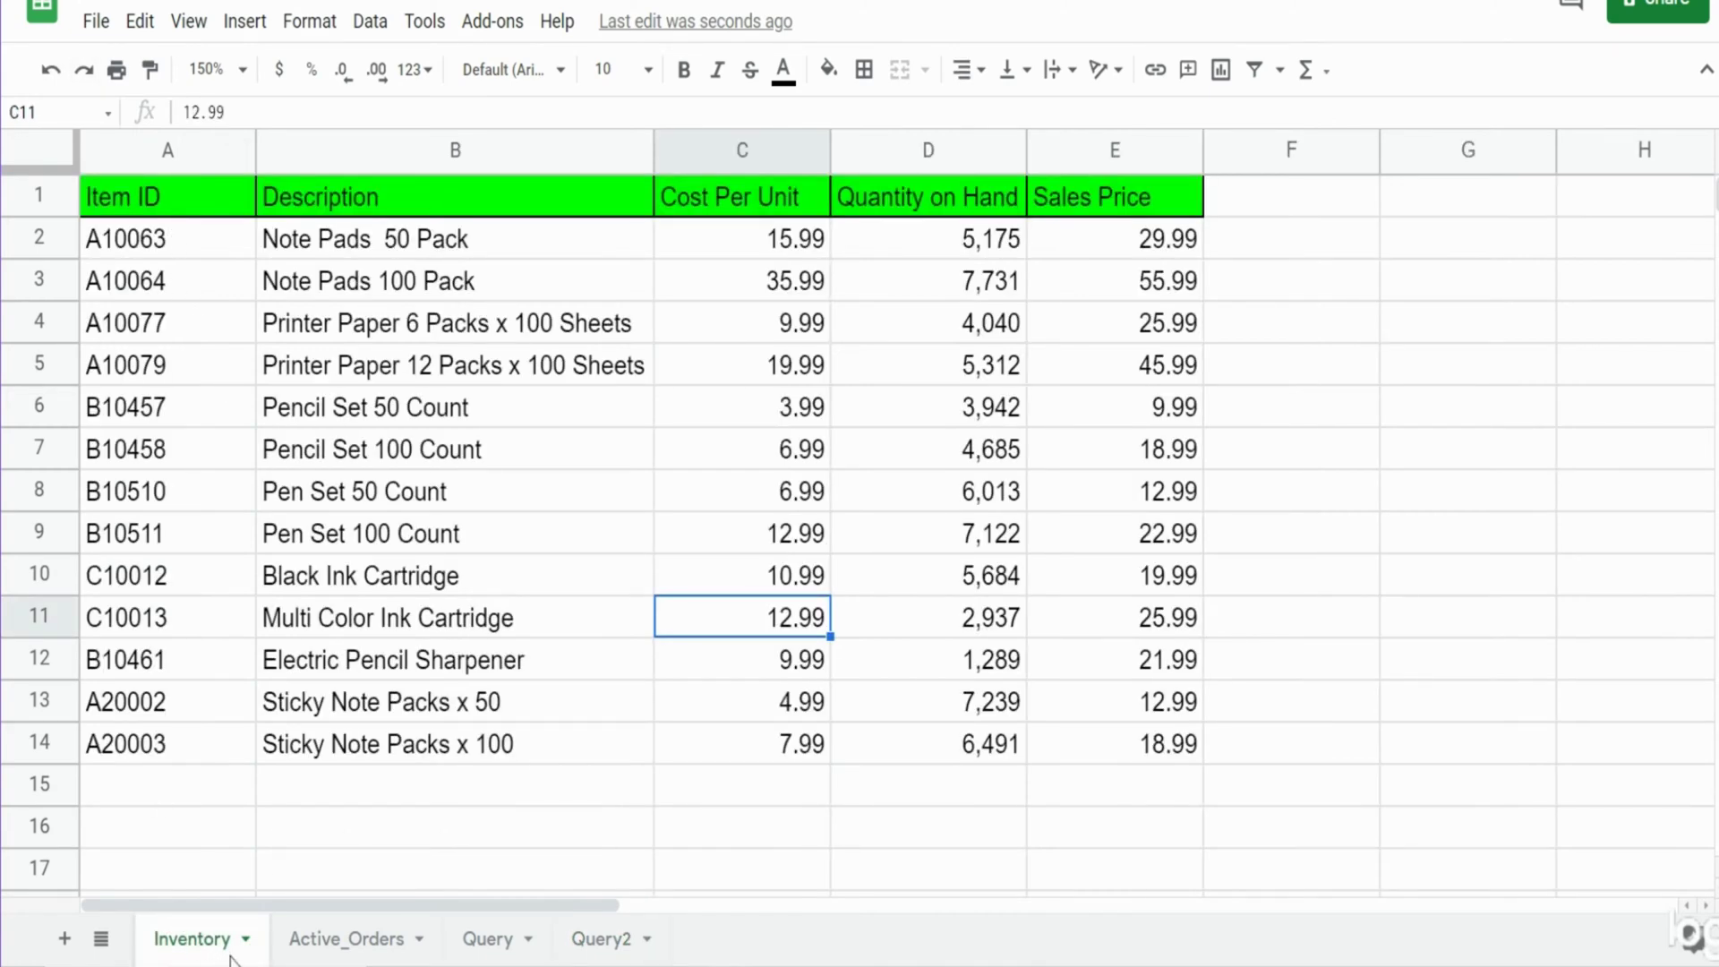
{"action": "left_click_drag", "start_coordinate": [190, 152], "coordinate": [1114, 151]}
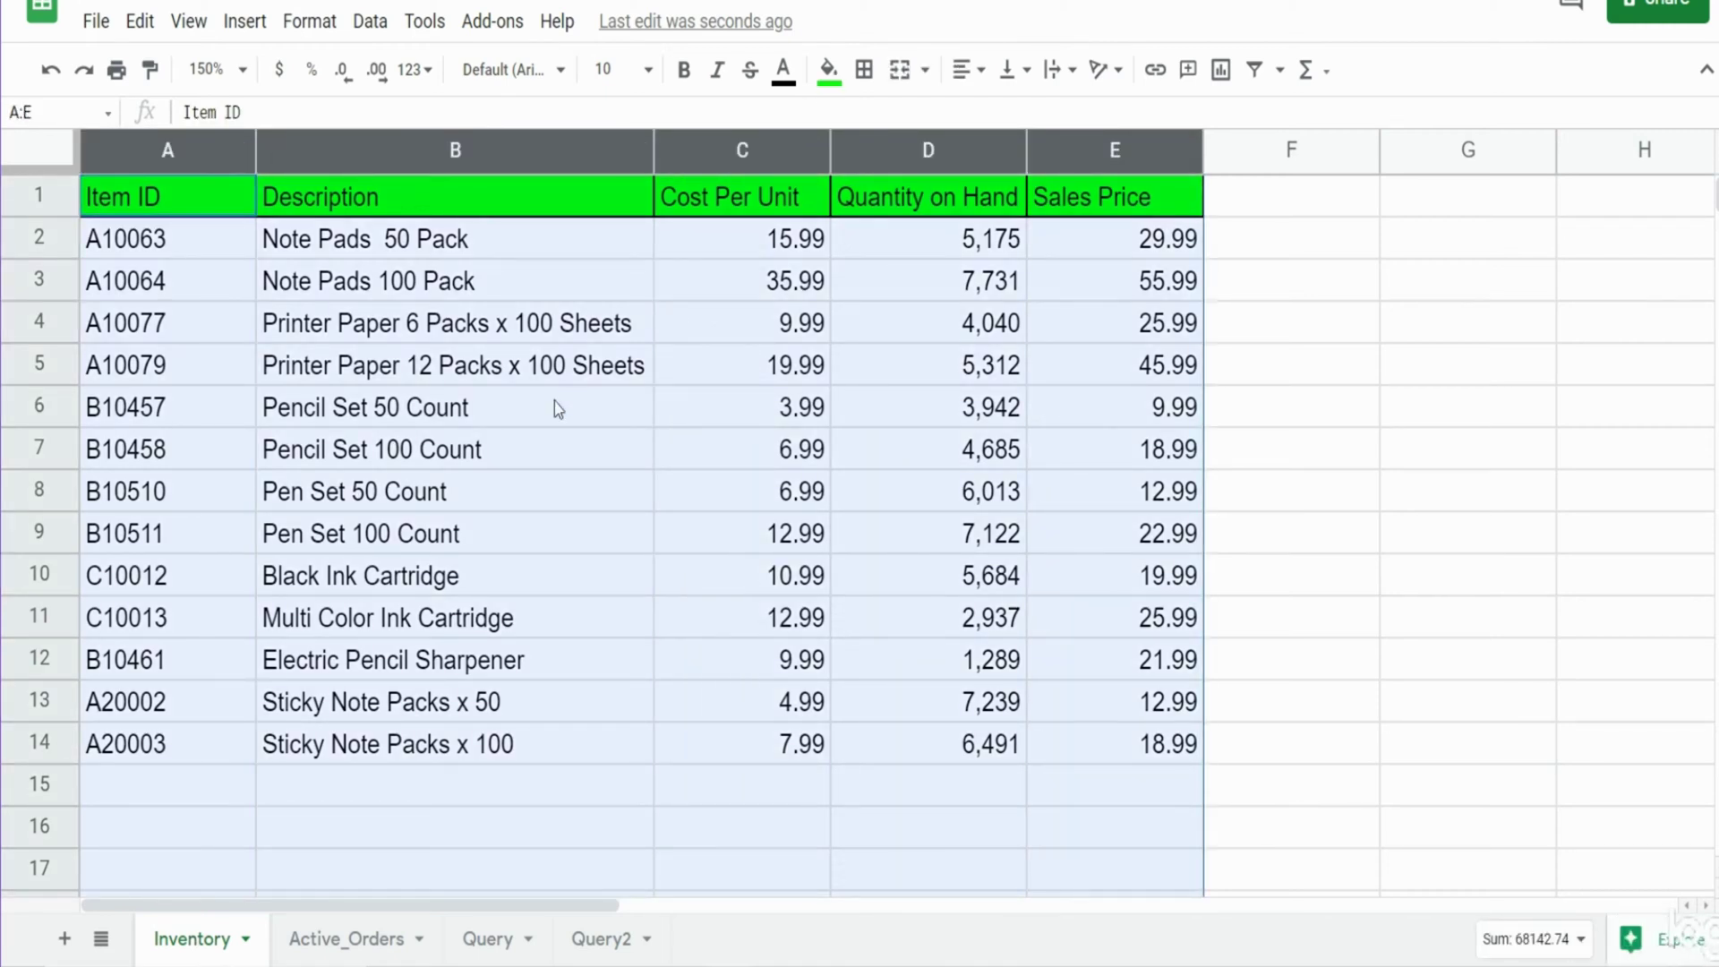
{"action": "left_click", "coordinate": [369, 24]}
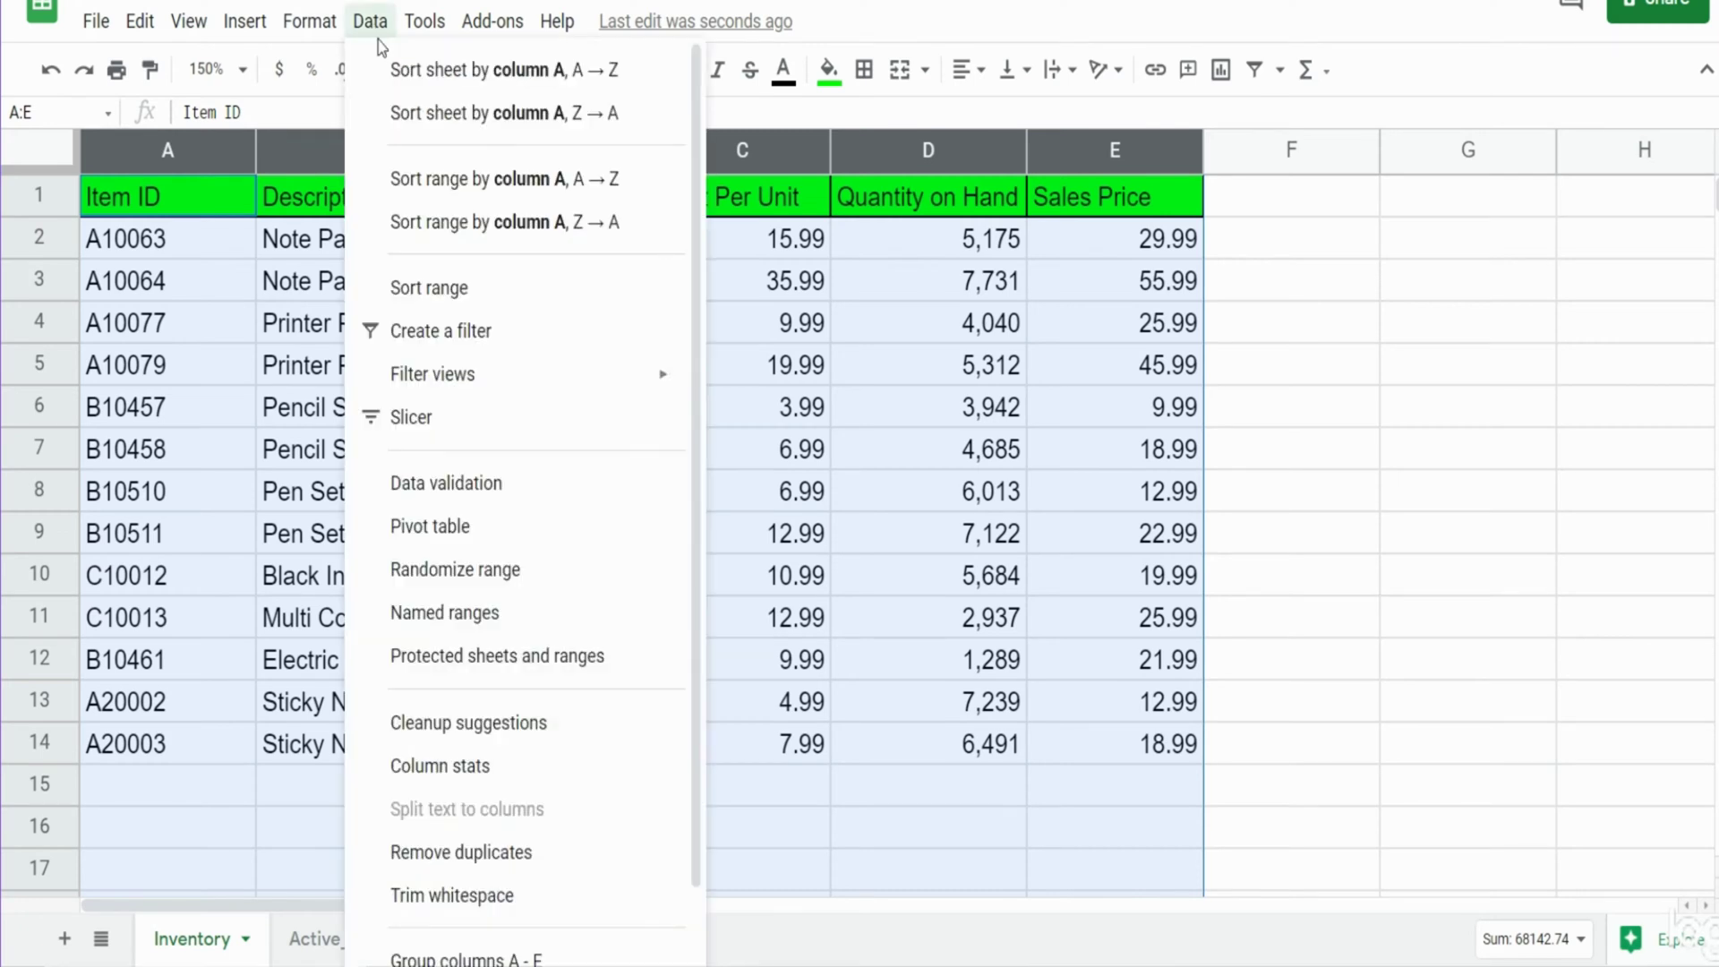
{"action": "left_click", "coordinate": [488, 612]}
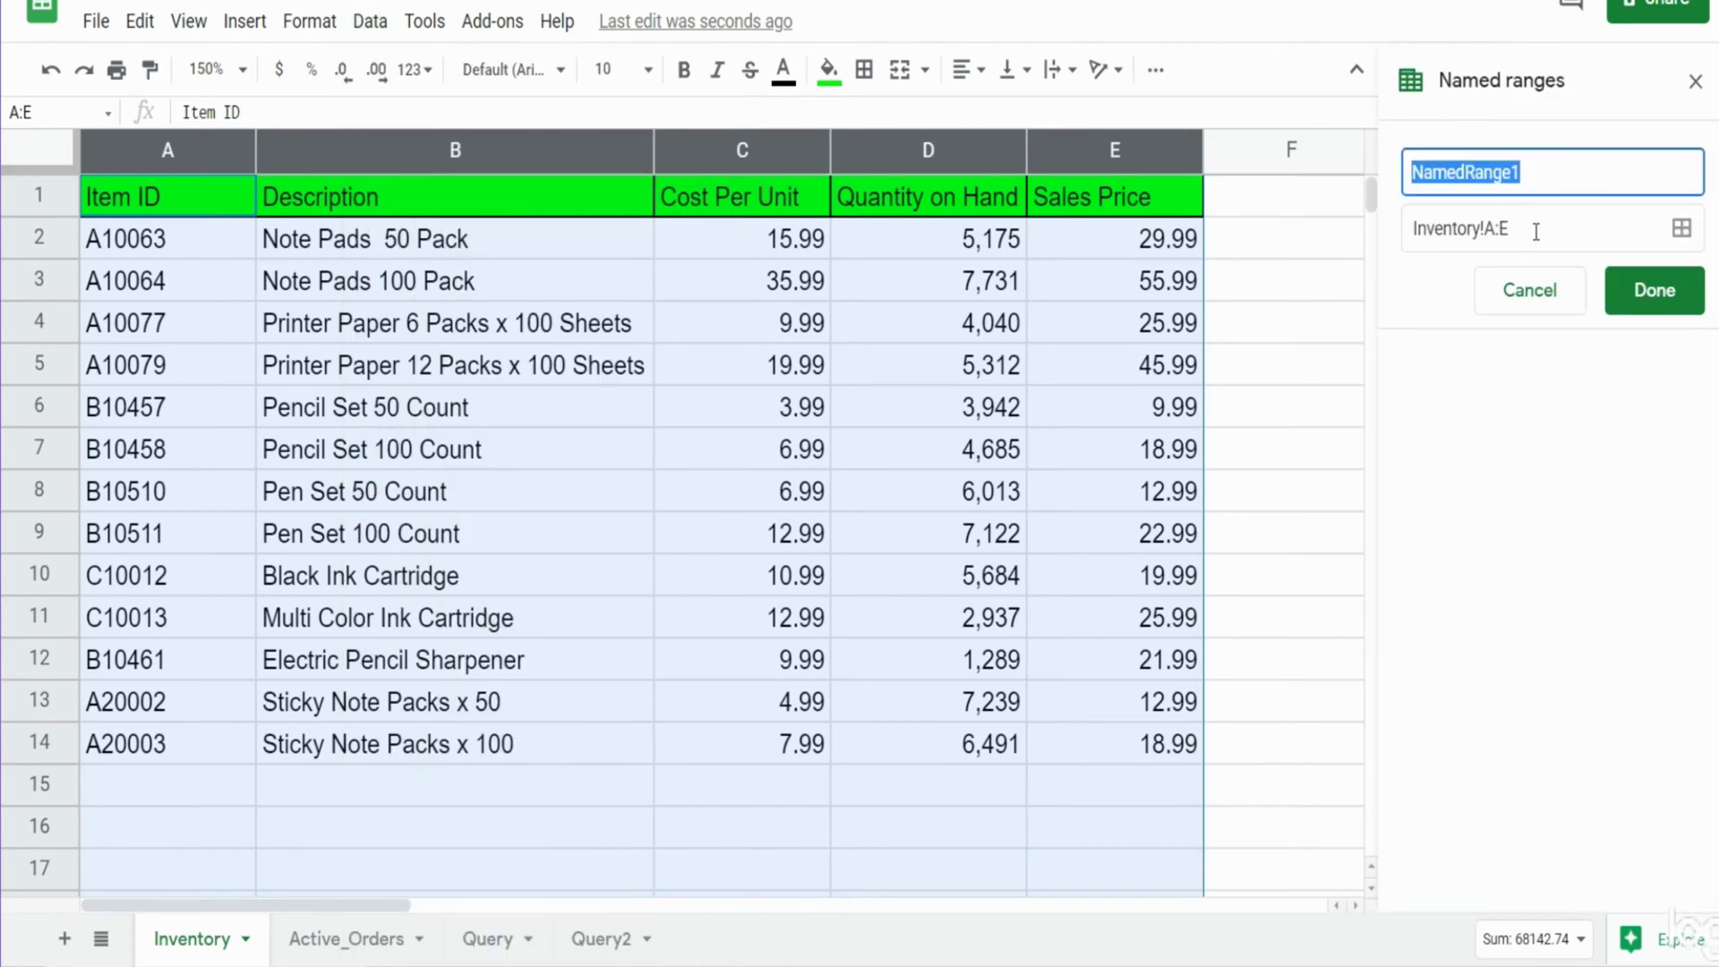
{"action": "type", "text": "Inventory"}
{"action": "left_click", "coordinate": [1674, 302]}
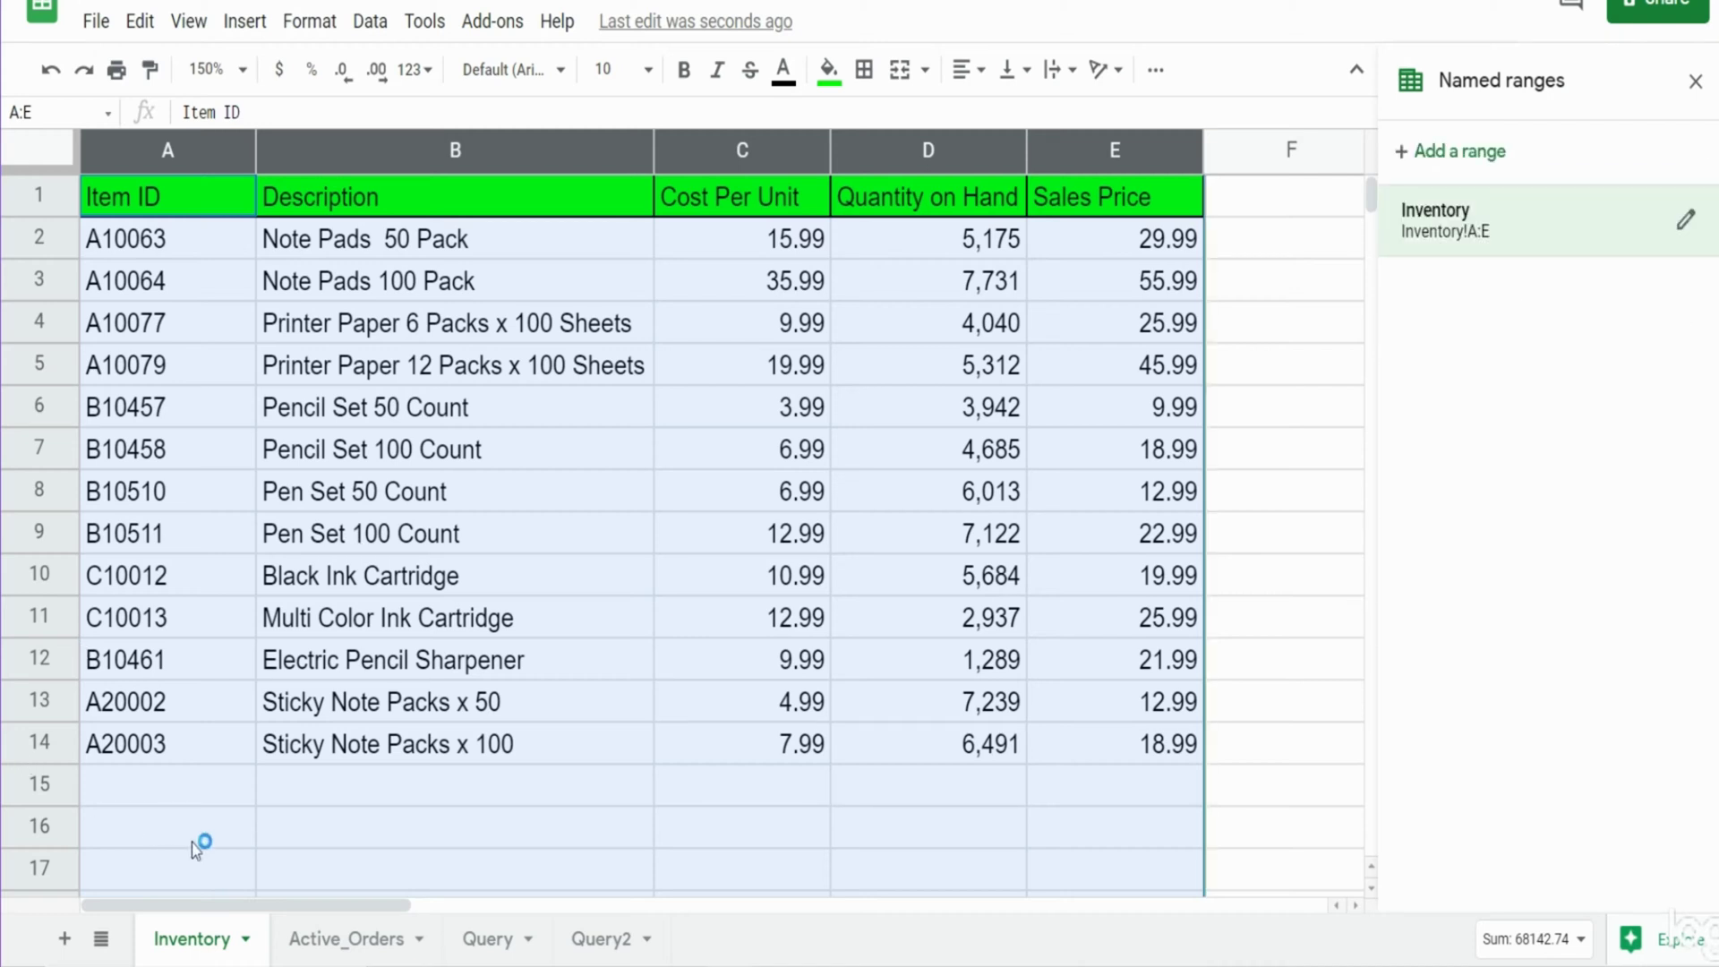
- Define a named range called Active_Orders covering columns A to G of the Active_Orders sheet, and return to the Query2 sheet
{"action": "left_click", "coordinate": [327, 937]}
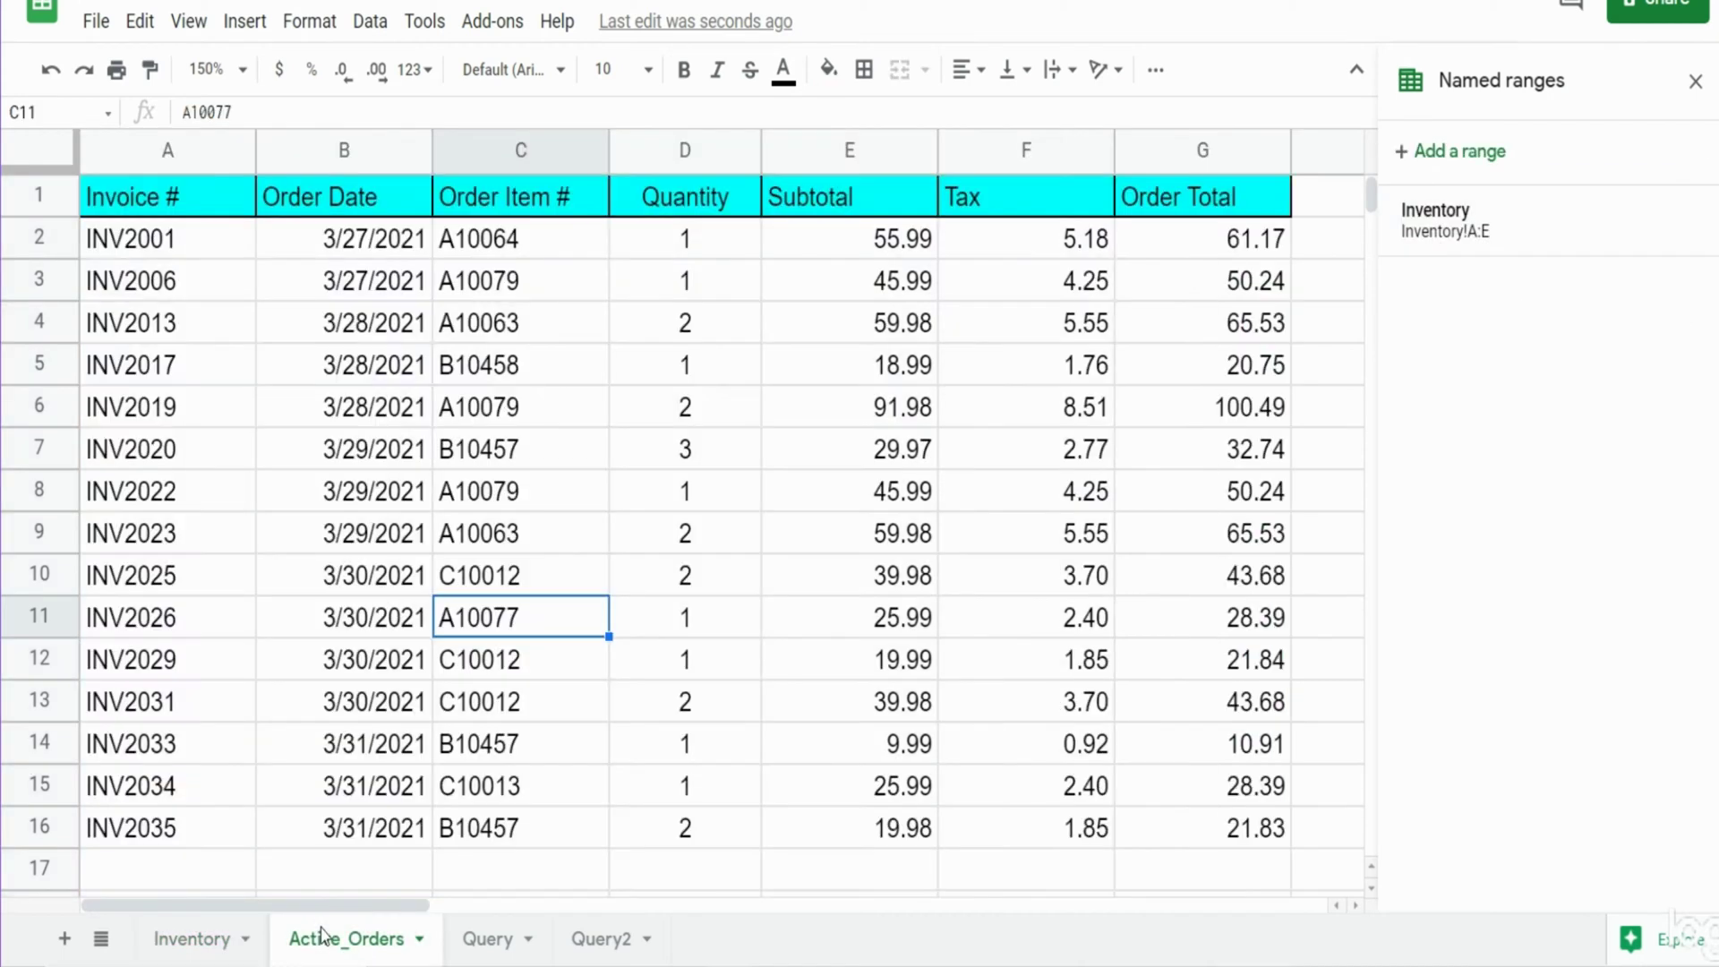
{"action": "left_click", "coordinate": [131, 154]}
{"action": "left_click", "coordinate": [1221, 161], "text": "shift"}
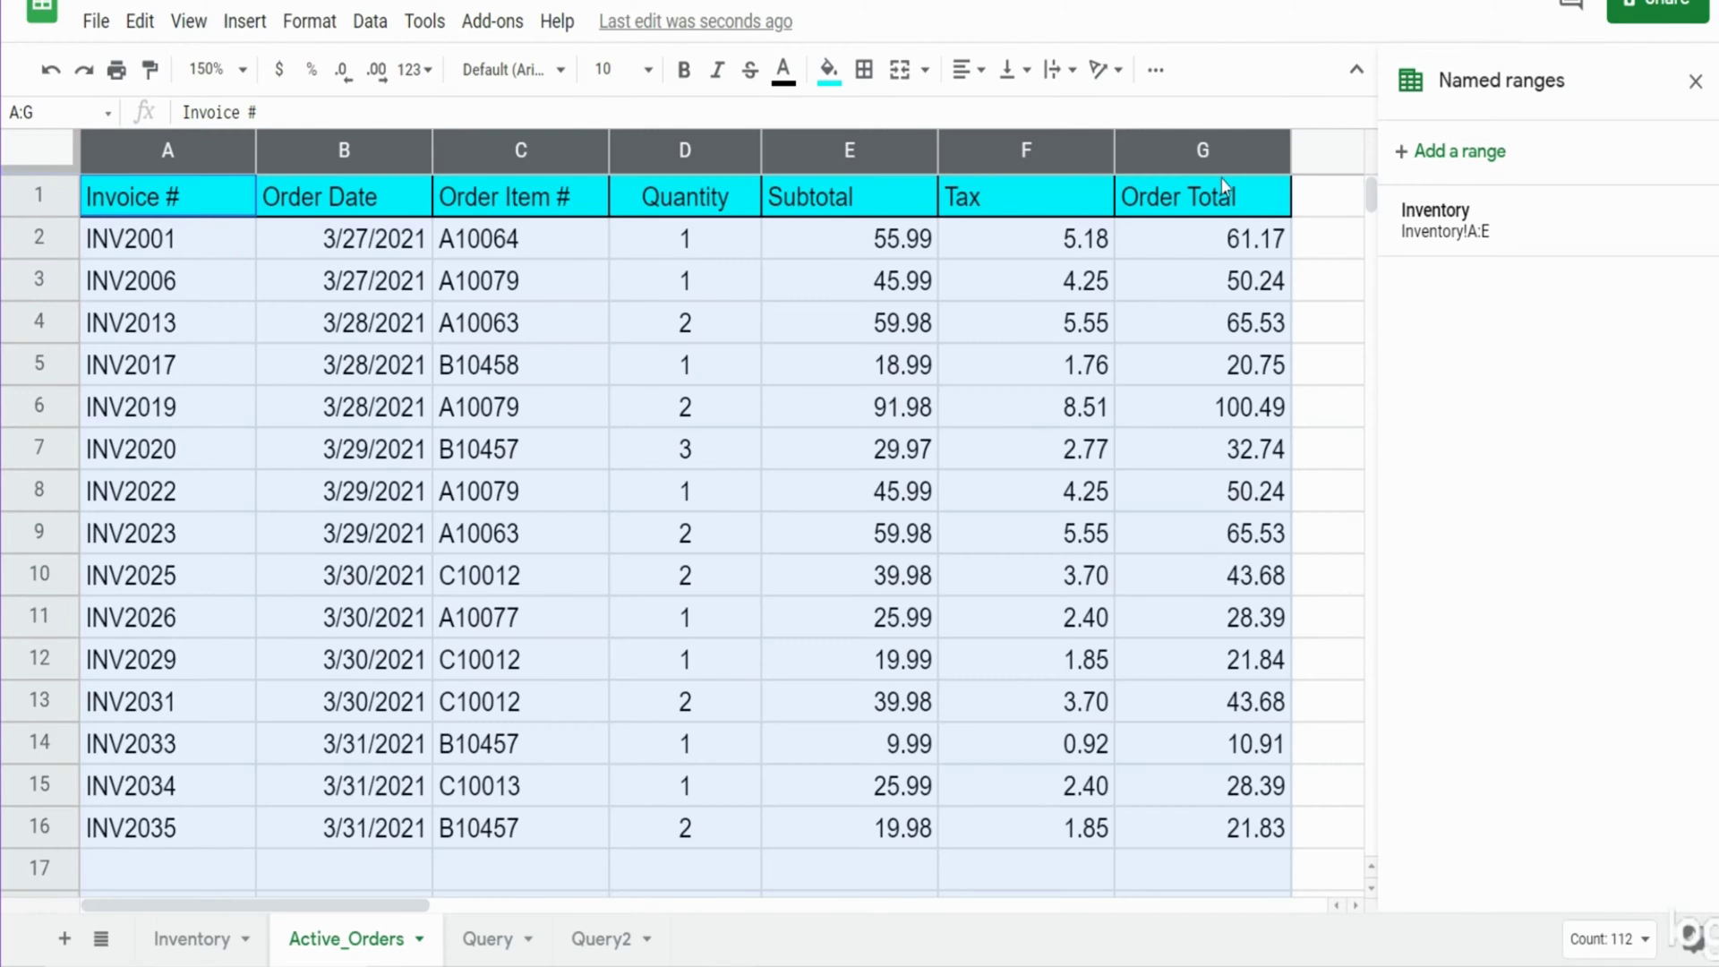
{"action": "left_click", "coordinate": [1454, 158]}
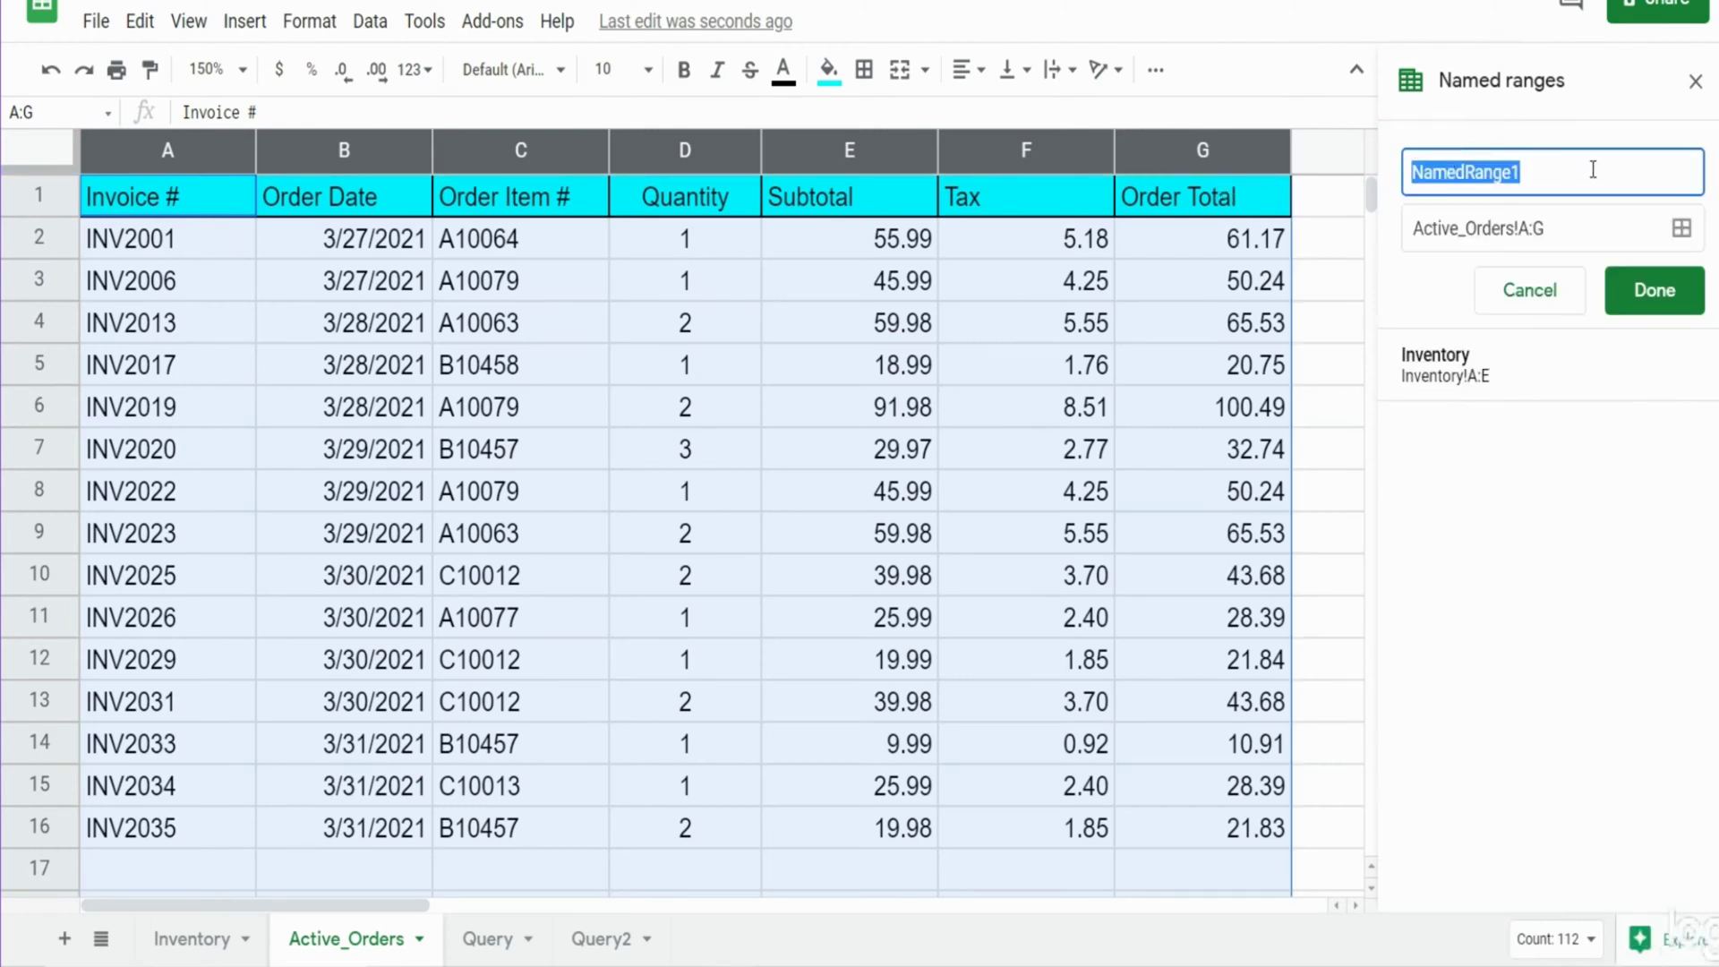
{"action": "type", "text": "Active"}
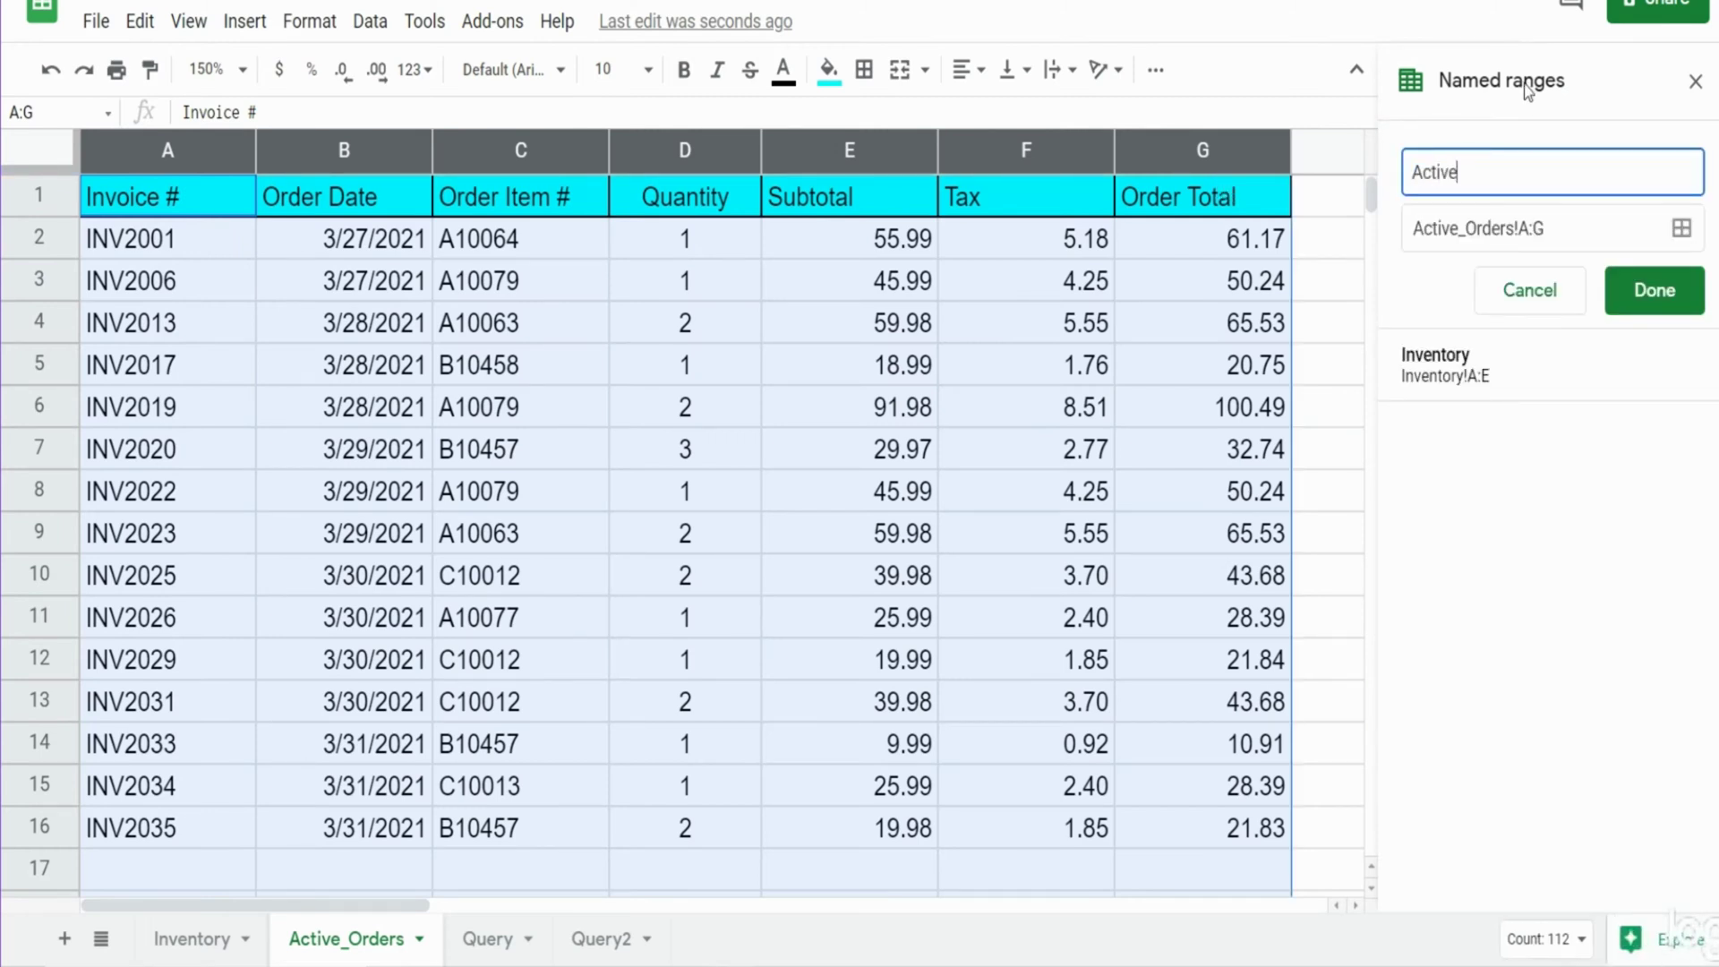
{"action": "type", "text": "_Orders"}
{"action": "mouse_move", "coordinate": [1693, 379]}
{"action": "left_click", "coordinate": [1641, 309]}
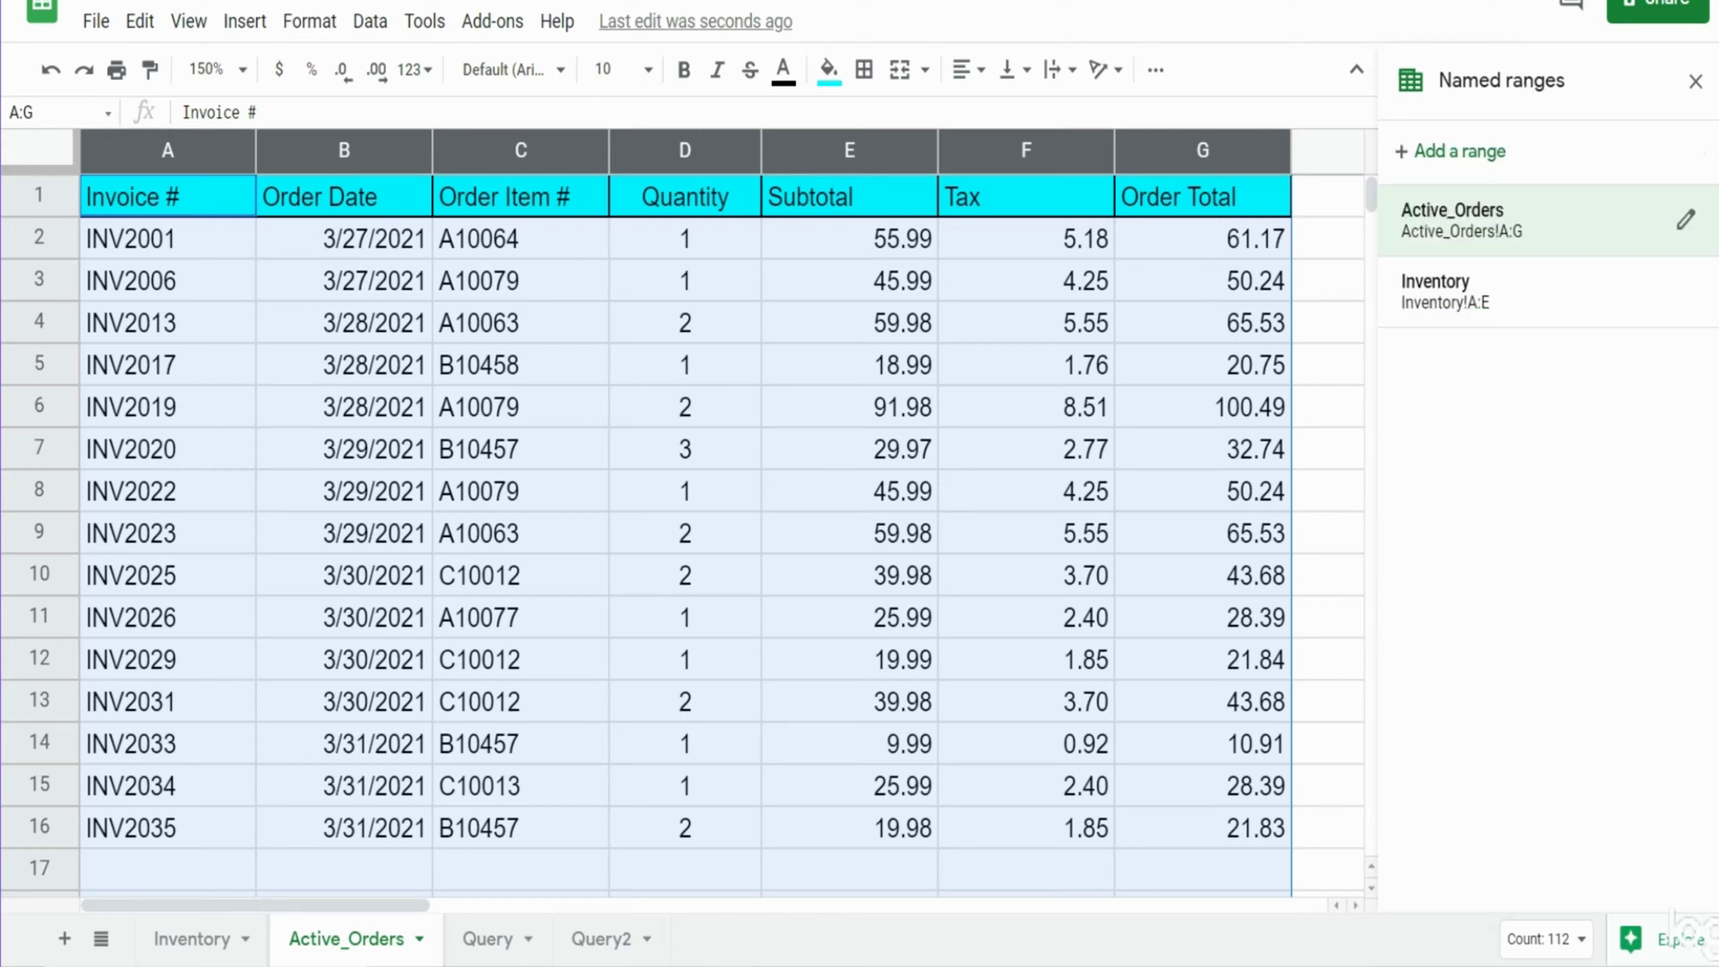
{"action": "left_click", "coordinate": [588, 792]}
{"action": "left_click", "coordinate": [591, 940]}
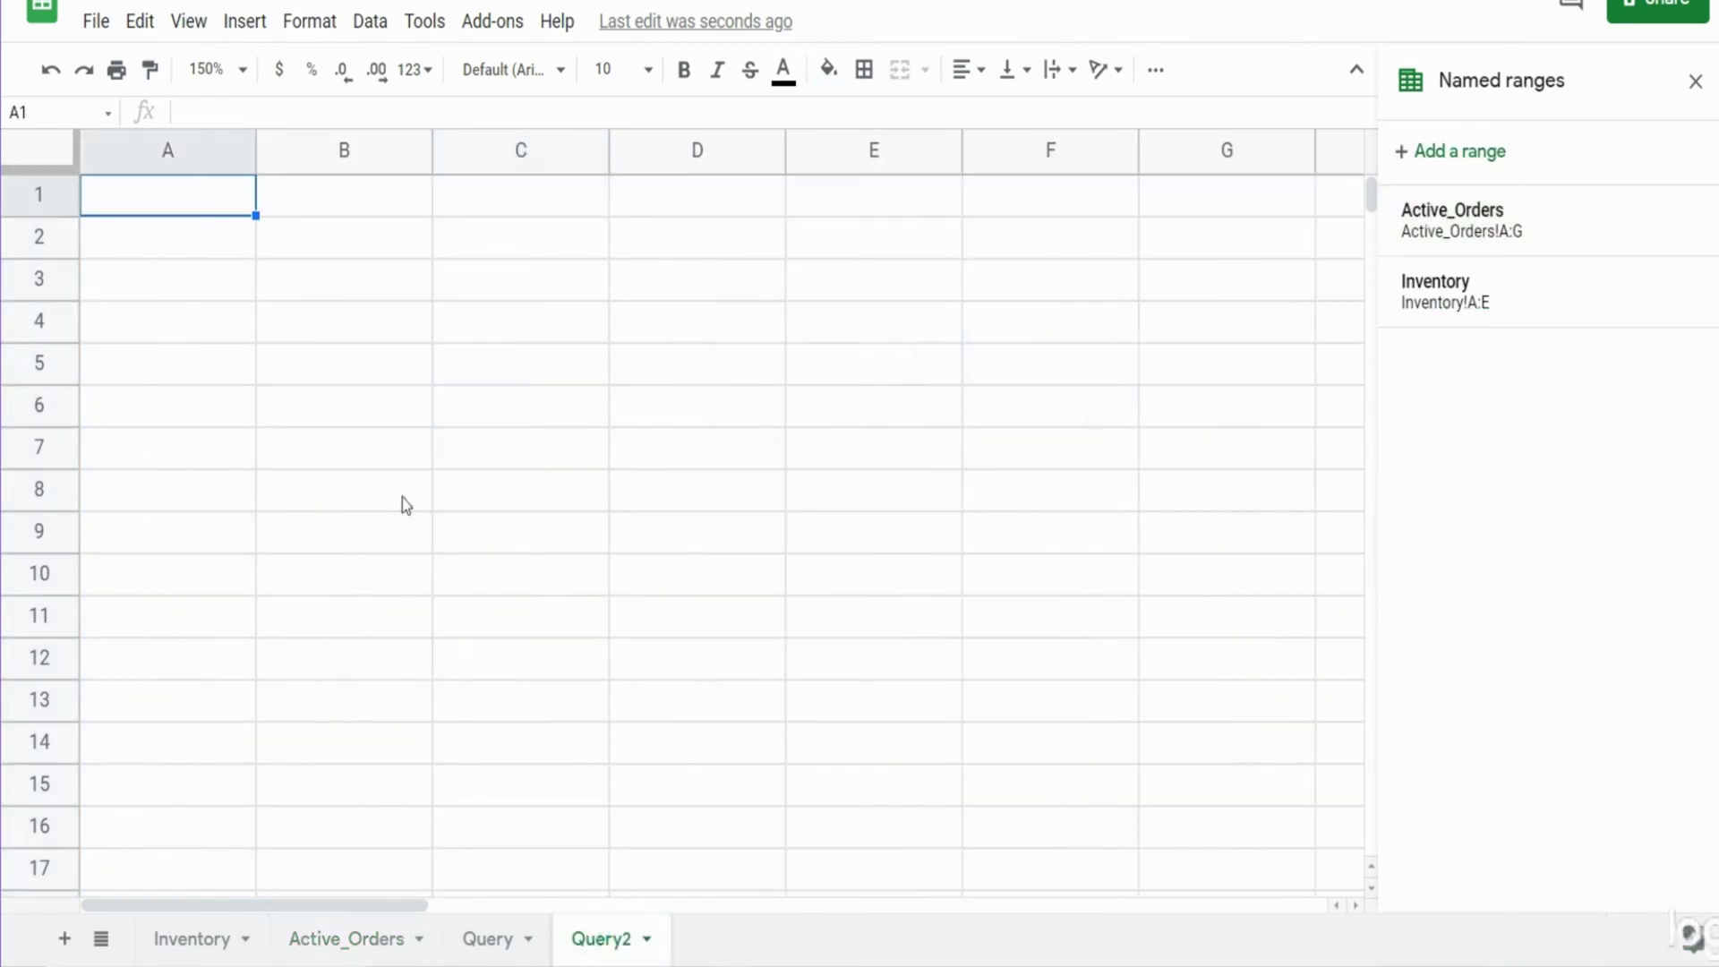
- Enter the label "Select Dataset" in cell A2 of the Query2 sheet
{"action": "left_click", "coordinate": [193, 253]}
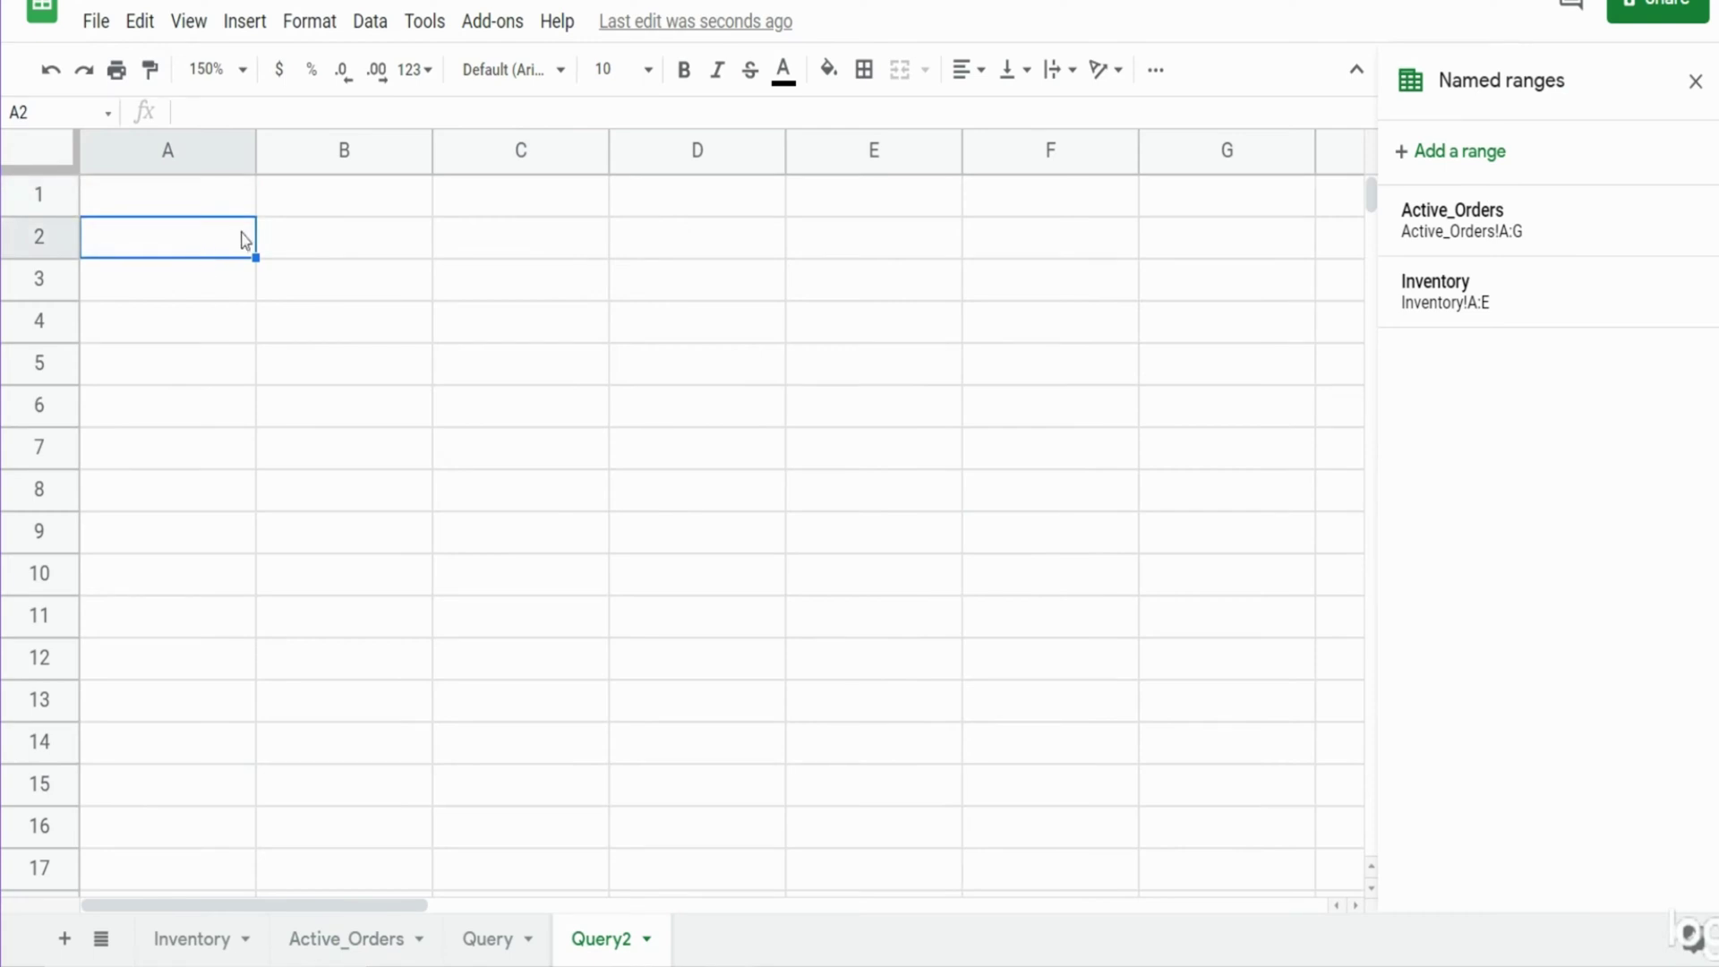
{"action": "type", "text": "Select Datase"}
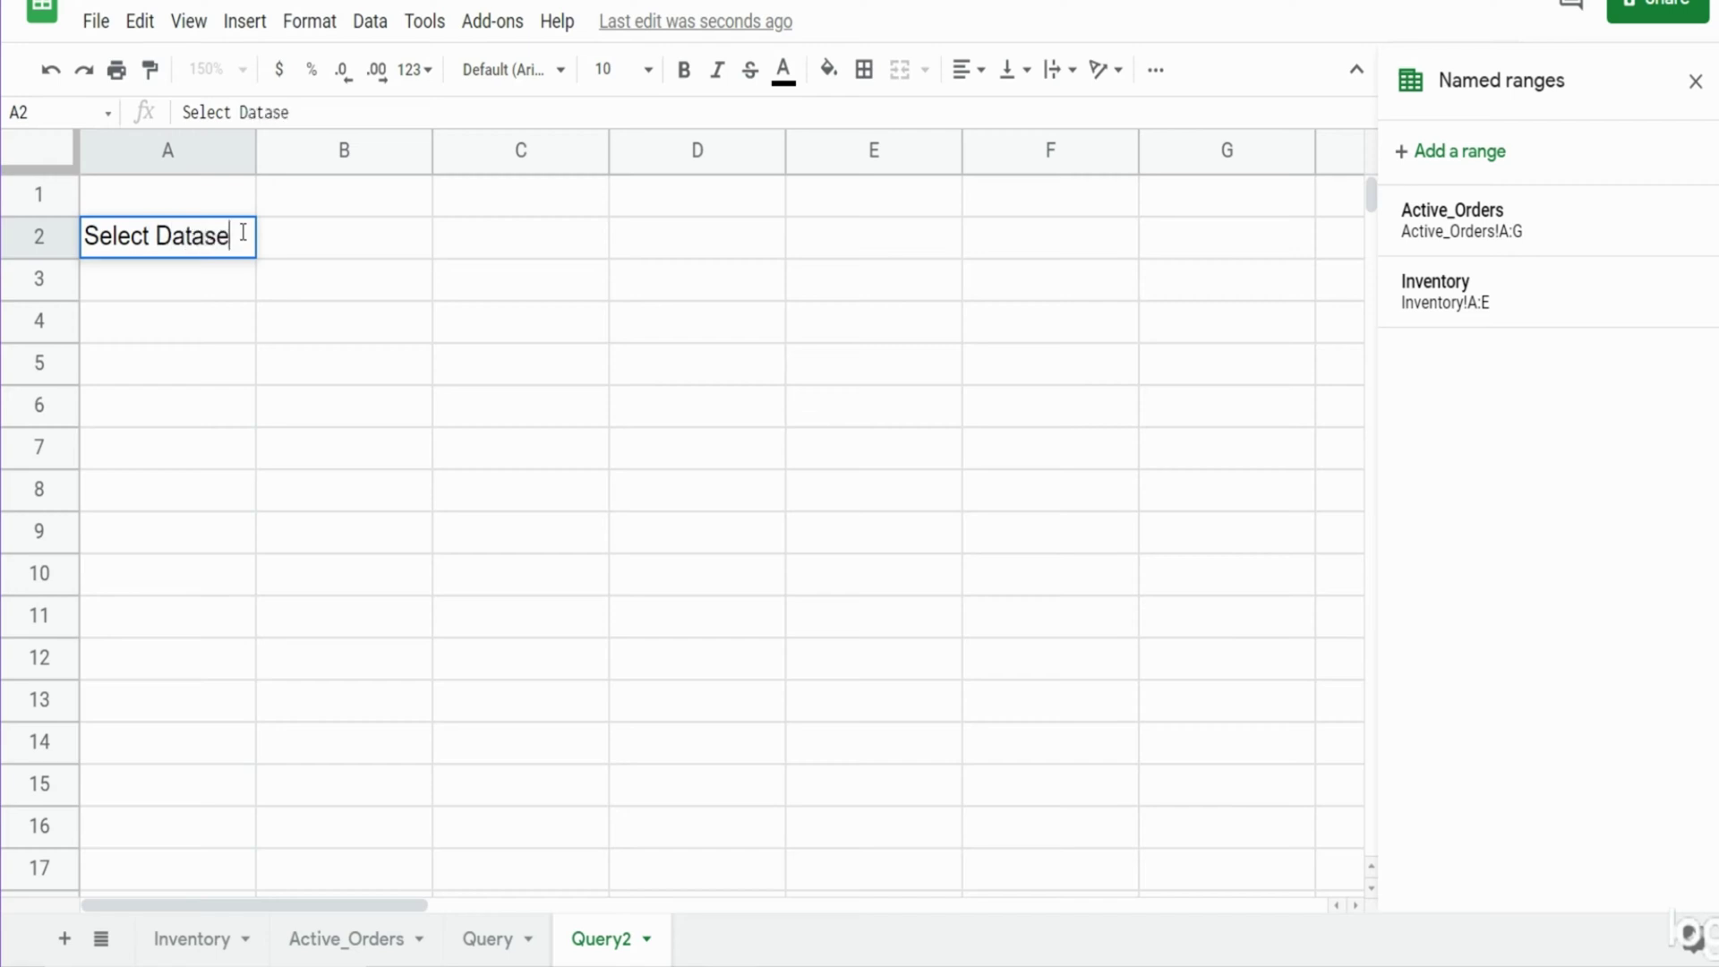
{"action": "type", "text": "t"}
{"action": "key", "text": "Return"}
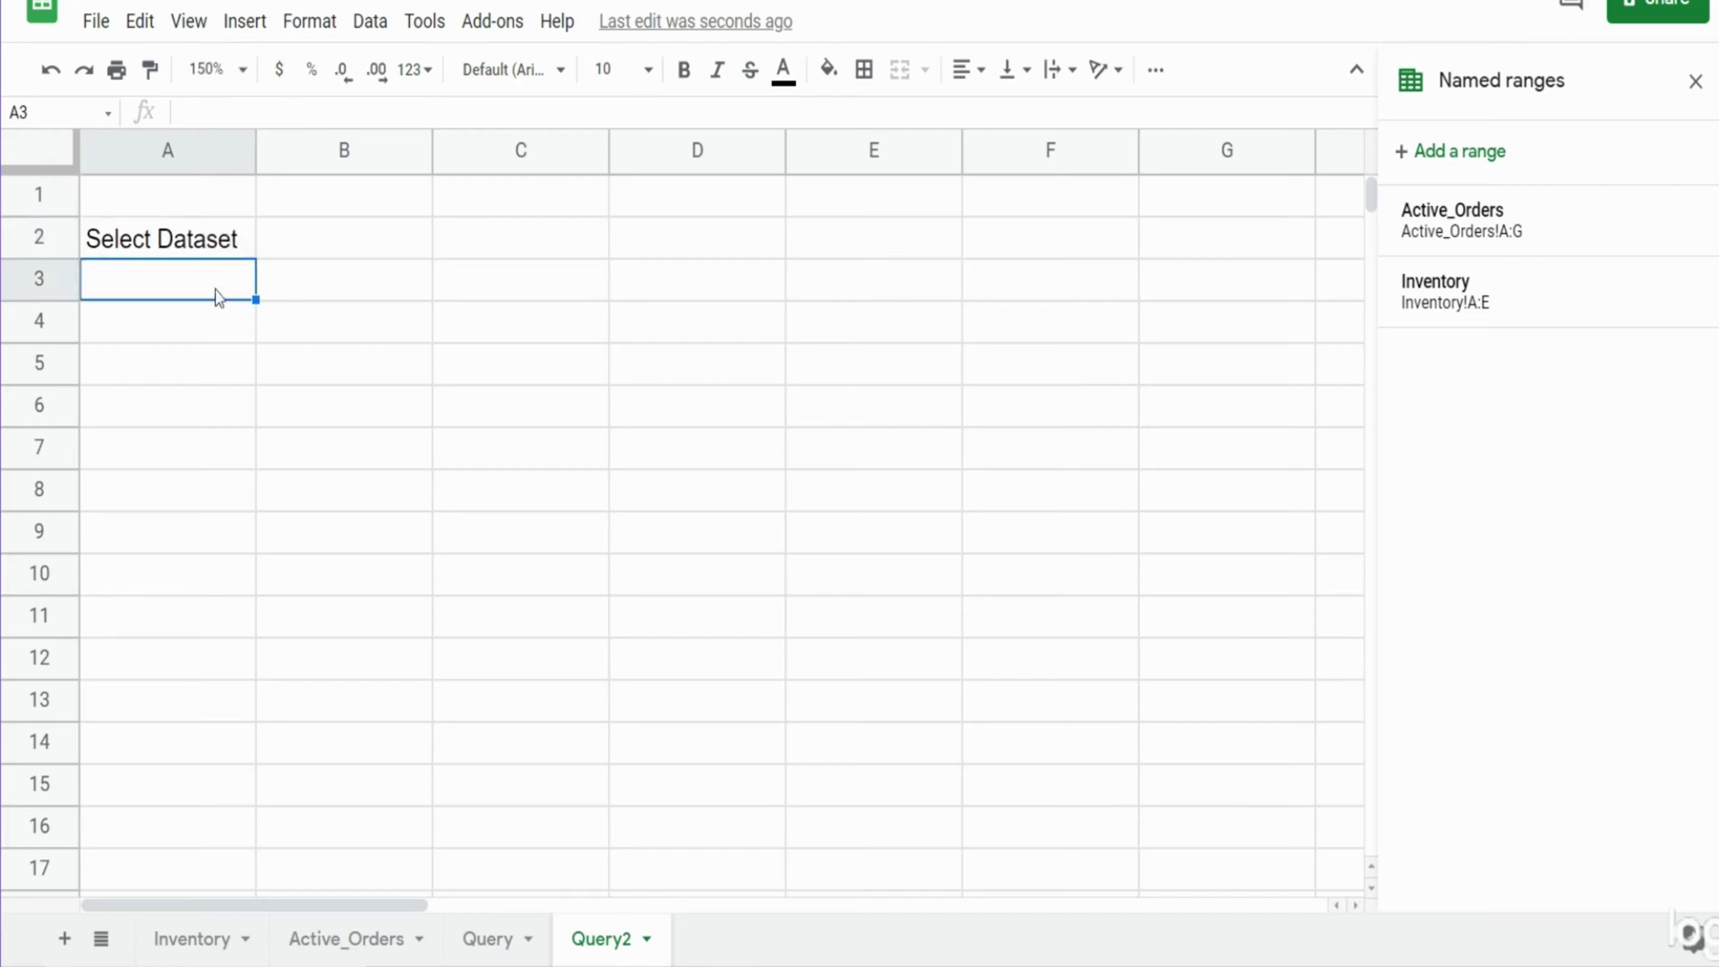
- Add a data validation dropdown to cell A3 with the list items Inventory and Active_Orders, and choose Inventory in it
{"action": "left_click", "coordinate": [364, 21]}
{"action": "left_click", "coordinate": [422, 374]}
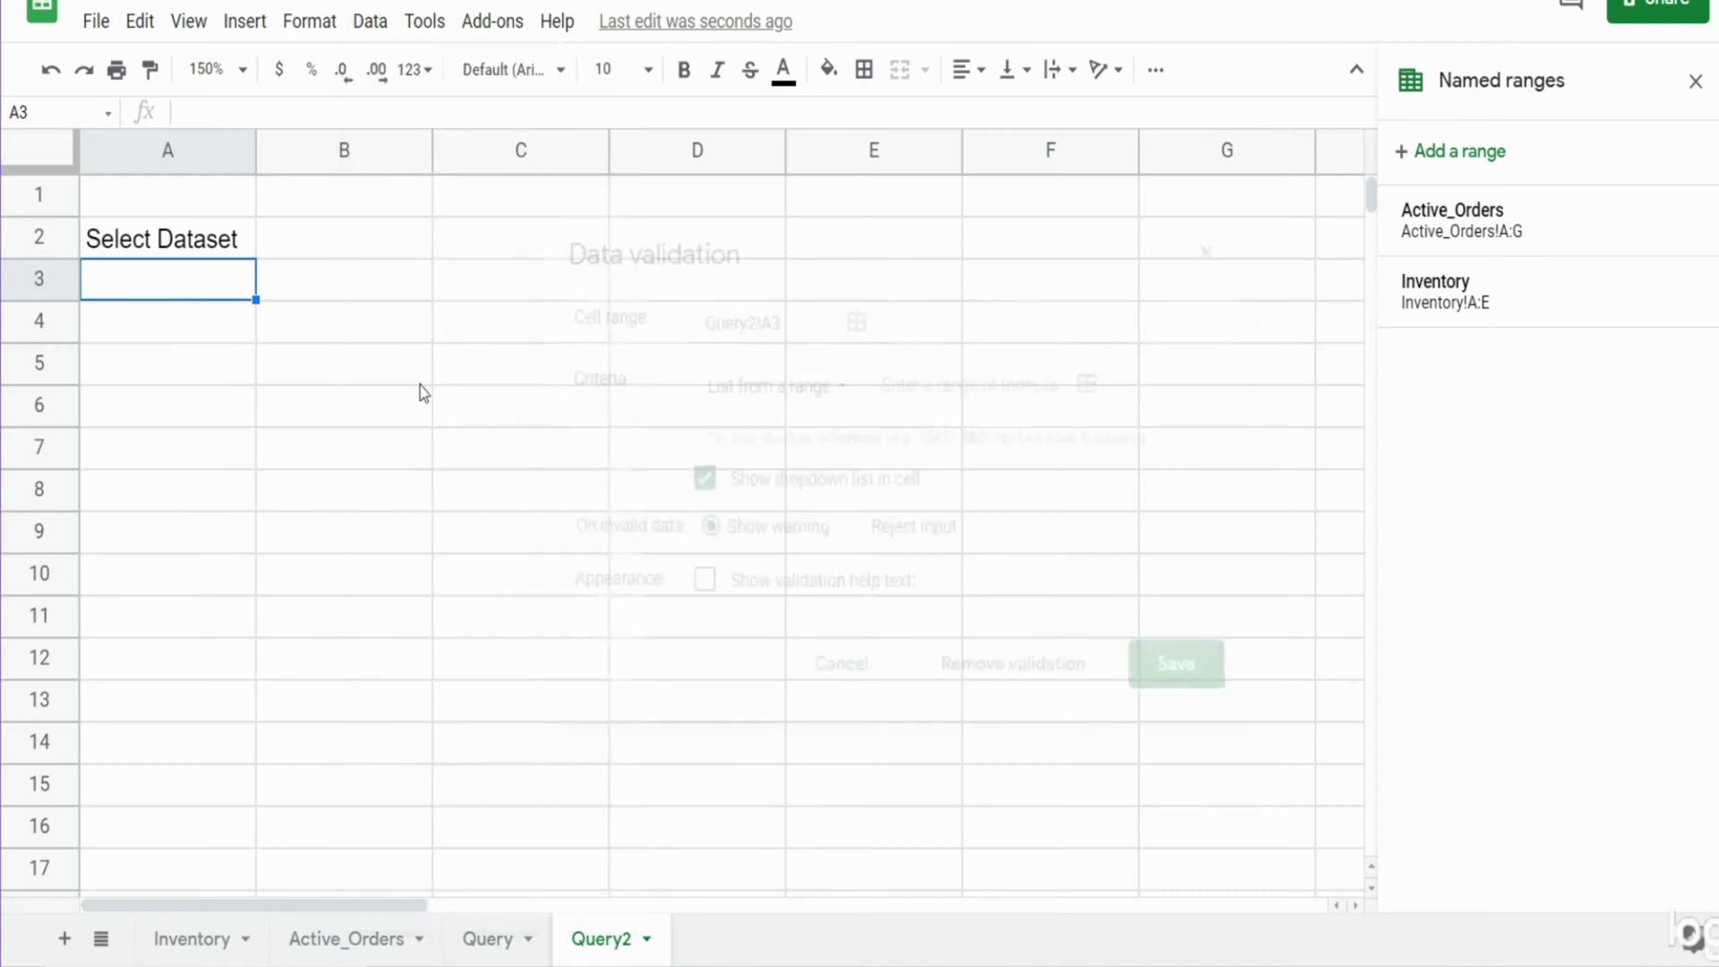
{"action": "left_click", "coordinate": [837, 397]}
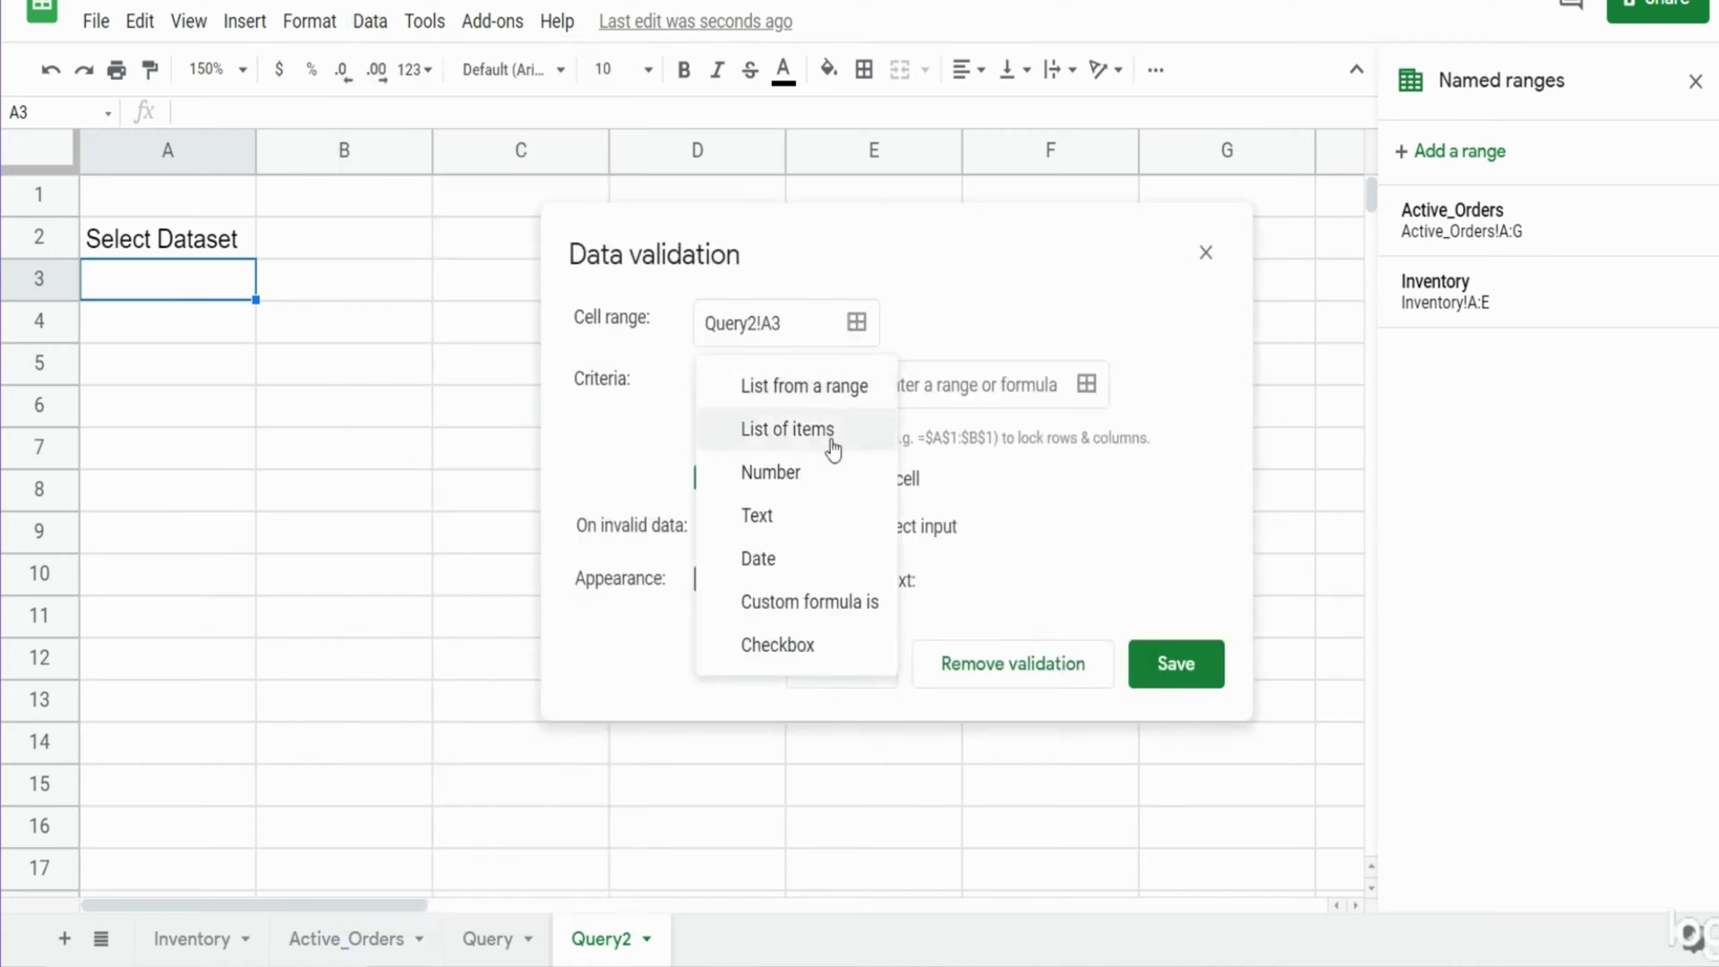
{"action": "left_click", "coordinate": [833, 431]}
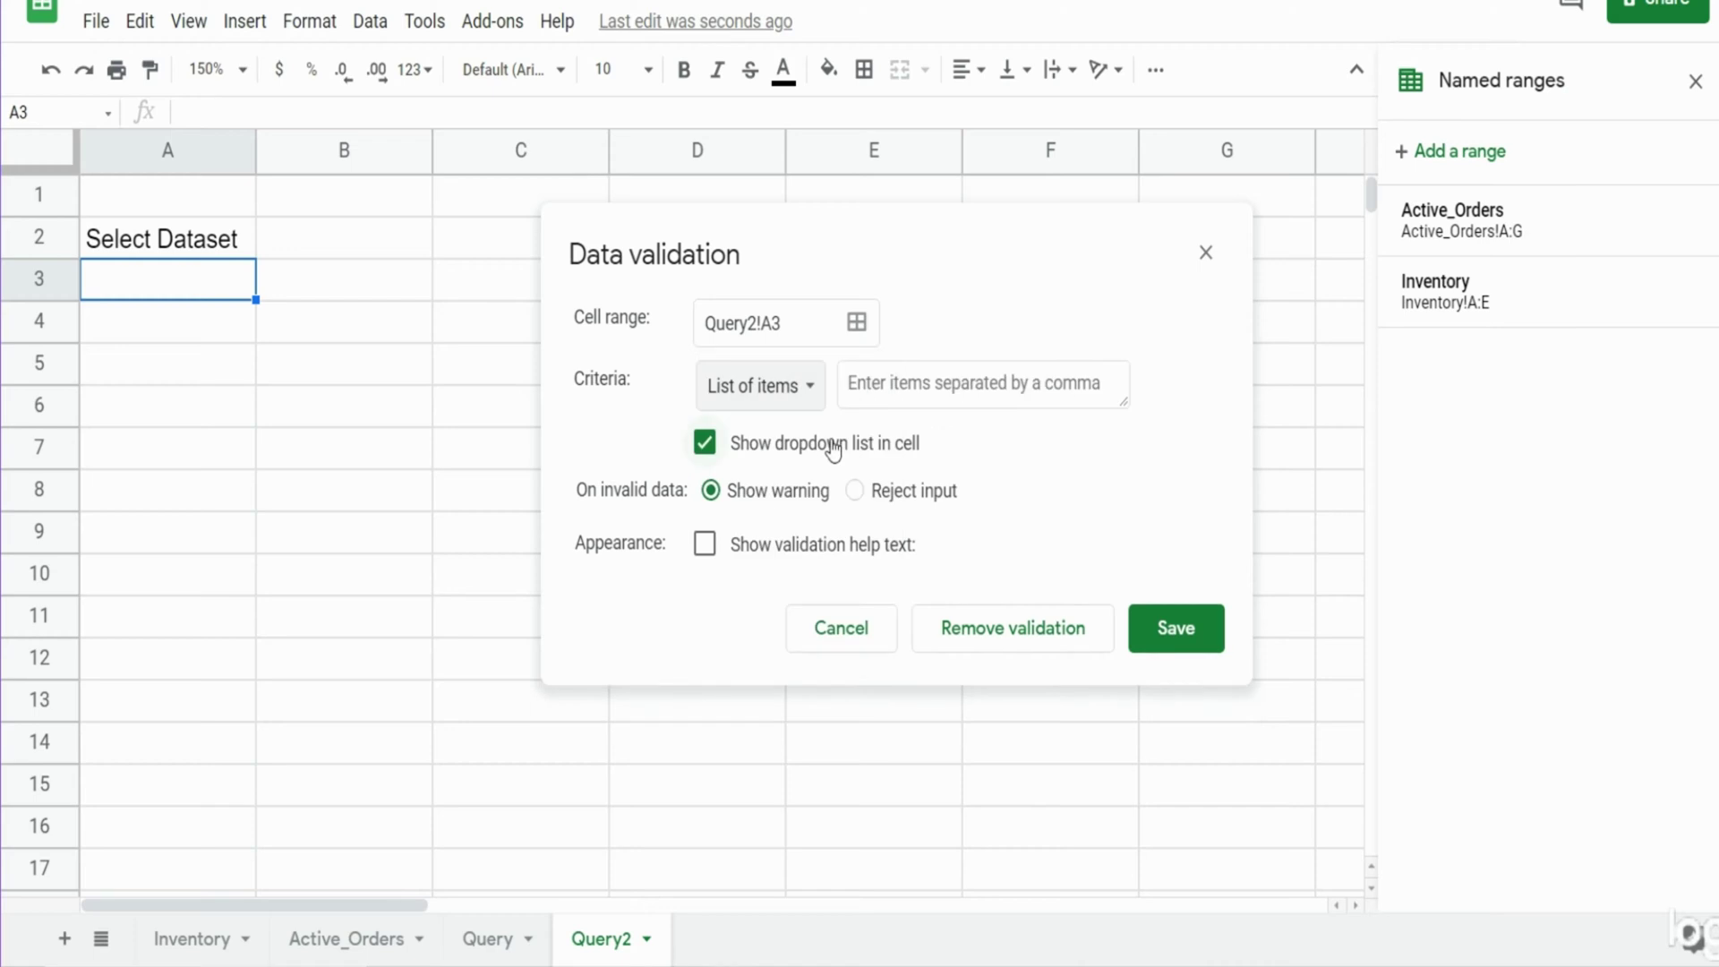
{"action": "left_click", "coordinate": [989, 388]}
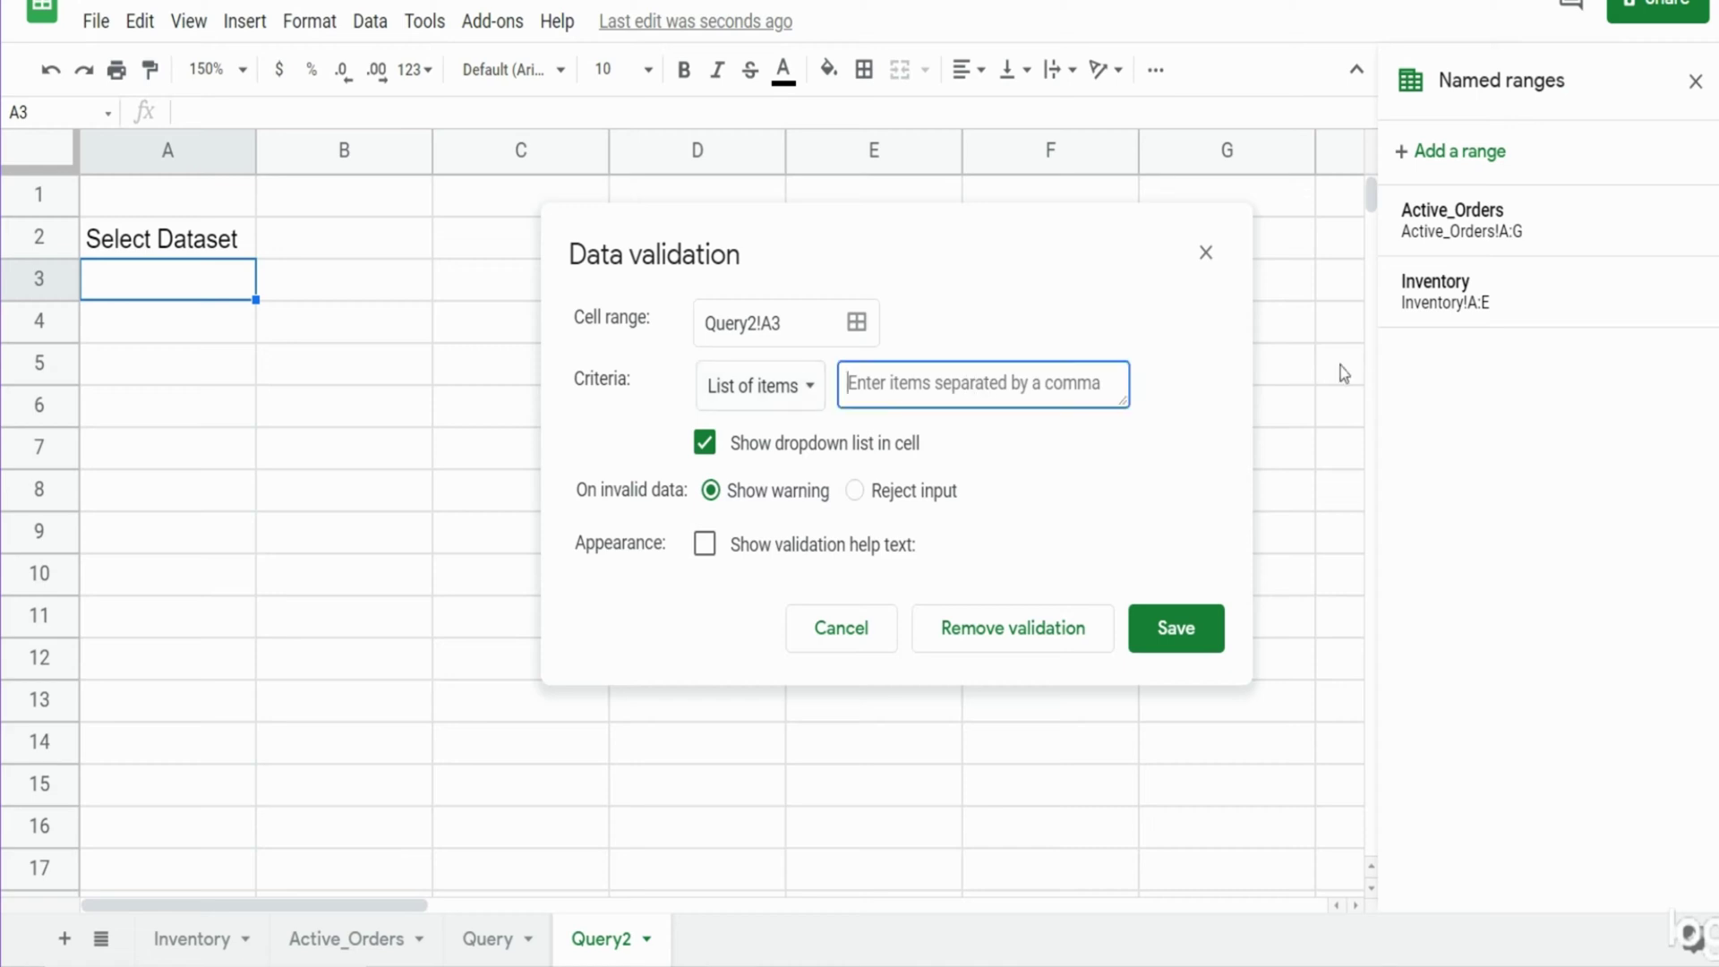
{"action": "type", "text": "Invent"}
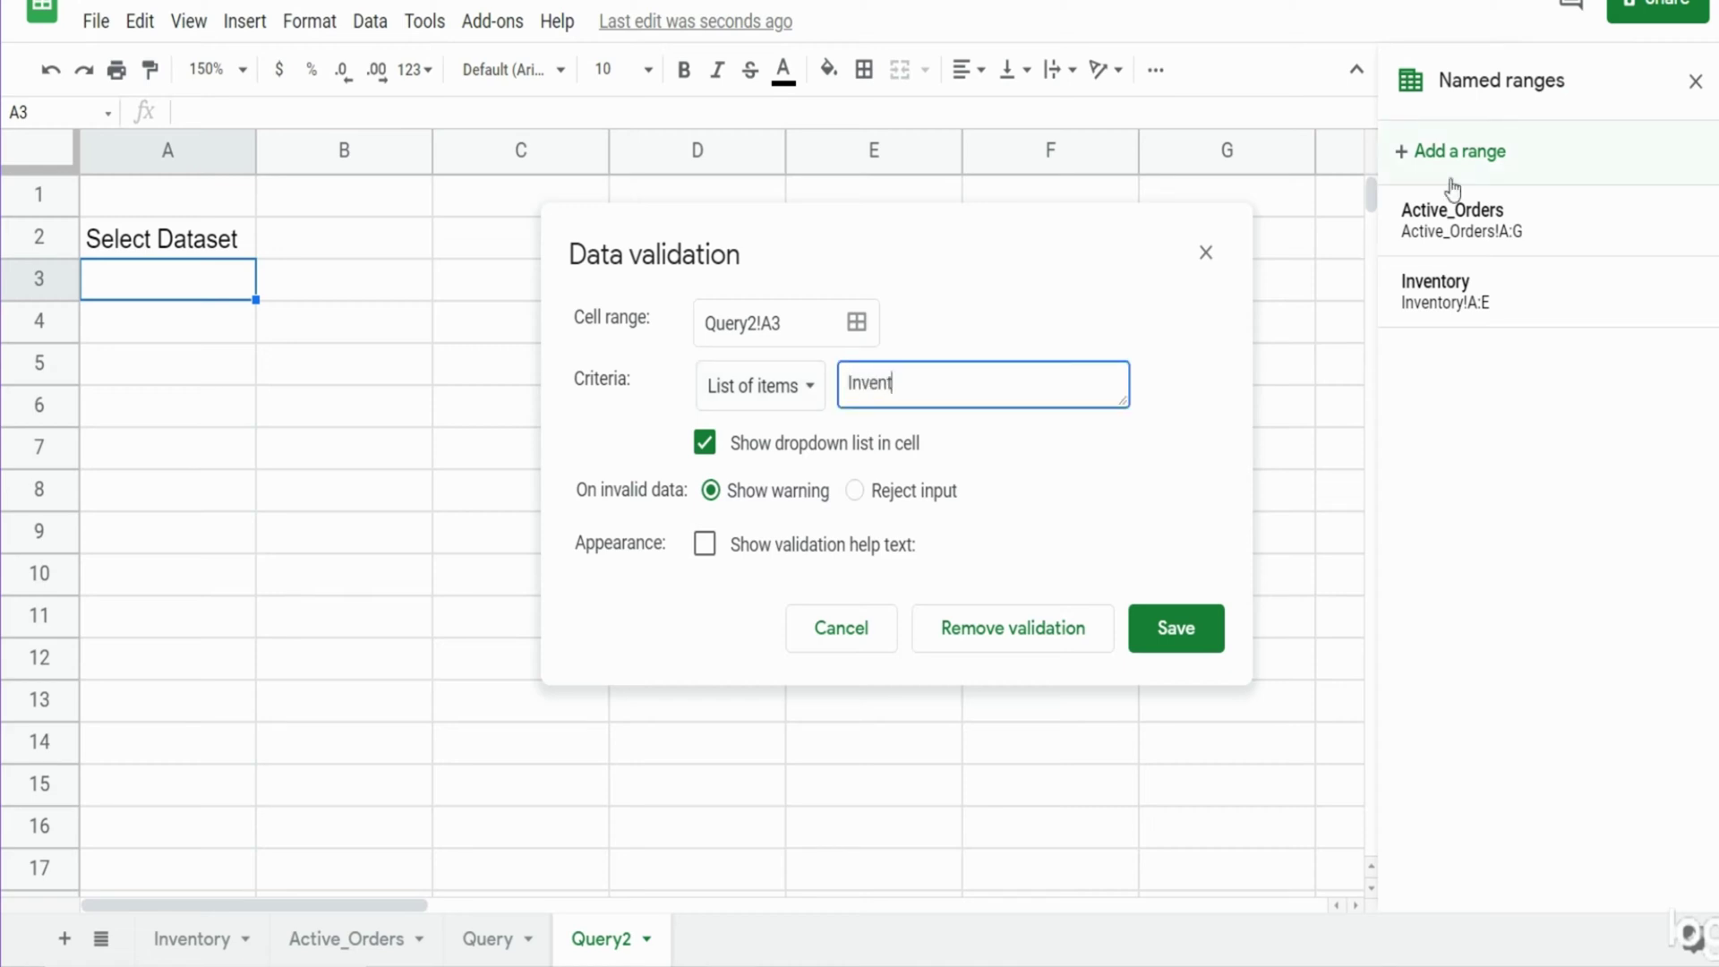
{"action": "type", "text": "ory, Active_Orders"}
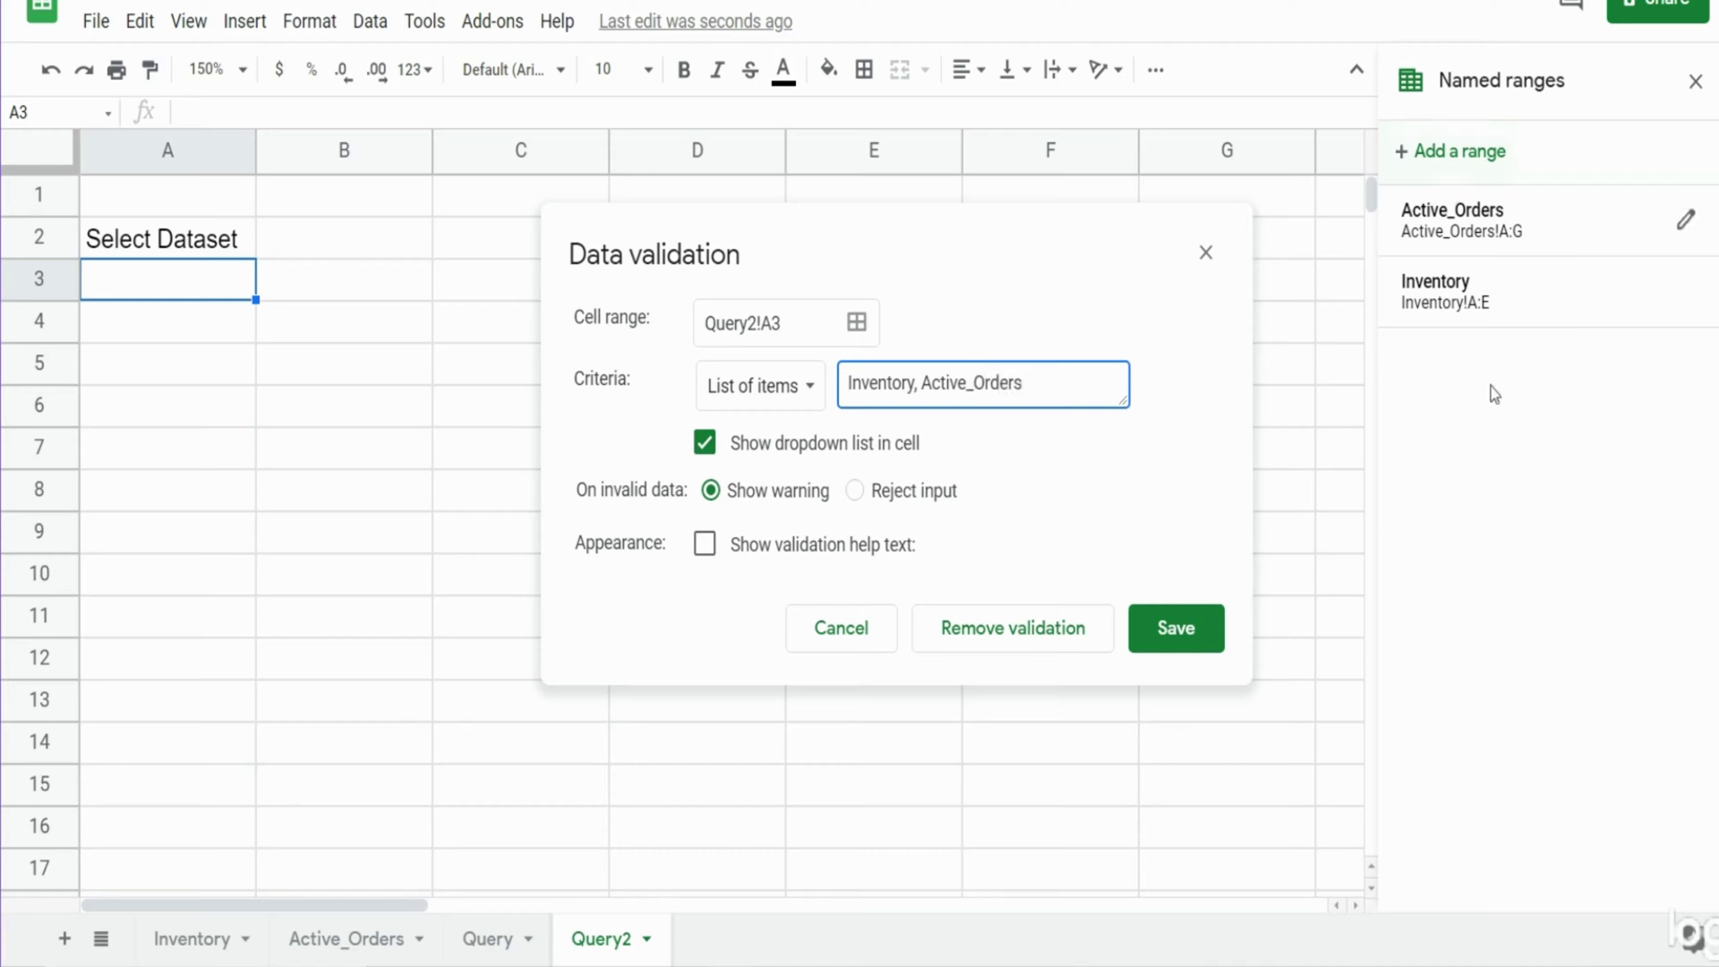
{"action": "left_click", "coordinate": [1164, 627]}
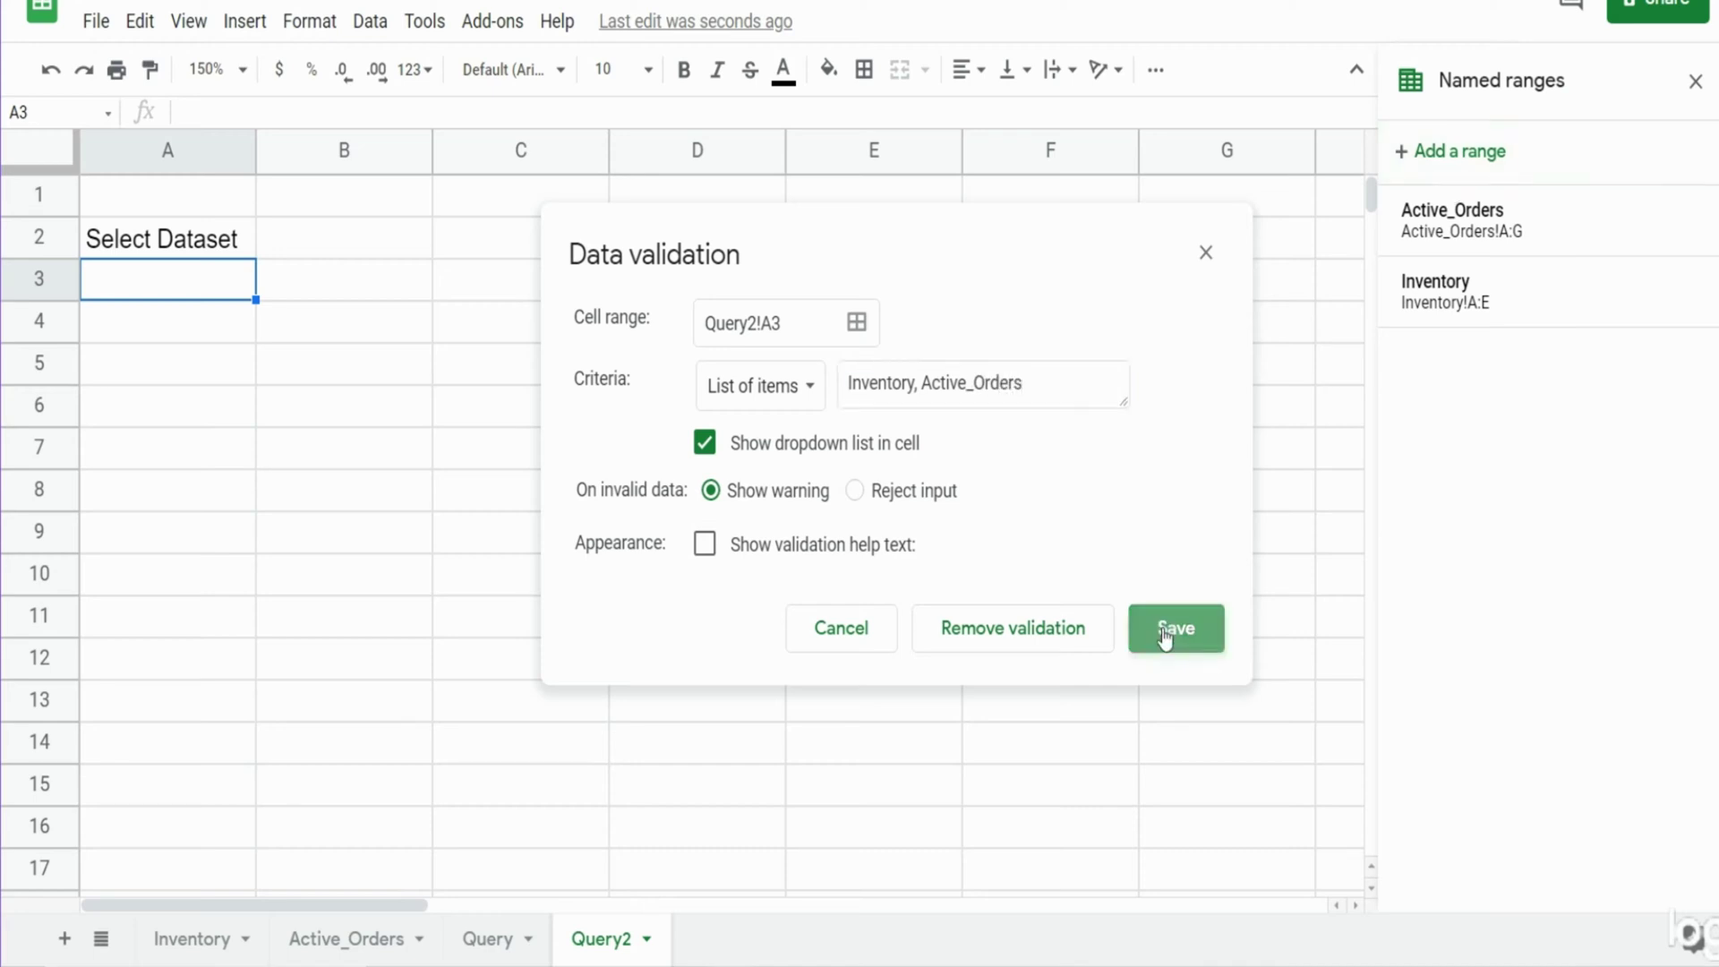
{"action": "left_click", "coordinate": [235, 280]}
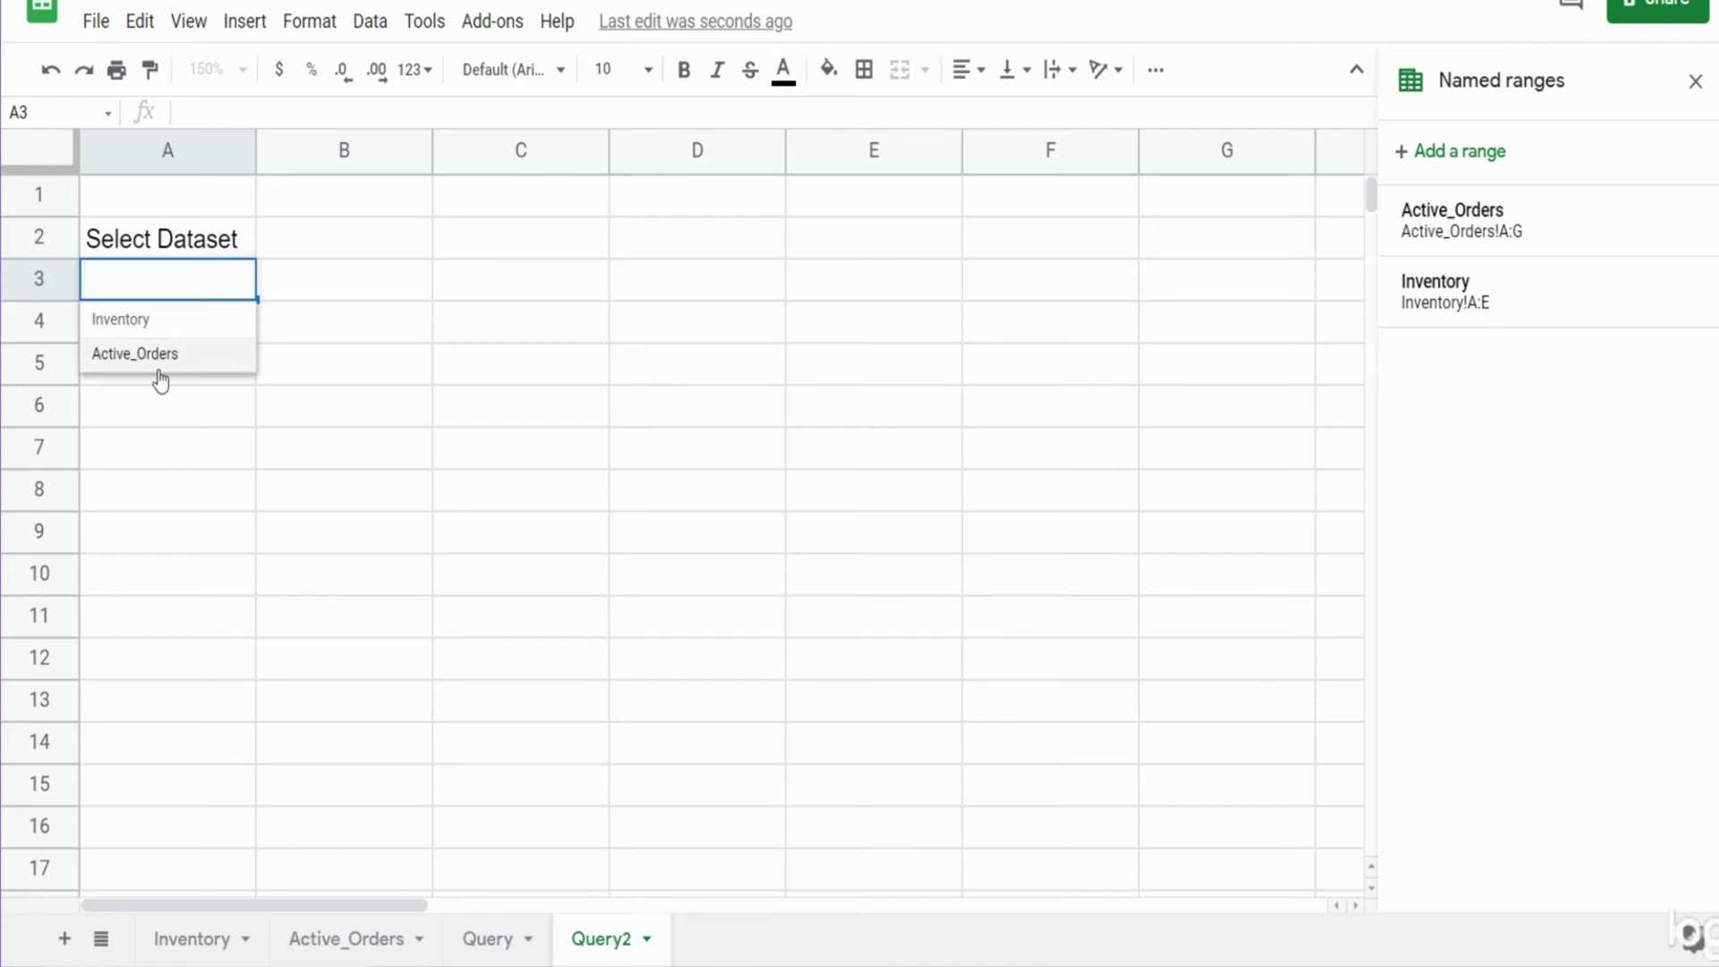
{"action": "left_click", "coordinate": [157, 333]}
- Enter the label "Column Selections" in cell A5
{"action": "left_click", "coordinate": [206, 363]}
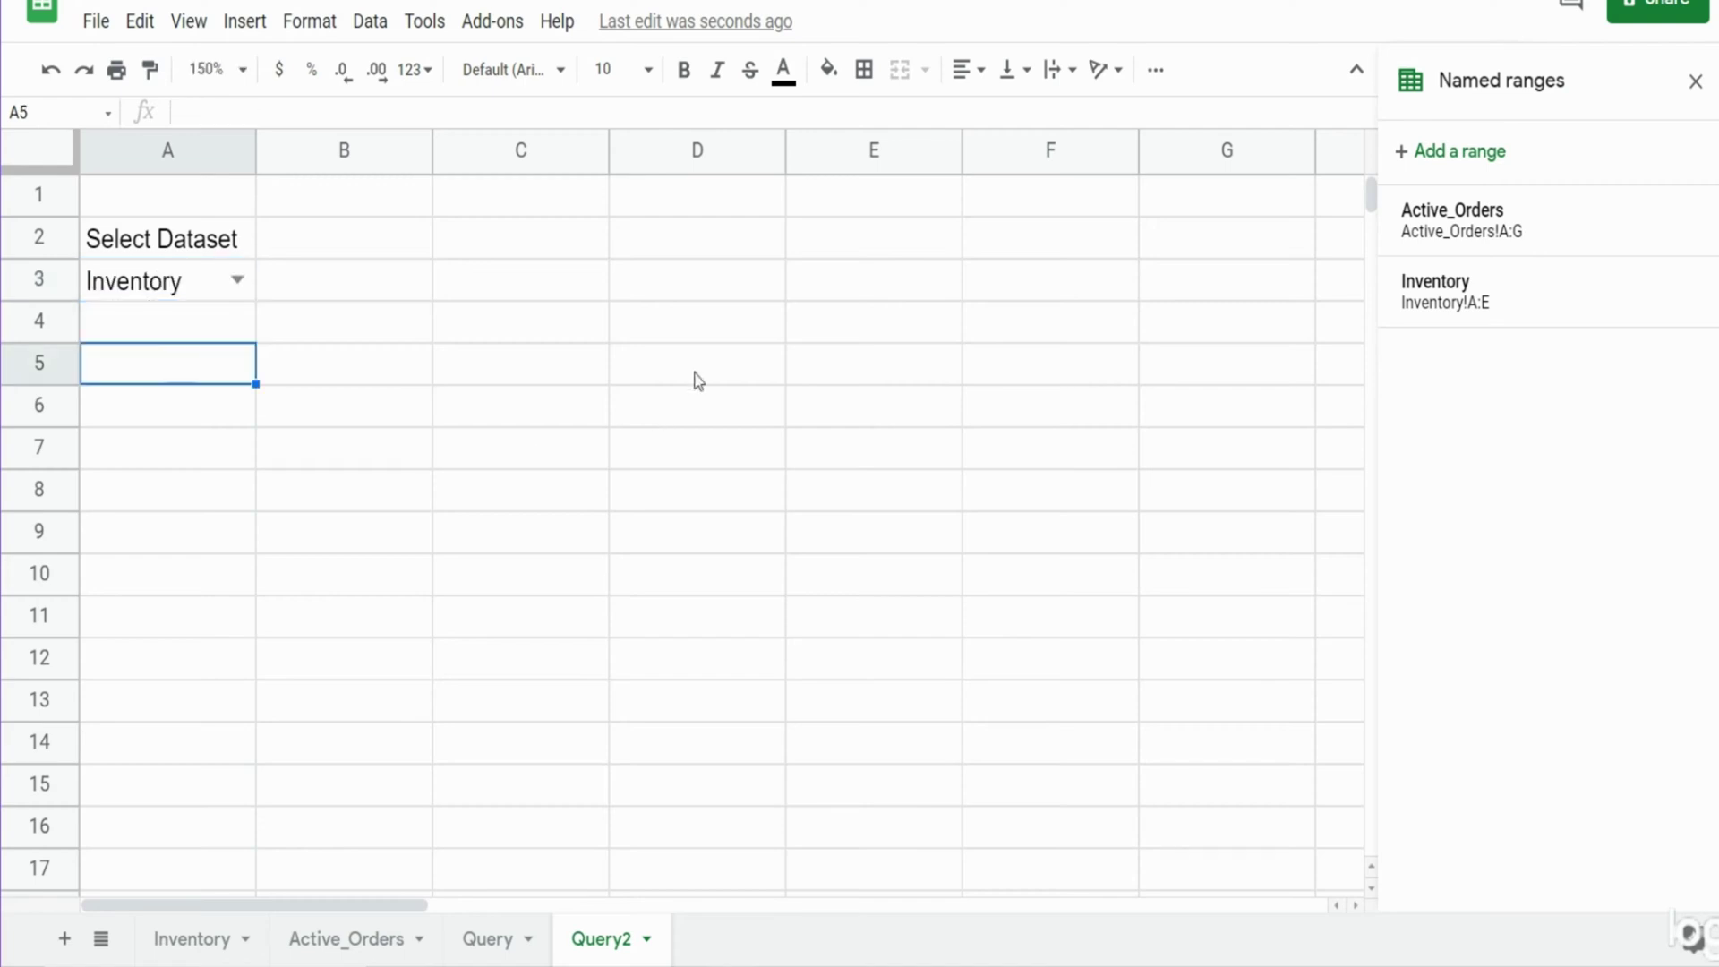
{"action": "type", "text": "Con"}
{"action": "key", "text": "BackSpace"}
{"action": "type", "text": "lumn"}
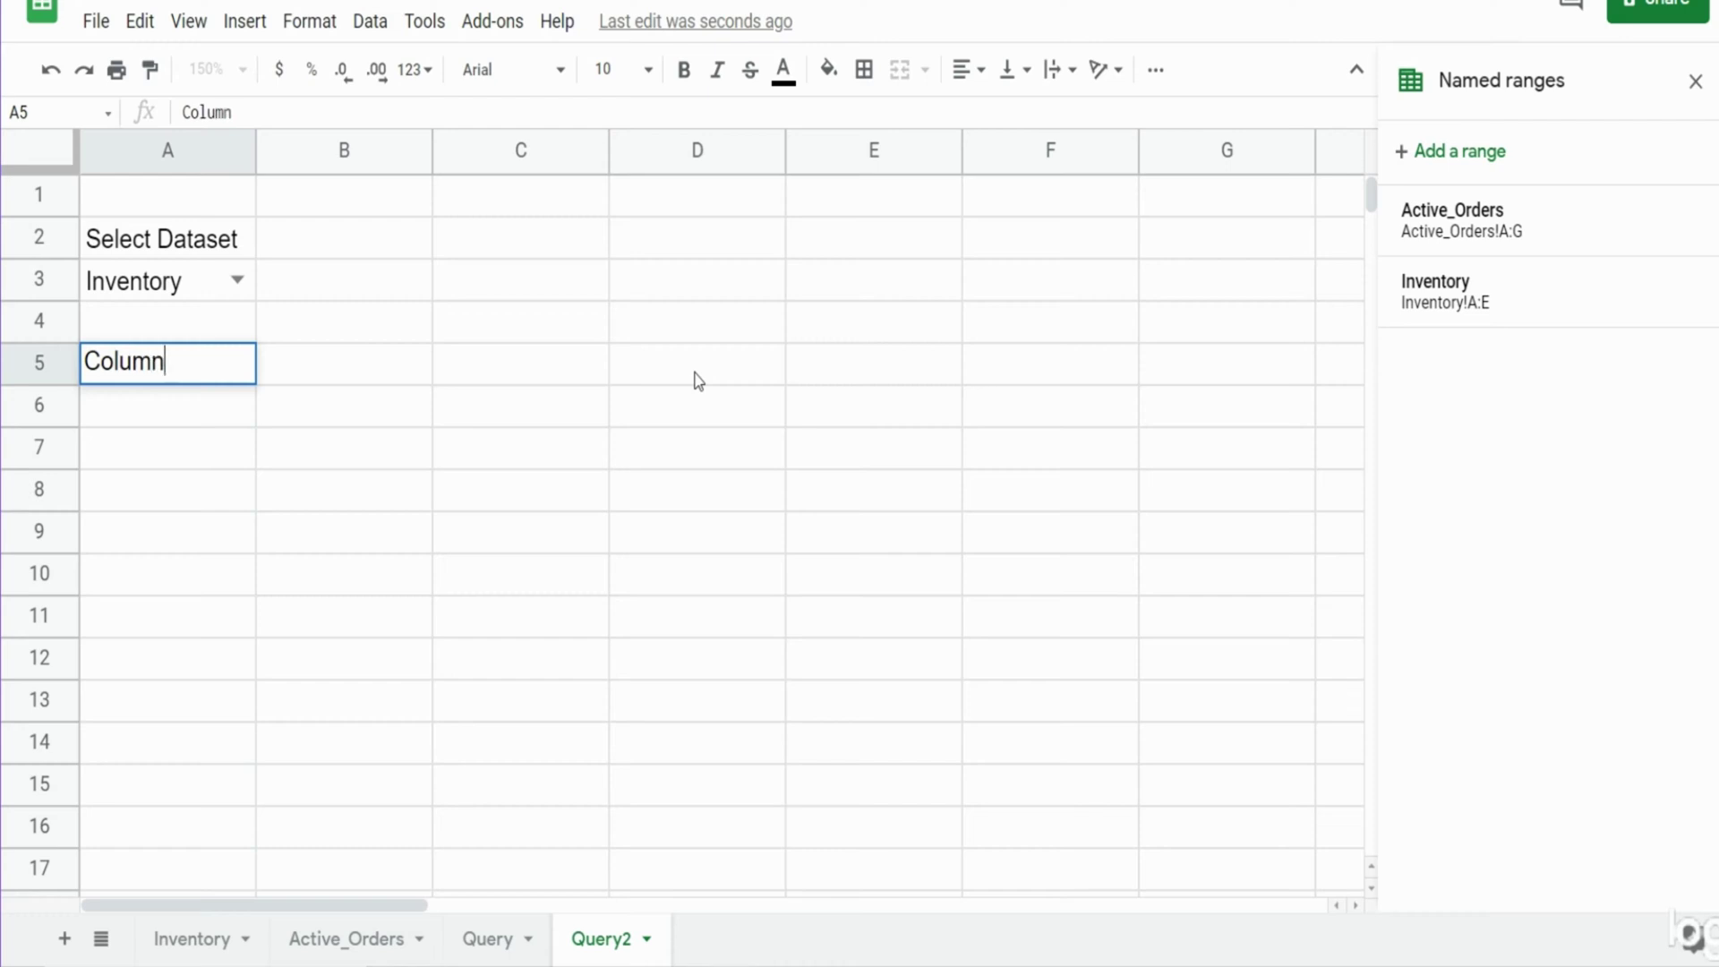
{"action": "type", "text": " Sele"}
{"action": "key", "text": "BackSpace"}
{"action": "key", "text": "BackSpace"}
{"action": "type", "text": "elections"}
{"action": "key", "text": "Return"}
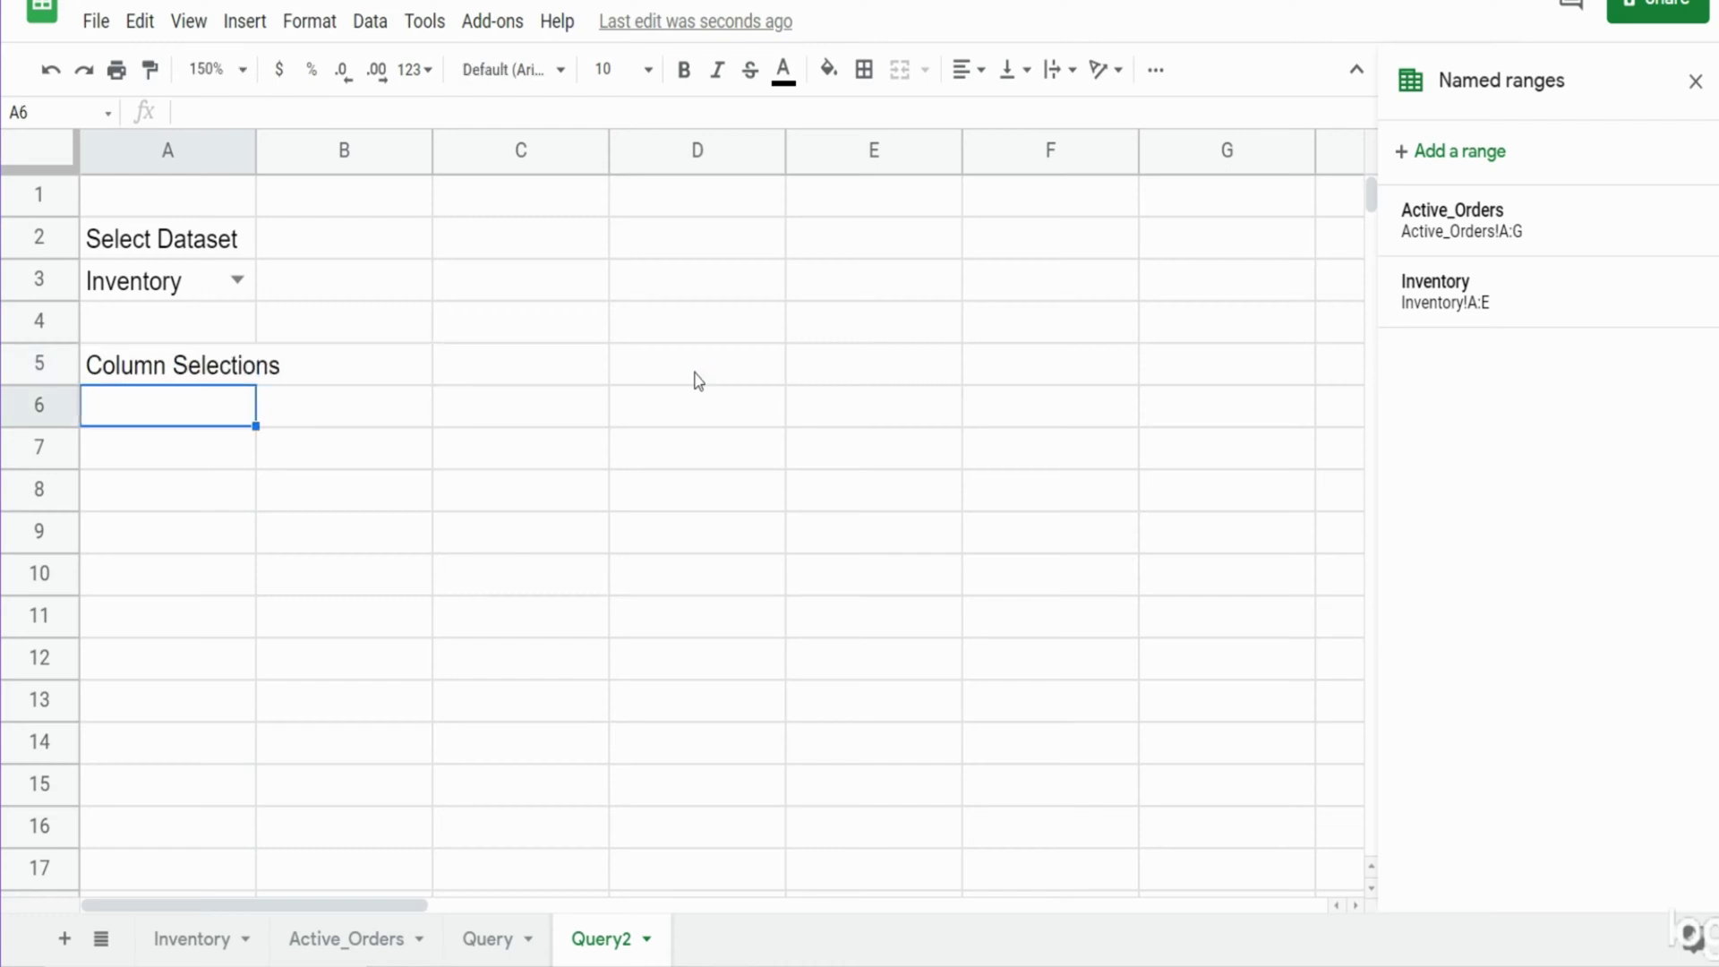
- Enter the formula =INDIRECT(A3) in cell A6 to pull in the dataset chosen in A3
{"action": "type", "text": "="}
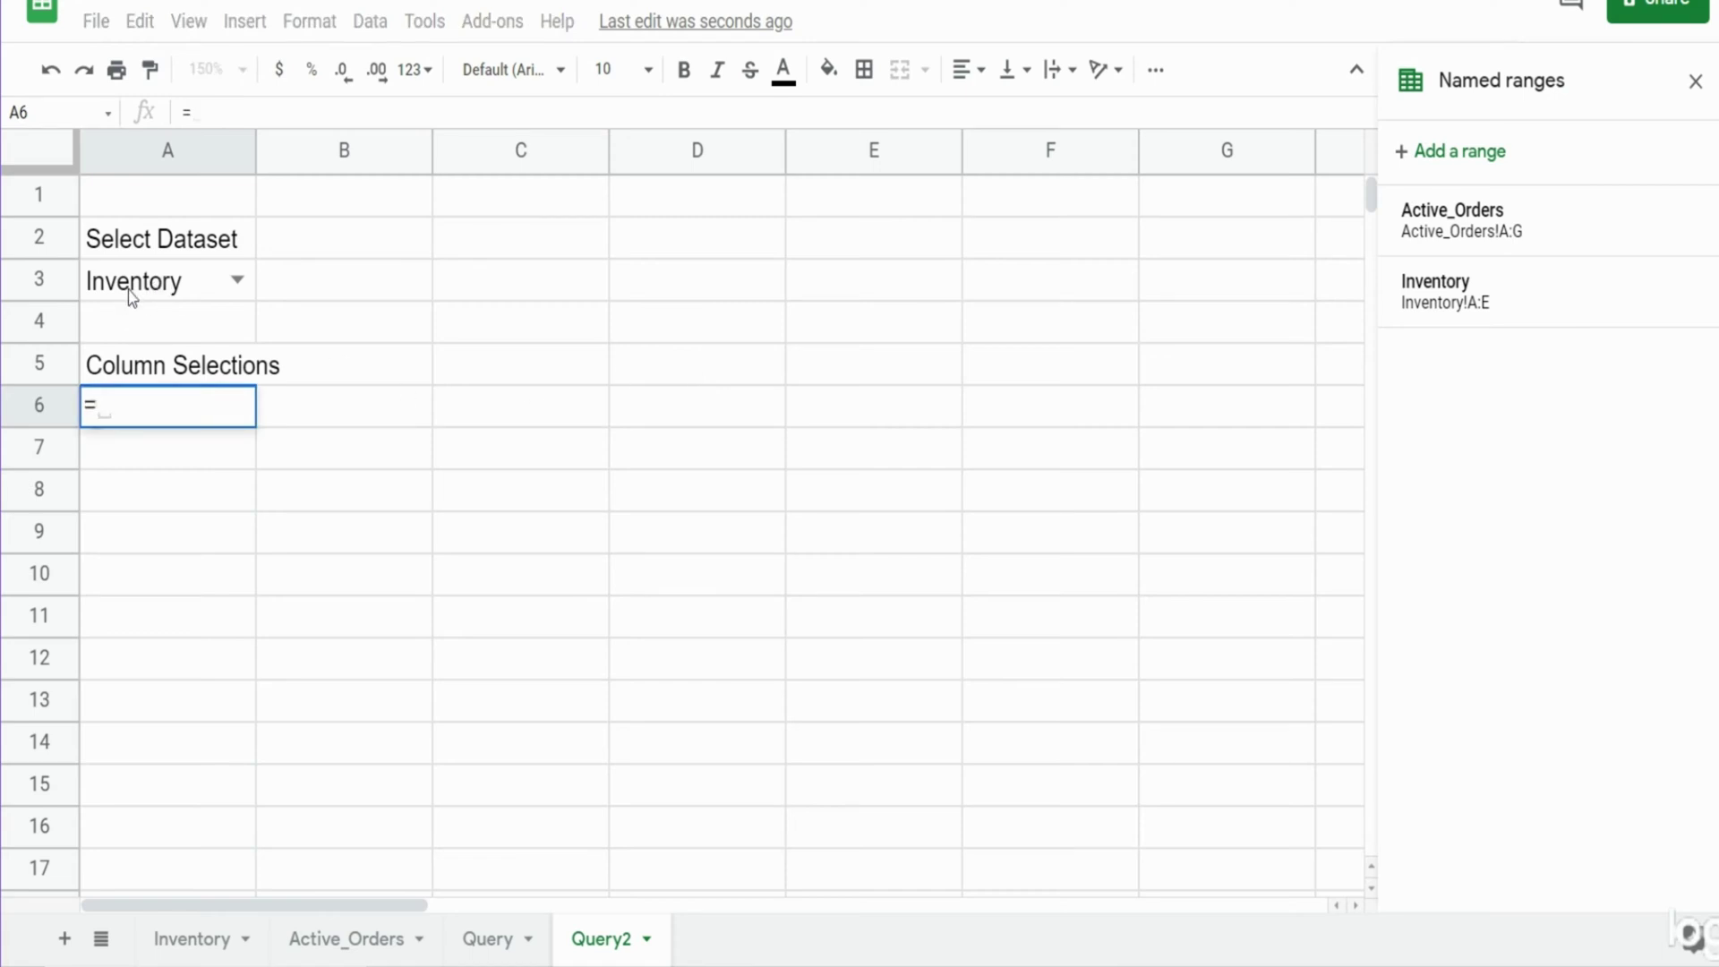
{"action": "type", "text": "INd"}
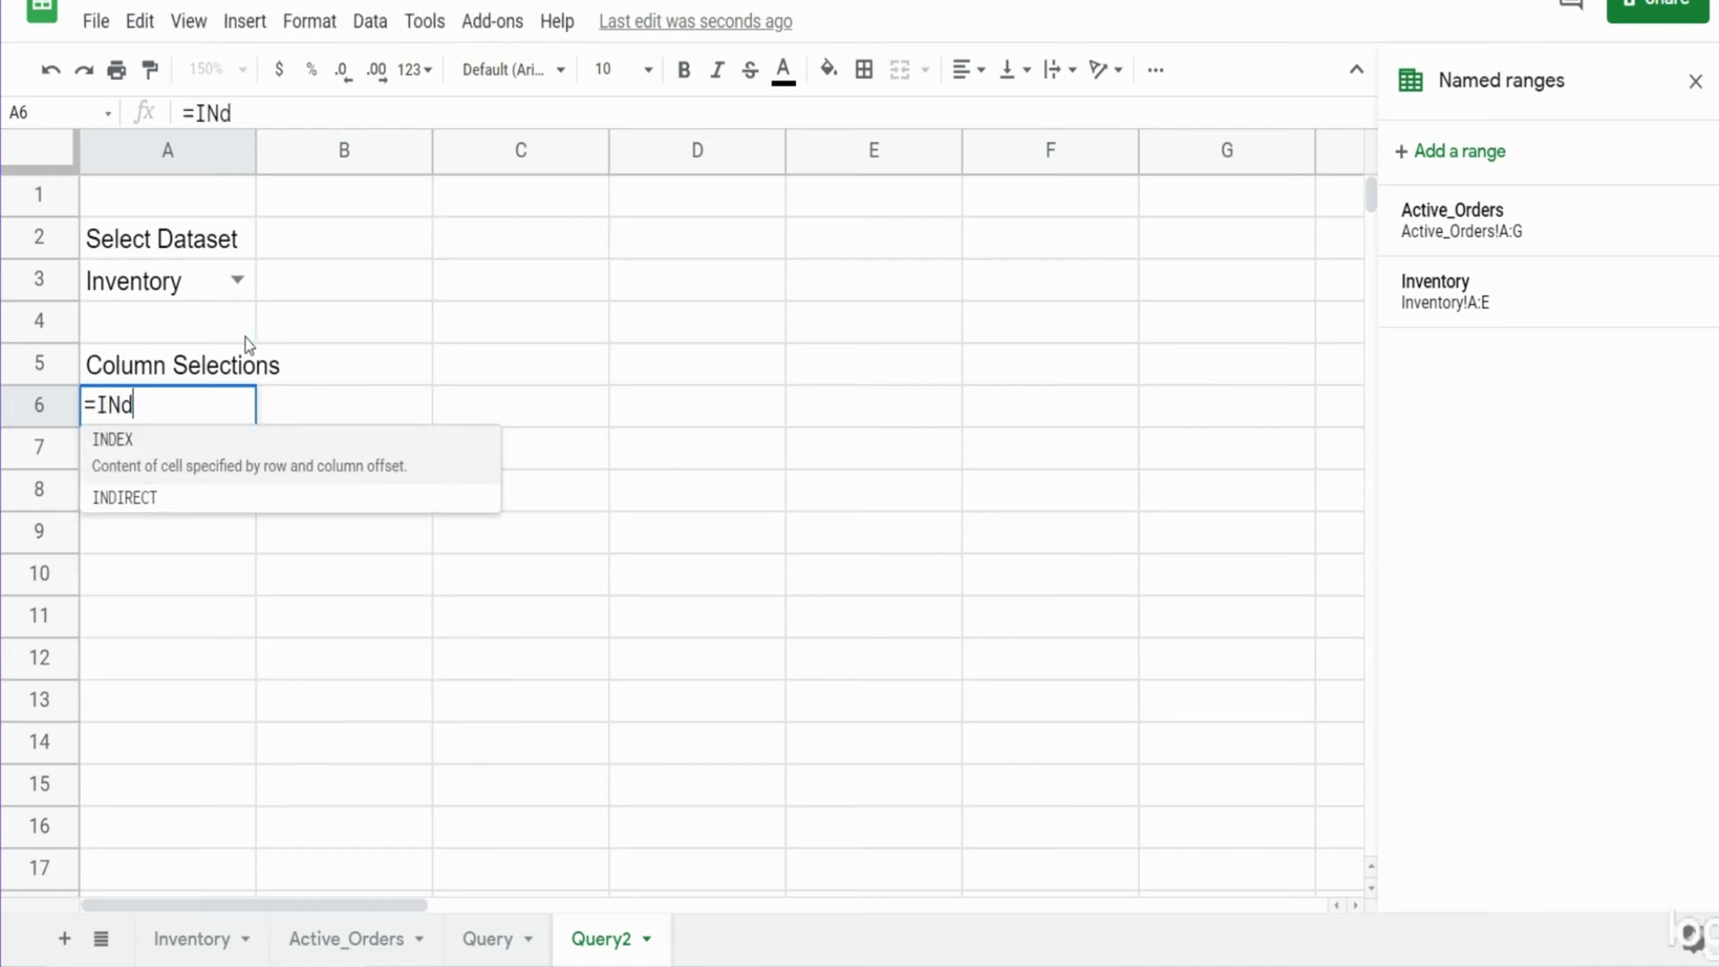
{"action": "key", "text": "Tab"}
{"action": "key", "text": "BackSpace"}
{"action": "key", "text": "BackSpace"}
{"action": "key", "text": "BackSpace"}
{"action": "type", "text": "ir"}
{"action": "key", "text": "Tab"}
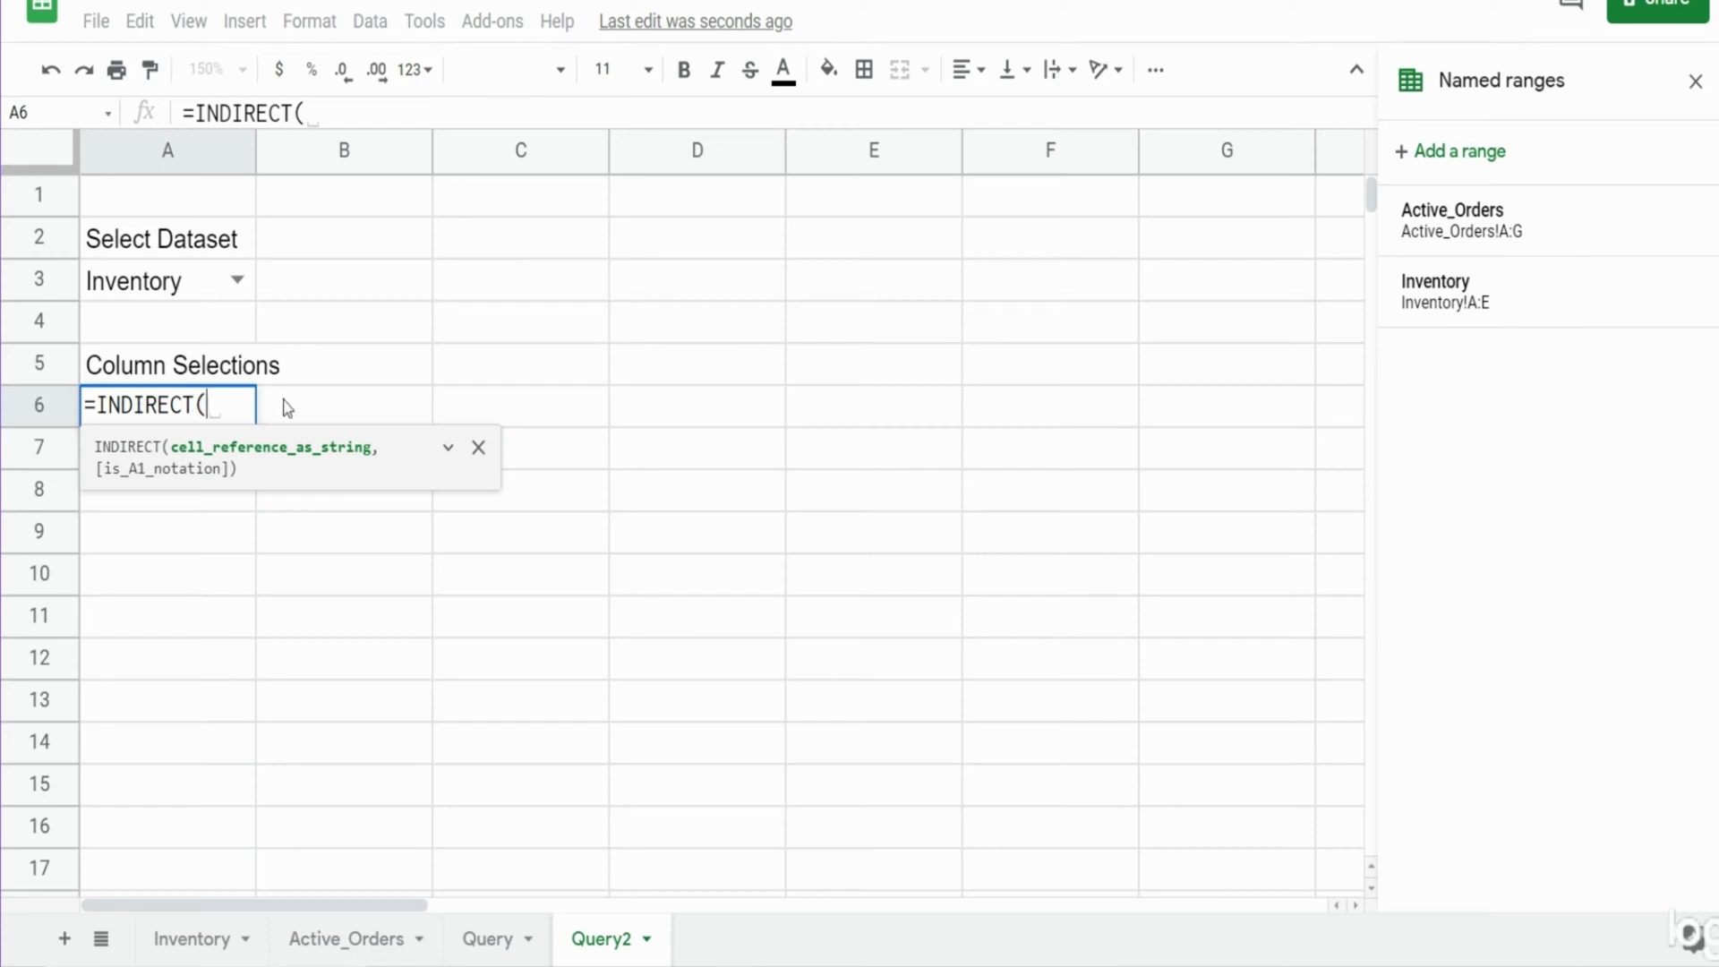
{"action": "left_click", "coordinate": [179, 282]}
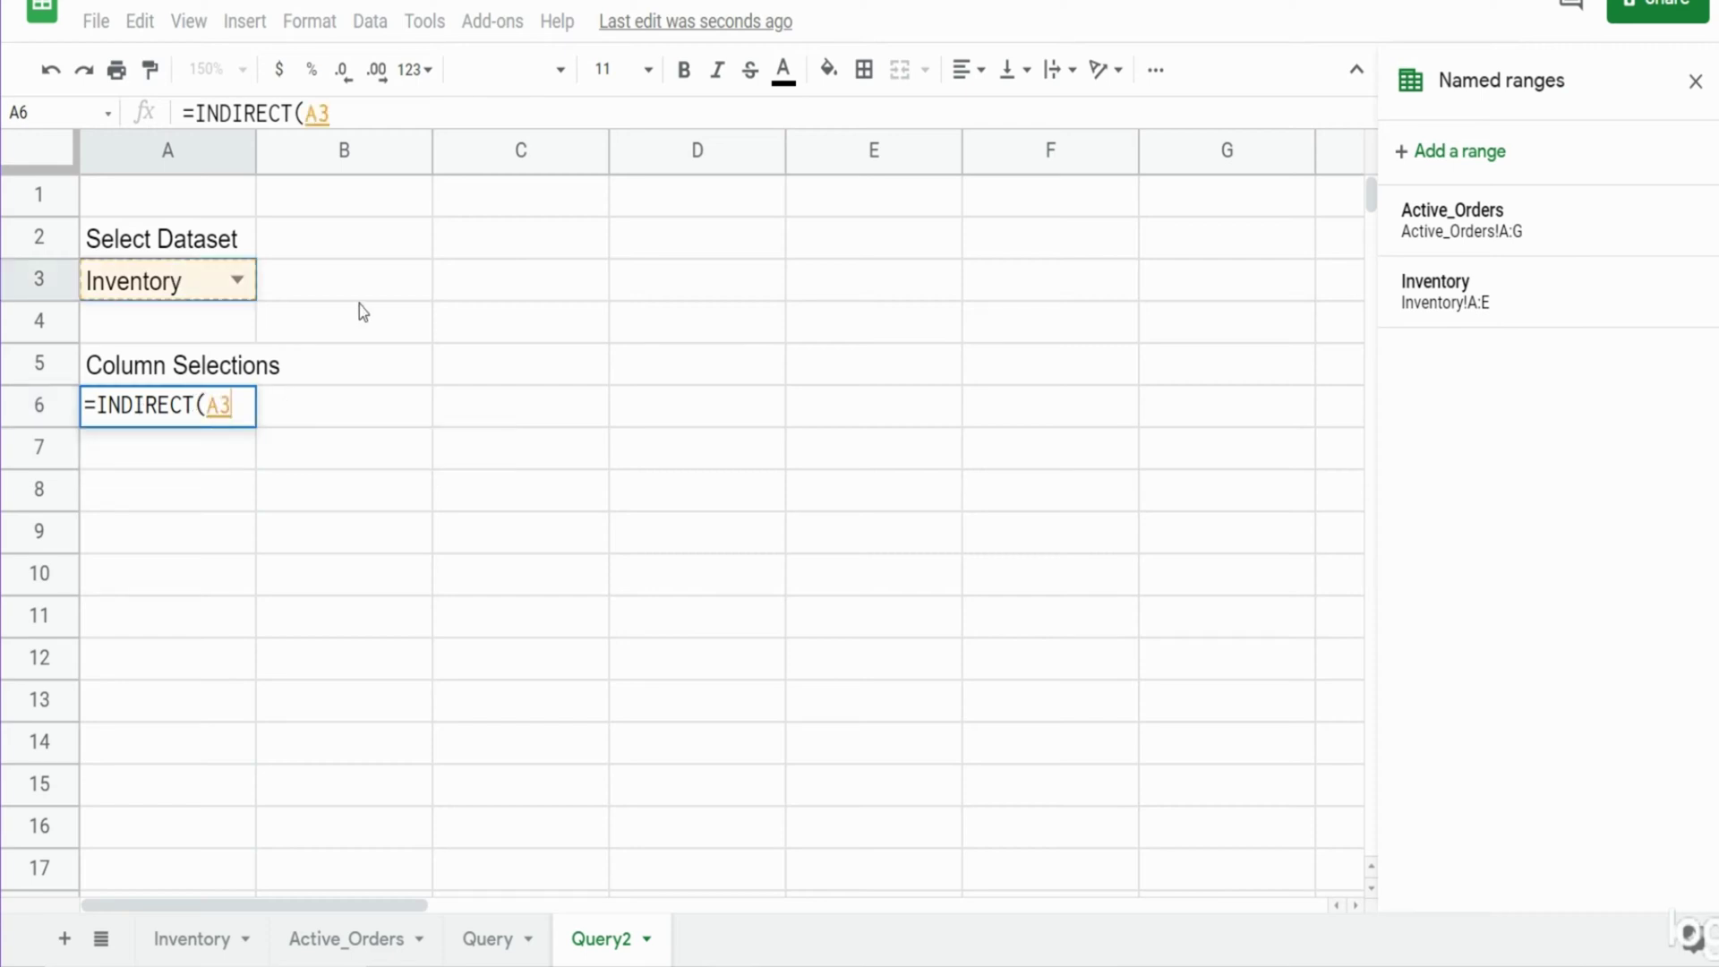
{"action": "type", "text": ")"}
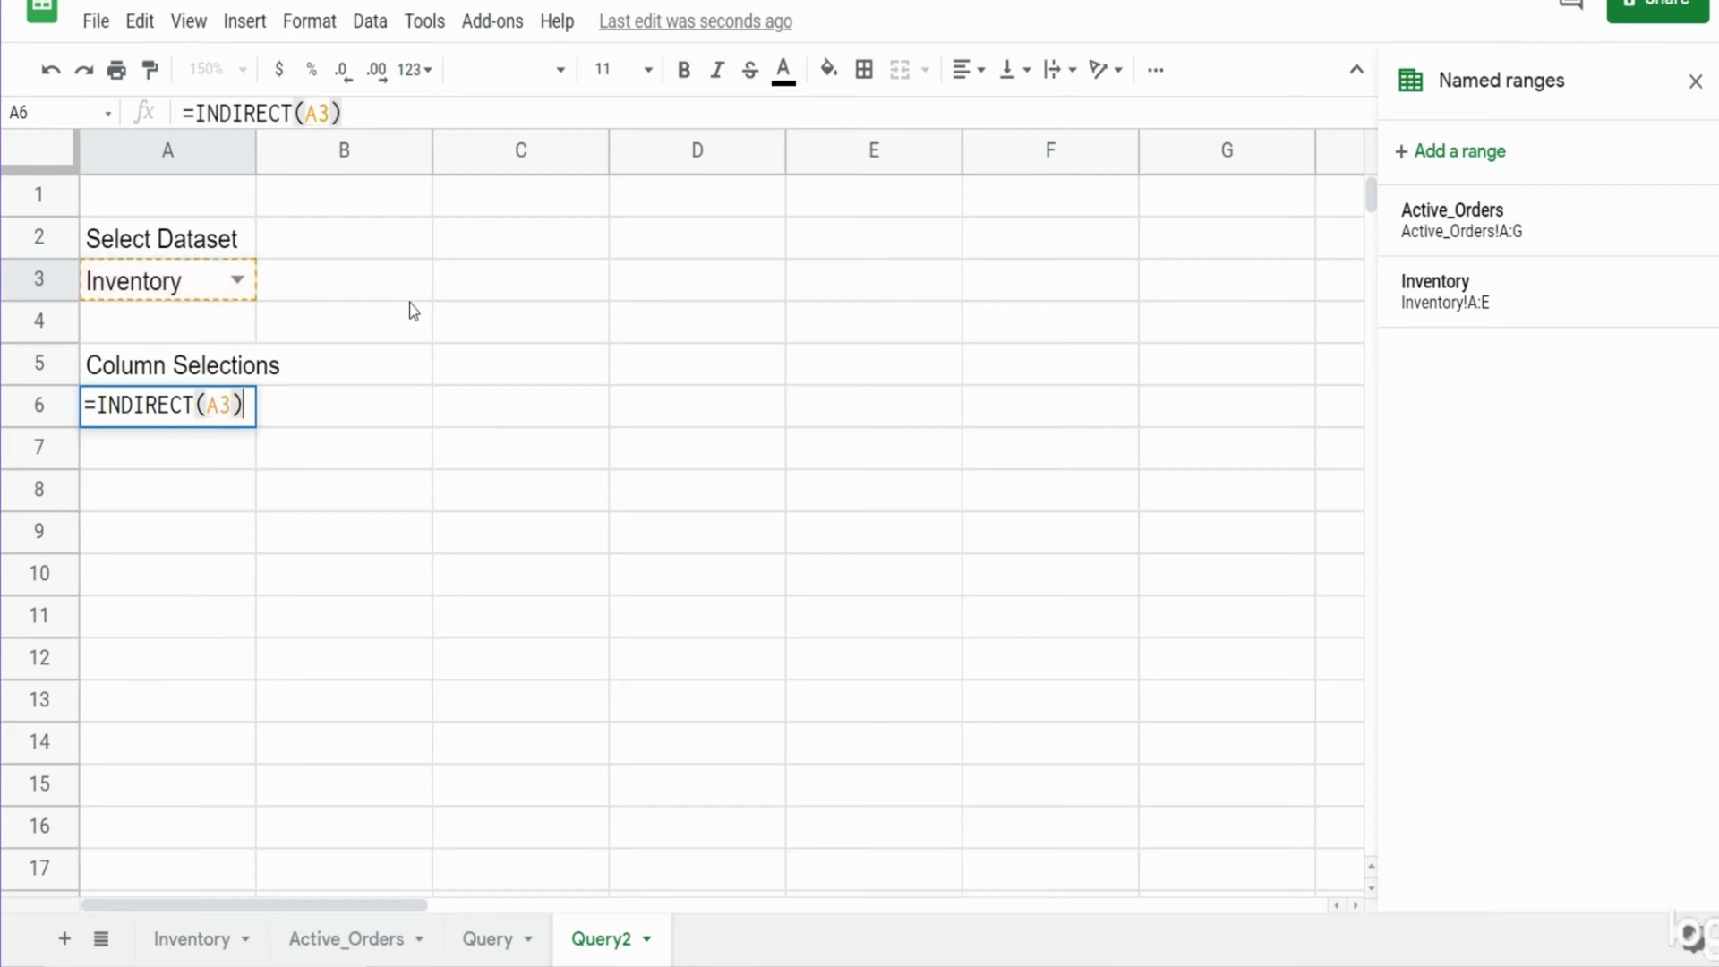
{"action": "key", "text": "Return"}
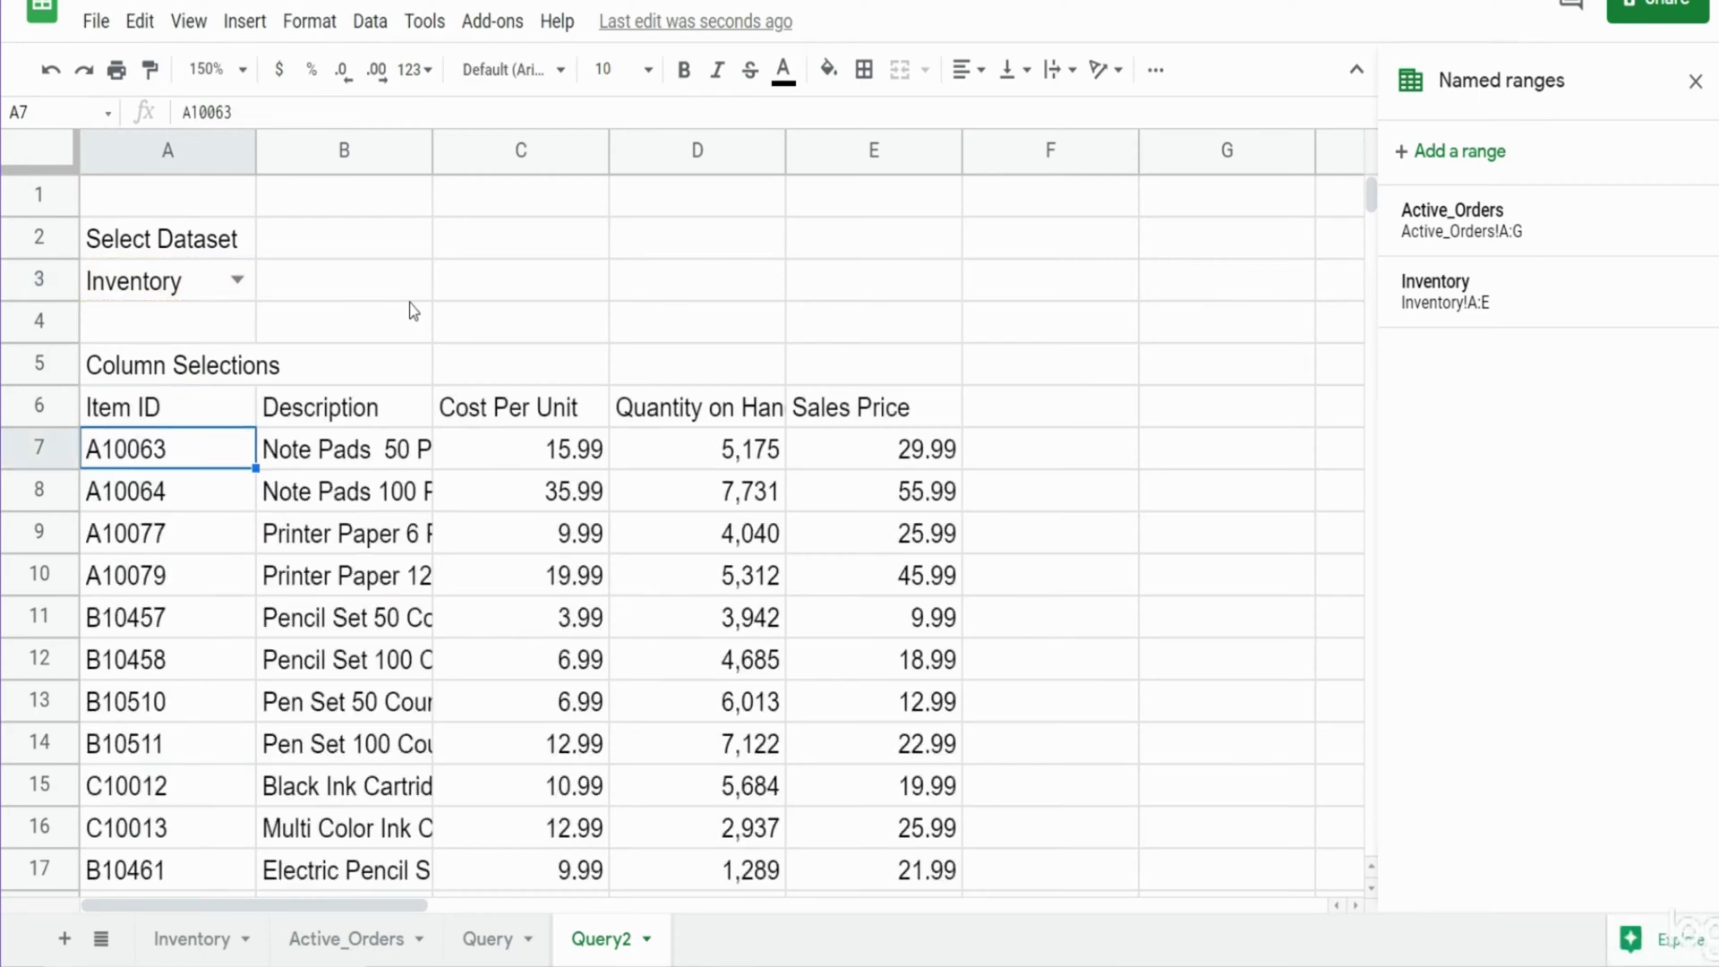
- Wrap the A6 formula in Array_Constrain limited to 1 row and 7 columns: =Array_Constrain(INDIRECT(A3),1,7)
{"action": "left_click", "coordinate": [212, 414]}
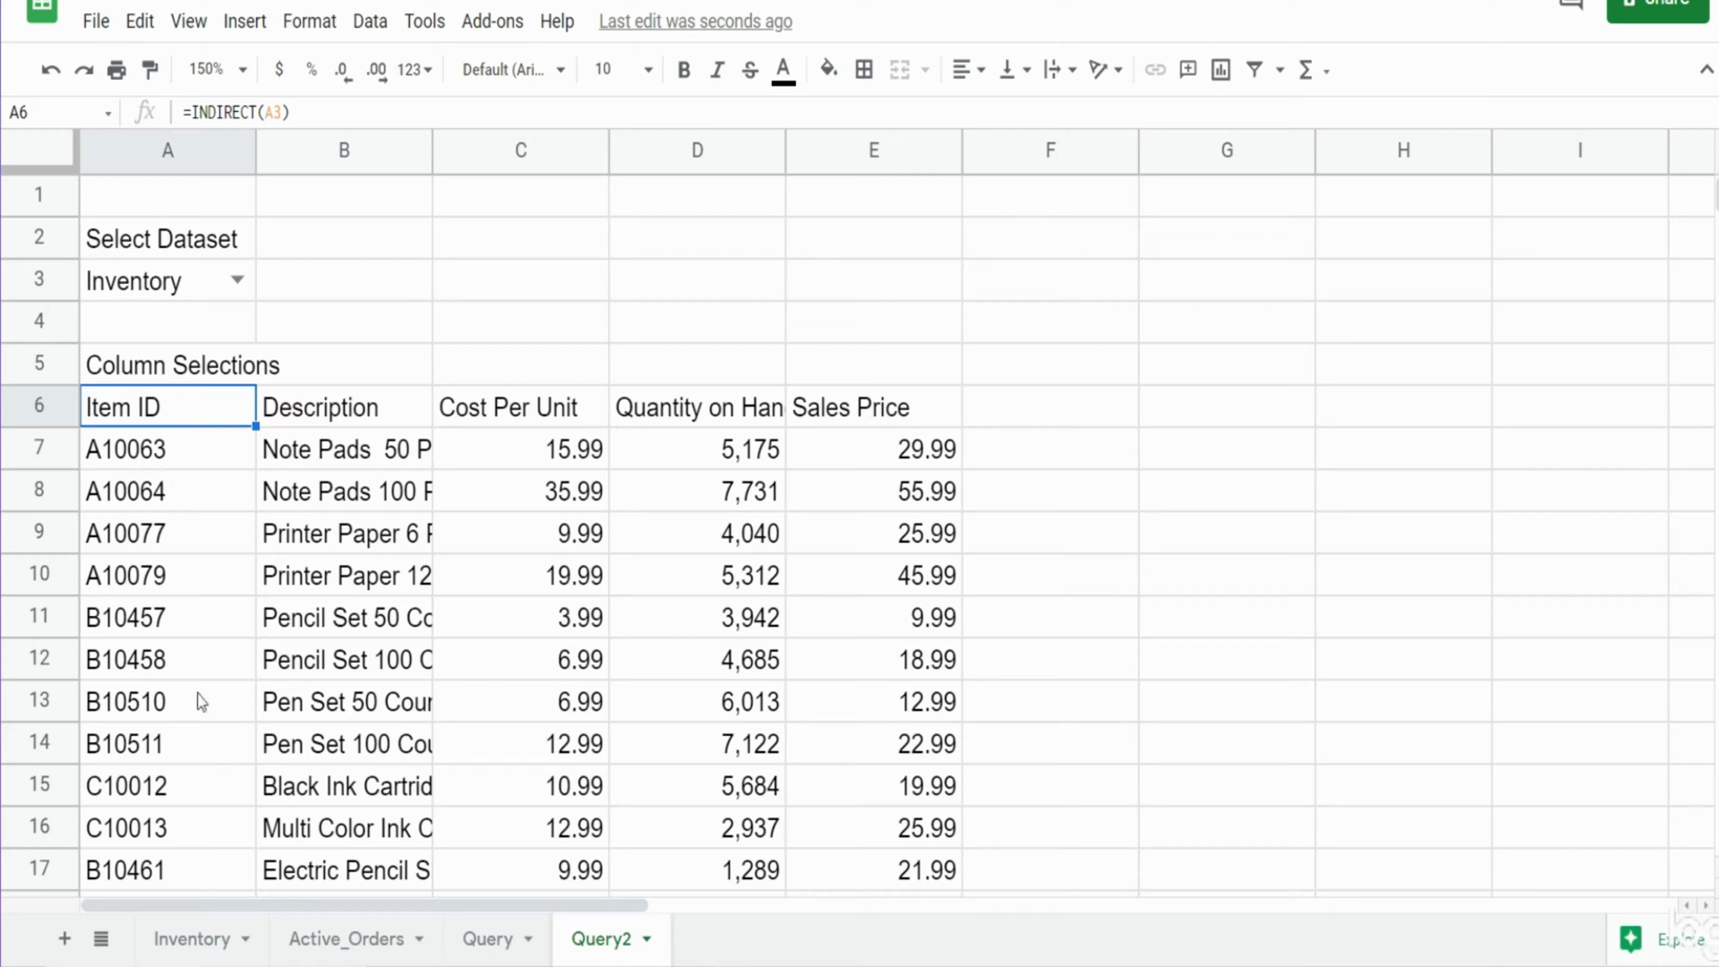
{"action": "key", "text": "F2"}
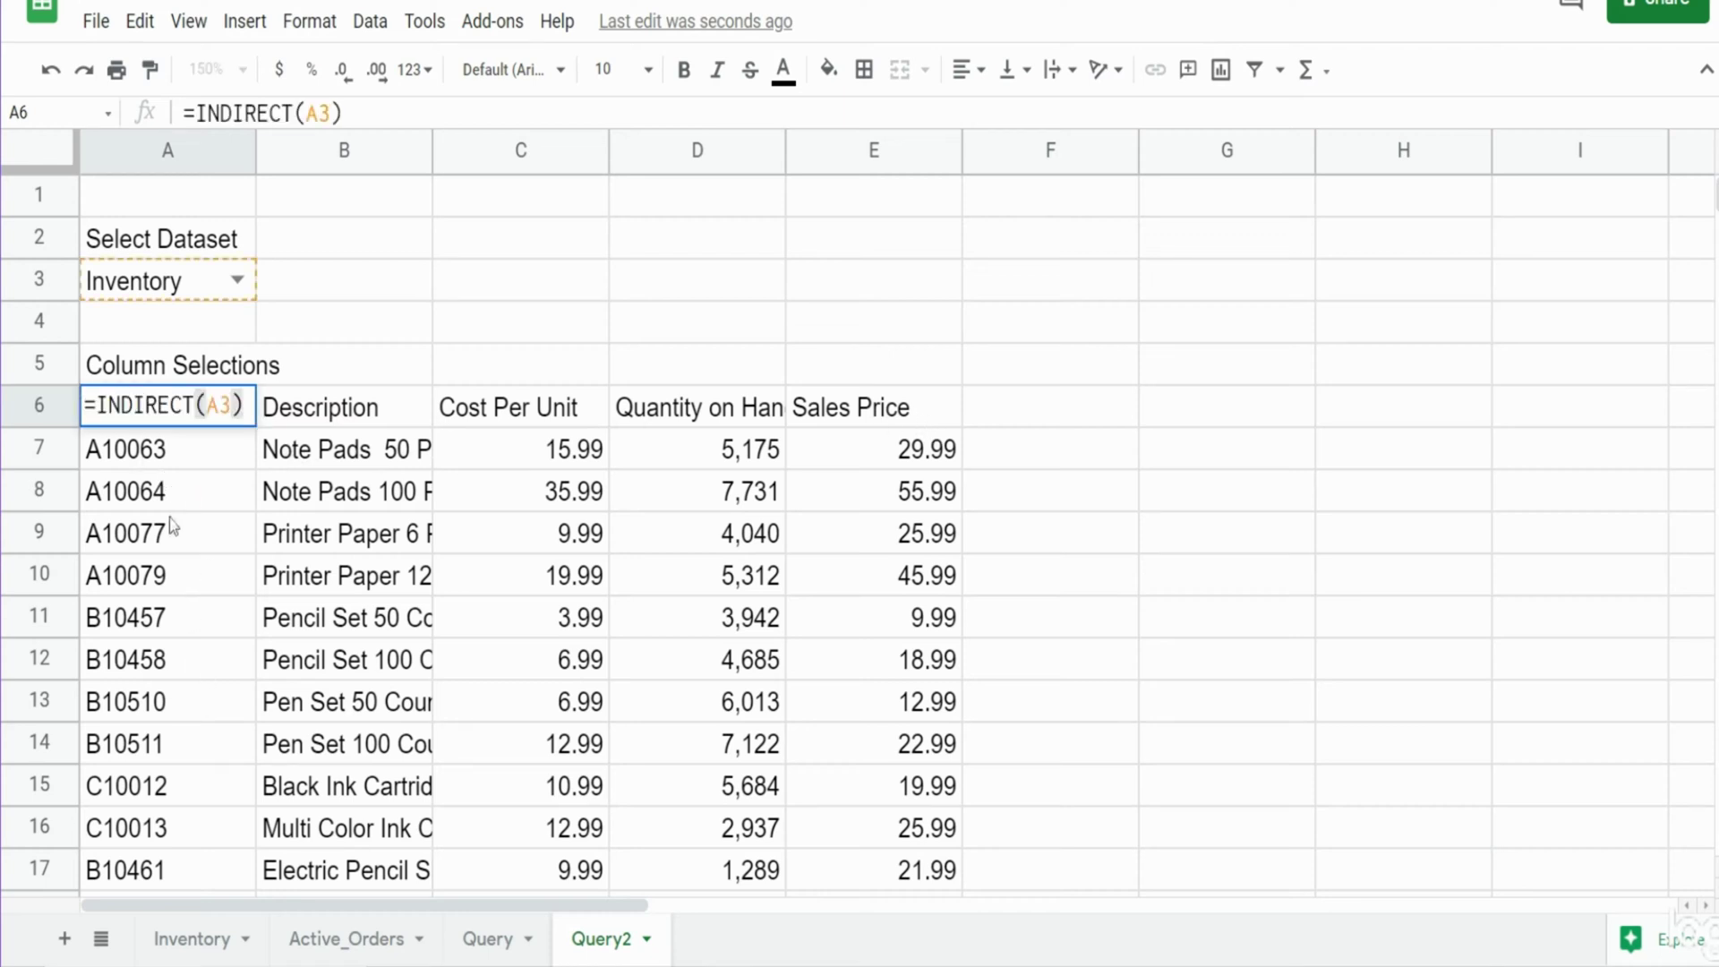
{"action": "left_click", "coordinate": [97, 406]}
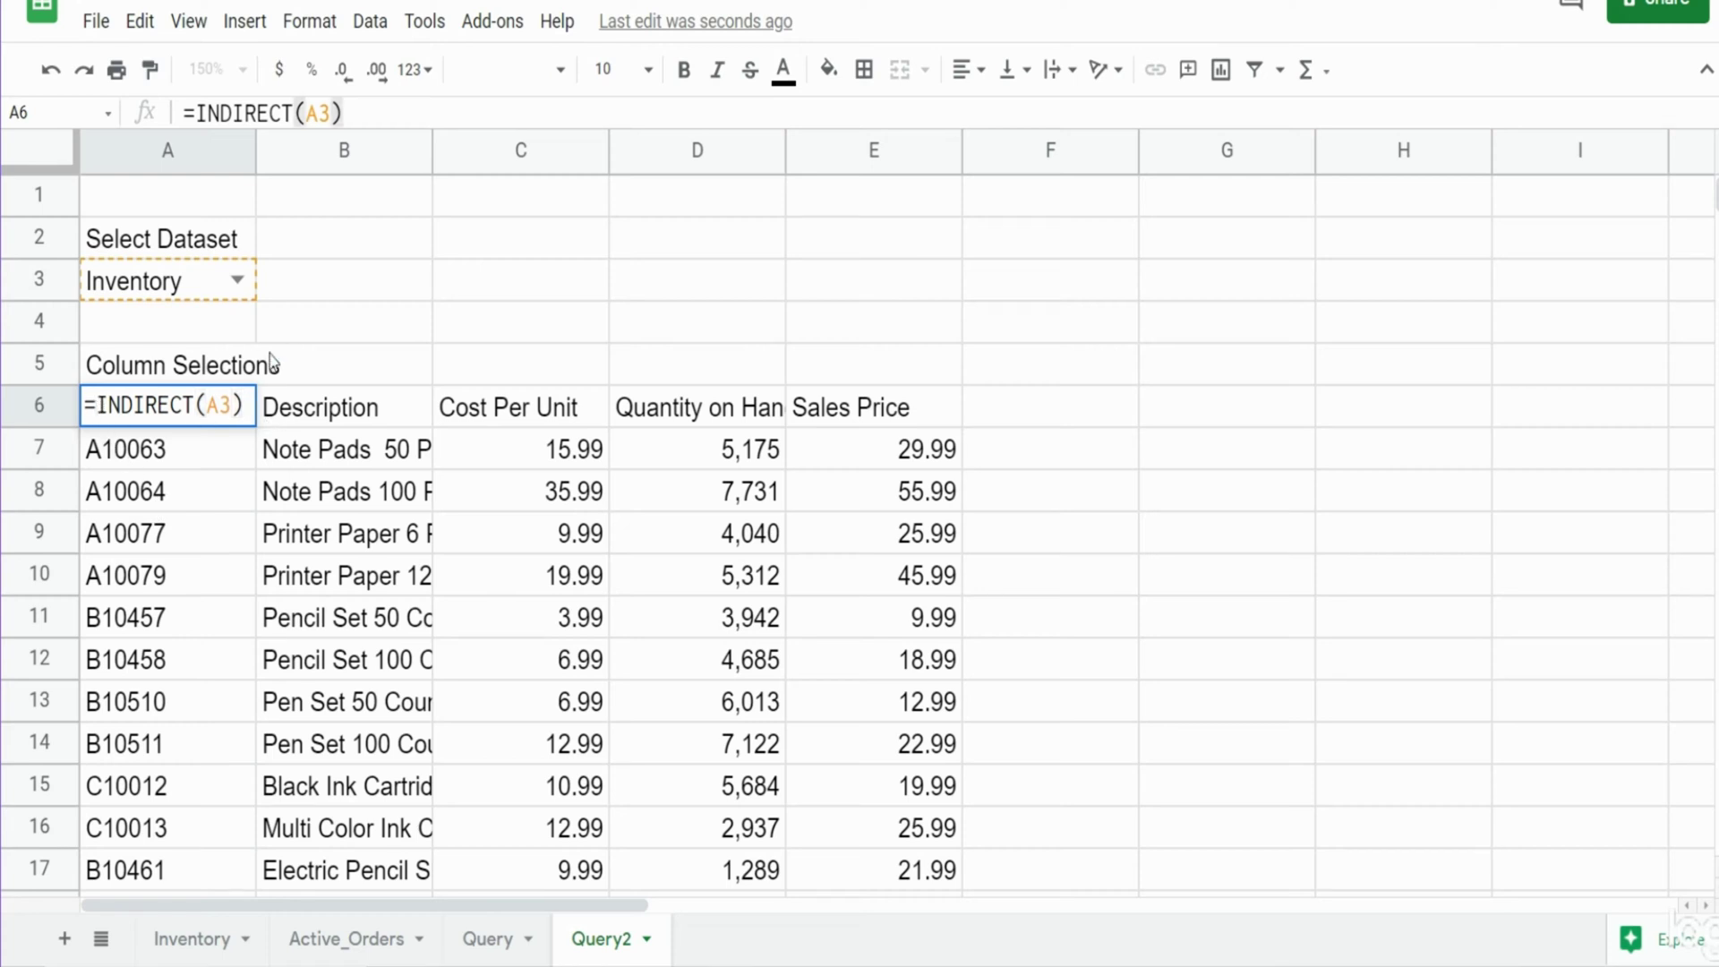
{"action": "type", "text": "Array"}
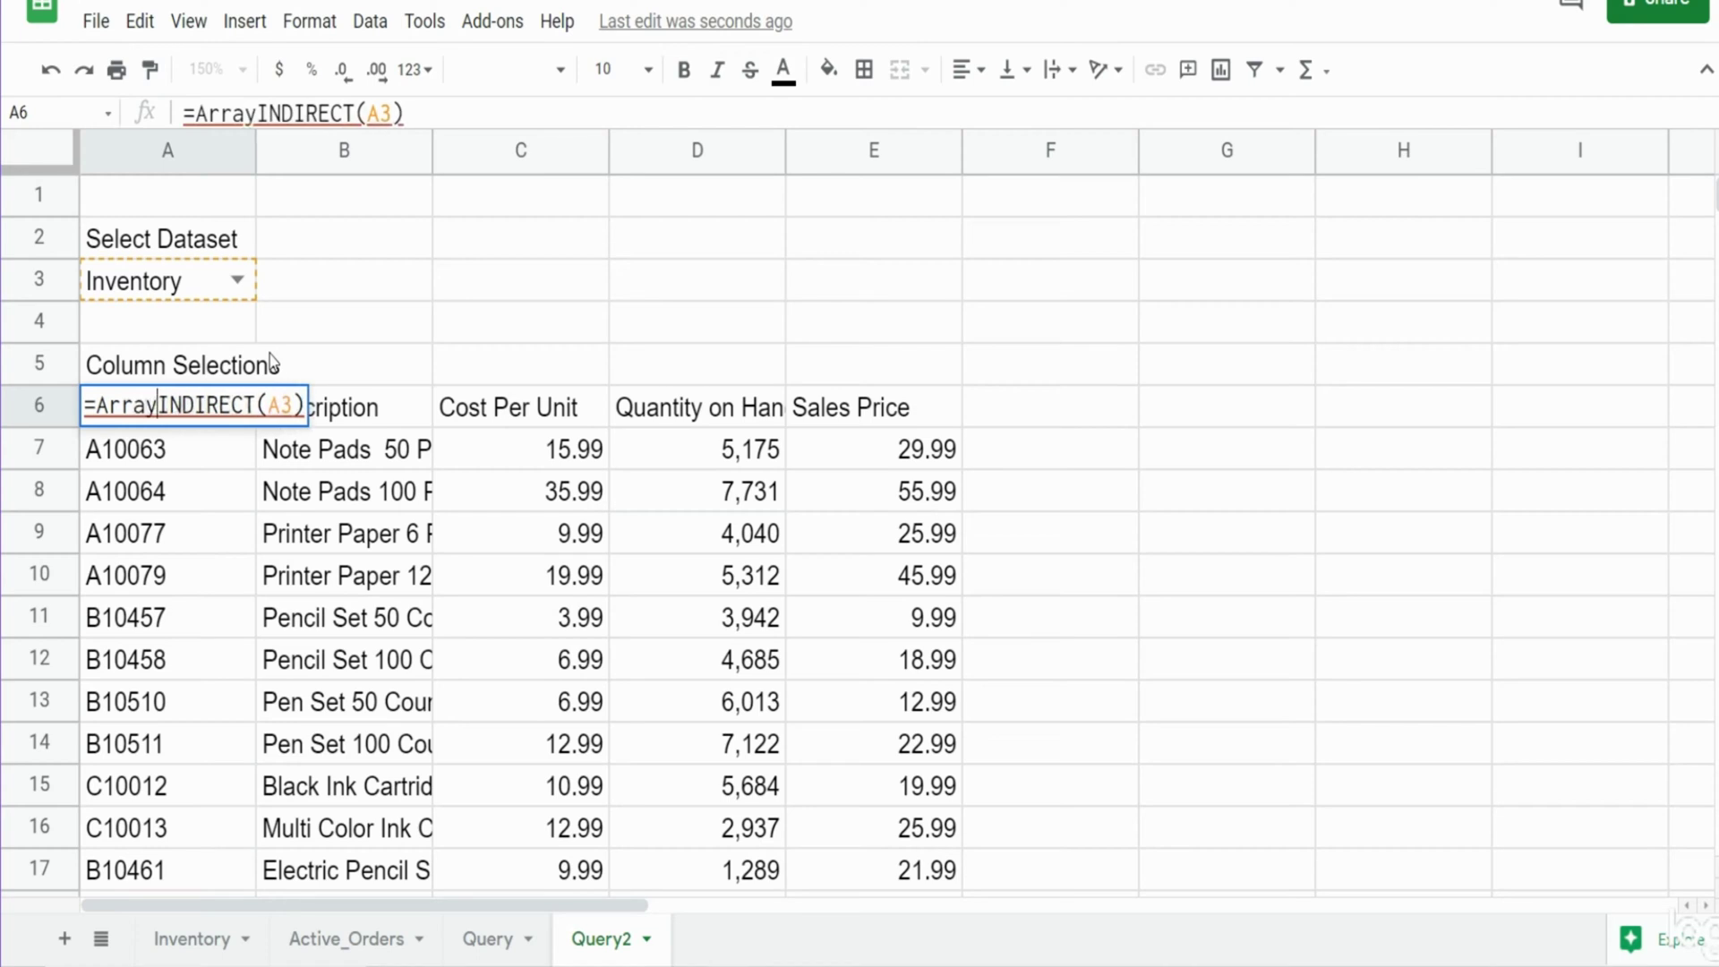
{"action": "type", "text": "_"}
{"action": "type", "text": "Constr"}
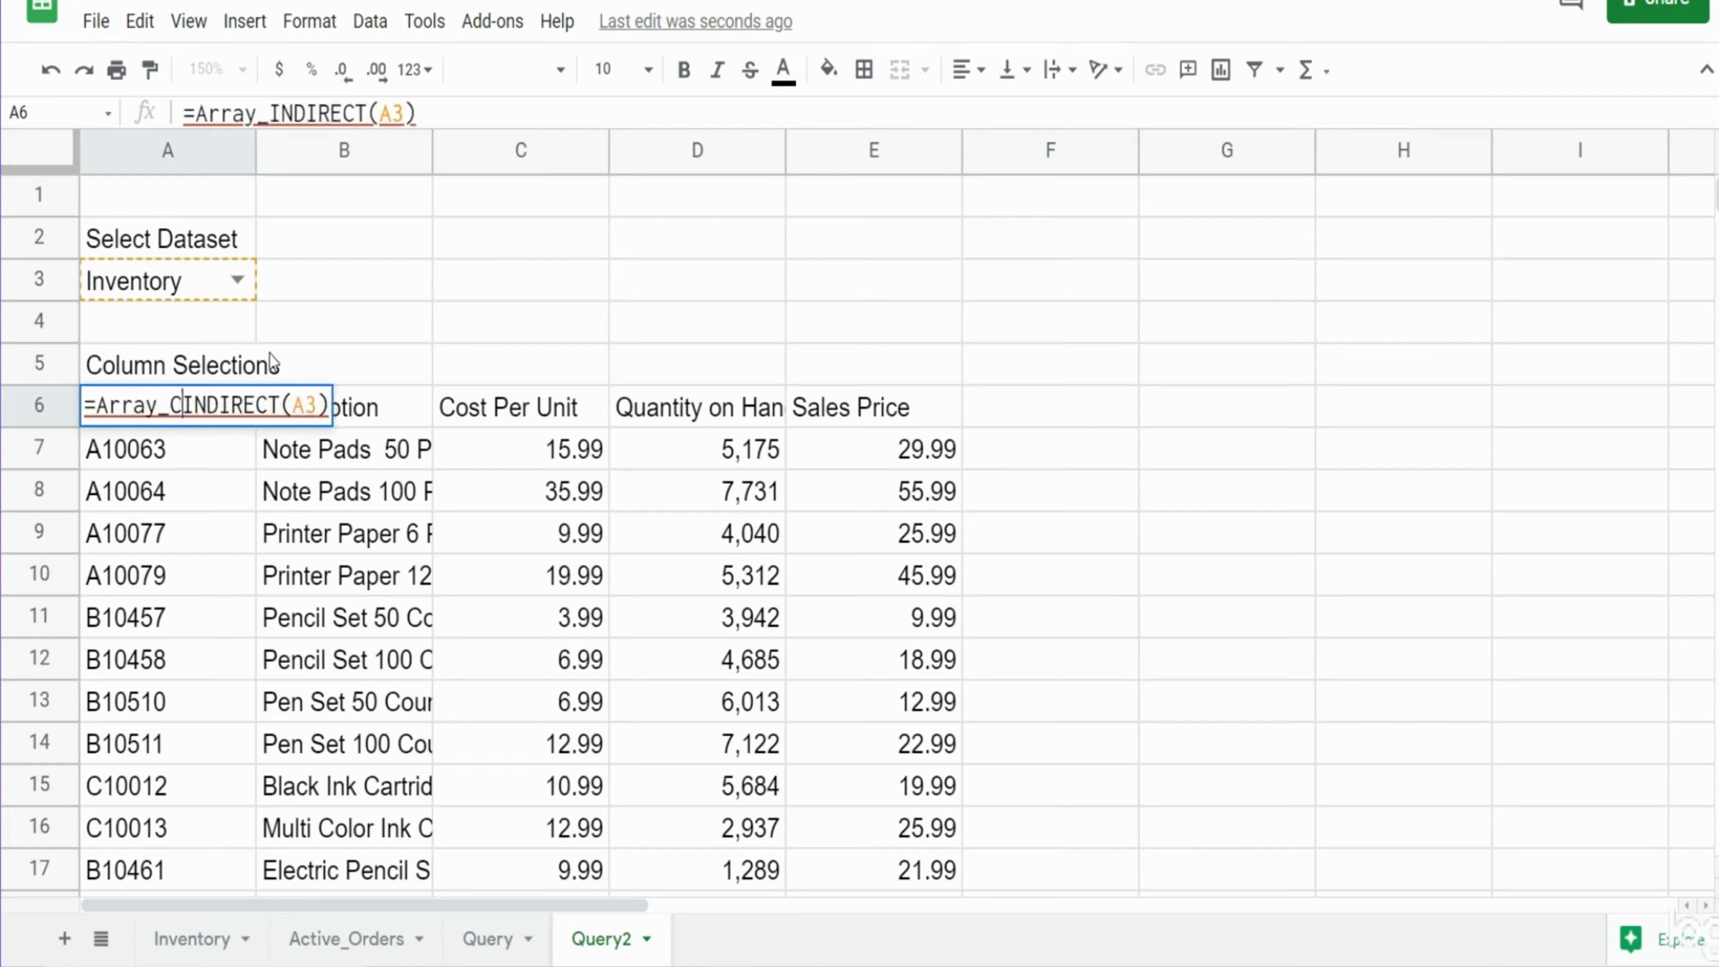
{"action": "type", "text": "ain"}
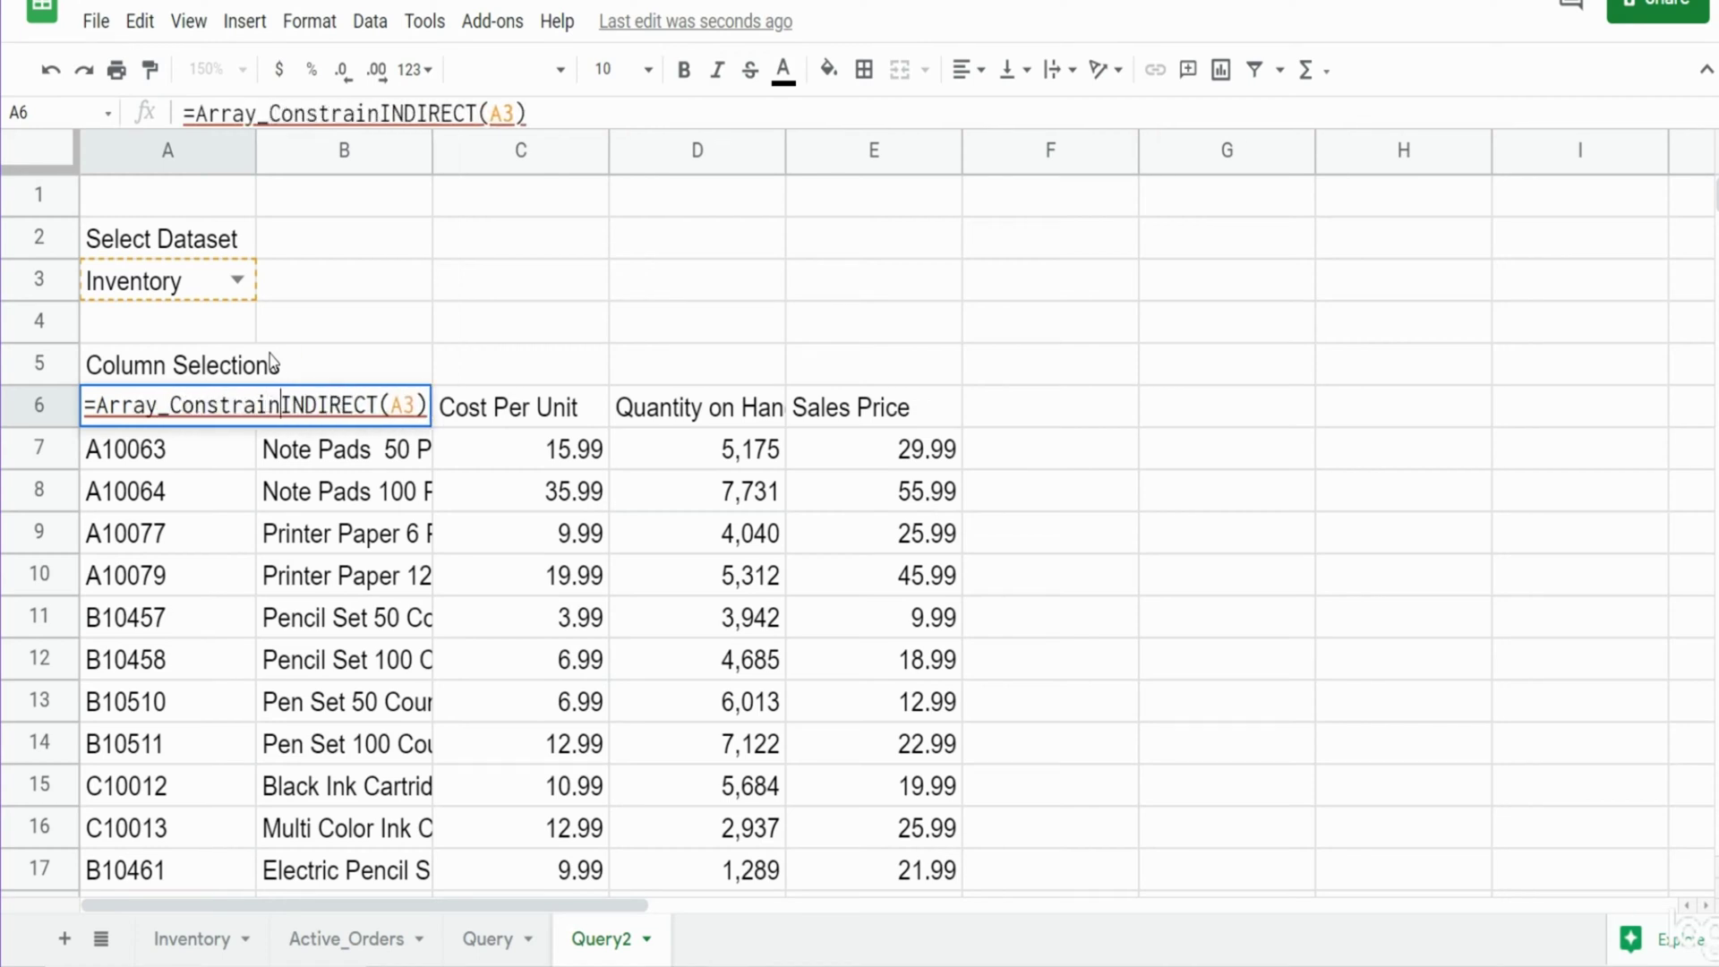
{"action": "type", "text": "("}
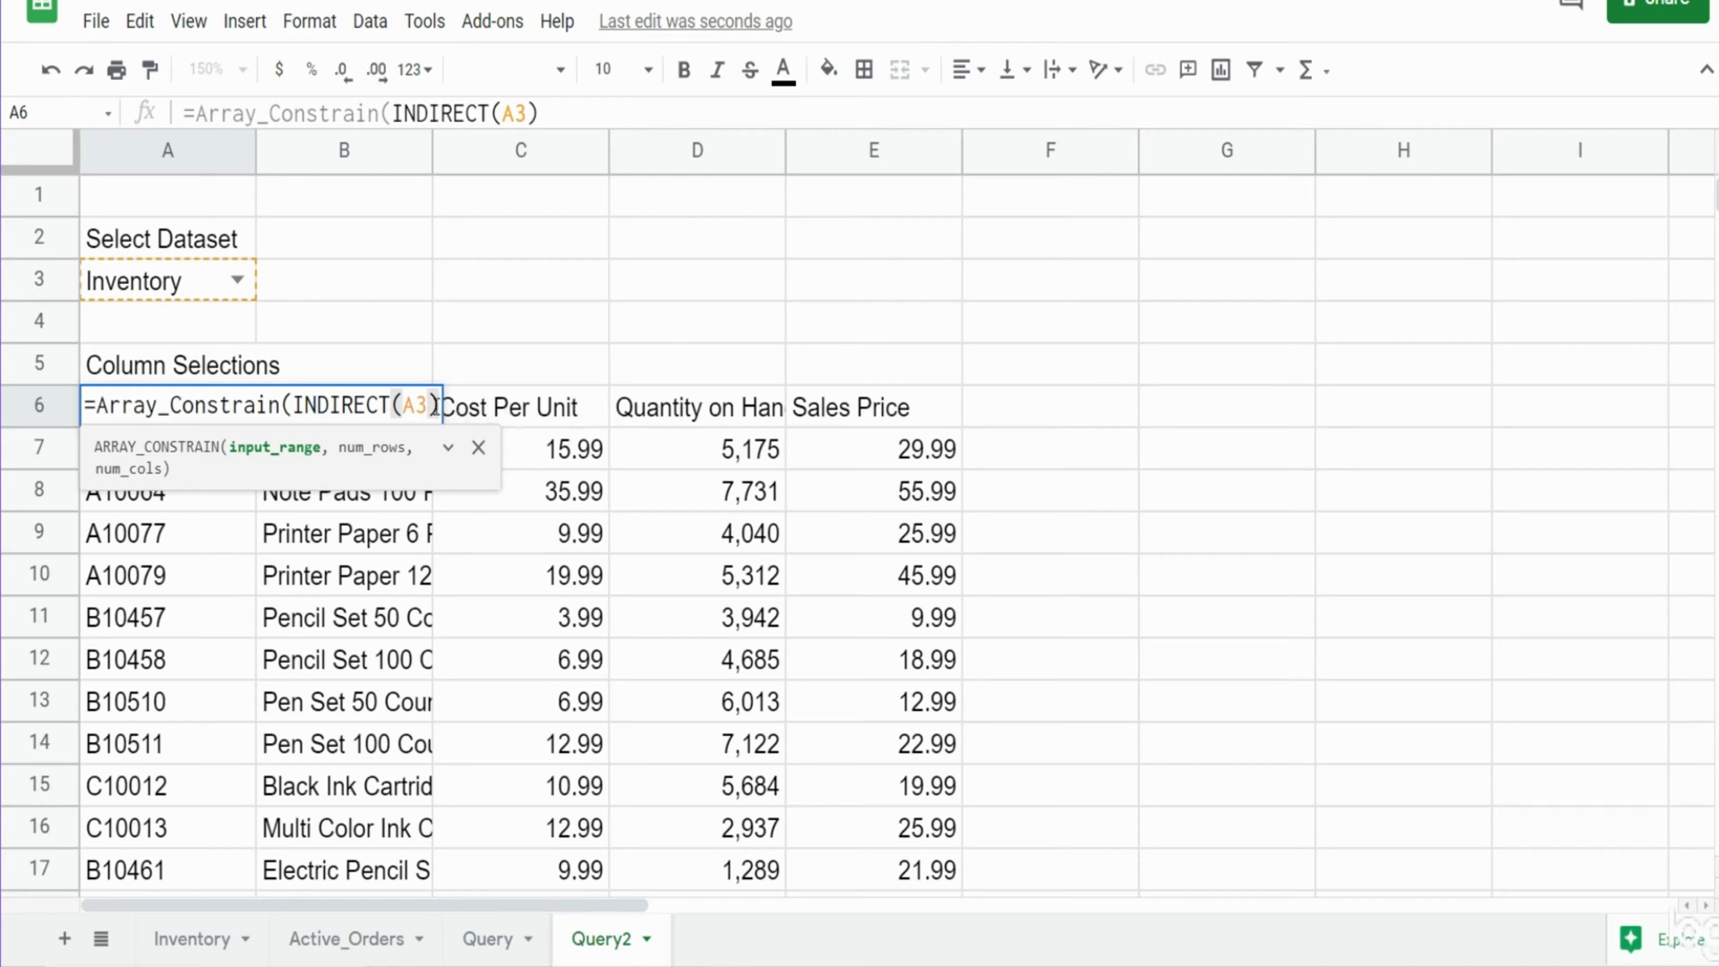
{"action": "type", "text": ","}
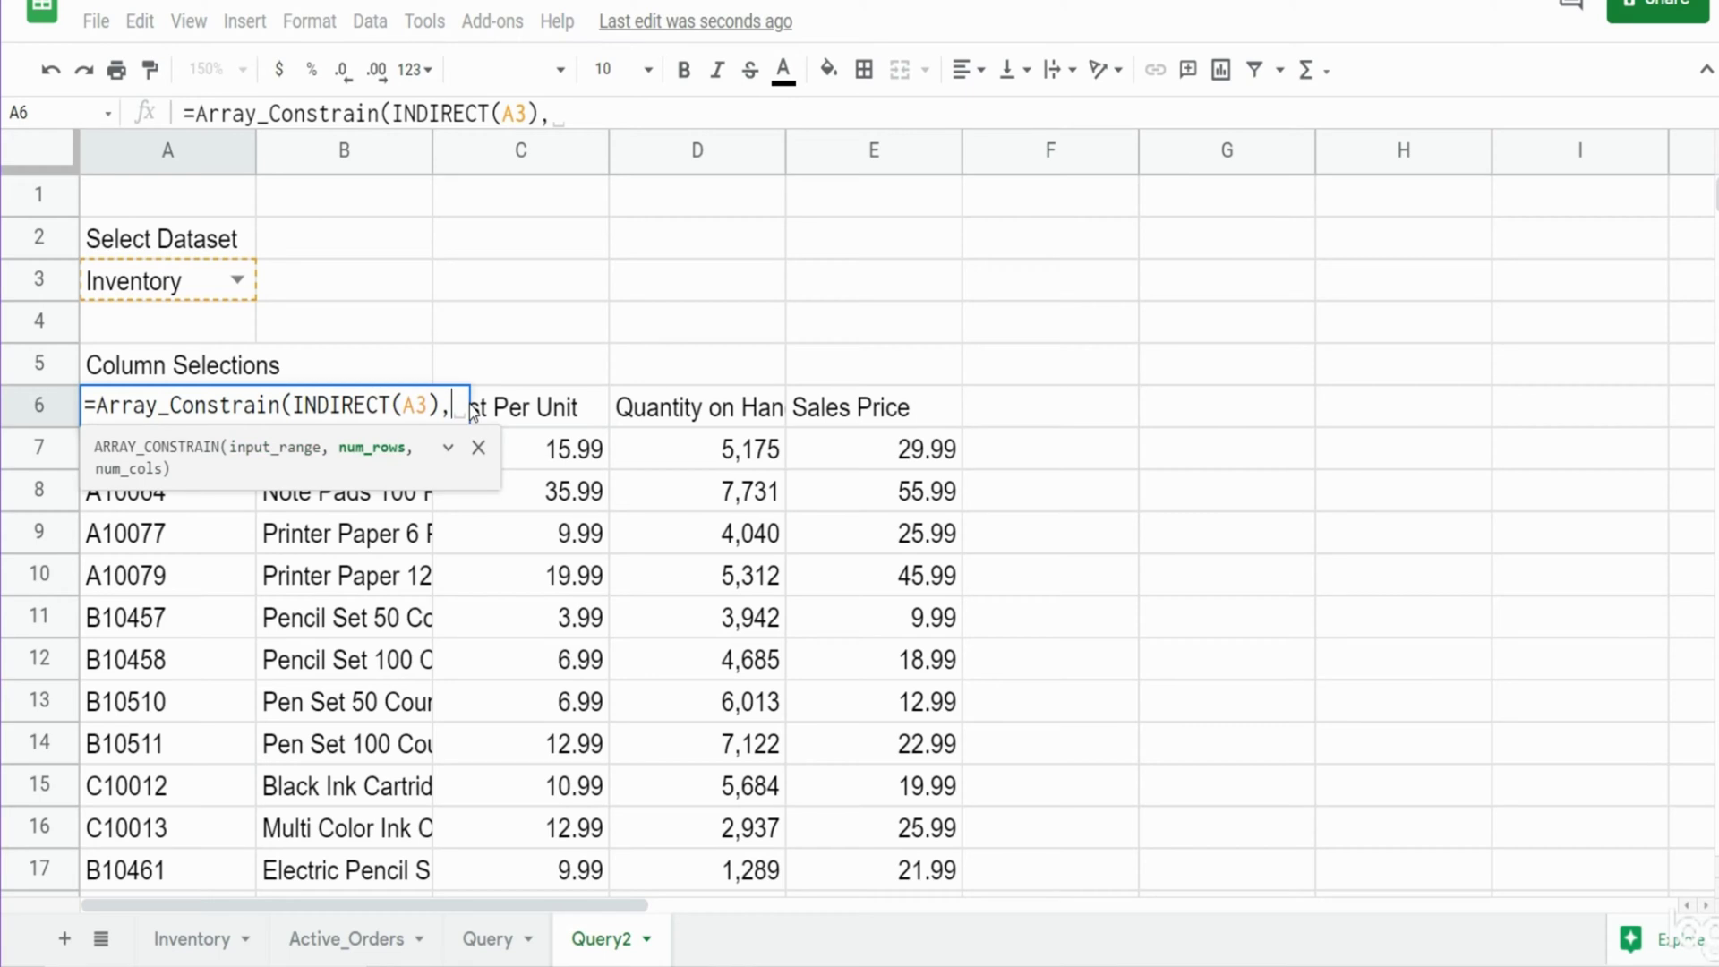
{"action": "key", "text": "BackSpace"}
{"action": "type", "text": "1,"}
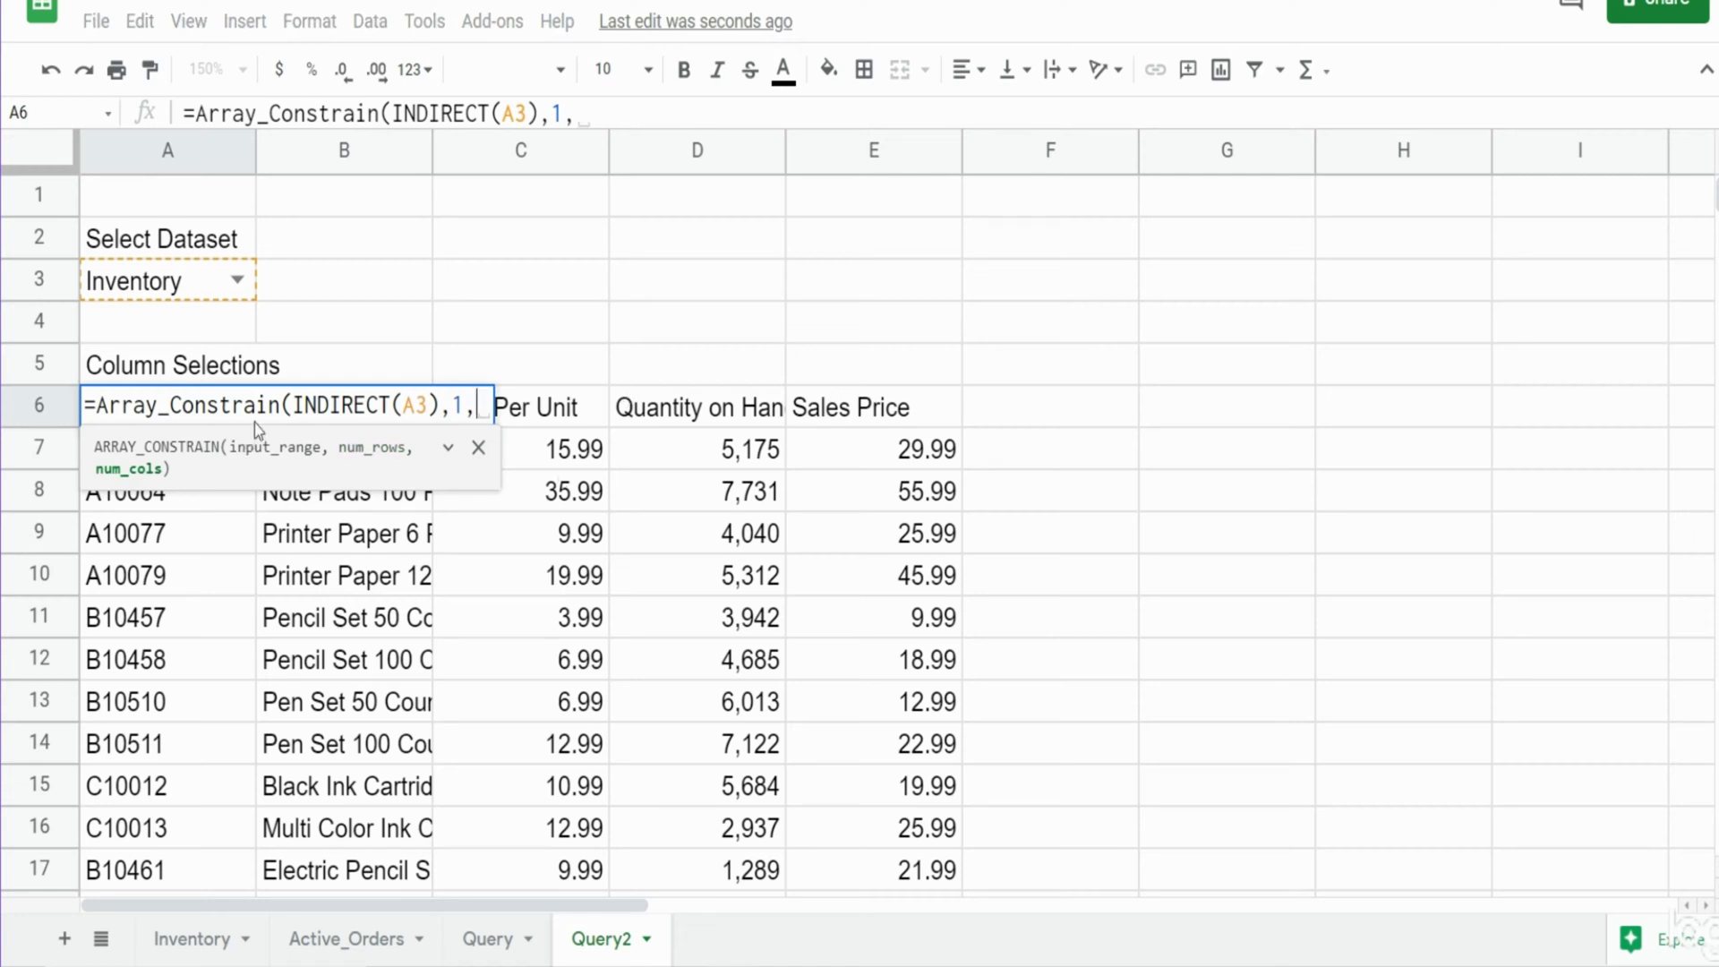
{"action": "key", "text": "BackSpace"}
{"action": "type", "text": "7"}
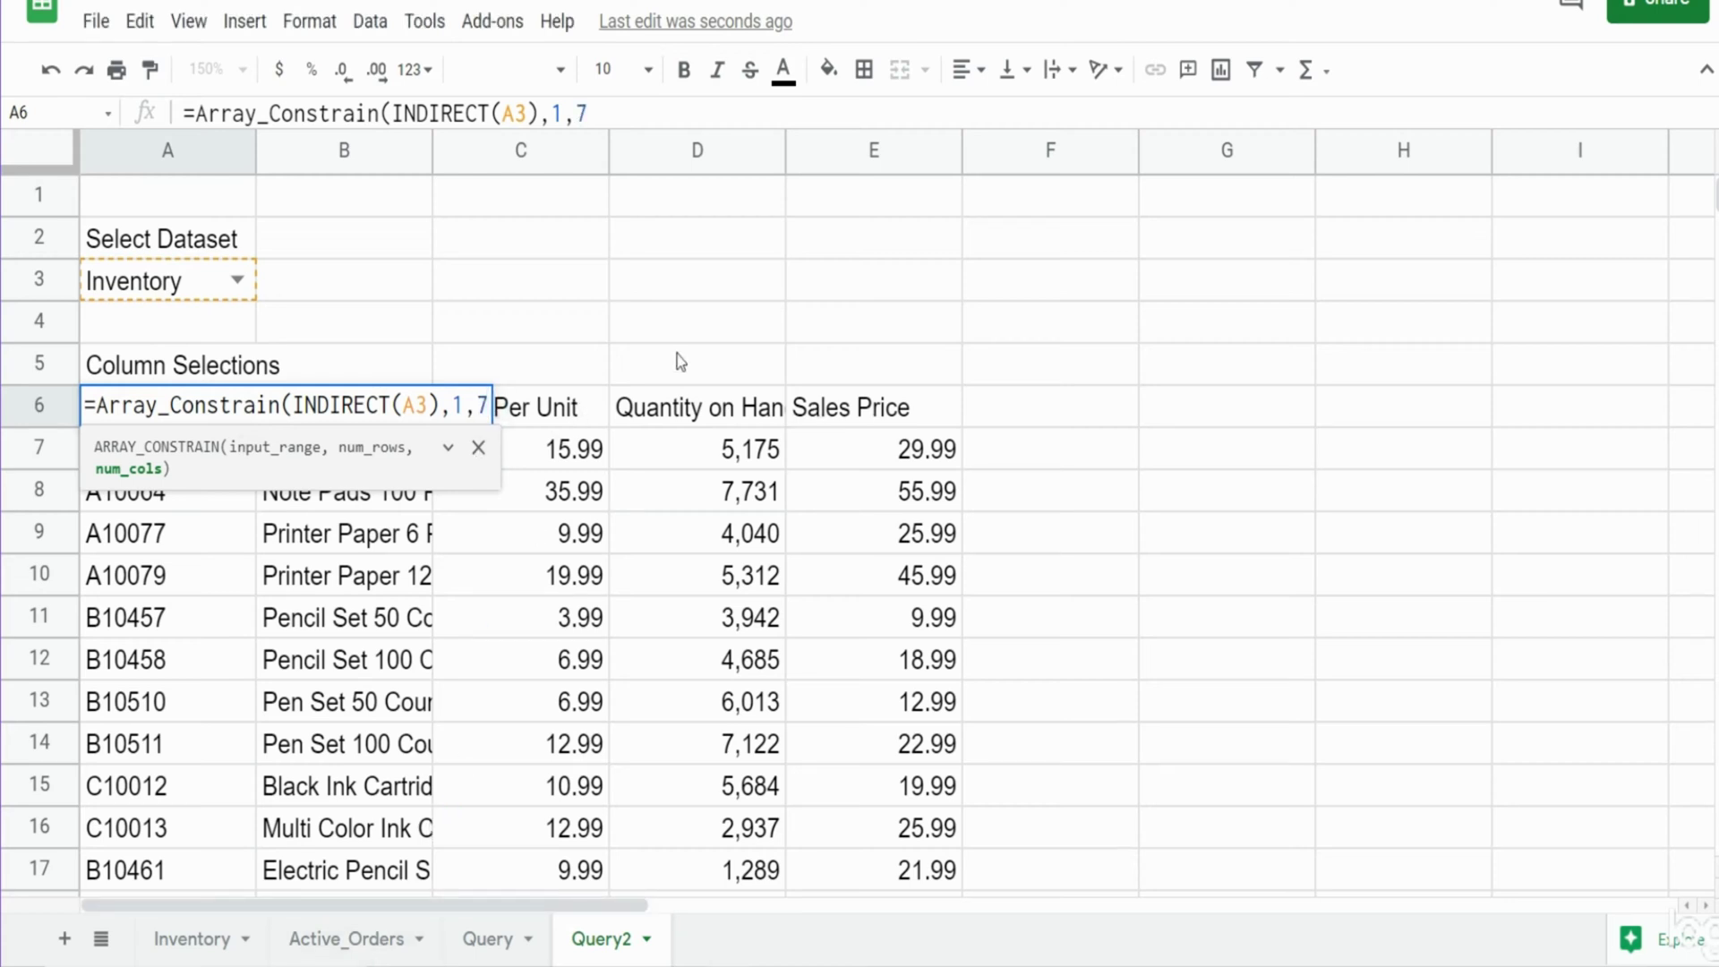
{"action": "type", "text": ")"}
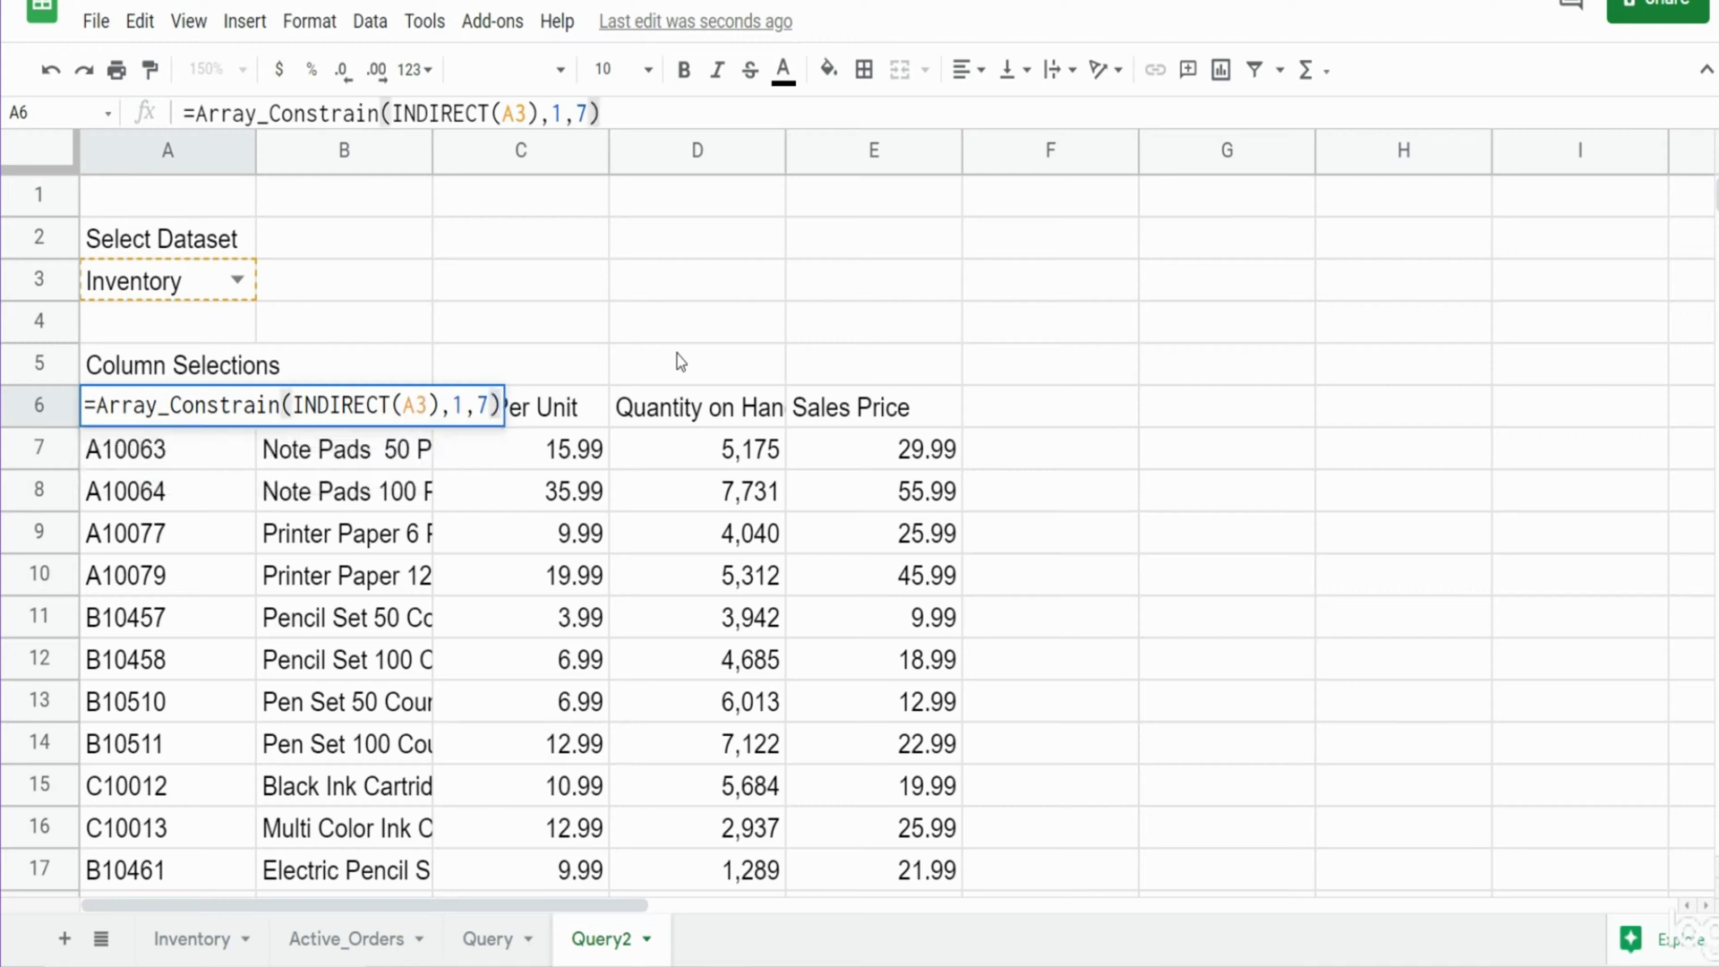
{"action": "key", "text": "Return"}
- Wrap the A6 formula in Transpose to list the headers vertically: =Transpose(Array_Constrain(INDIRECT(A3),1,7))
{"action": "key", "text": "Up"}
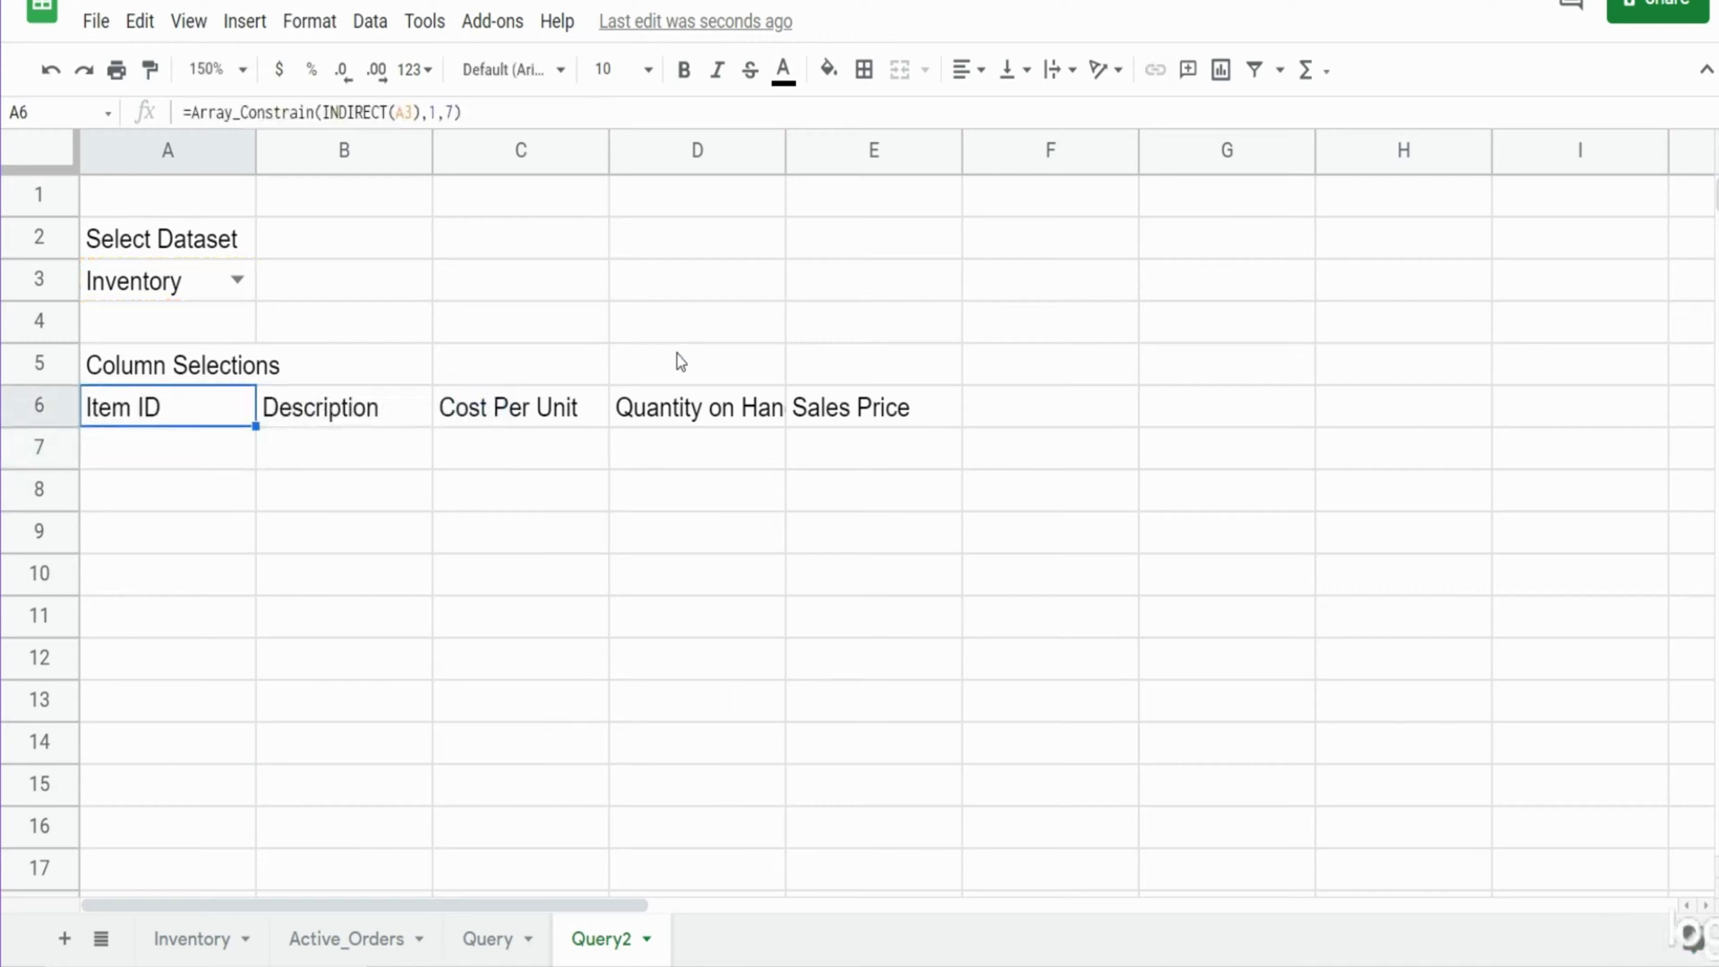
{"action": "key", "text": "Return"}
{"action": "left_click", "coordinate": [99, 407]}
{"action": "type", "text": "Transpose("}
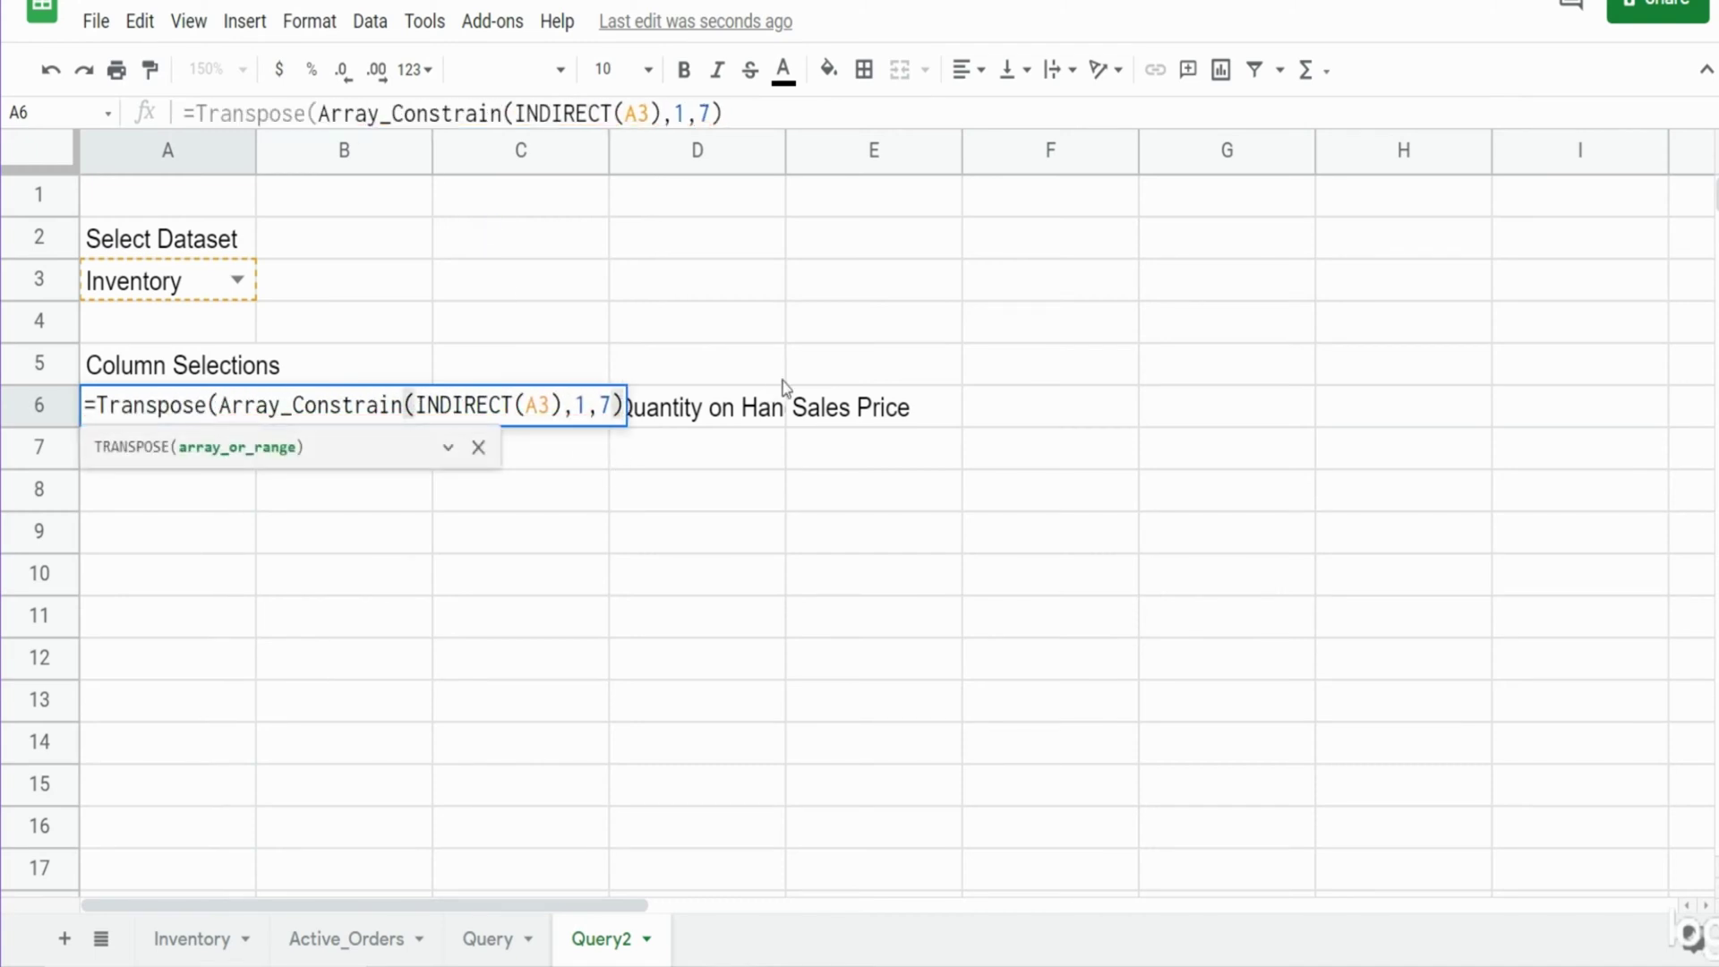
{"action": "type", "text": ")"}
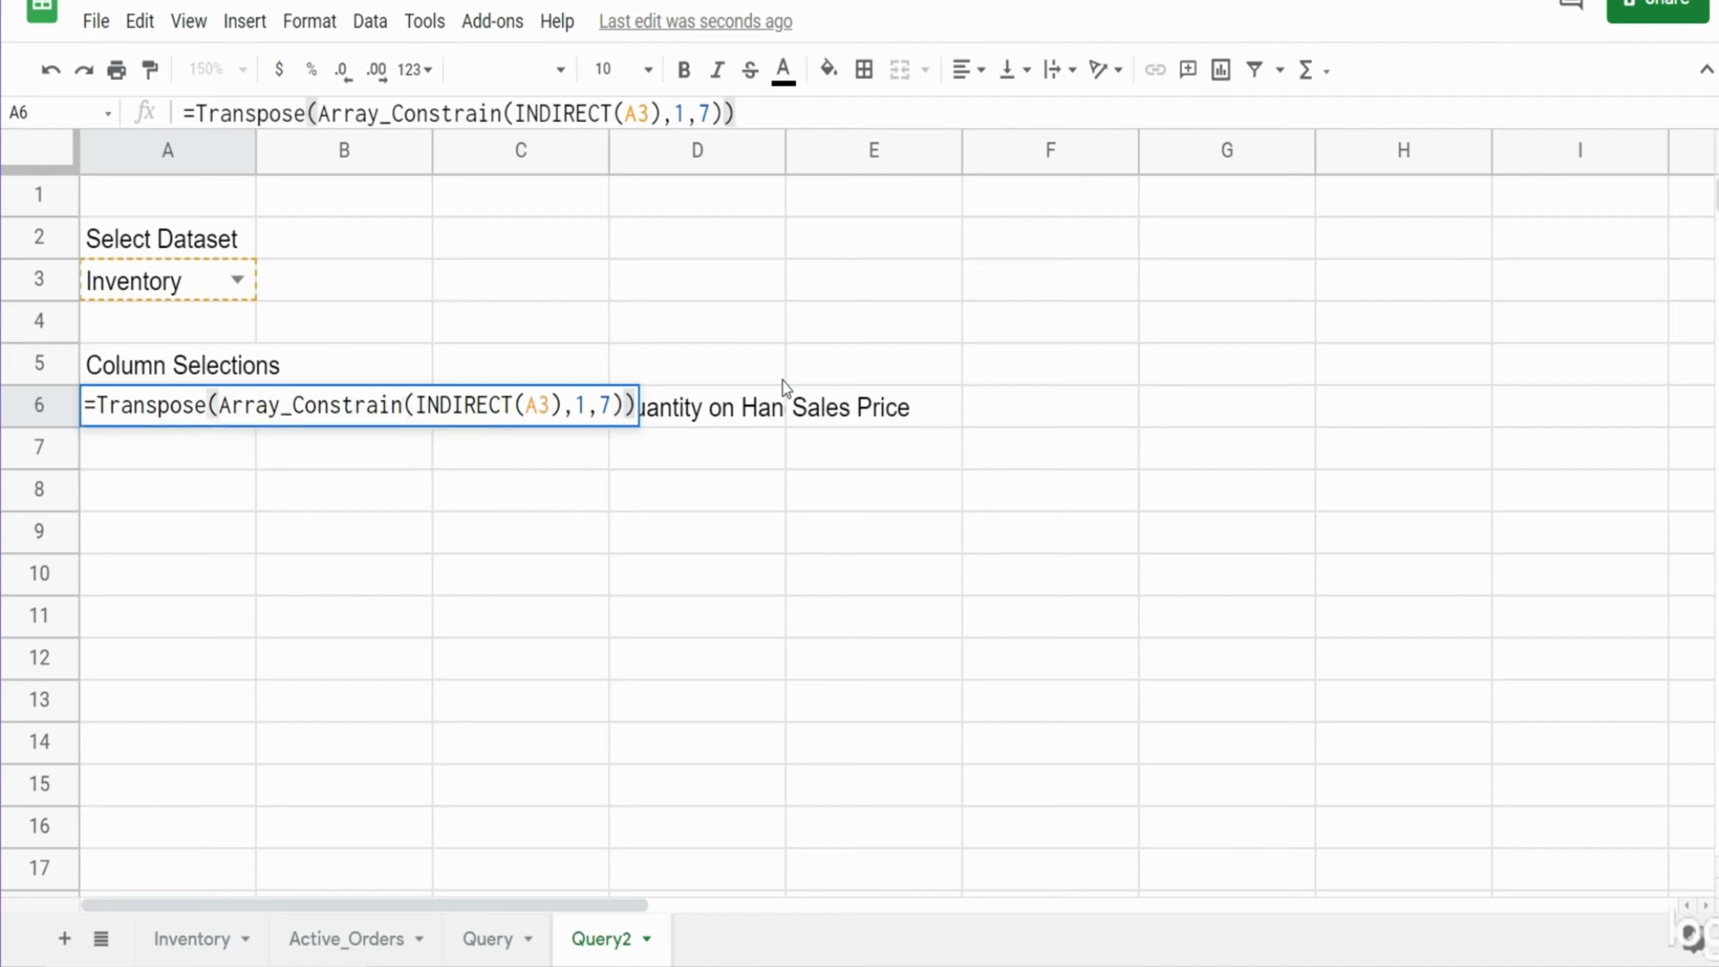
{"action": "key", "text": "Return"}
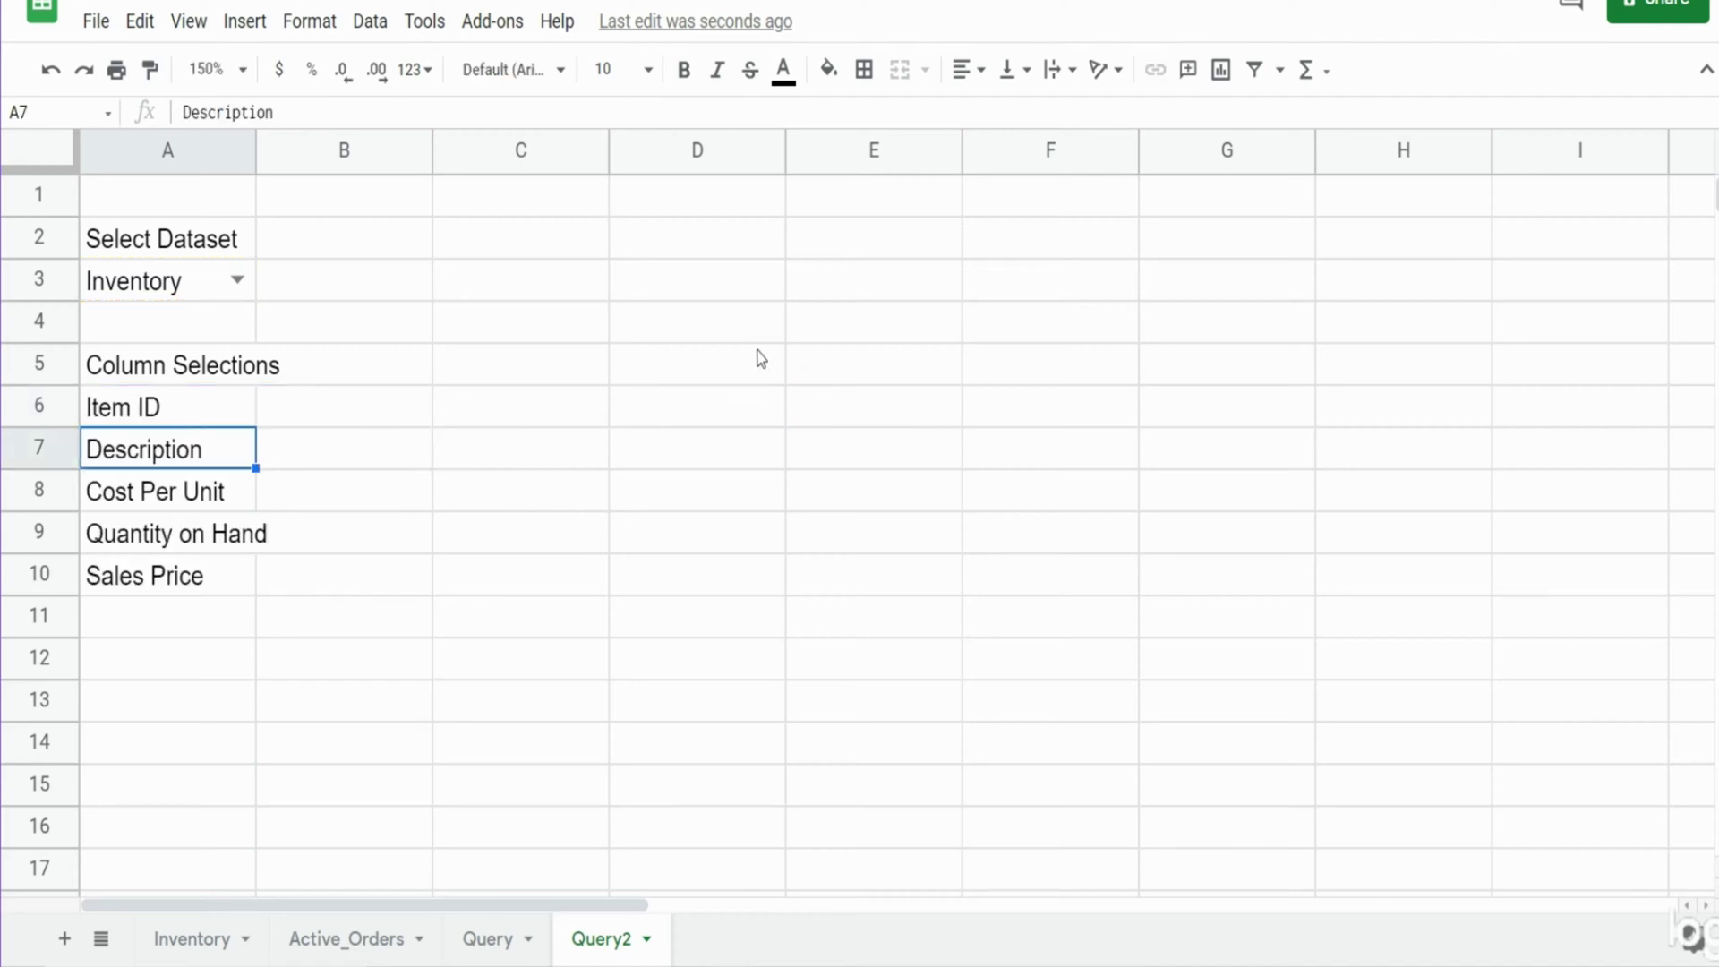
- Switch the dataset selected in A3 to Active_Orders
{"action": "left_click", "coordinate": [237, 279]}
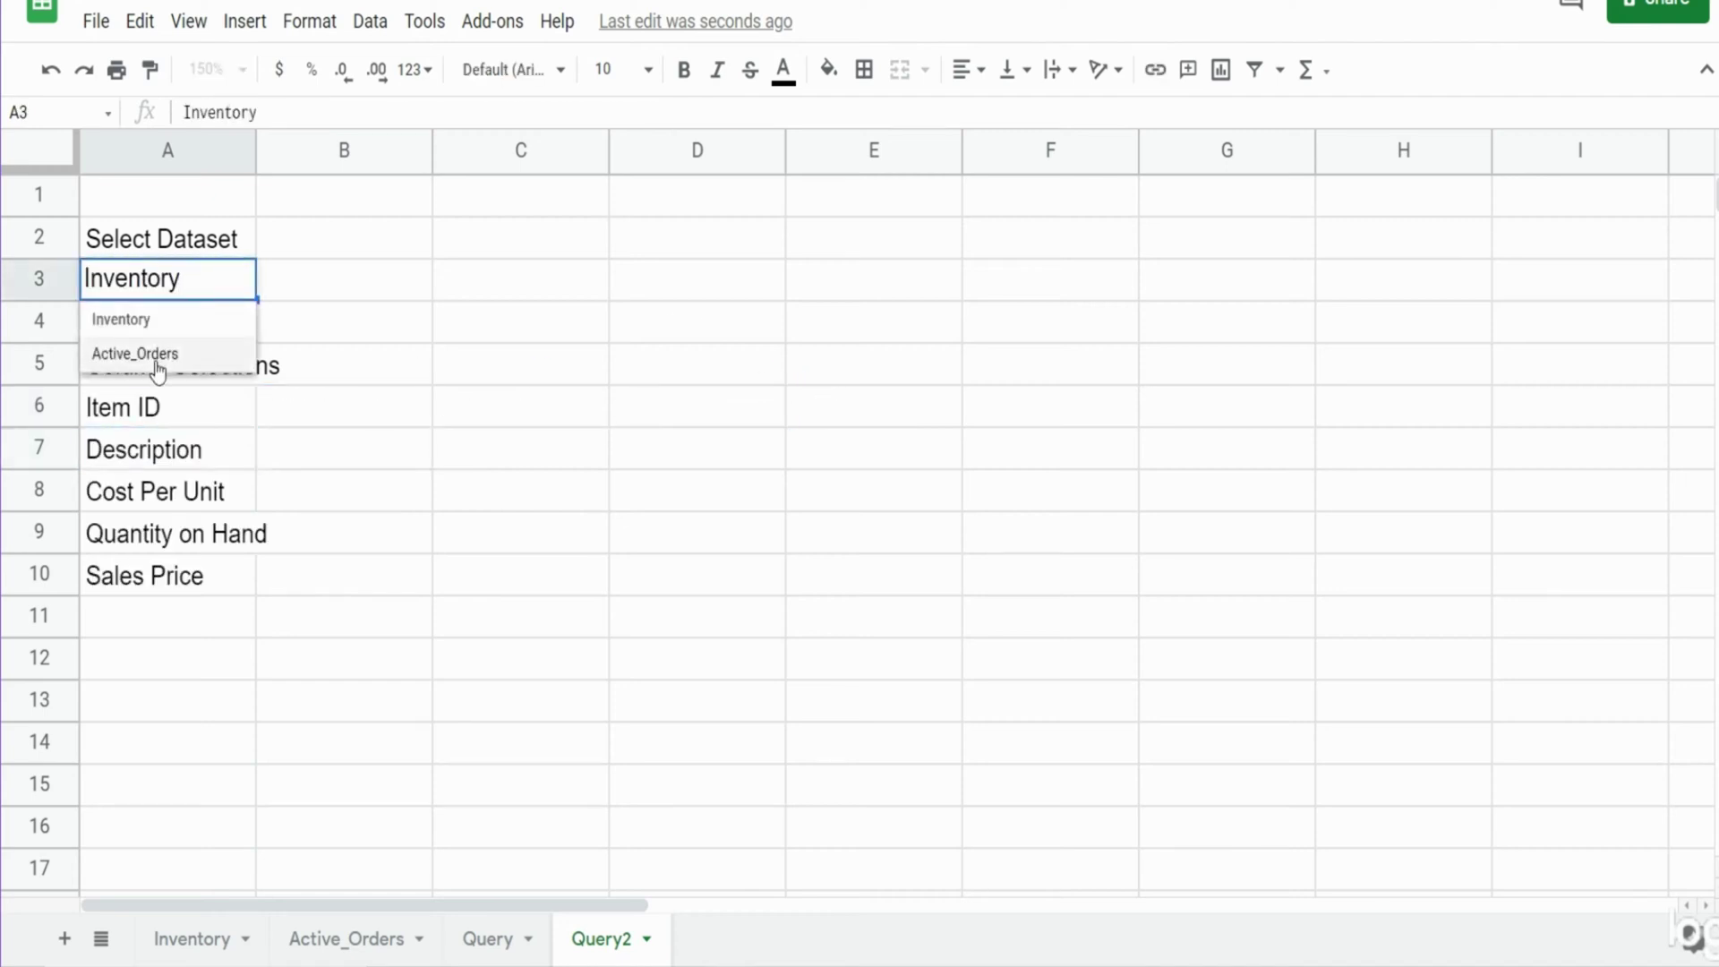
{"action": "left_click", "coordinate": [154, 354]}
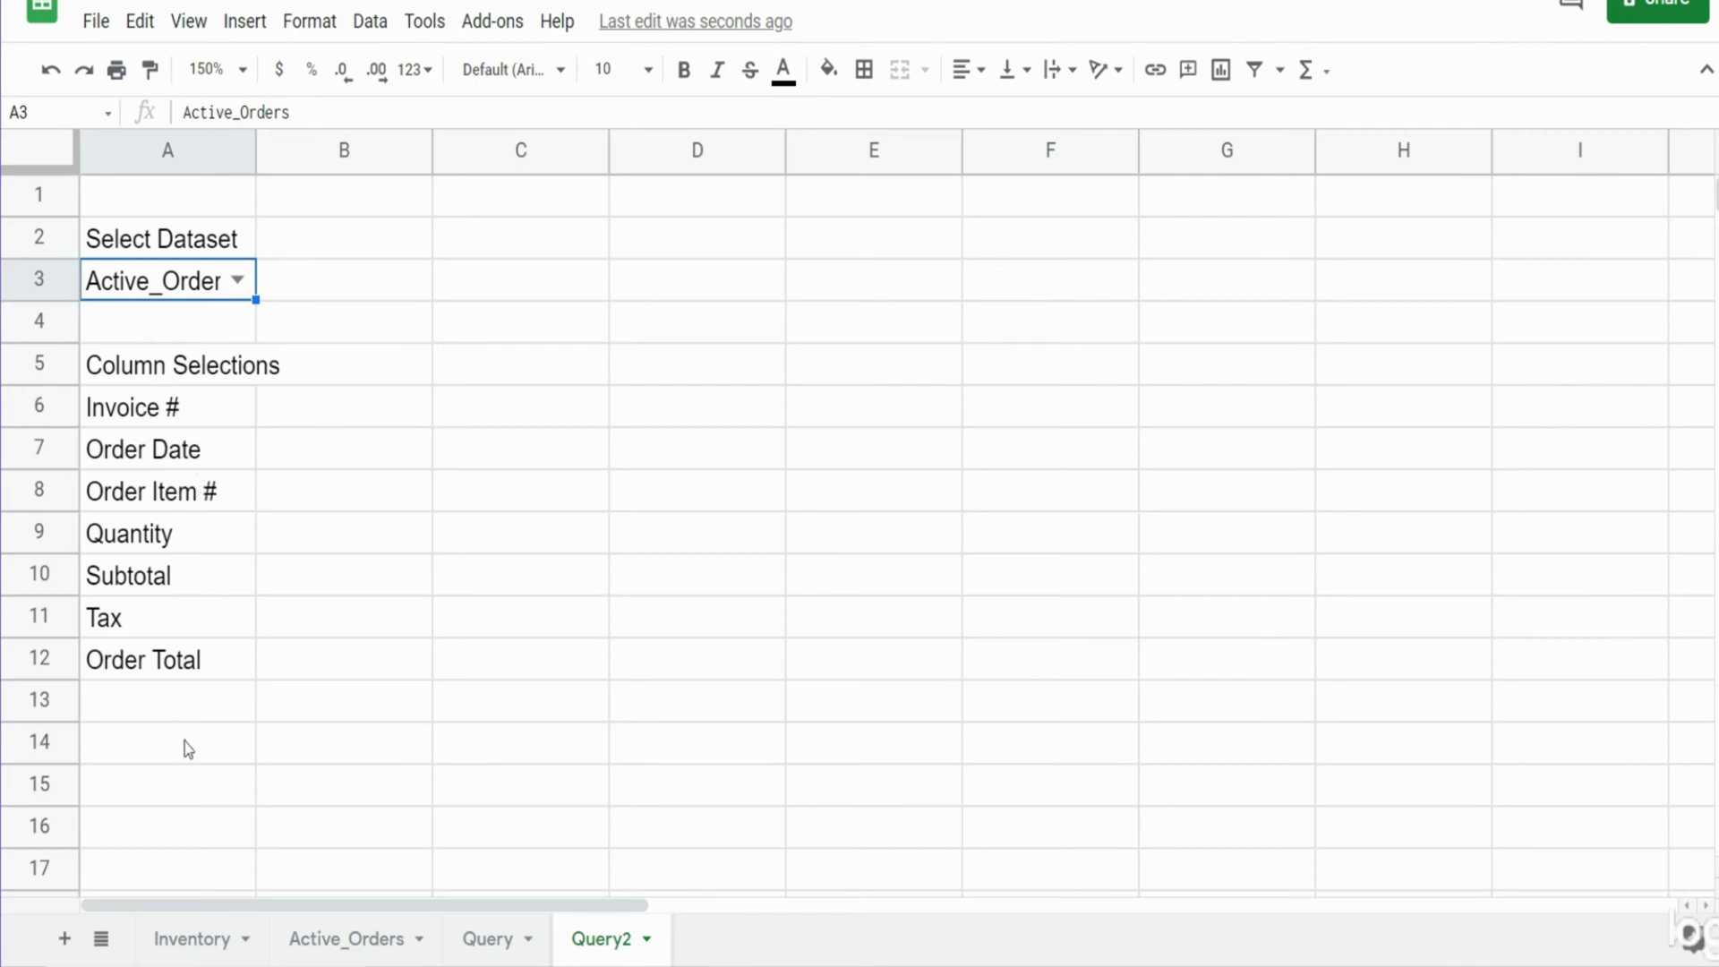
- Add a checkbox to cell B6 through data validation and tick it
{"action": "left_click", "coordinate": [341, 410]}
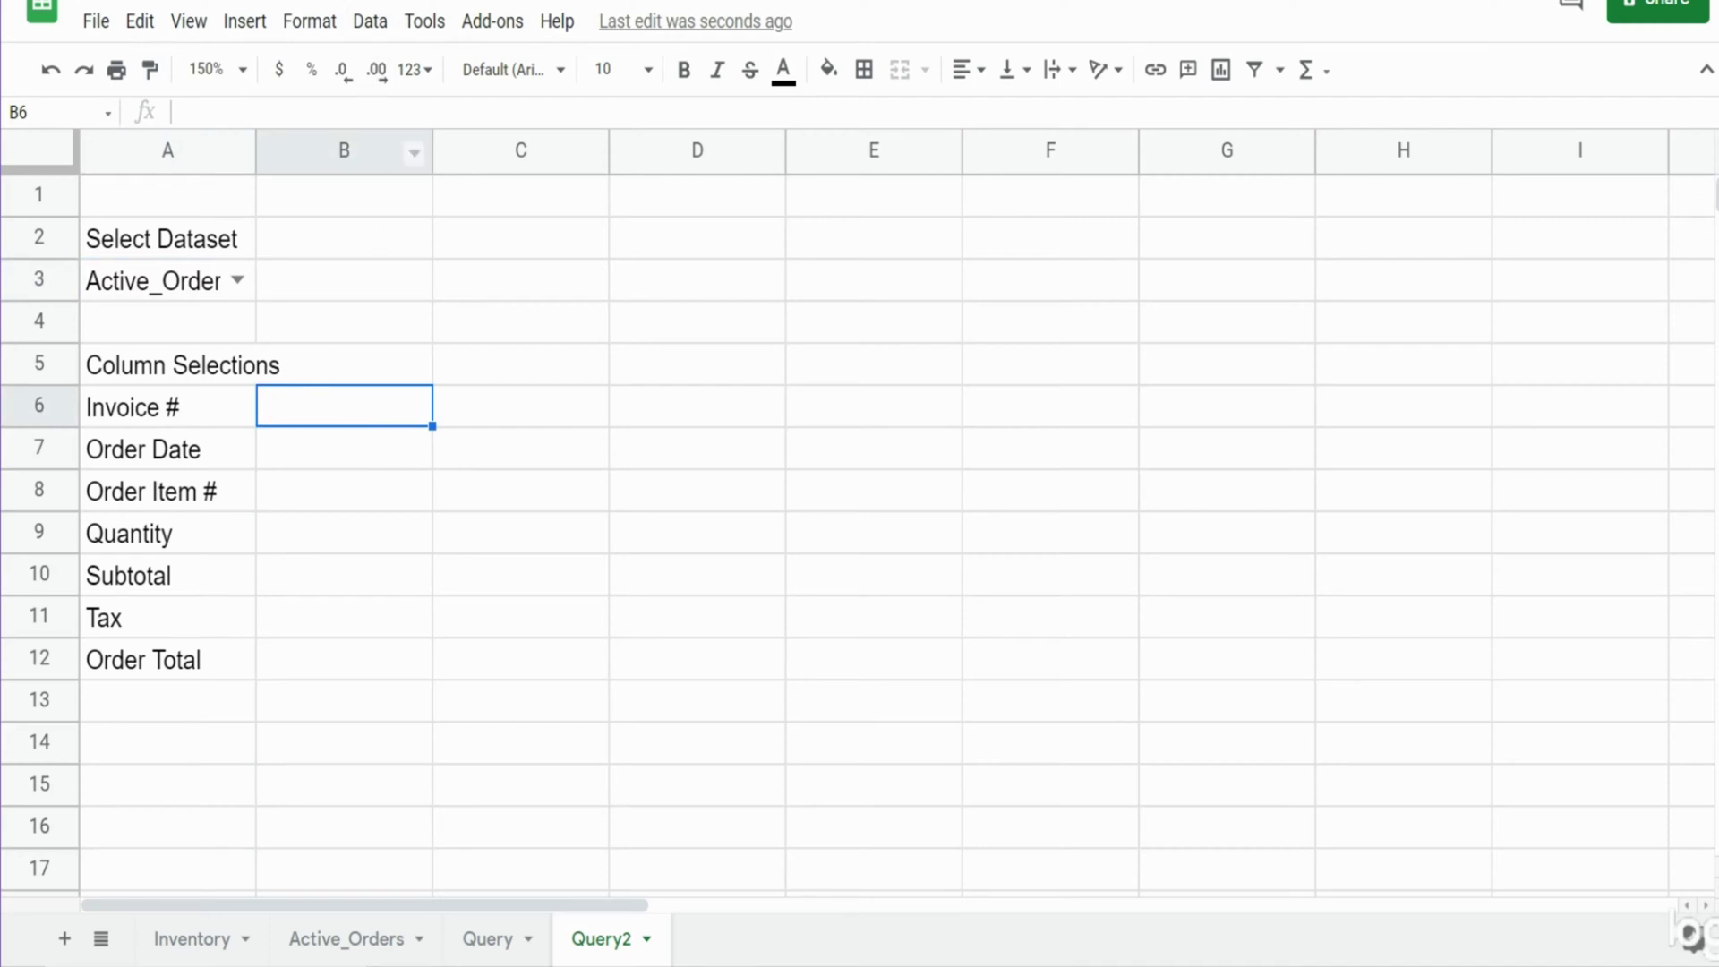
{"action": "left_click", "coordinate": [375, 23]}
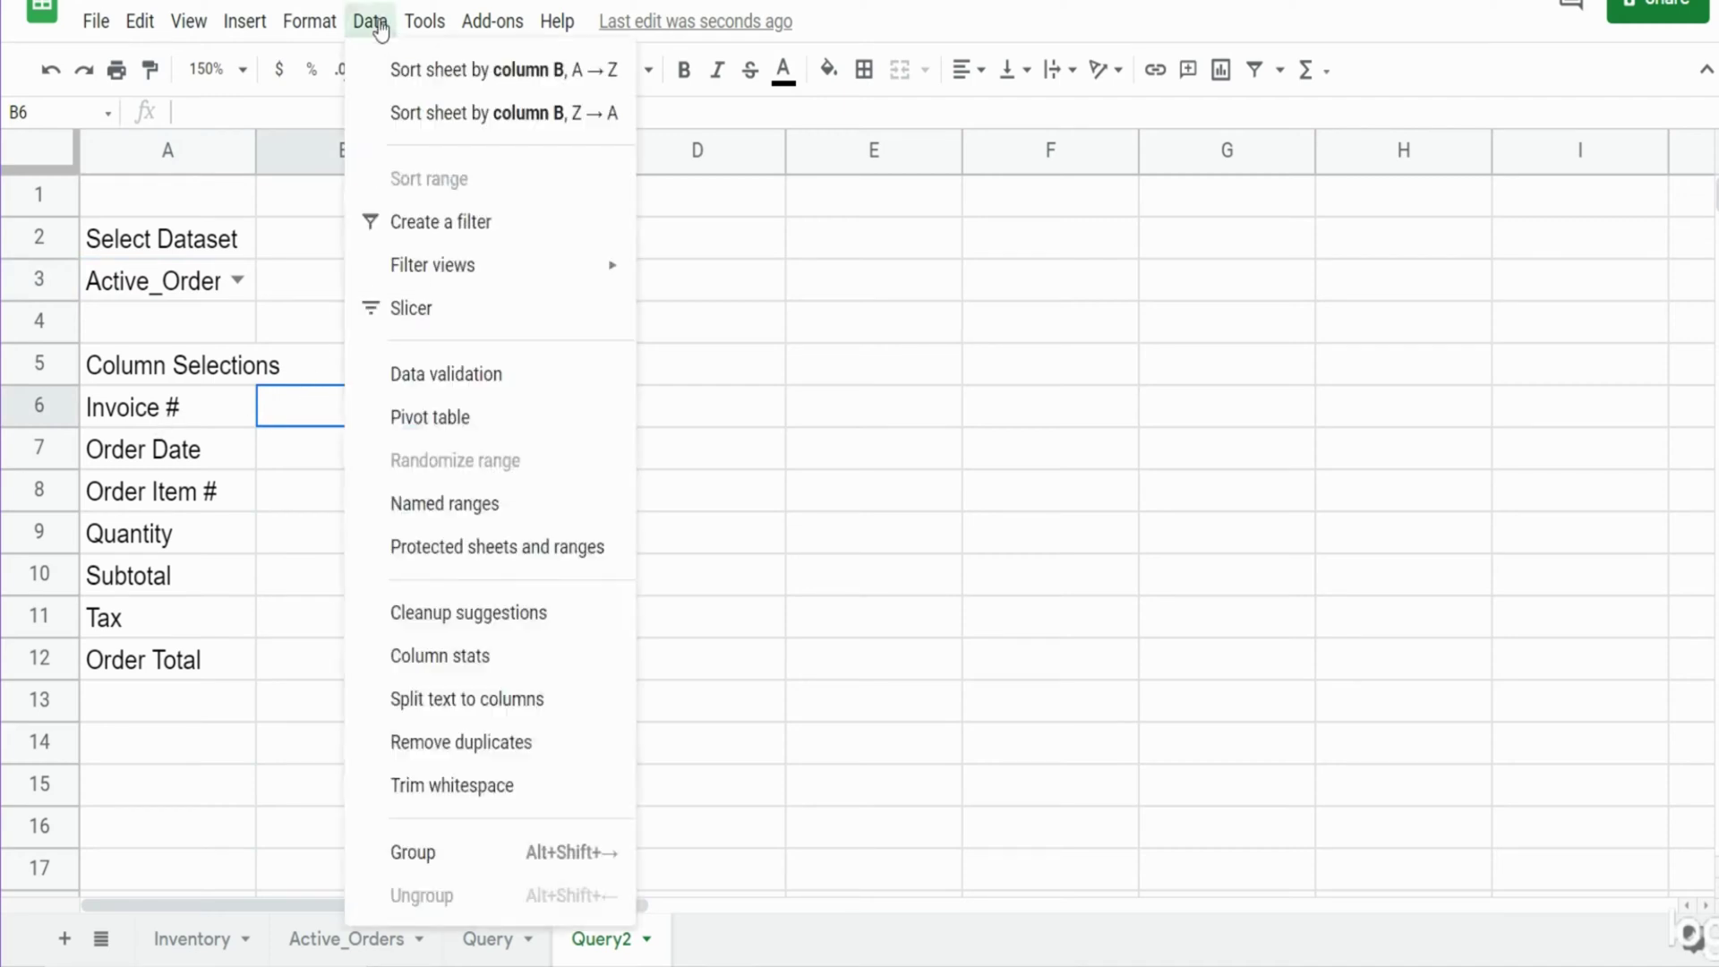
{"action": "left_click", "coordinate": [444, 372]}
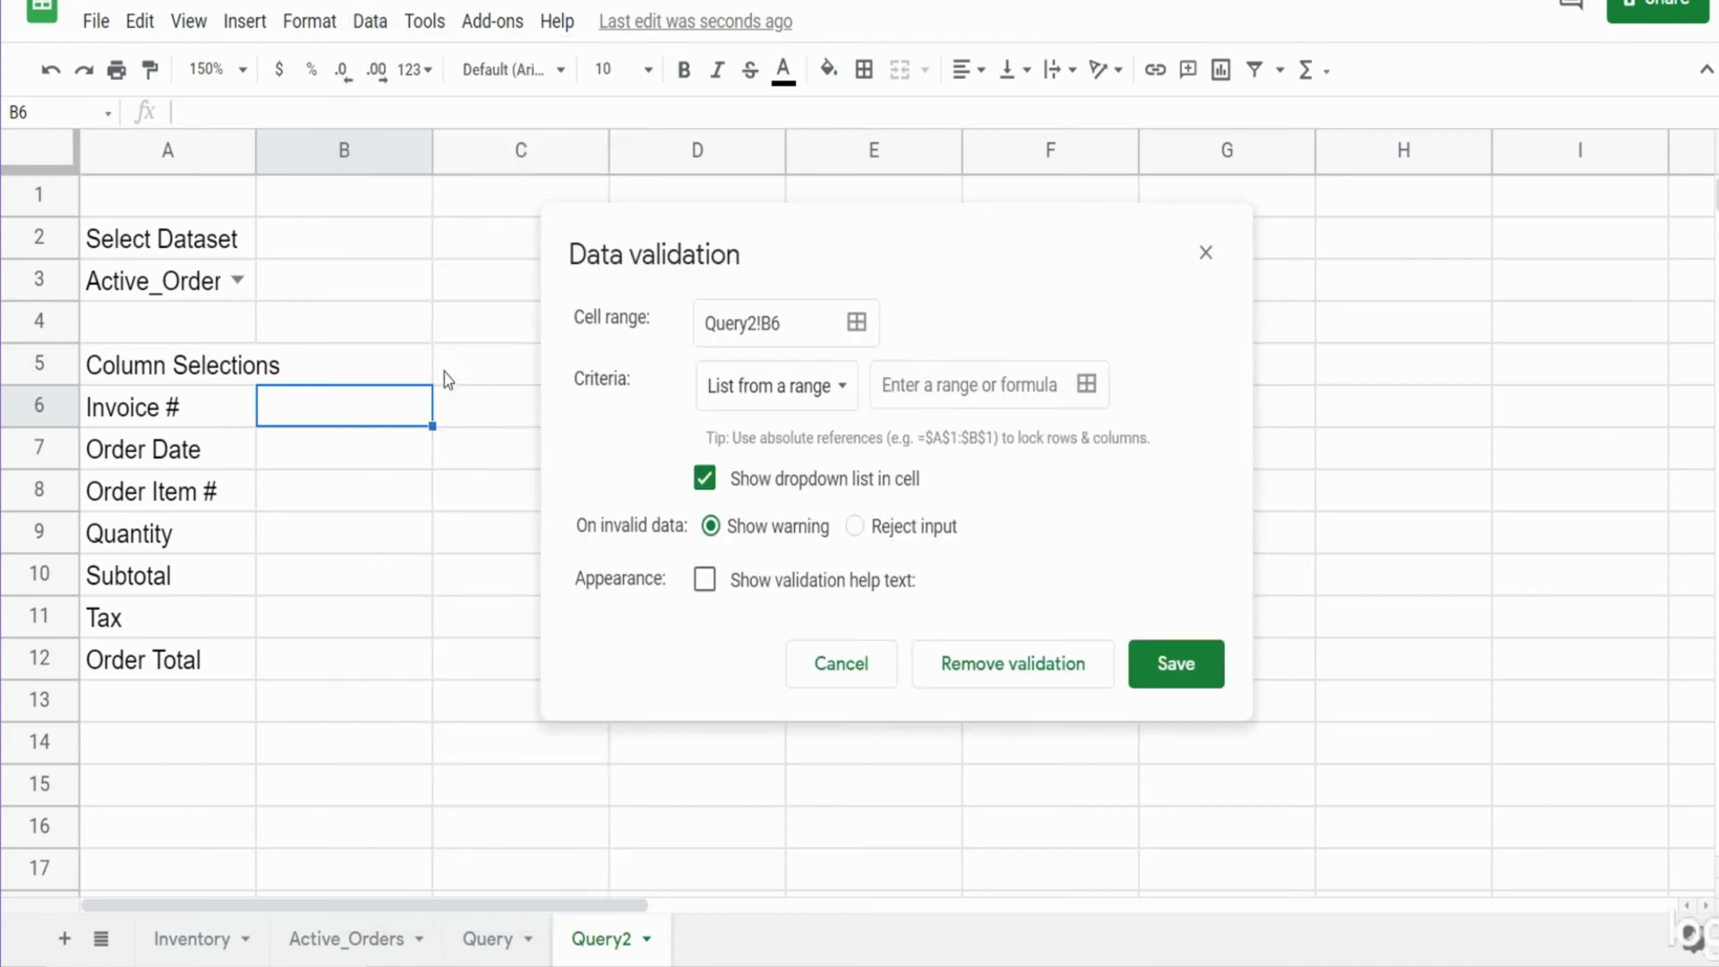
{"action": "left_click", "coordinate": [846, 394]}
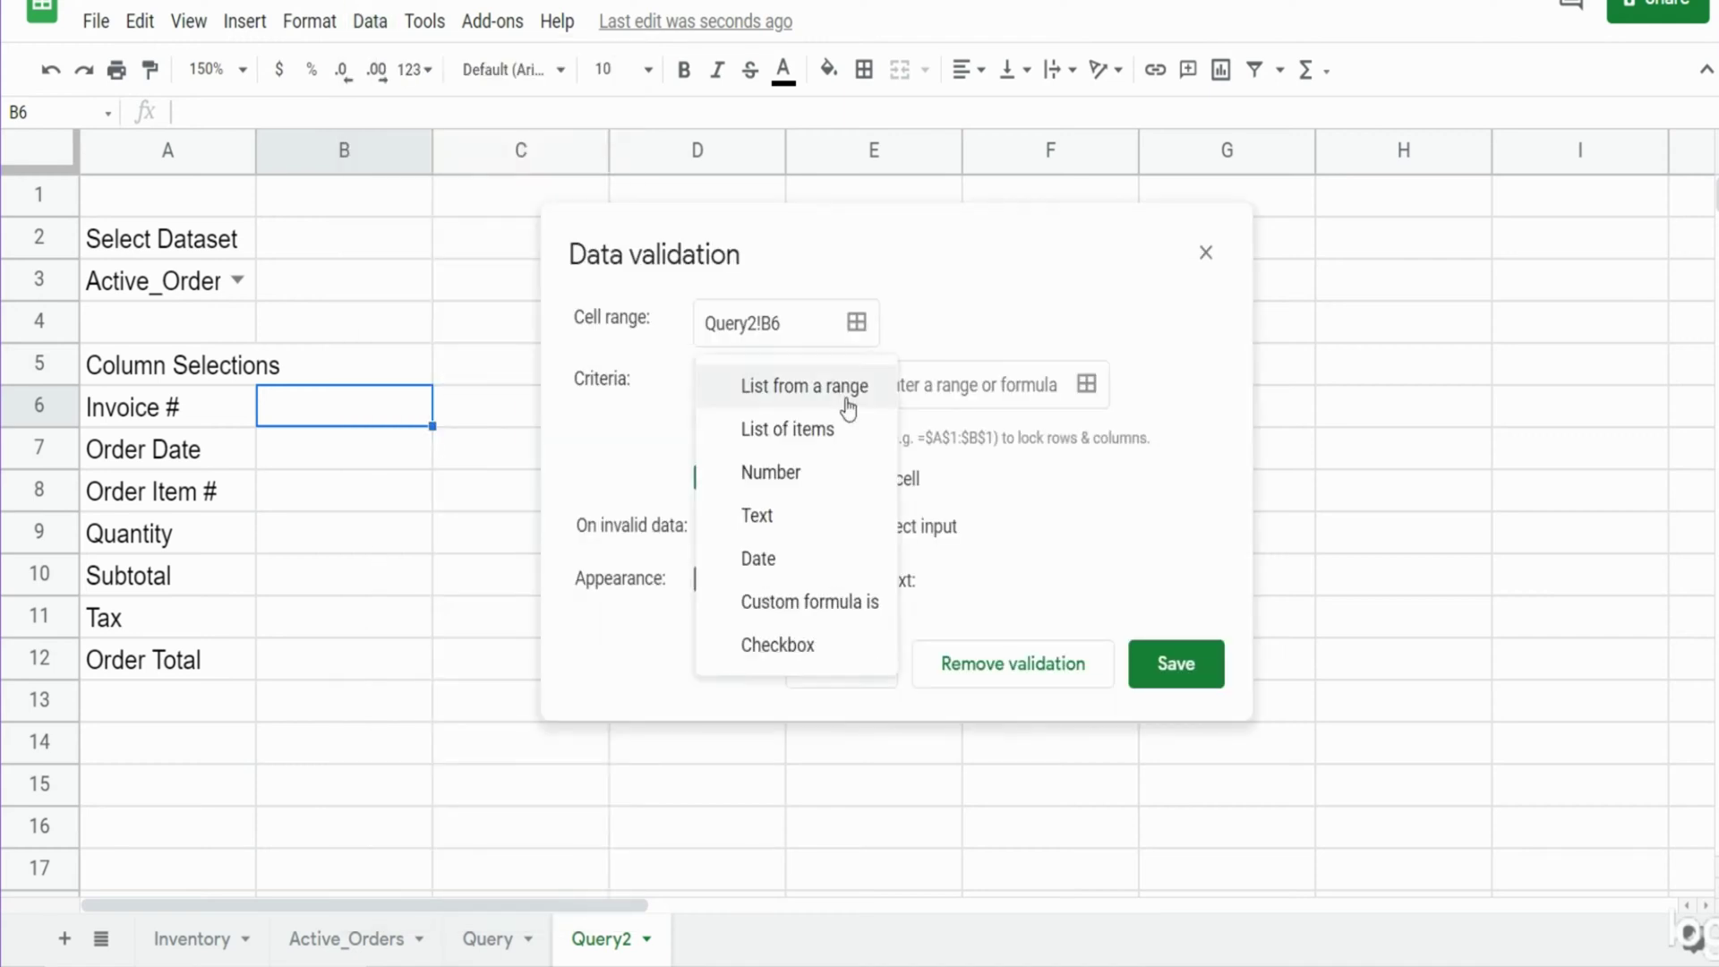
{"action": "left_click", "coordinate": [779, 645]}
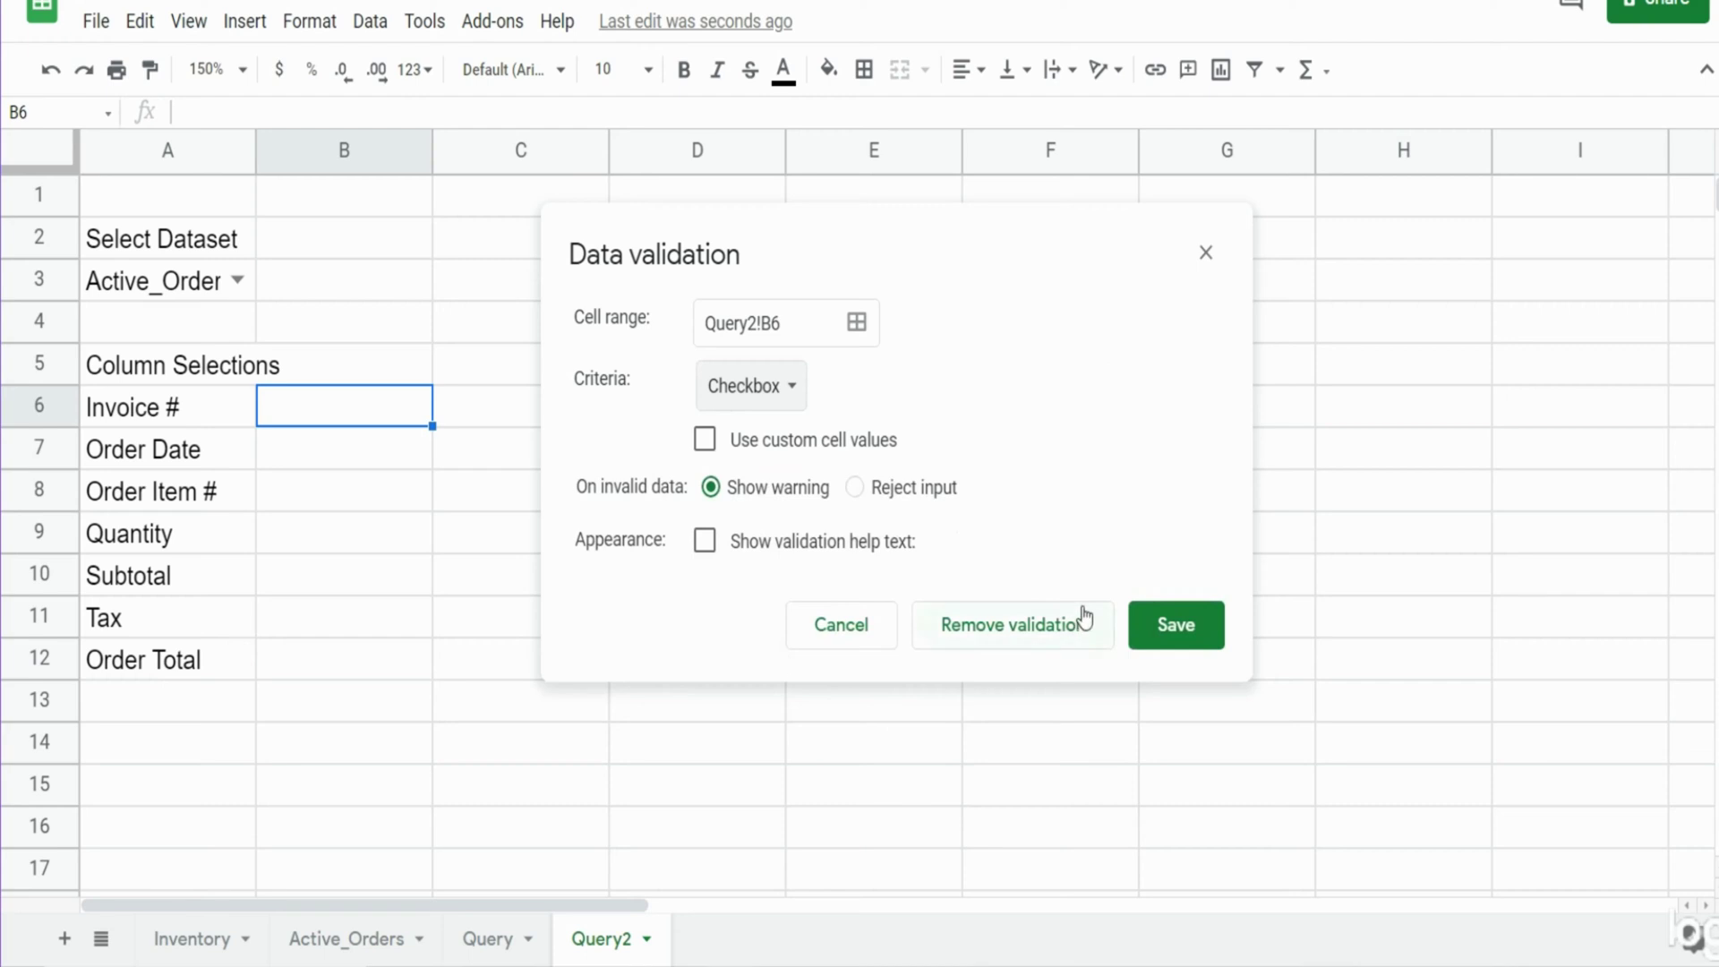
{"action": "left_click", "coordinate": [1174, 624]}
{"action": "left_click", "coordinate": [351, 405]}
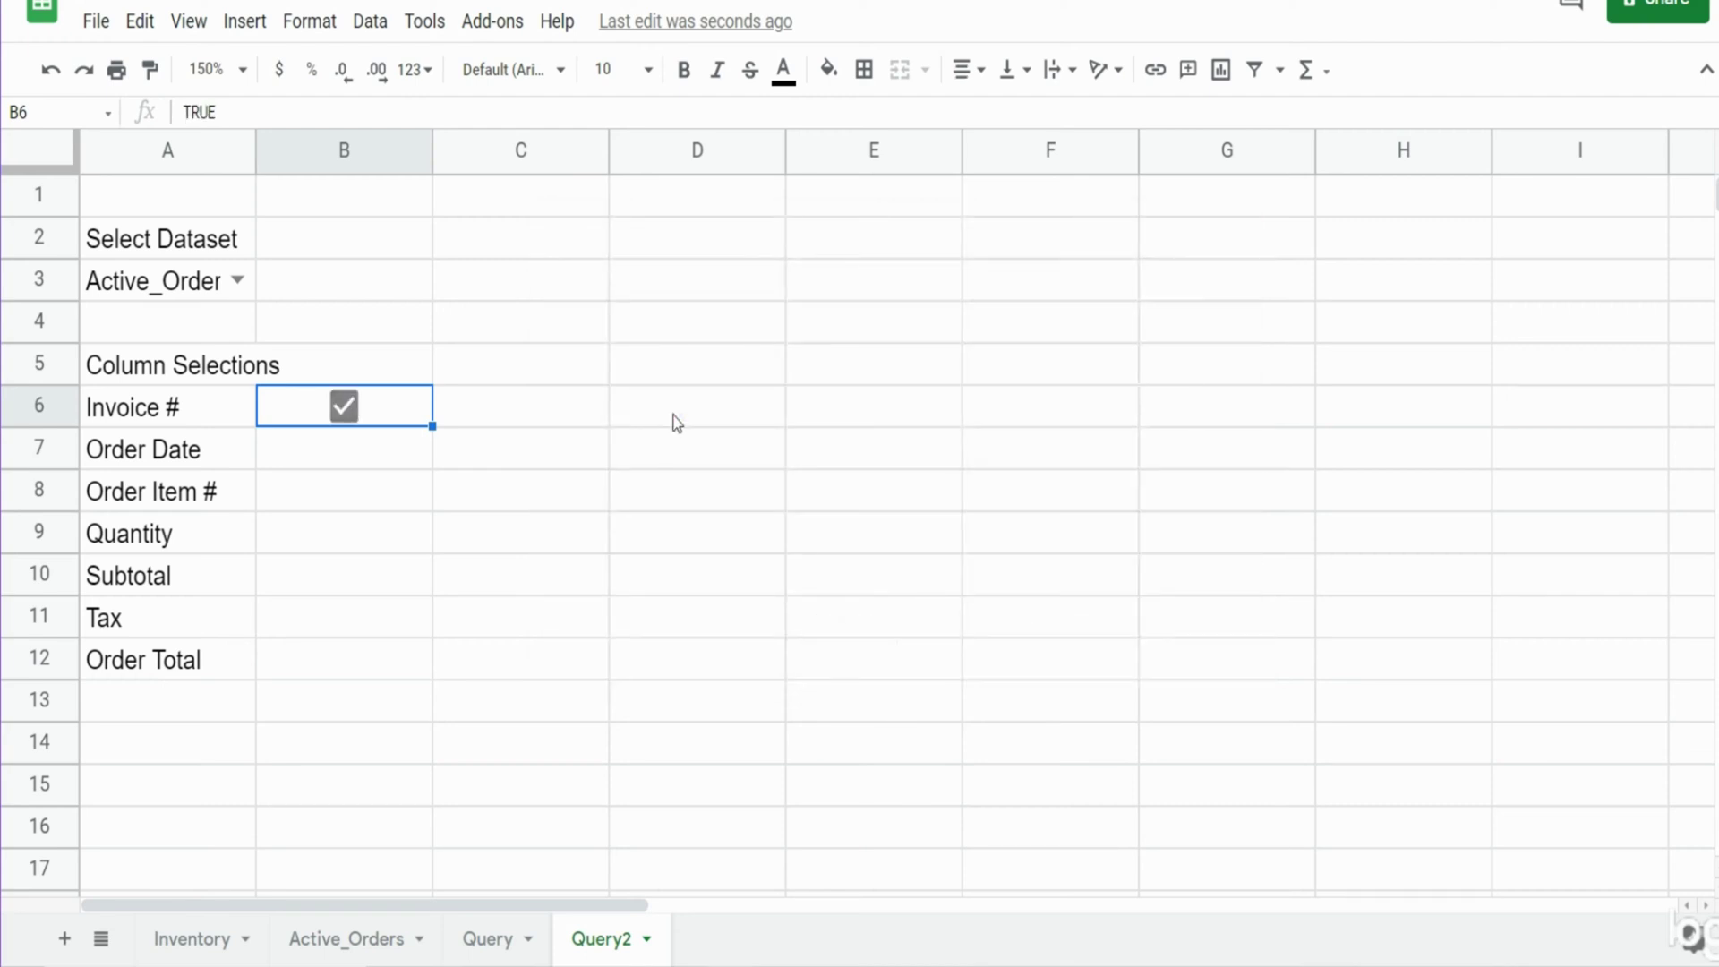
- Fill the ticked checkbox from B6 down through B12
{"action": "key", "text": "shift+Down"}
{"action": "key", "text": "shift+Down"}
{"action": "key", "text": "shift+Down"}
{"action": "key", "text": "shift+Down"}
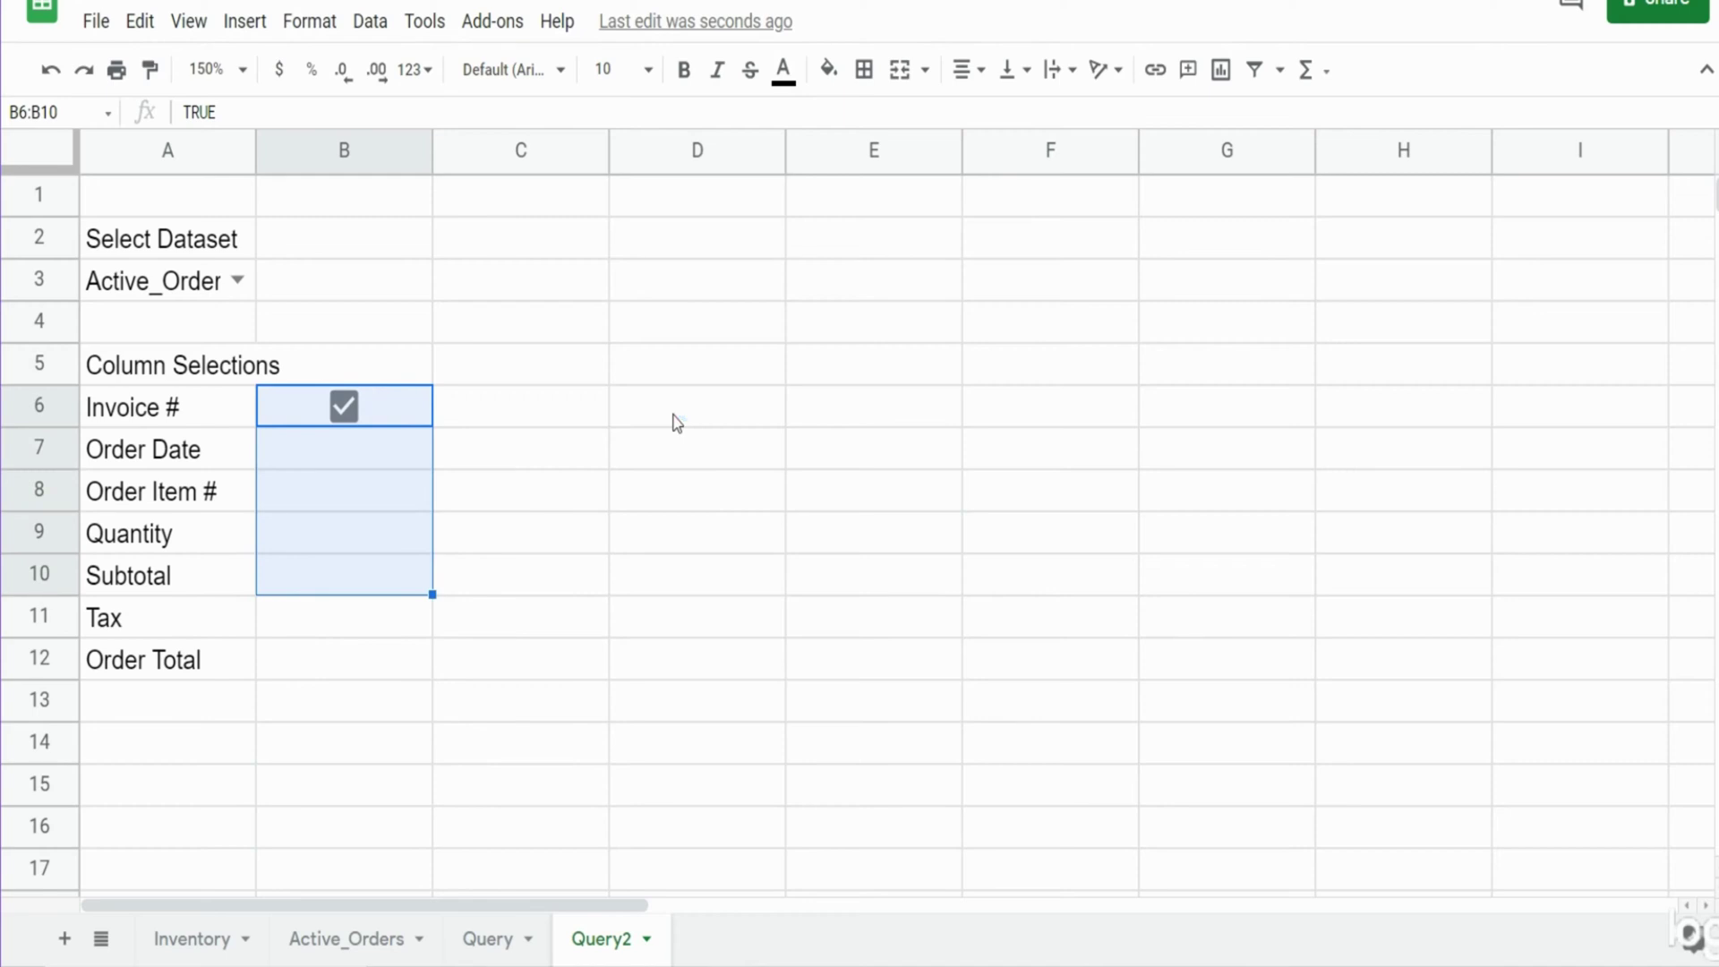
{"action": "key", "text": "shift+Down"}
{"action": "key", "text": "shift+Down"}
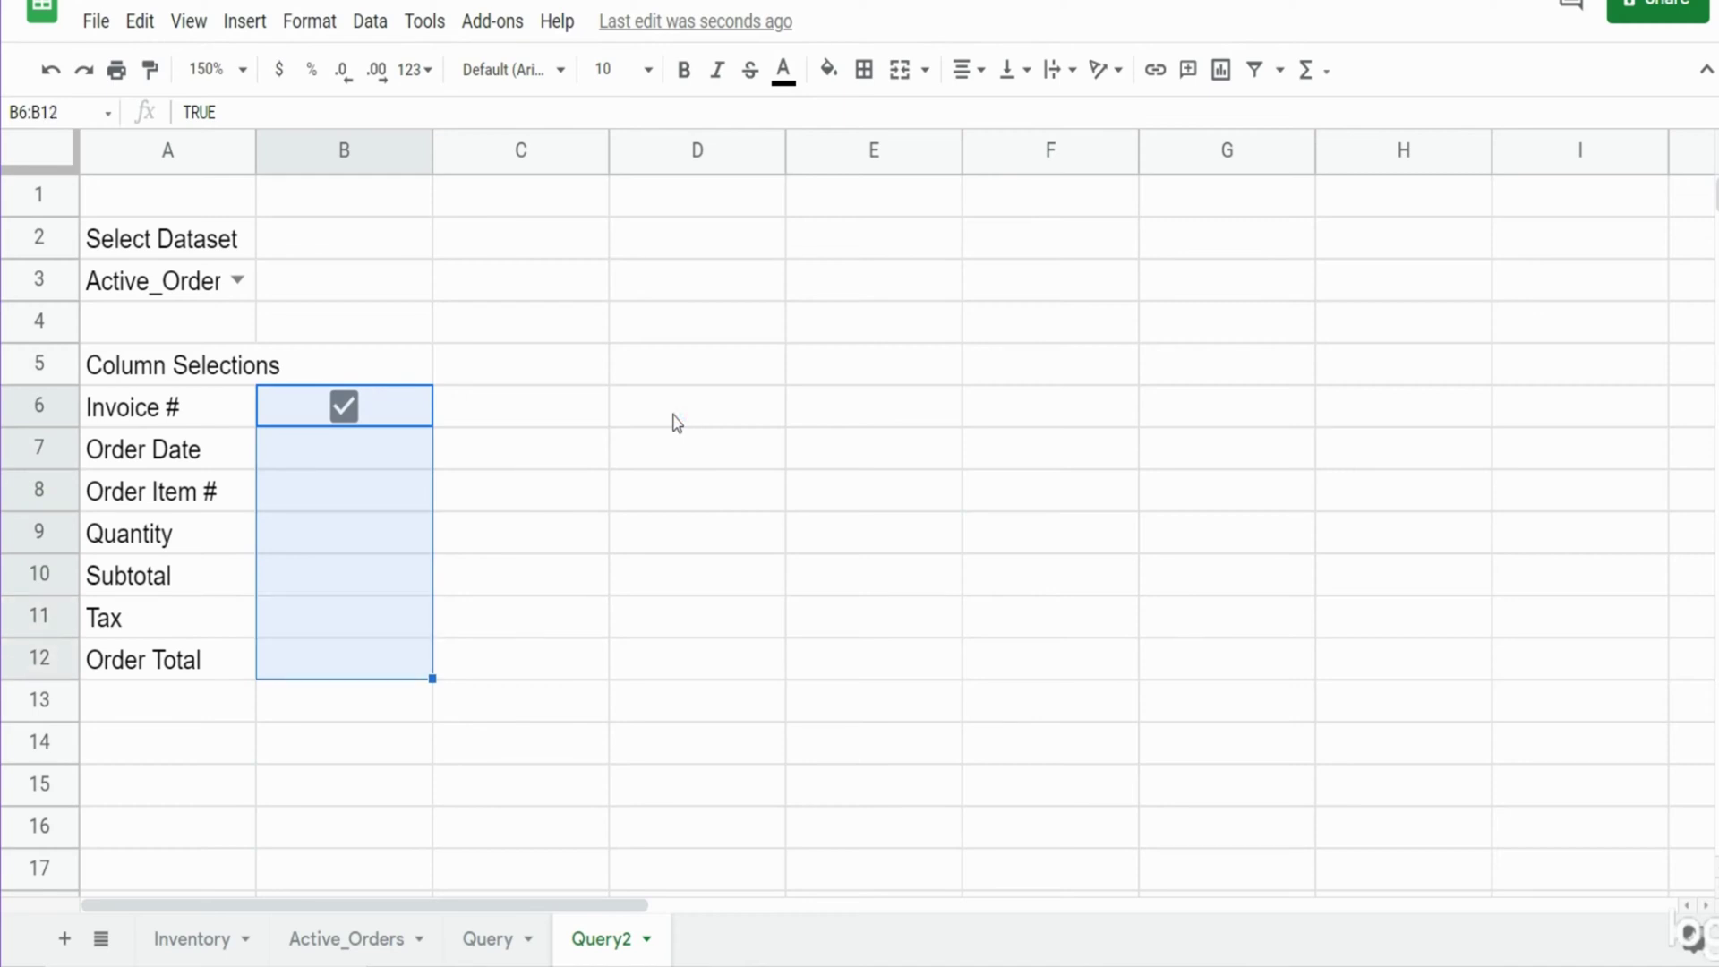
{"action": "key", "text": "ctrl+d"}
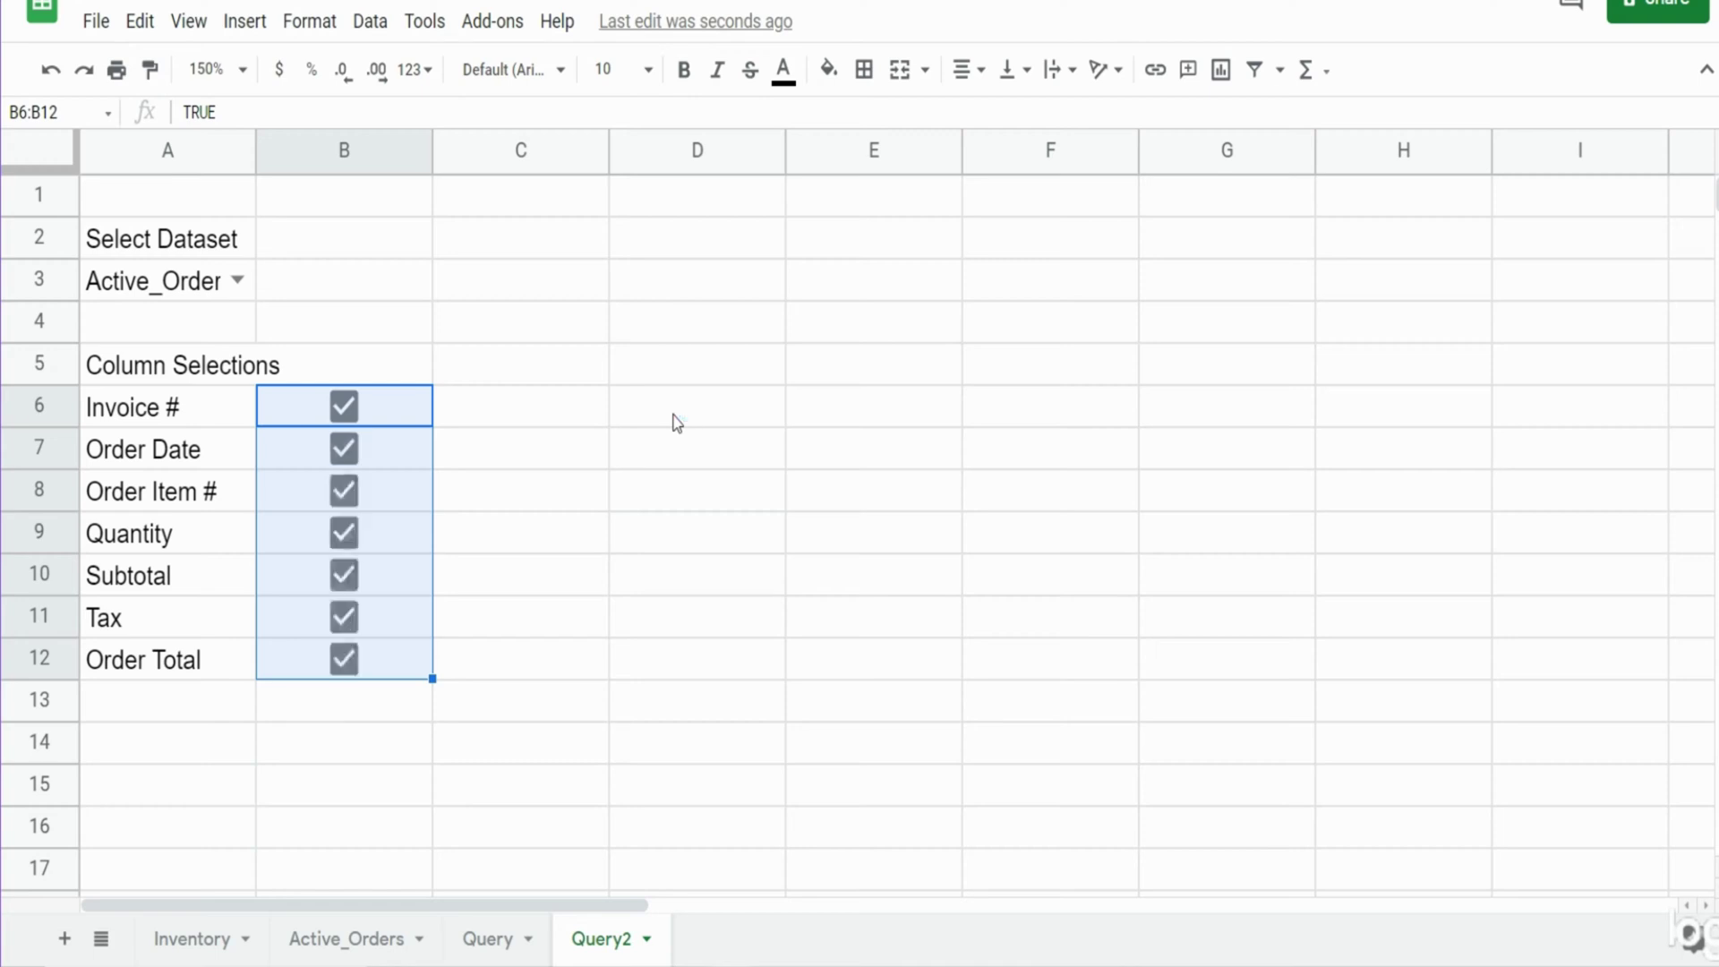
- Set the dataset selected in A3 back to Inventory
{"action": "left_click", "coordinate": [463, 414]}
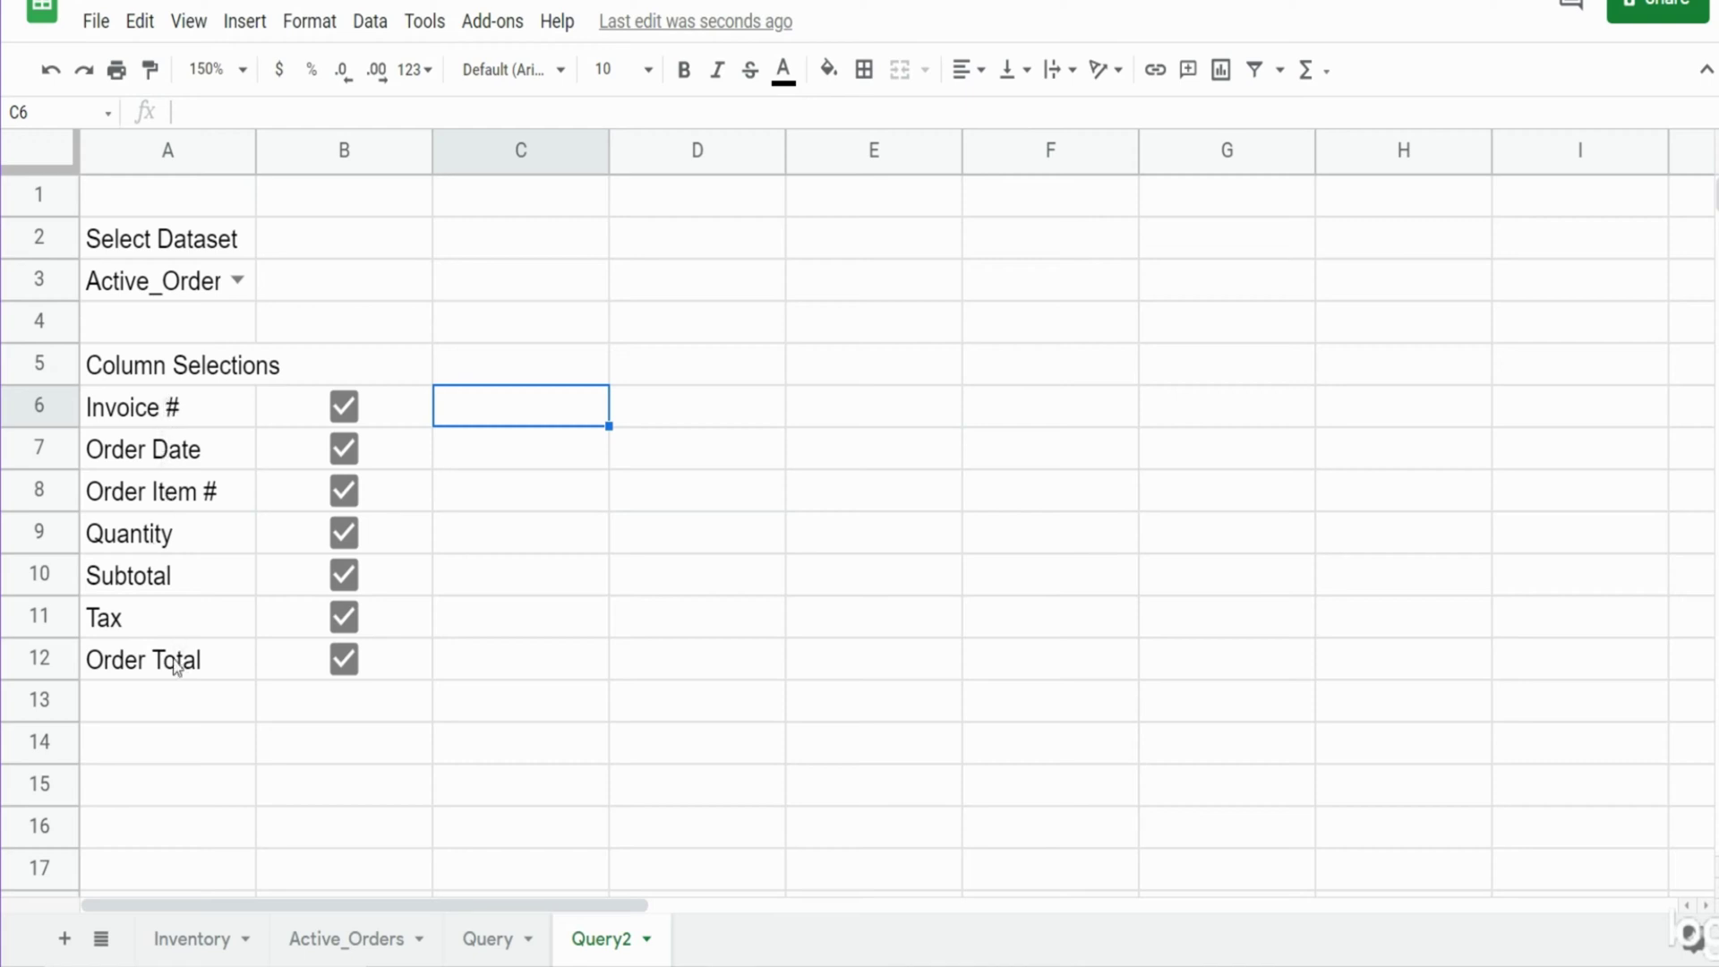
{"action": "left_click", "coordinate": [236, 280]}
{"action": "left_click", "coordinate": [175, 324]}
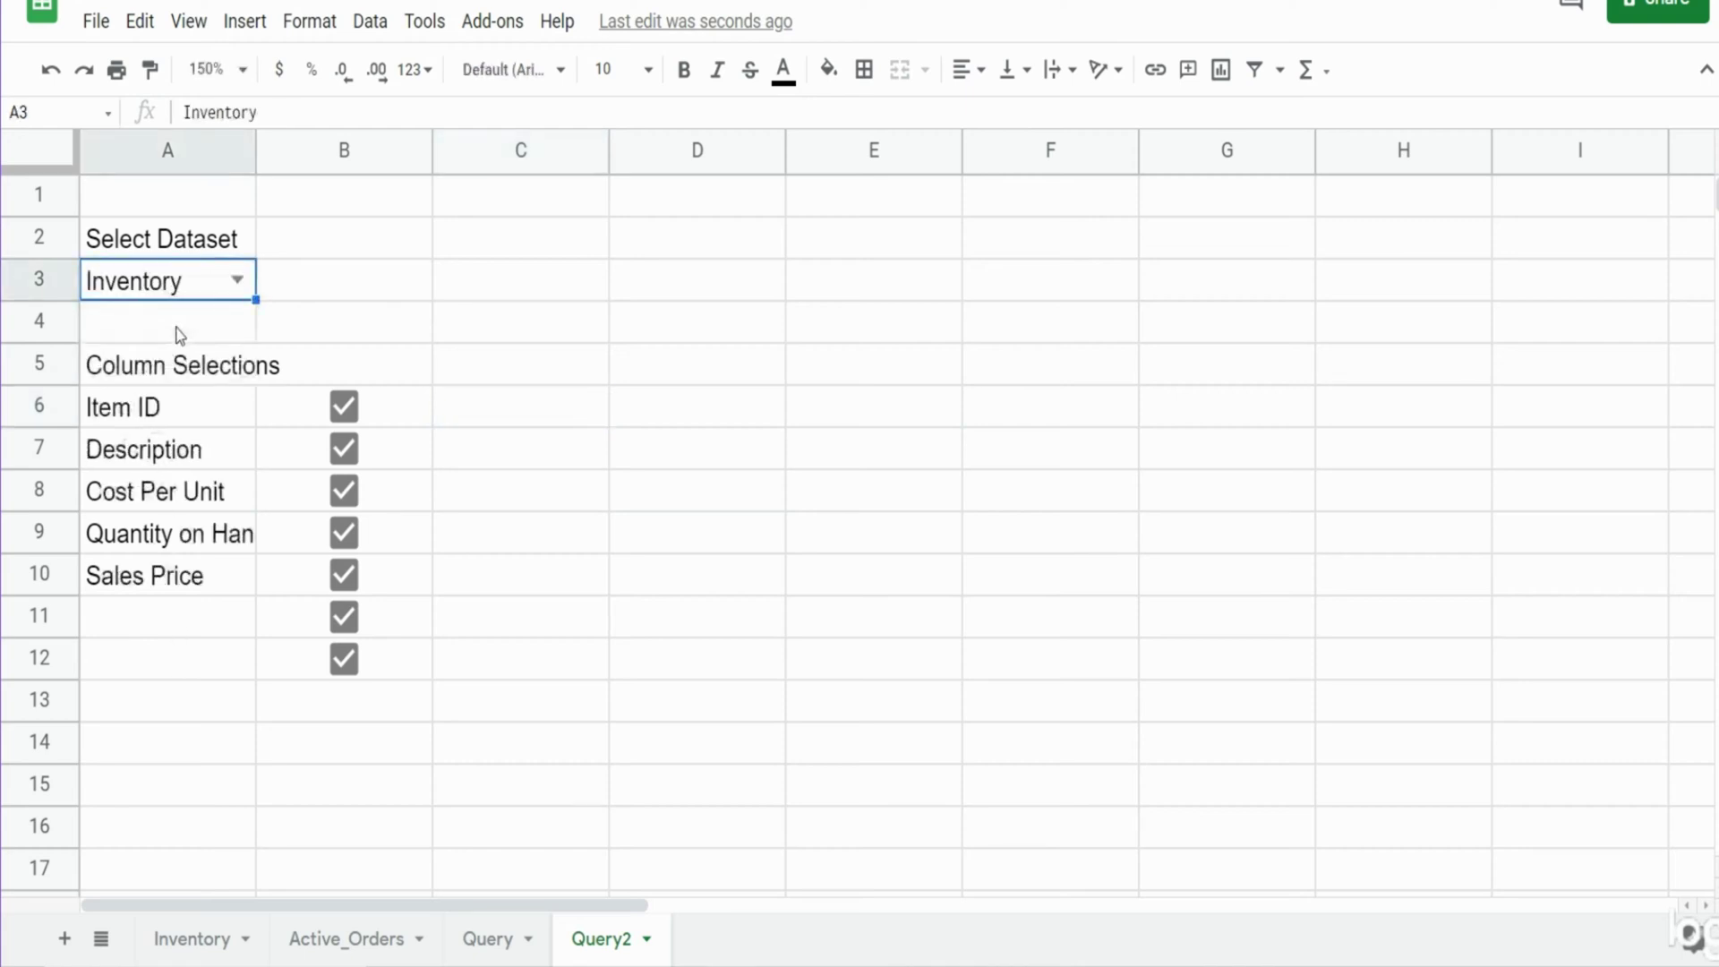
{"action": "left_click", "coordinate": [164, 619]}
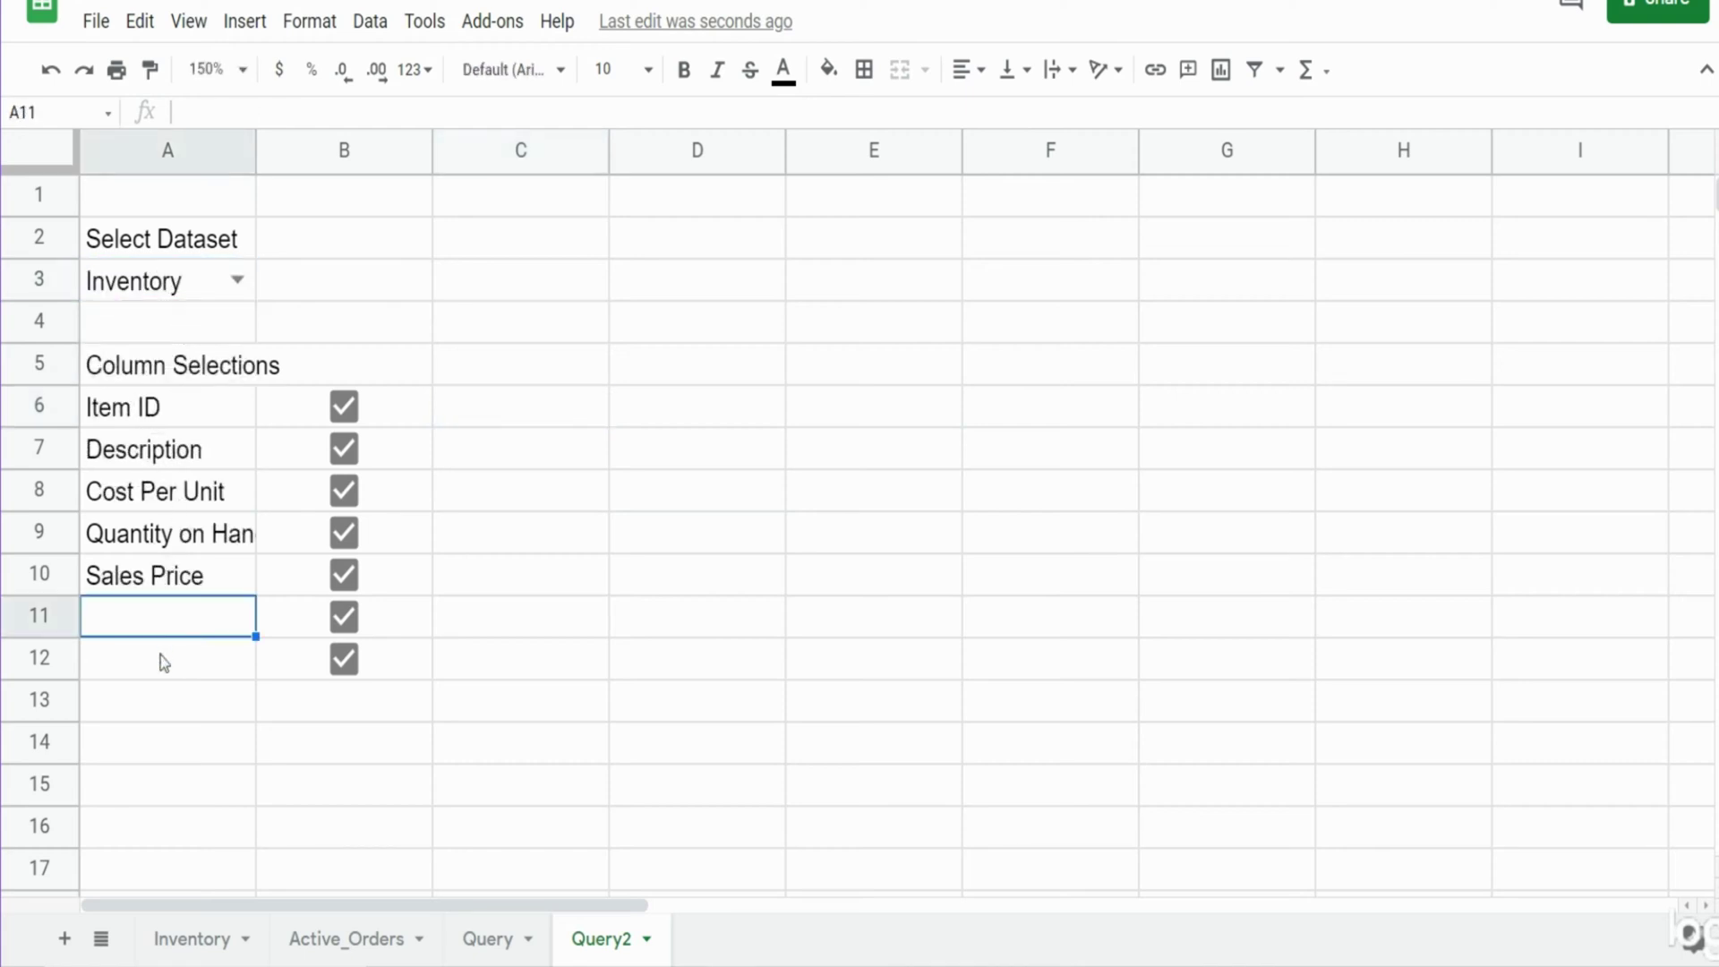
{"action": "left_click", "coordinate": [159, 655]}
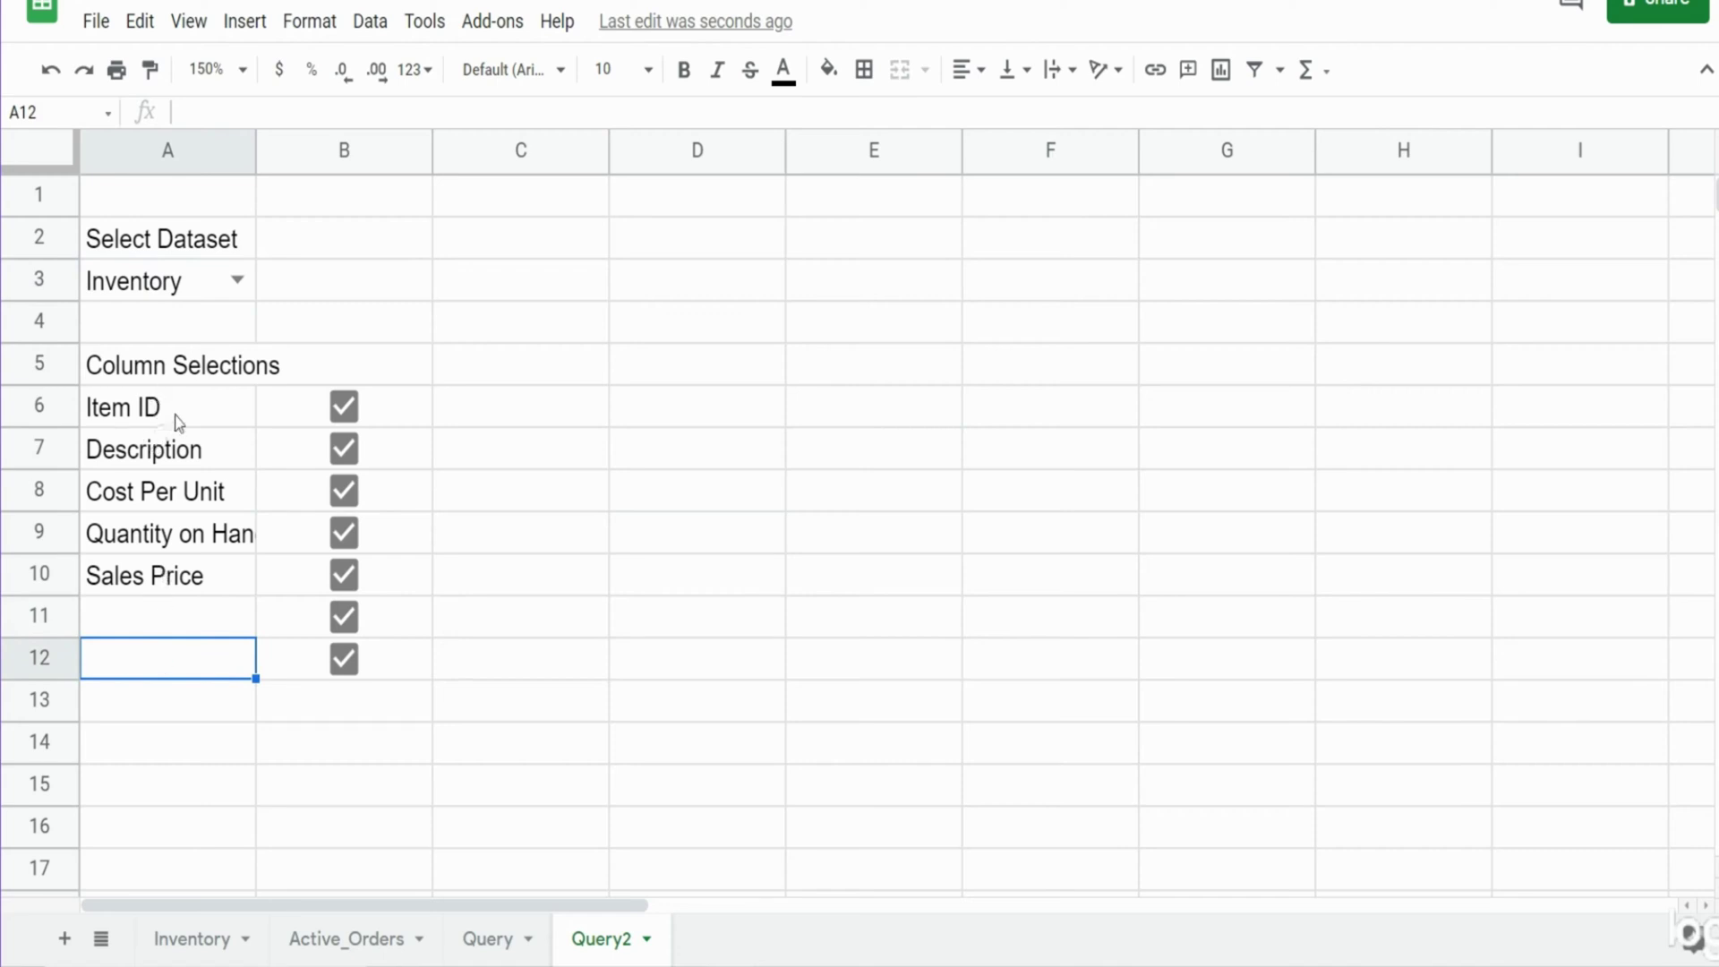
{"action": "left_click", "coordinate": [195, 401]}
{"action": "left_click", "coordinate": [466, 417]}
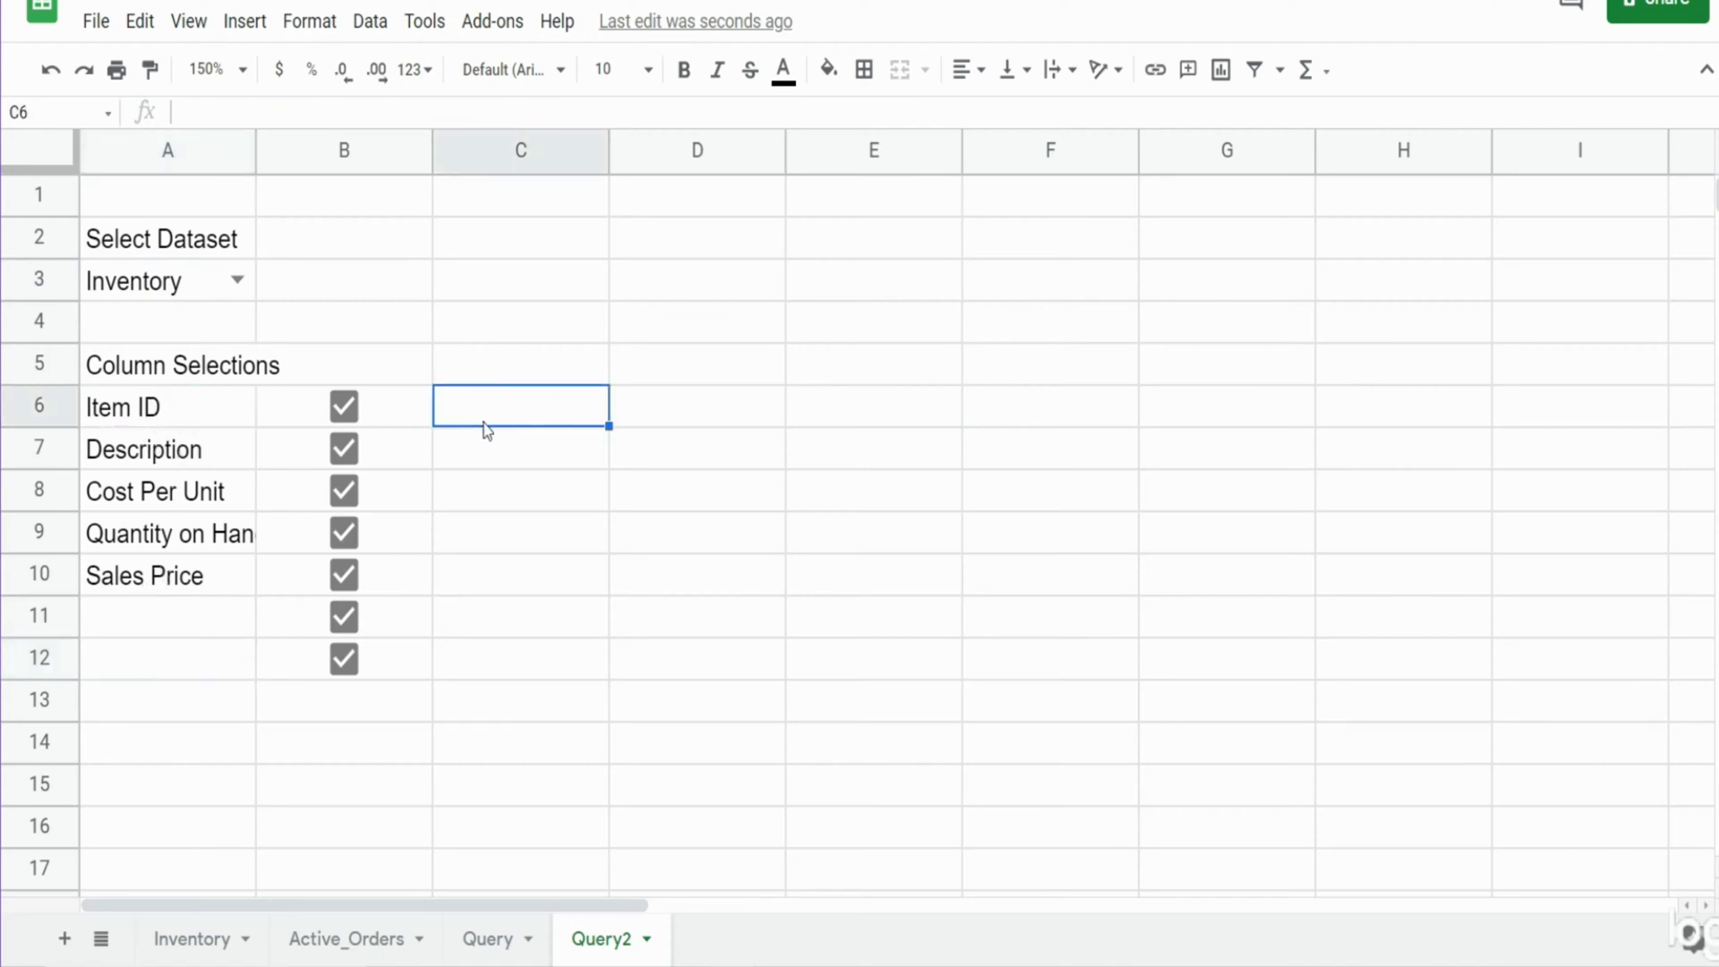
{"action": "left_click", "coordinate": [169, 401]}
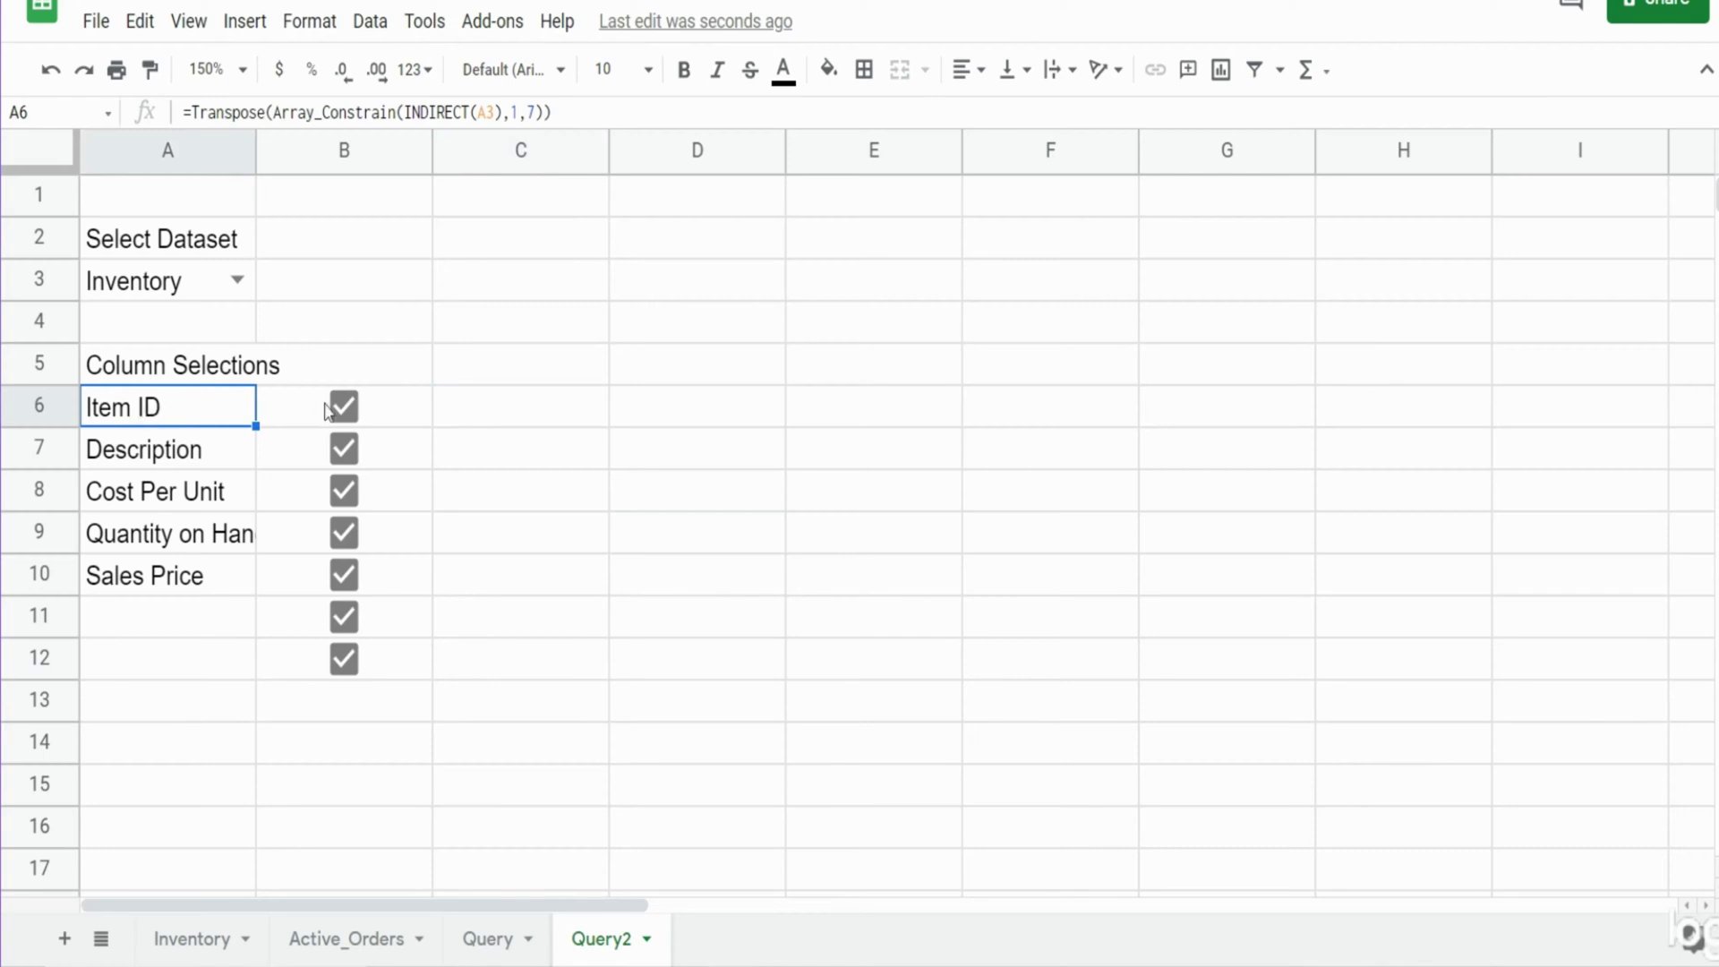
{"action": "left_click", "coordinate": [405, 420]}
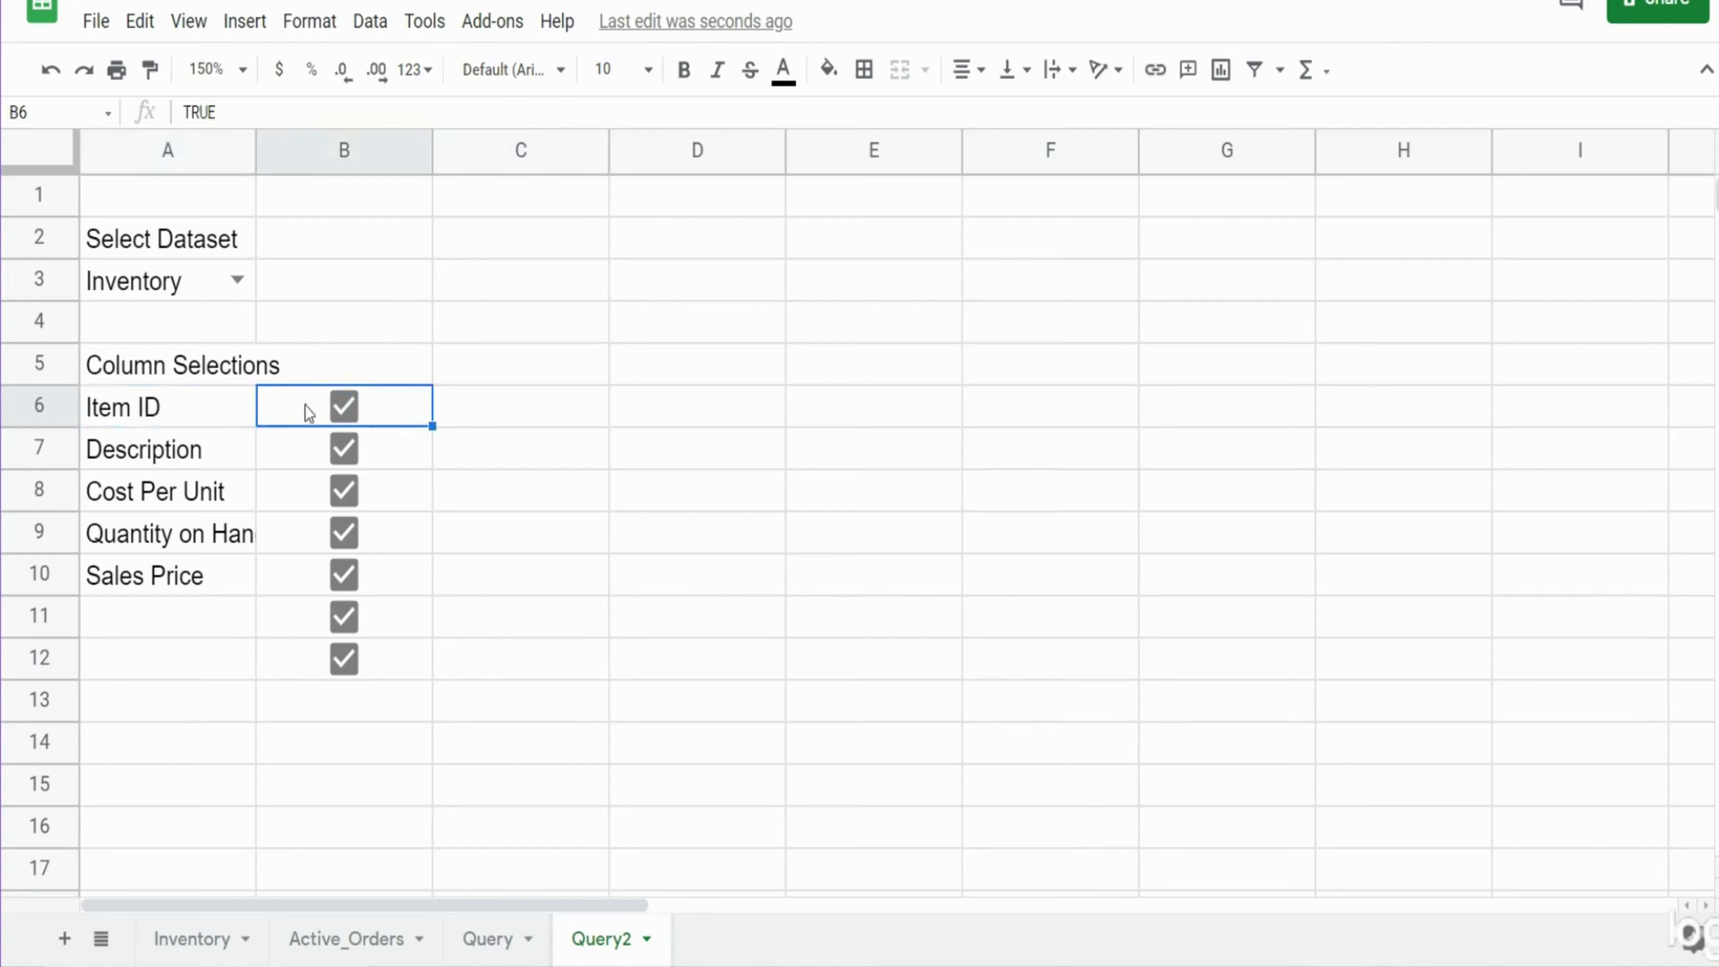
- Enter =If(And(A6<>"",b6=True),"A,","") in C6 and autofill the formula down to C12
{"action": "left_click", "coordinate": [469, 410]}
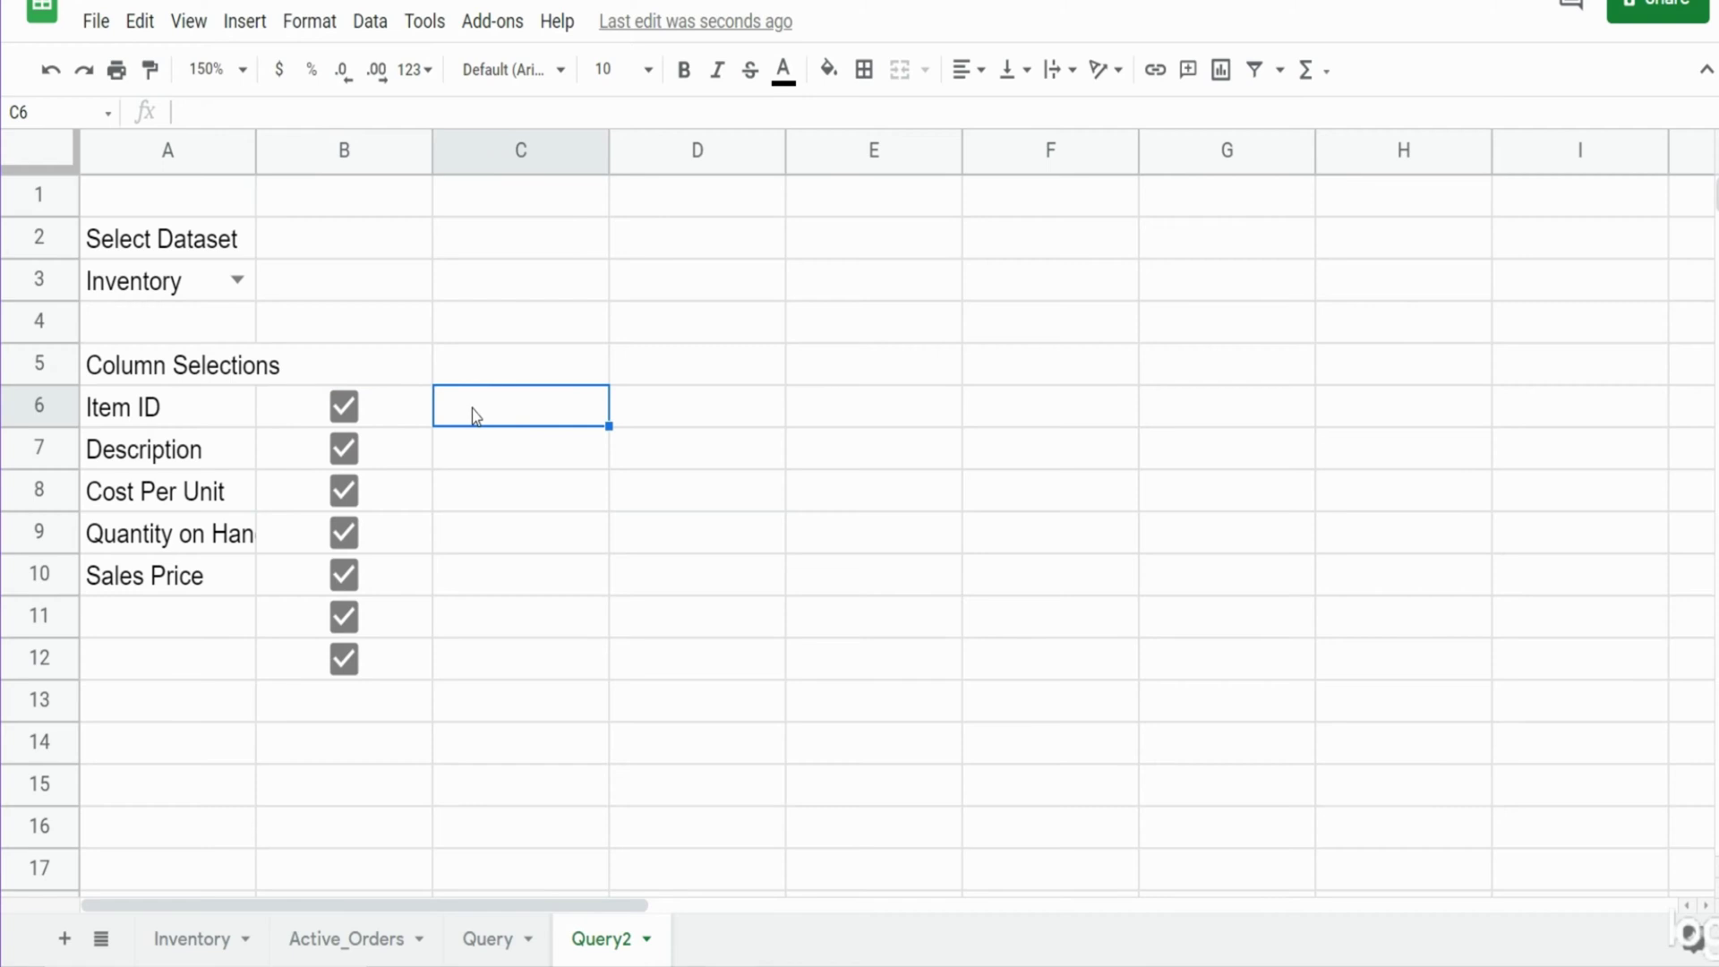
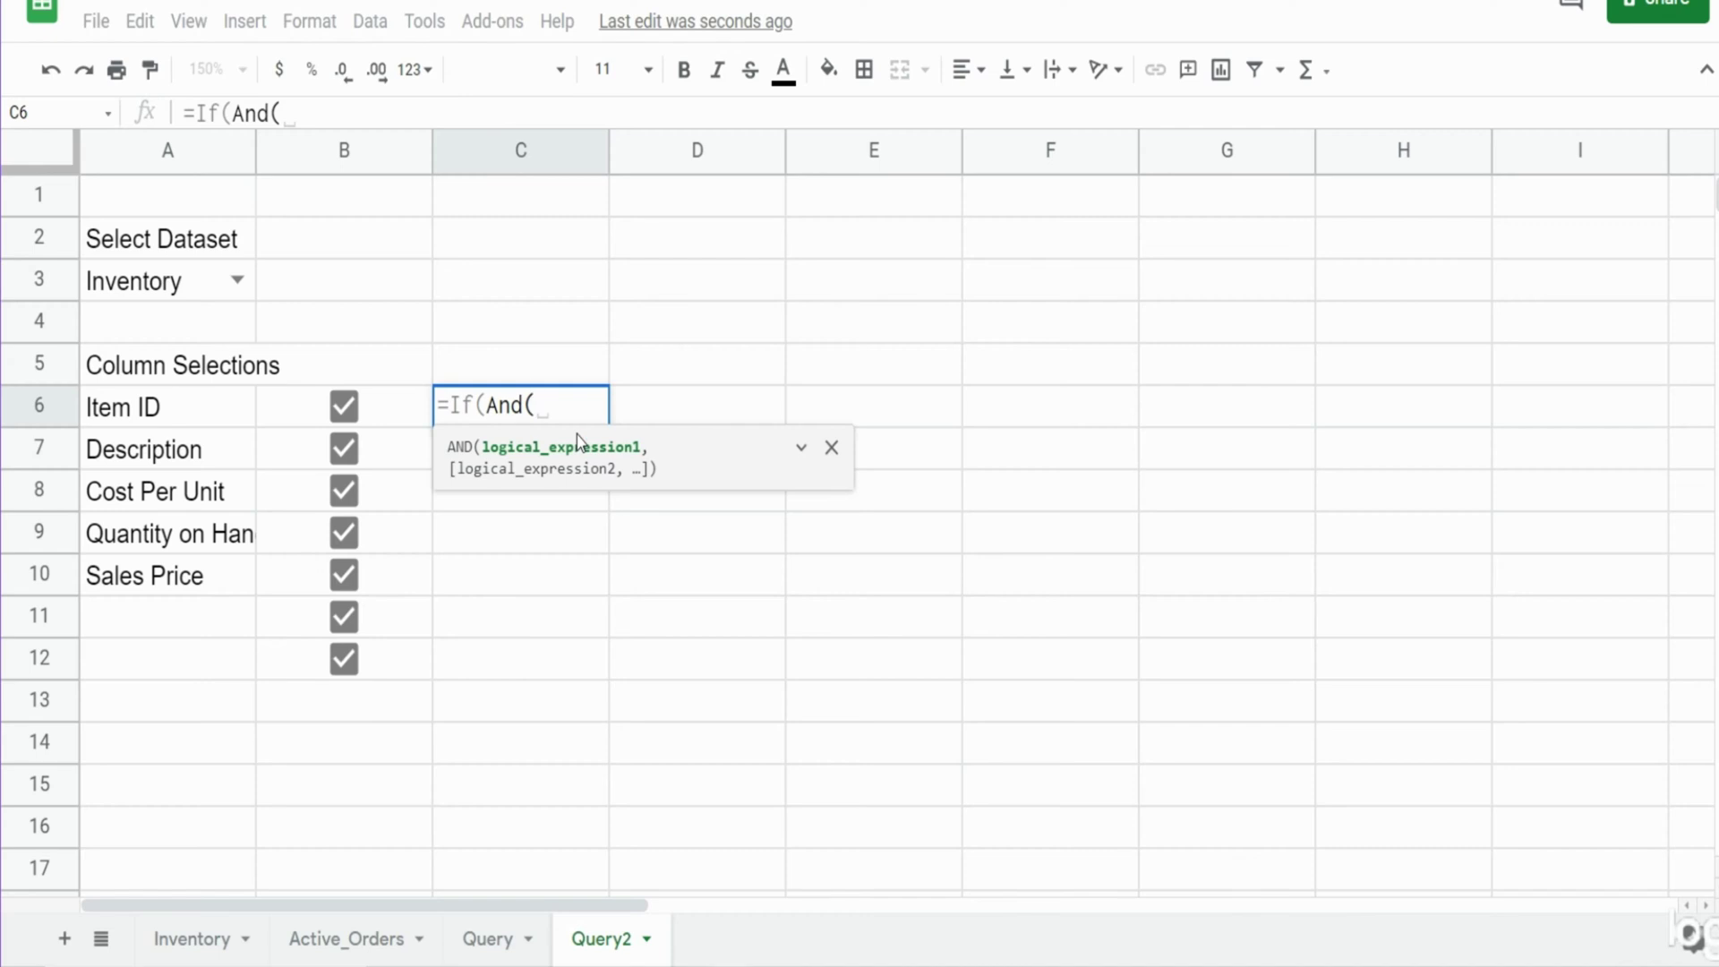
{"action": "type", "text": "A6<"}
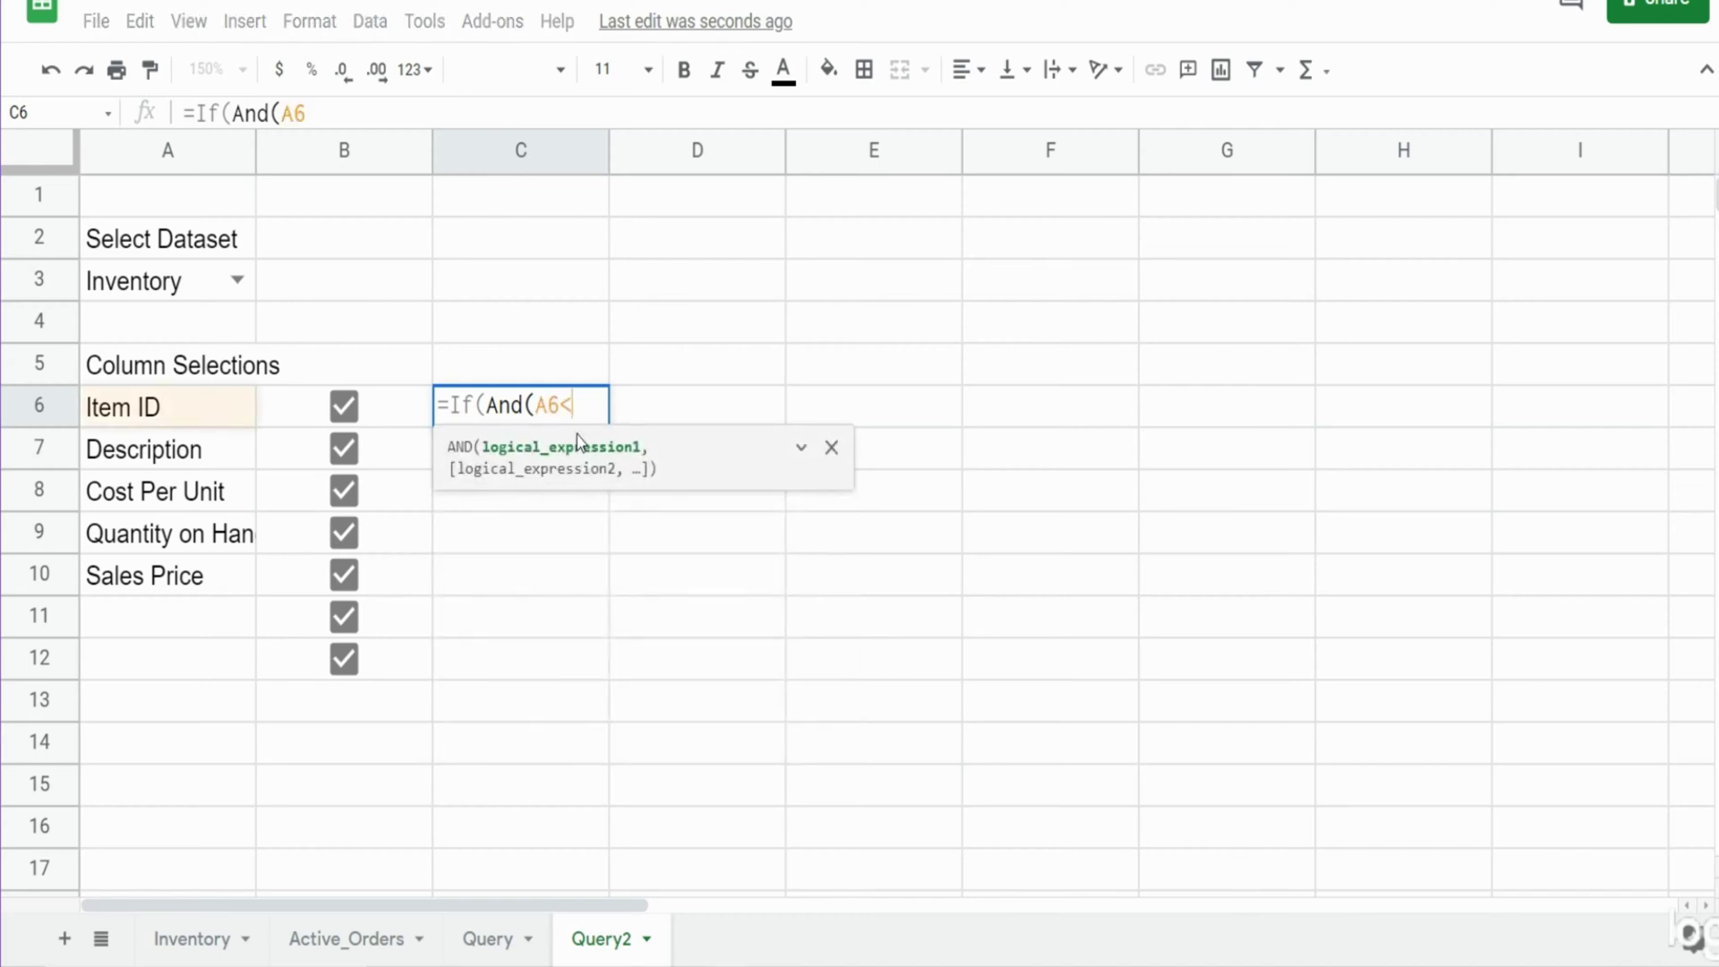
{"action": "type", "text": ">\""}
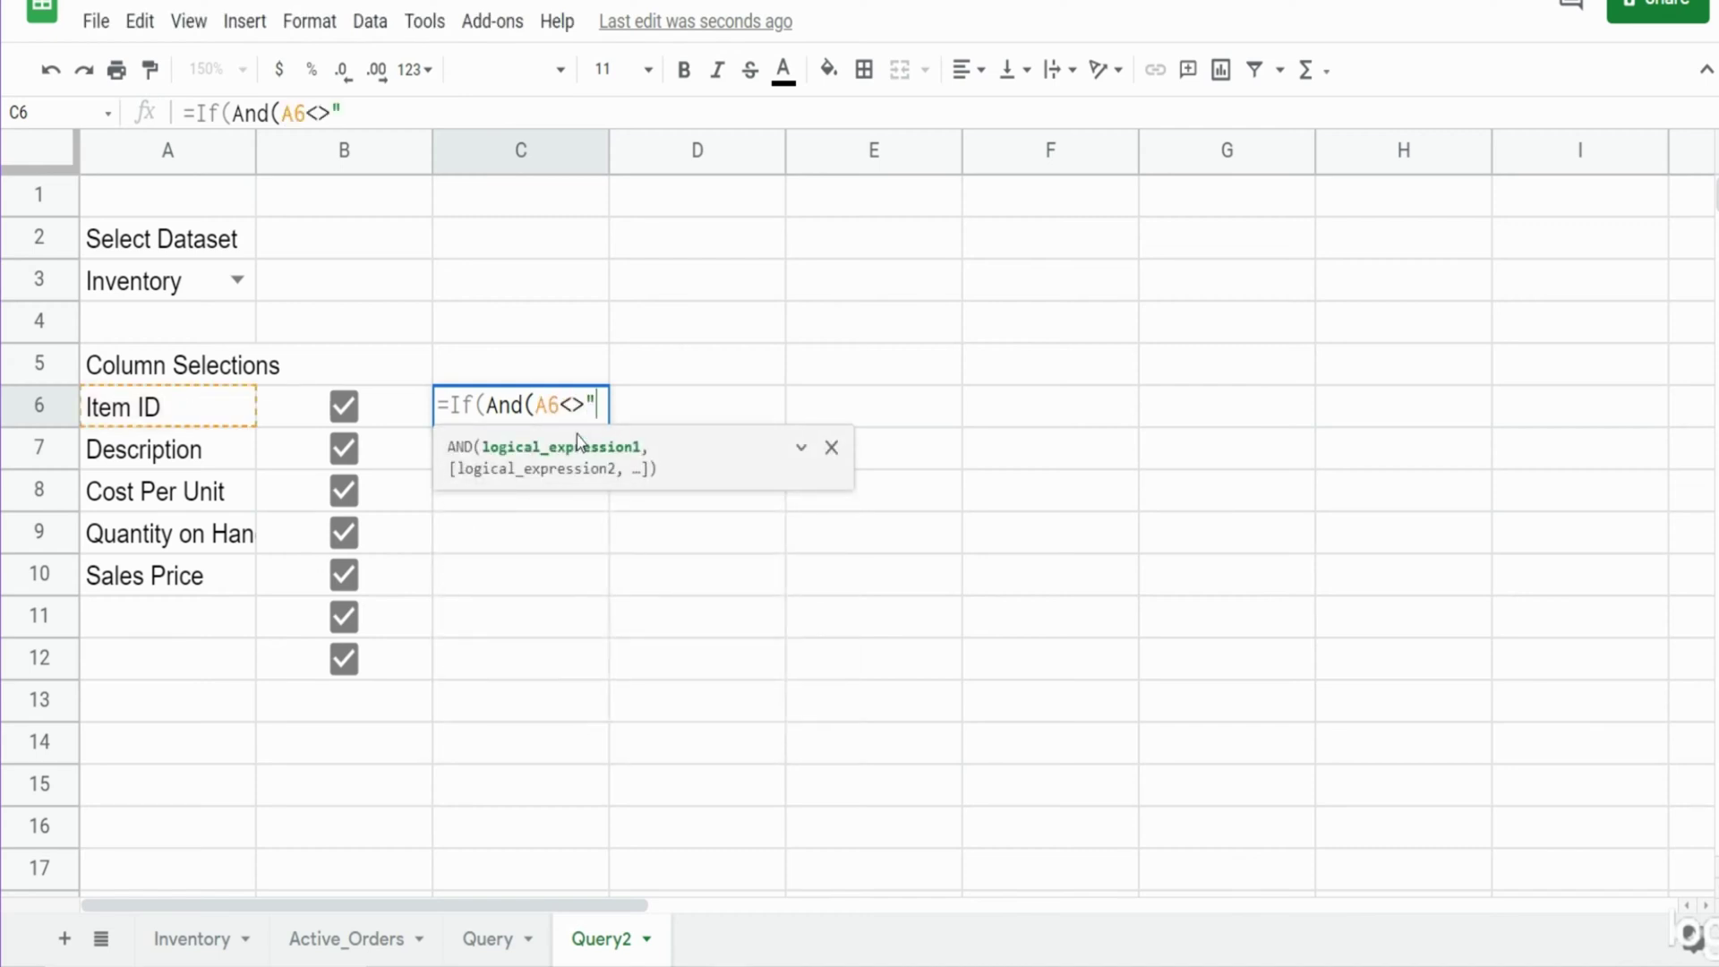
{"action": "type", "text": "\", "}
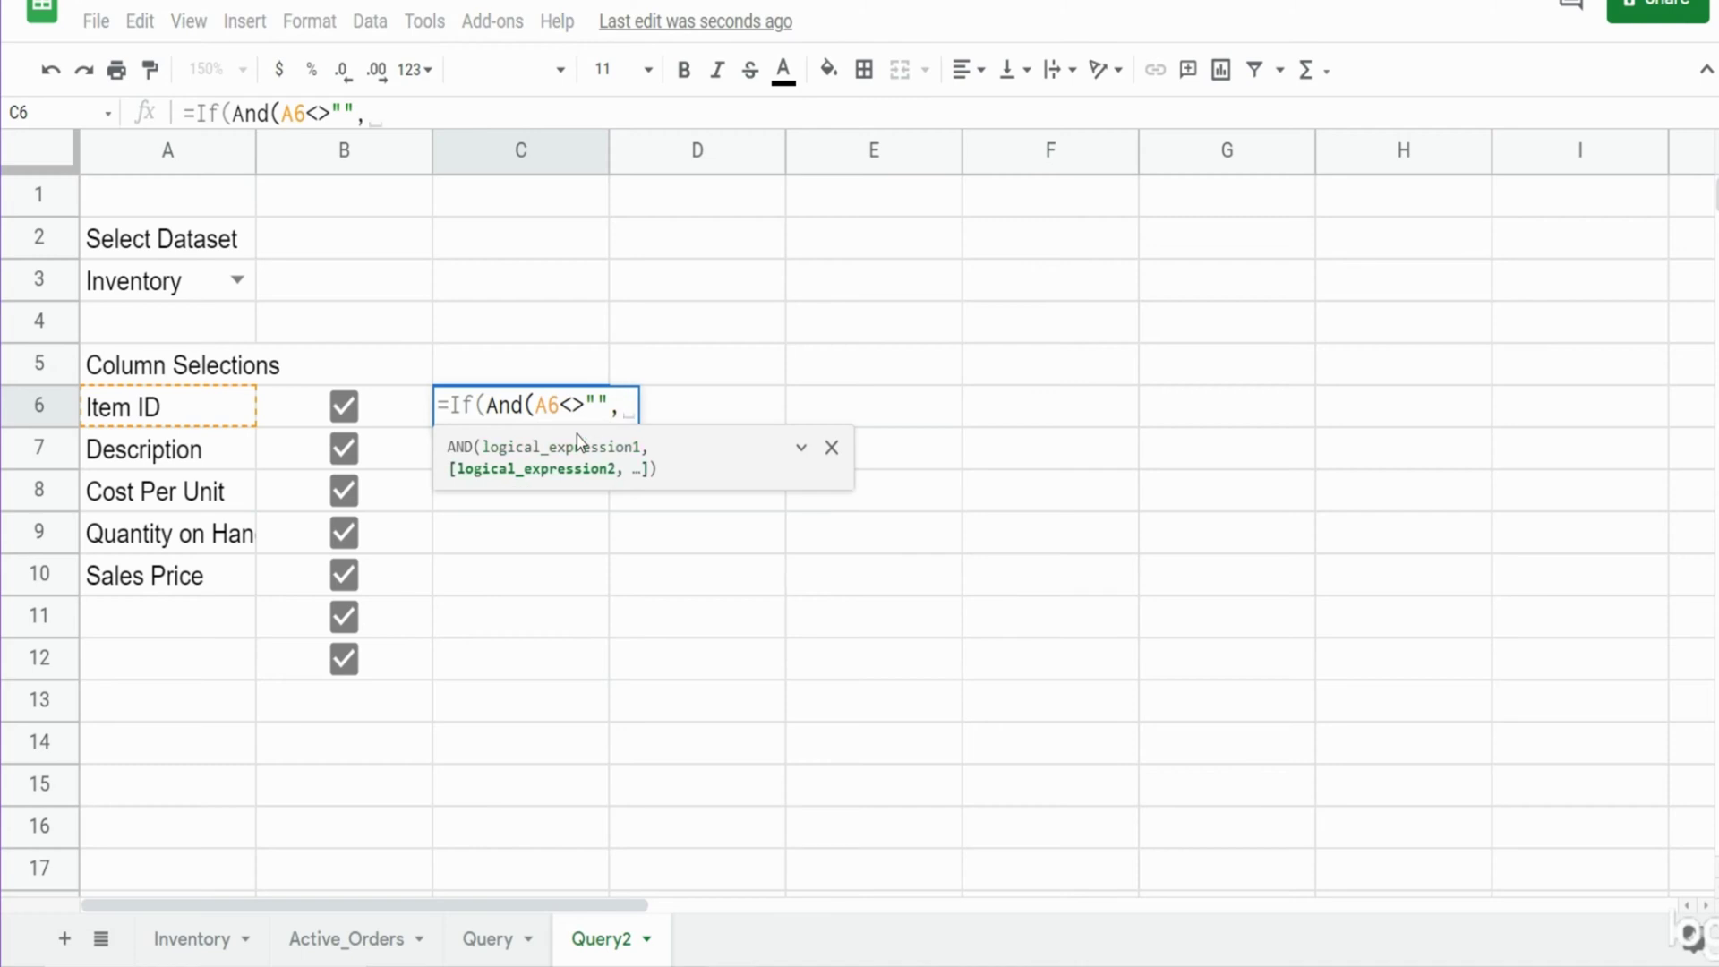
{"action": "type", "text": "b6"}
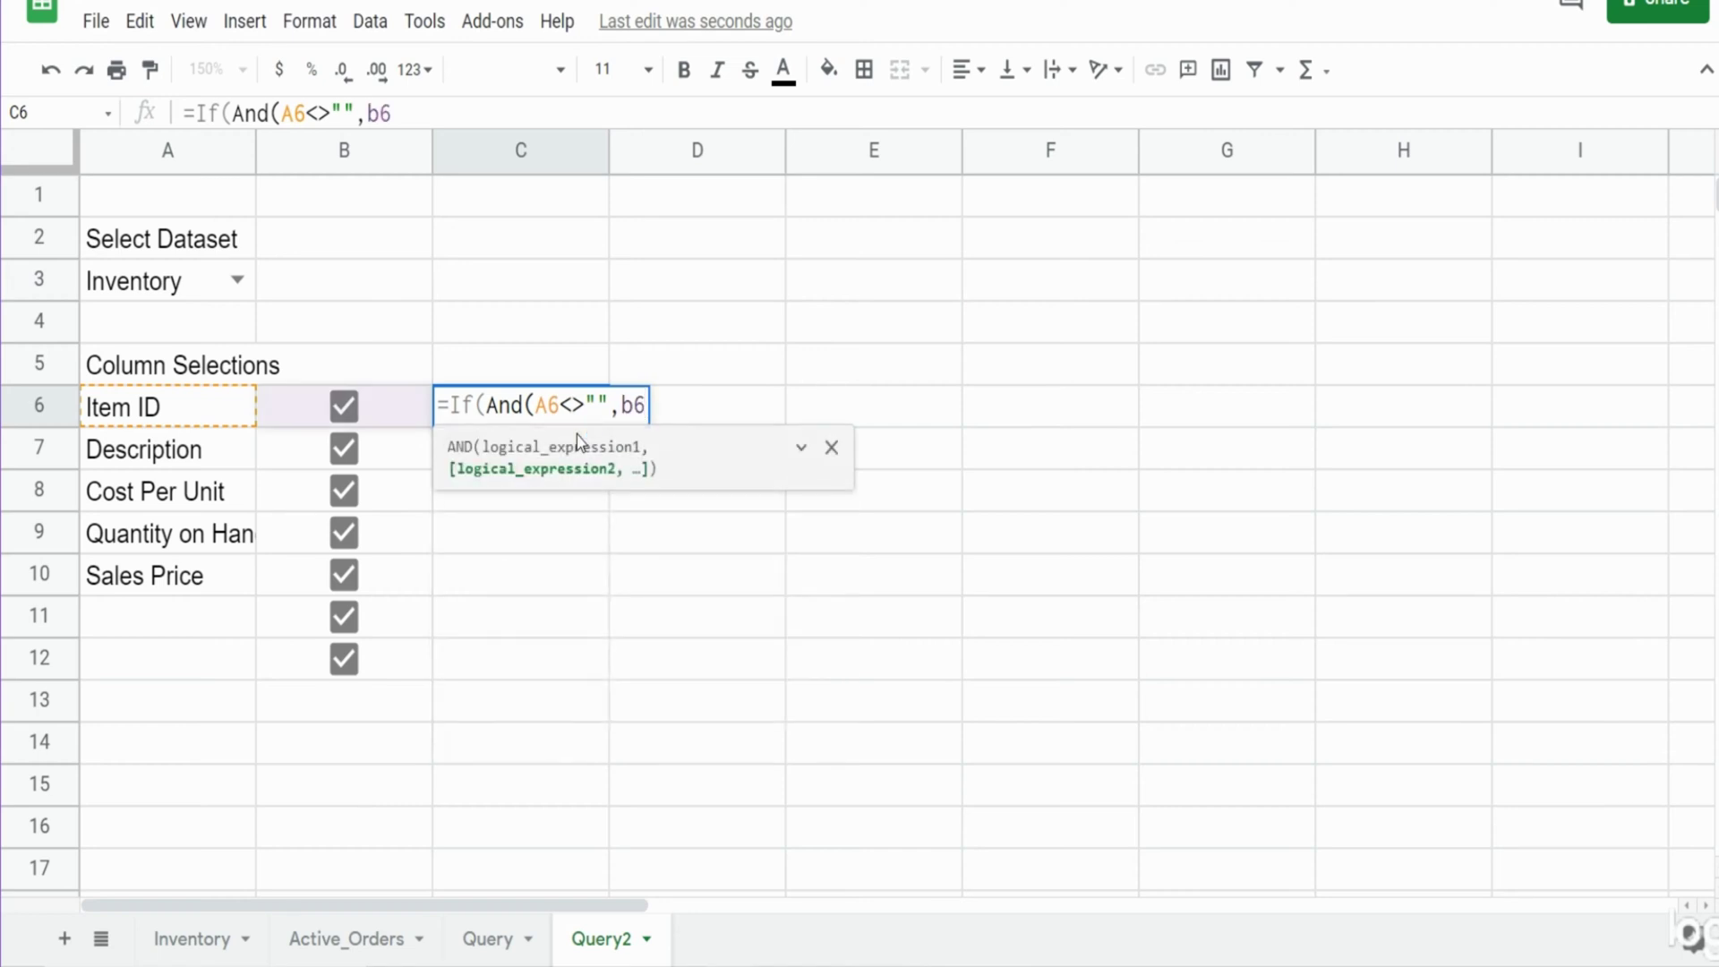
{"action": "type", "text": "=\""}
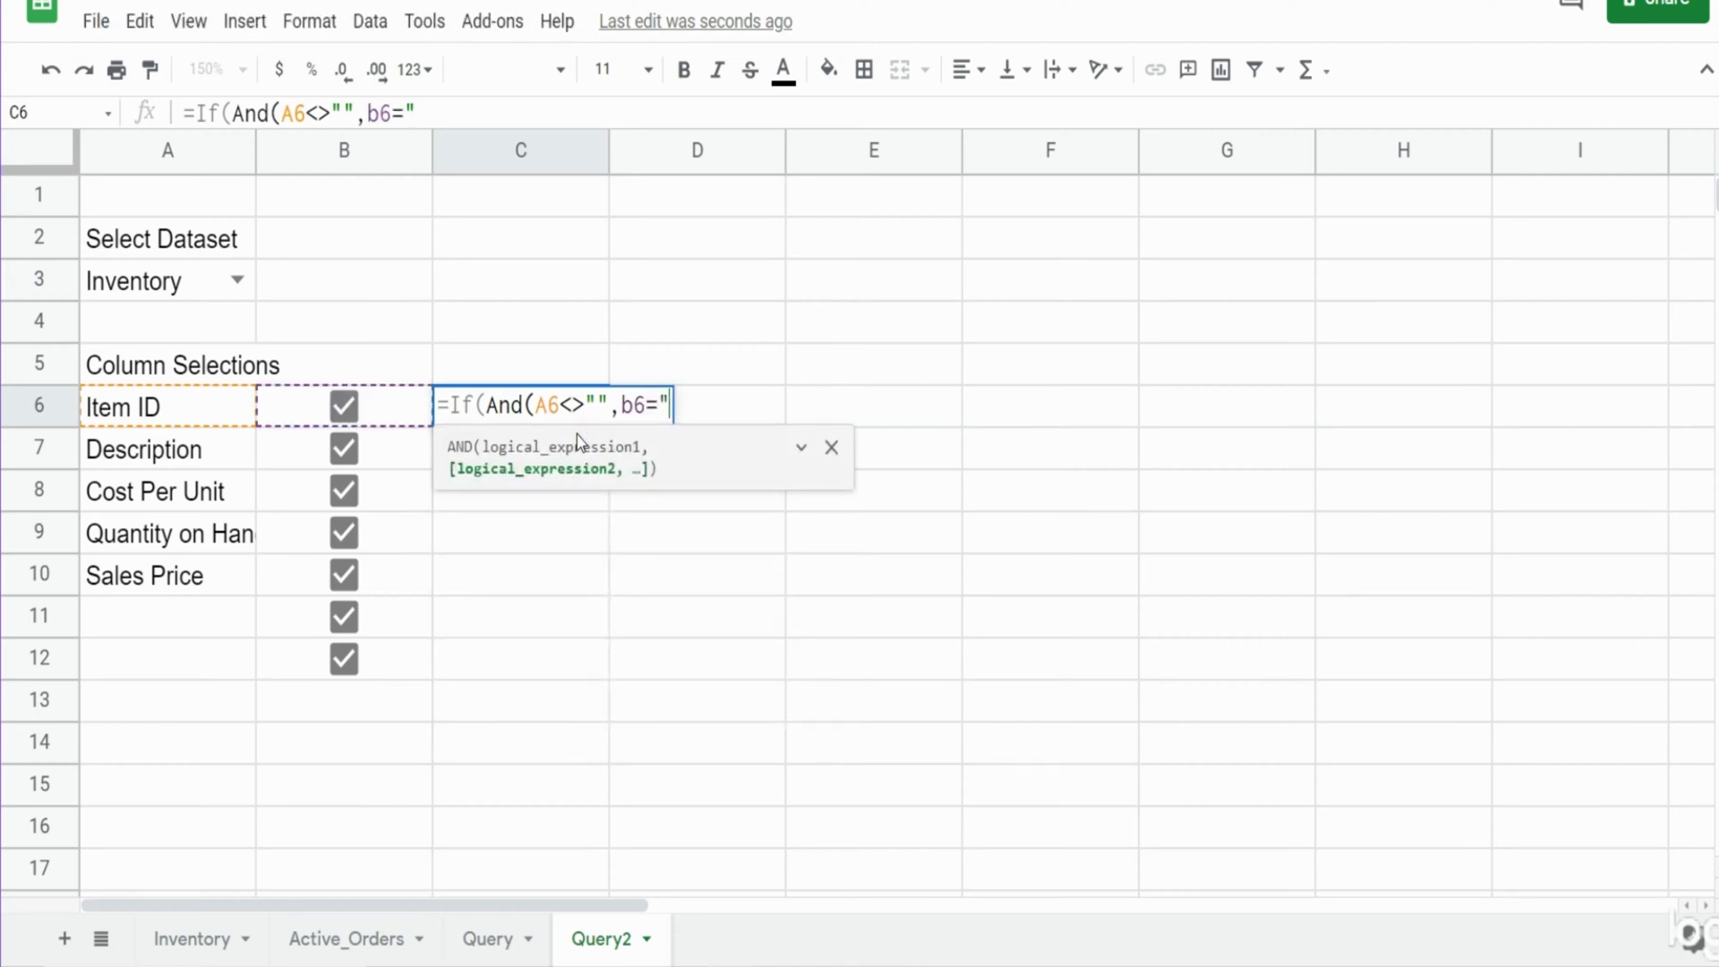
{"action": "key", "text": "BackSpace"}
{"action": "type", "text": "True"}
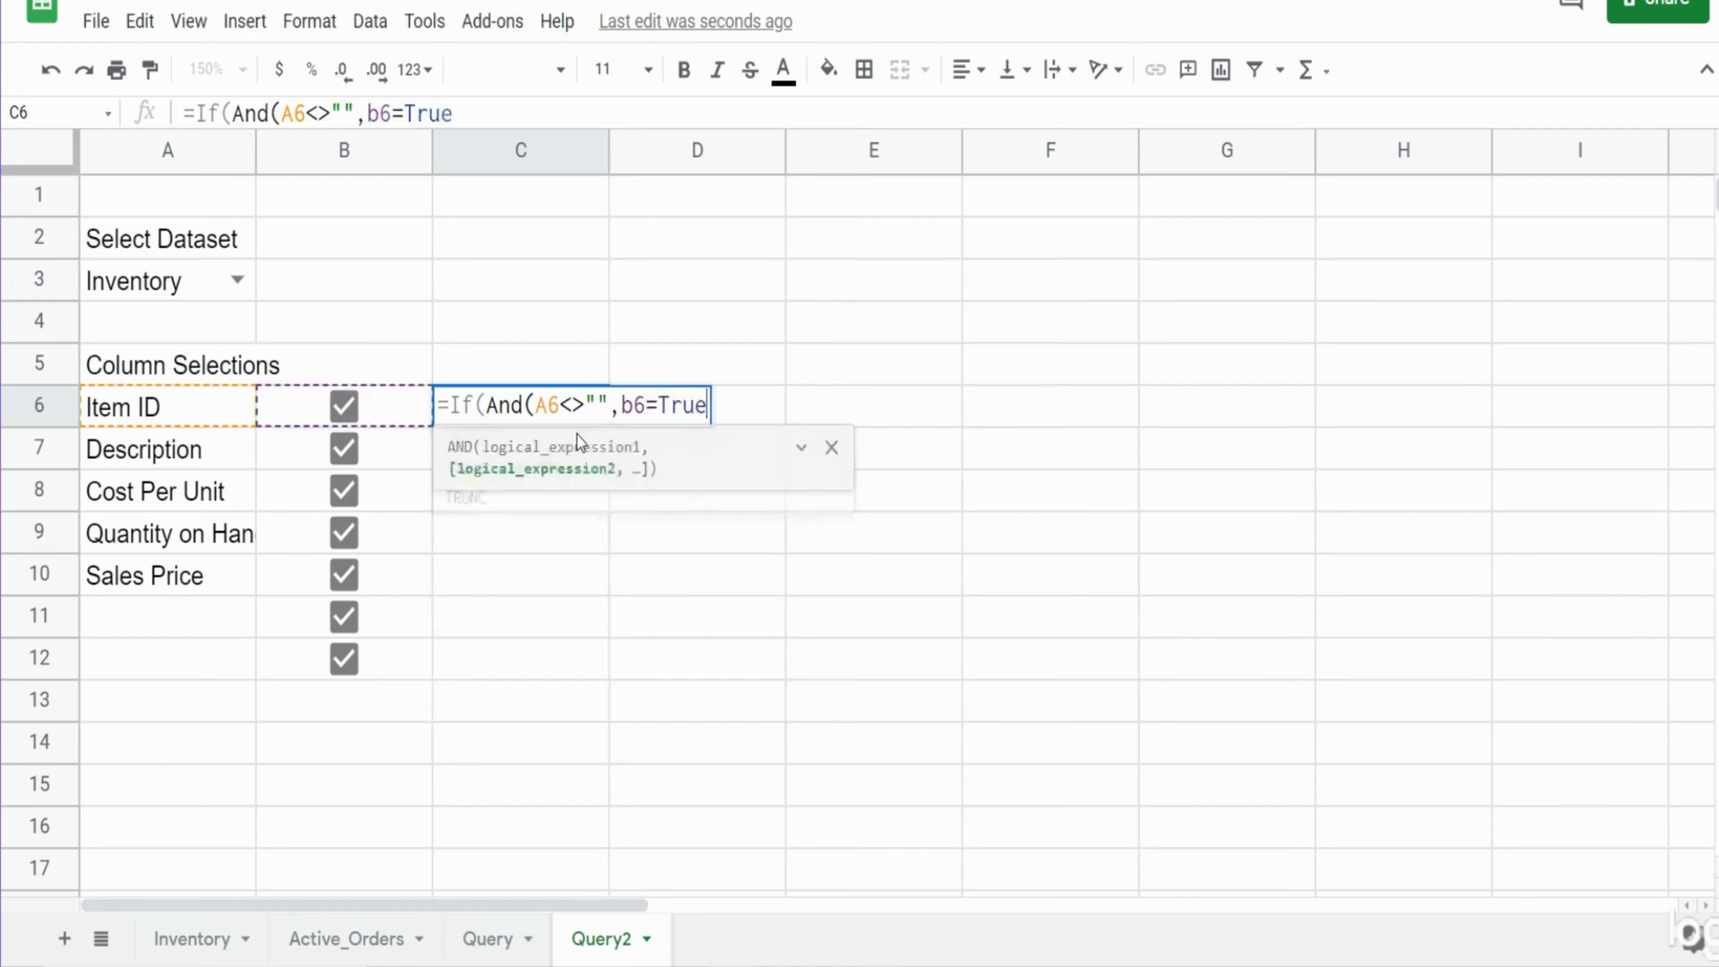
{"action": "type", "text": ")"}
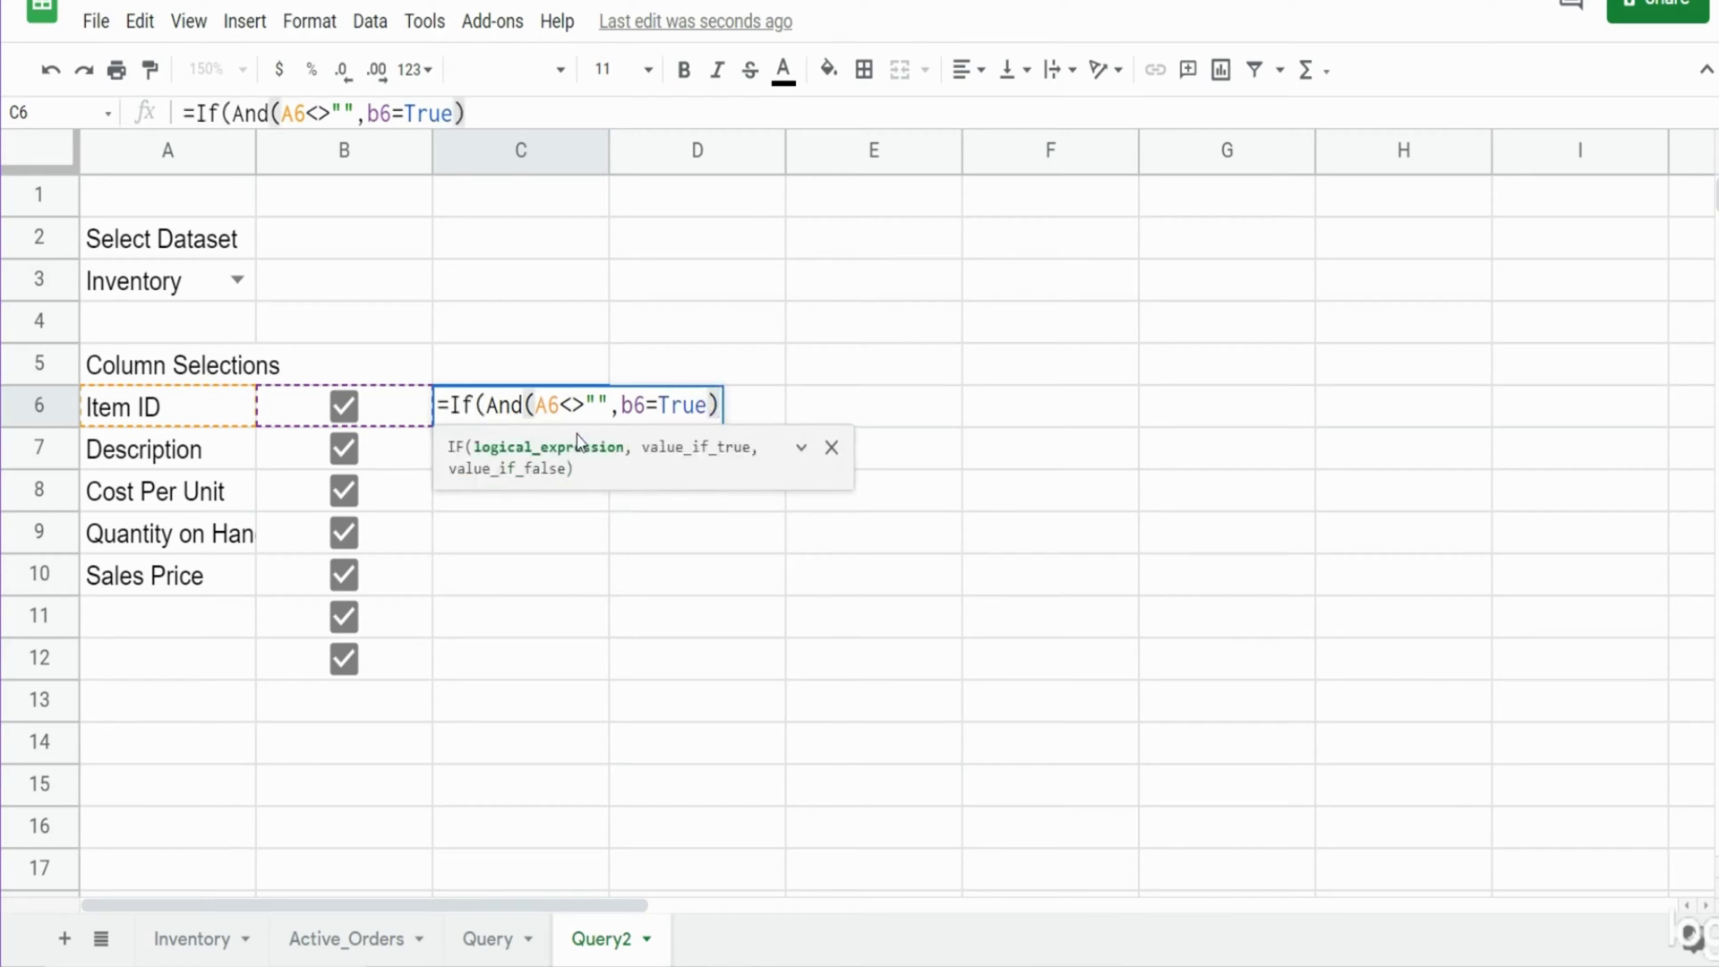
{"action": "type", "text": ","}
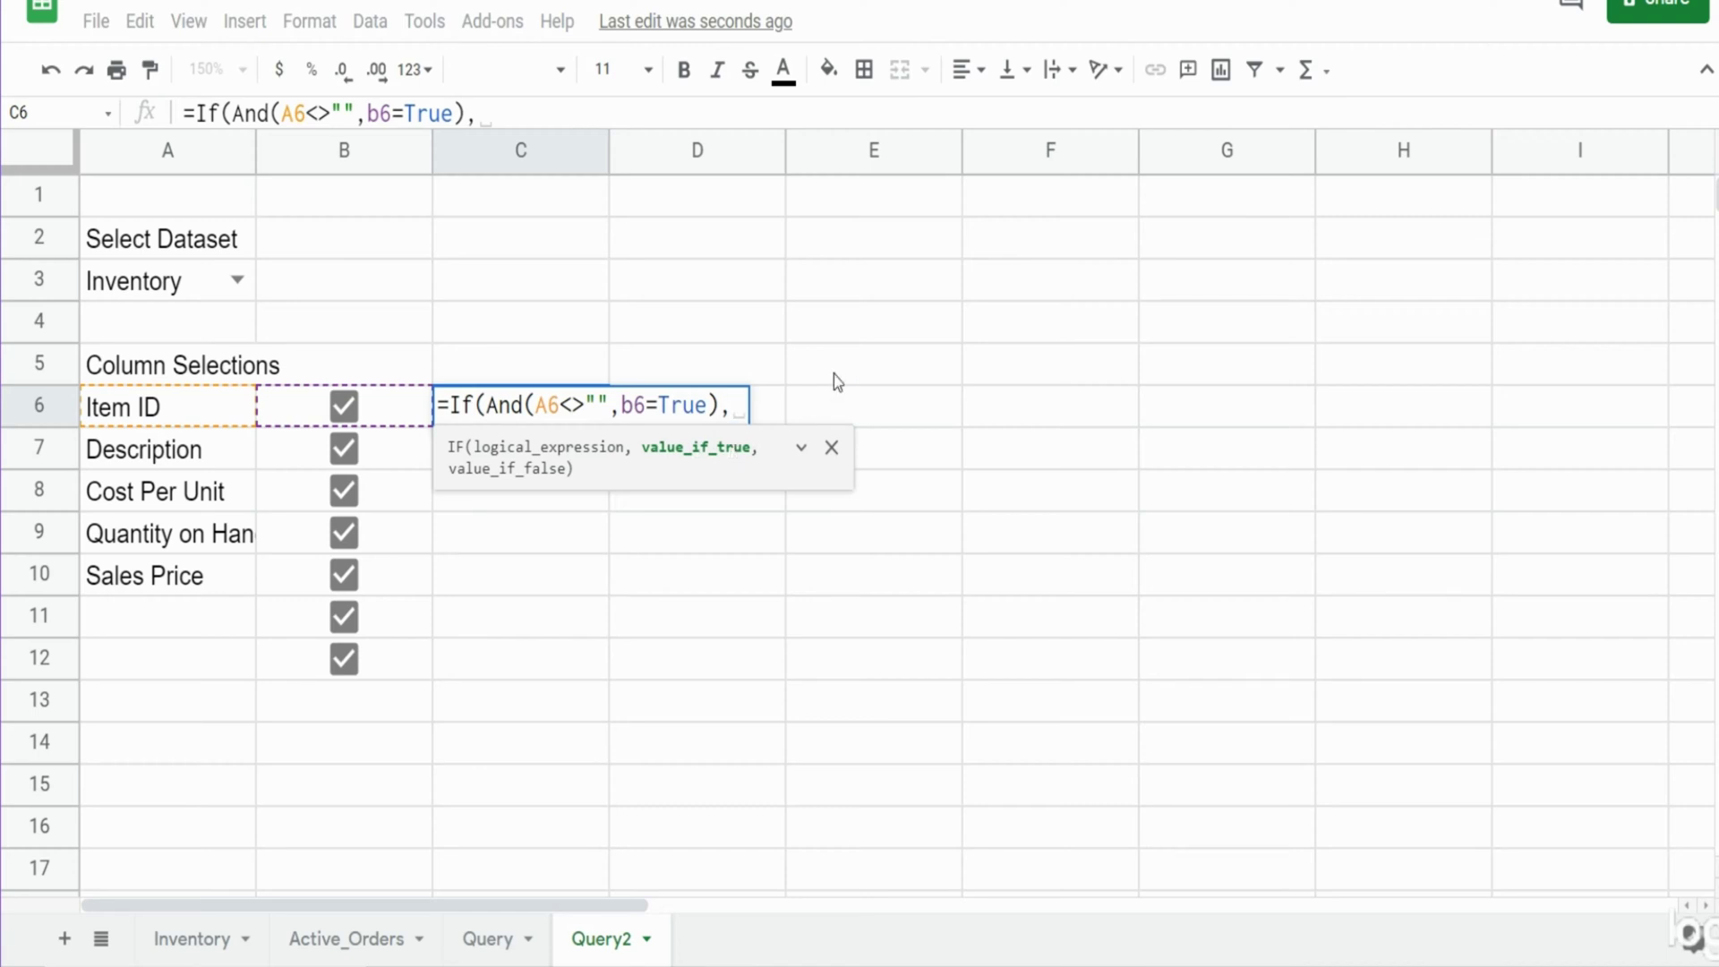
{"action": "type", "text": "\""}
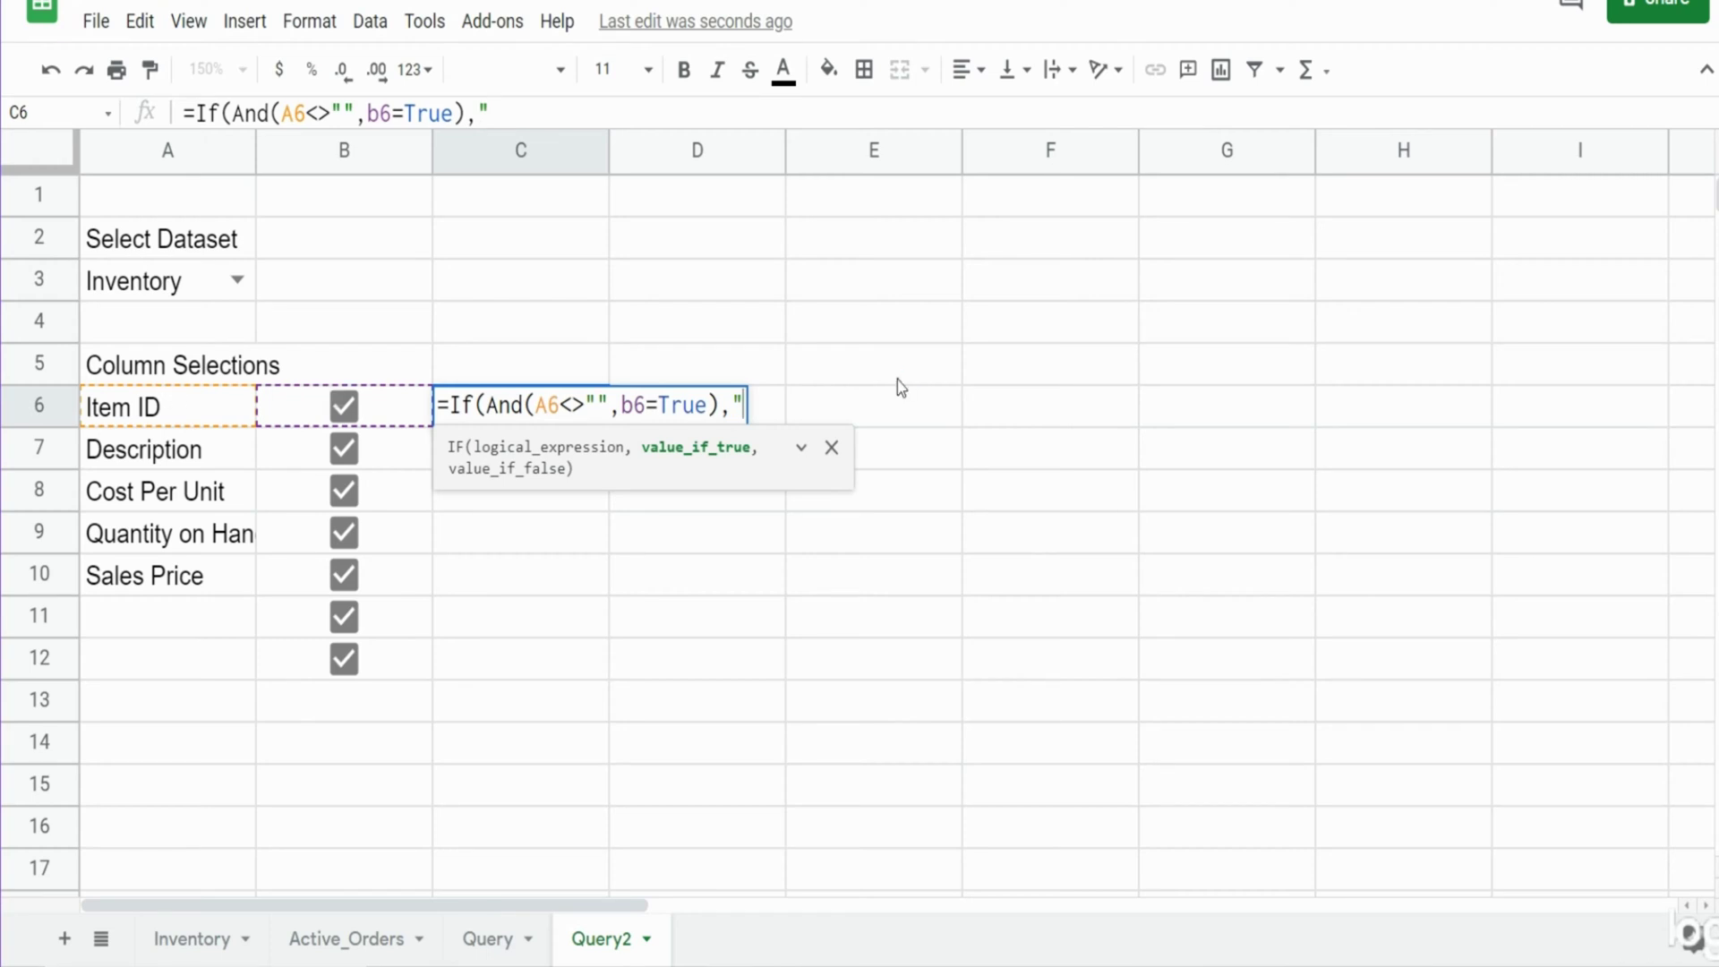
{"action": "type", "text": "A,\""}
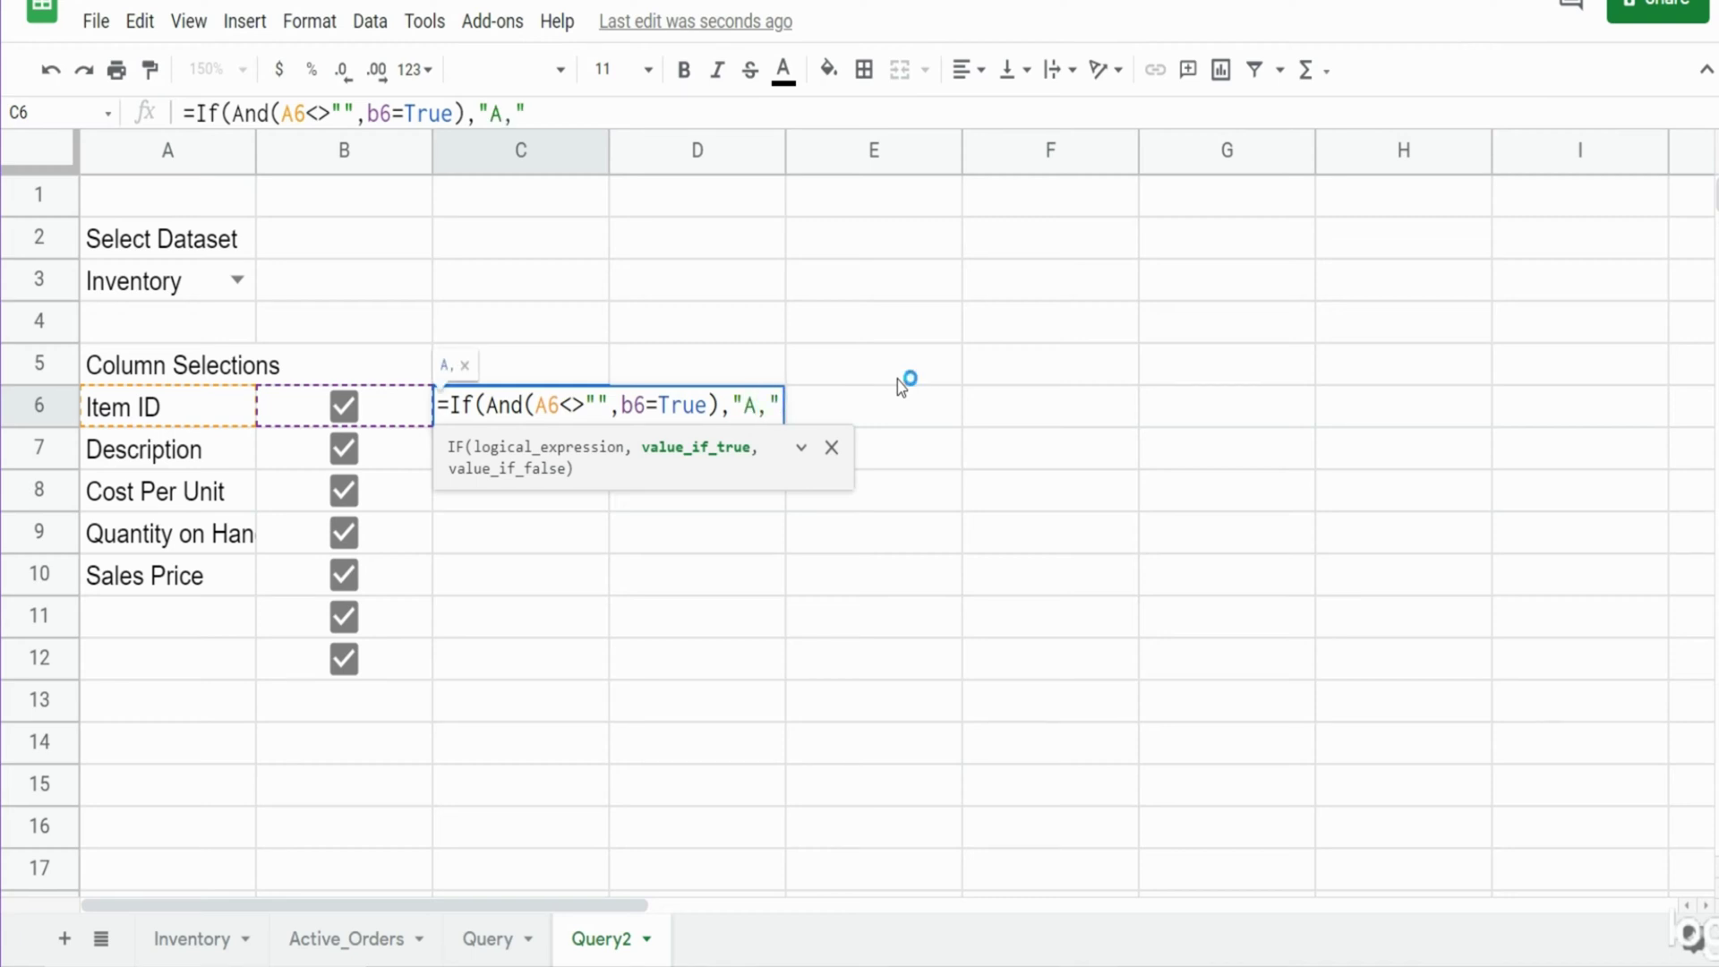
{"action": "type", "text": ",\"\""}
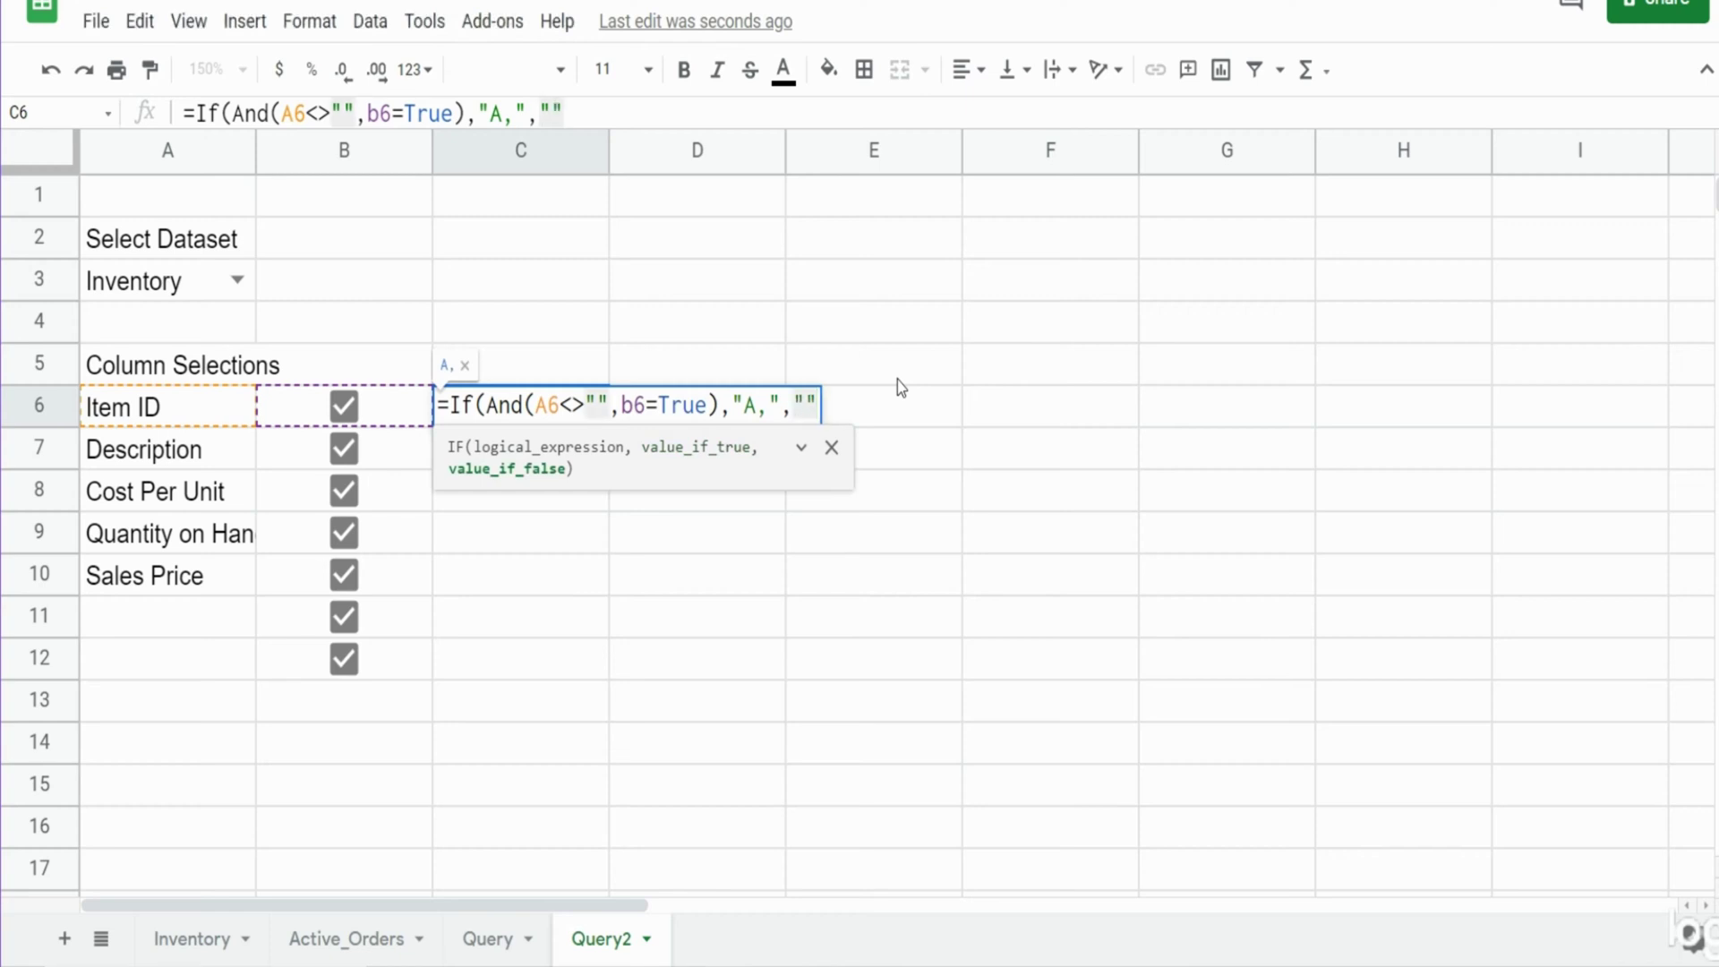
{"action": "type", "text": ")"}
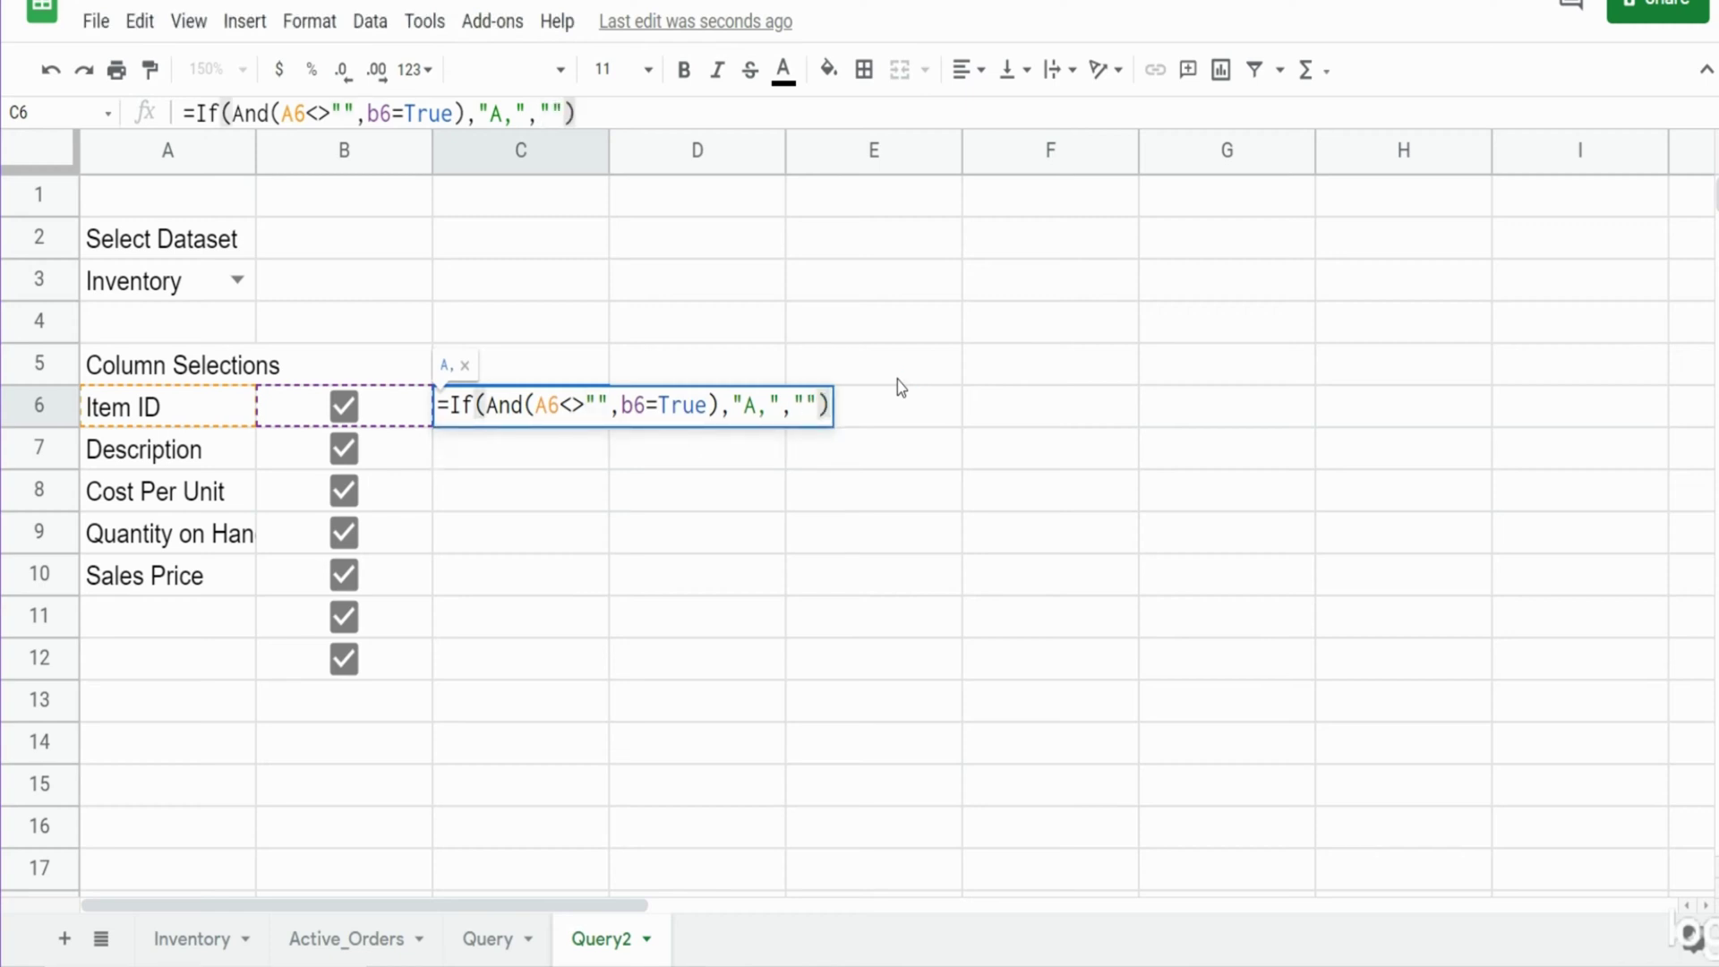
{"action": "key", "text": "Return"}
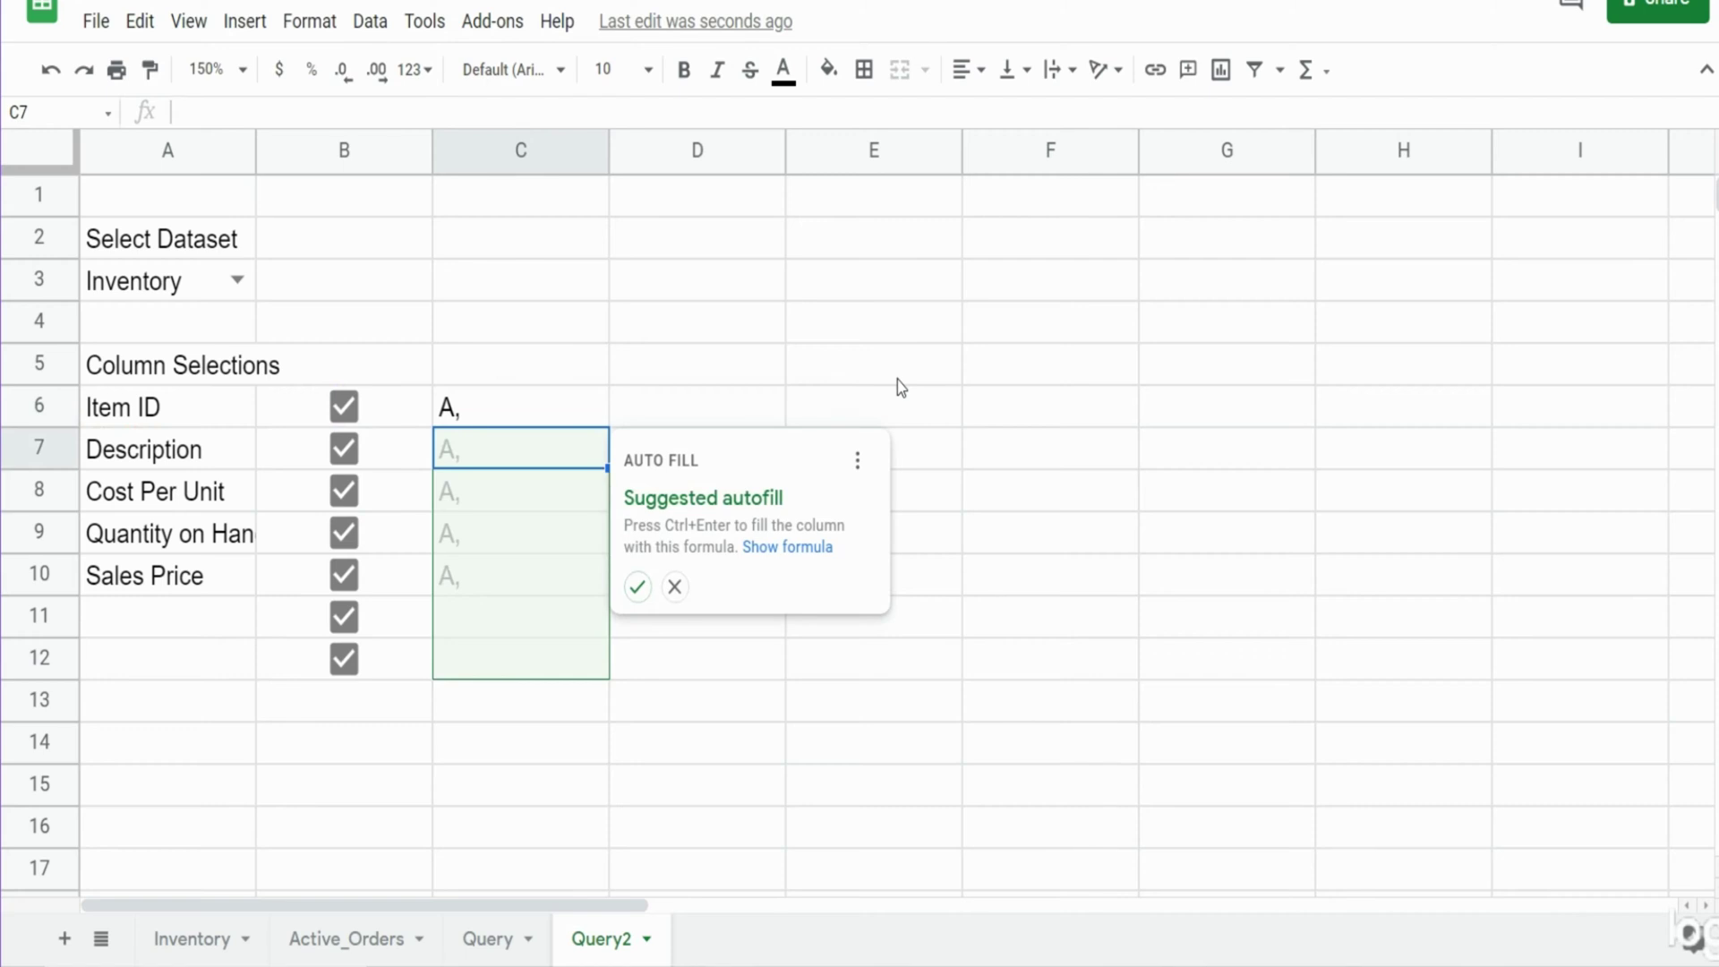
{"action": "left_click", "coordinate": [638, 587]}
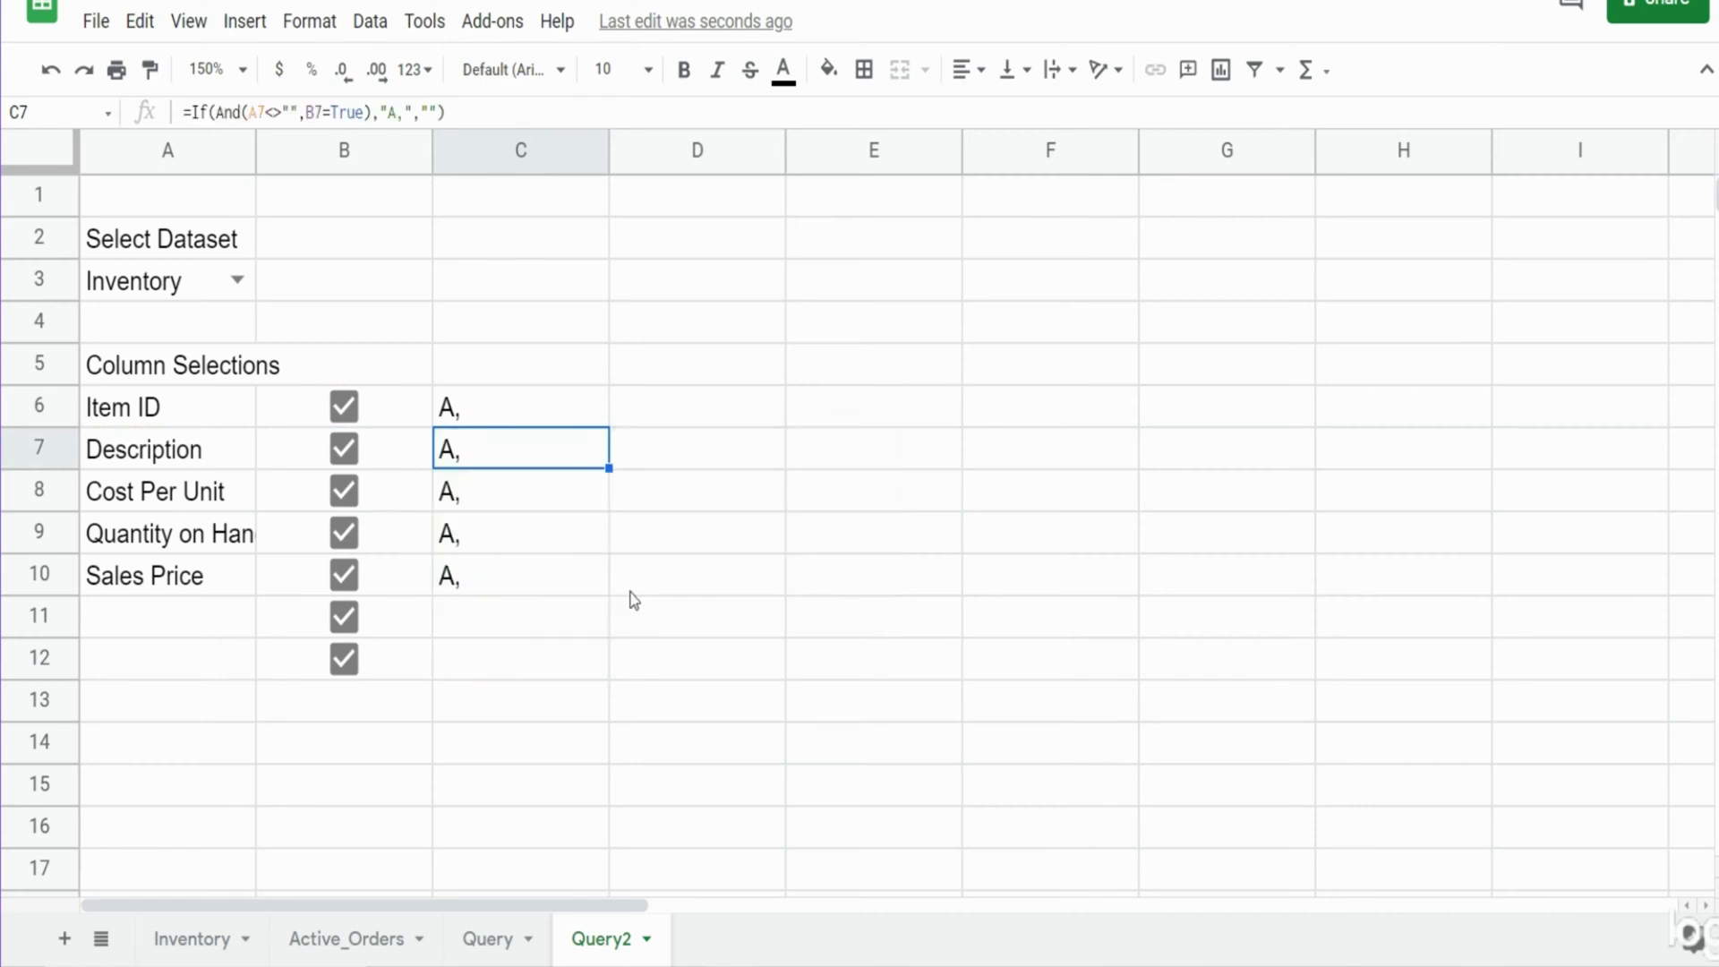
- Edit the formula in C7 so that its true result is "B,"
{"action": "double_click", "coordinate": [537, 462]}
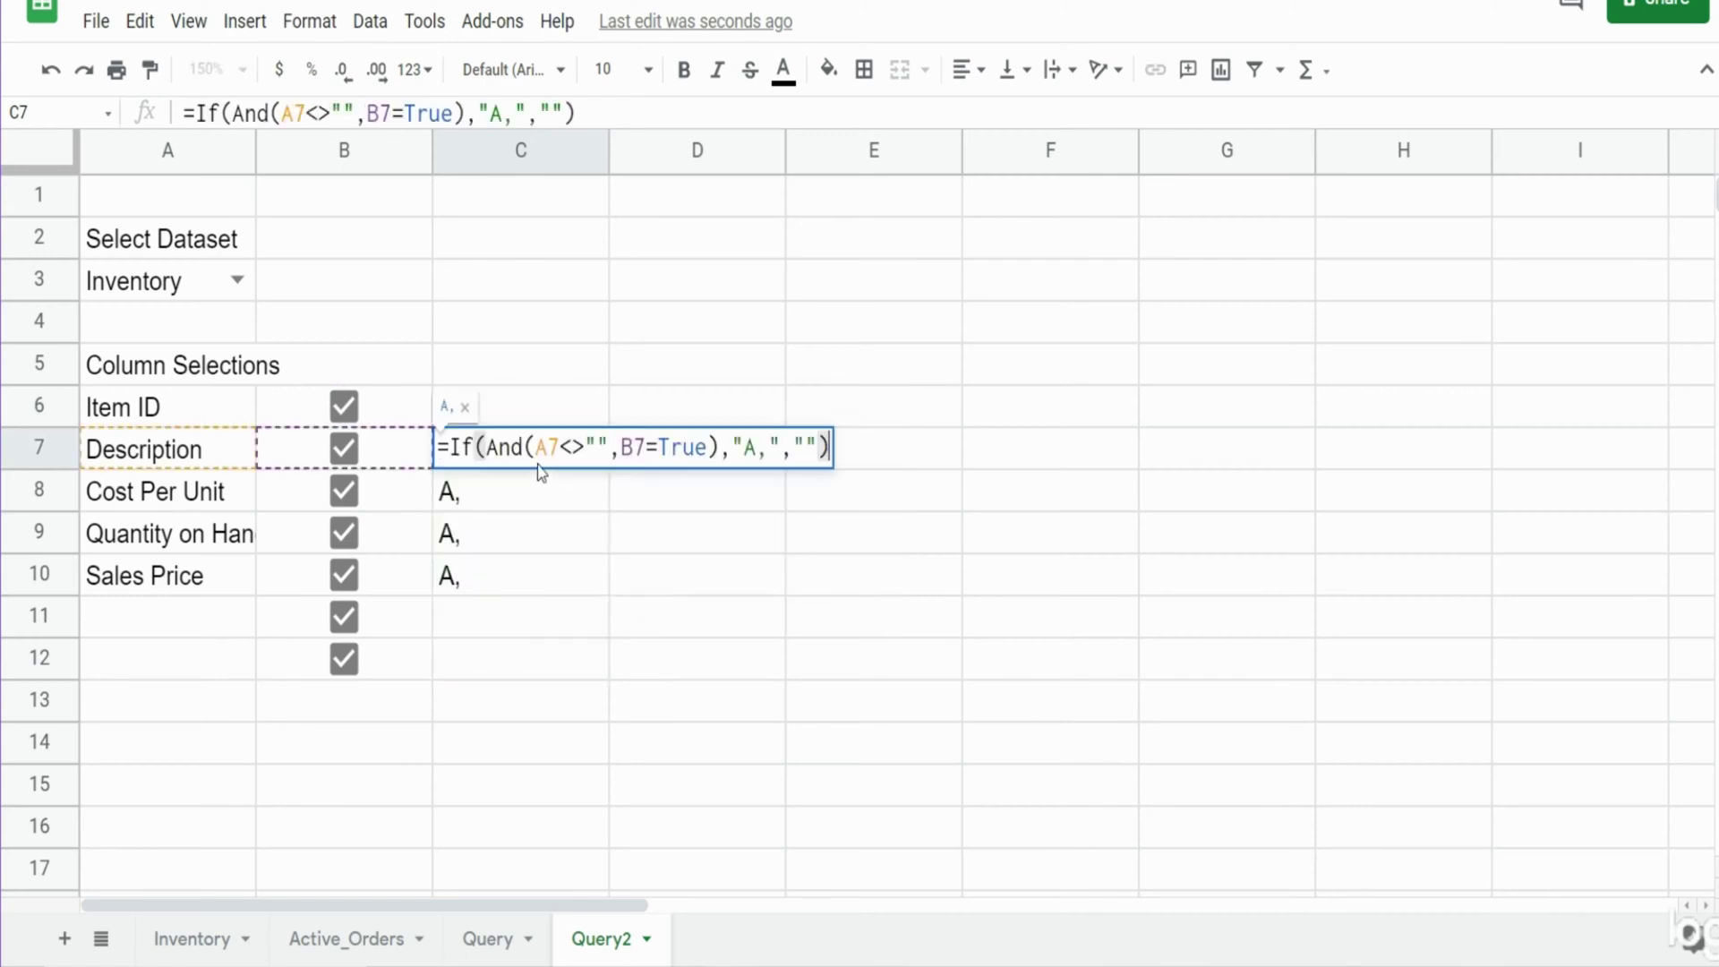
{"action": "left_click", "coordinate": [757, 448]}
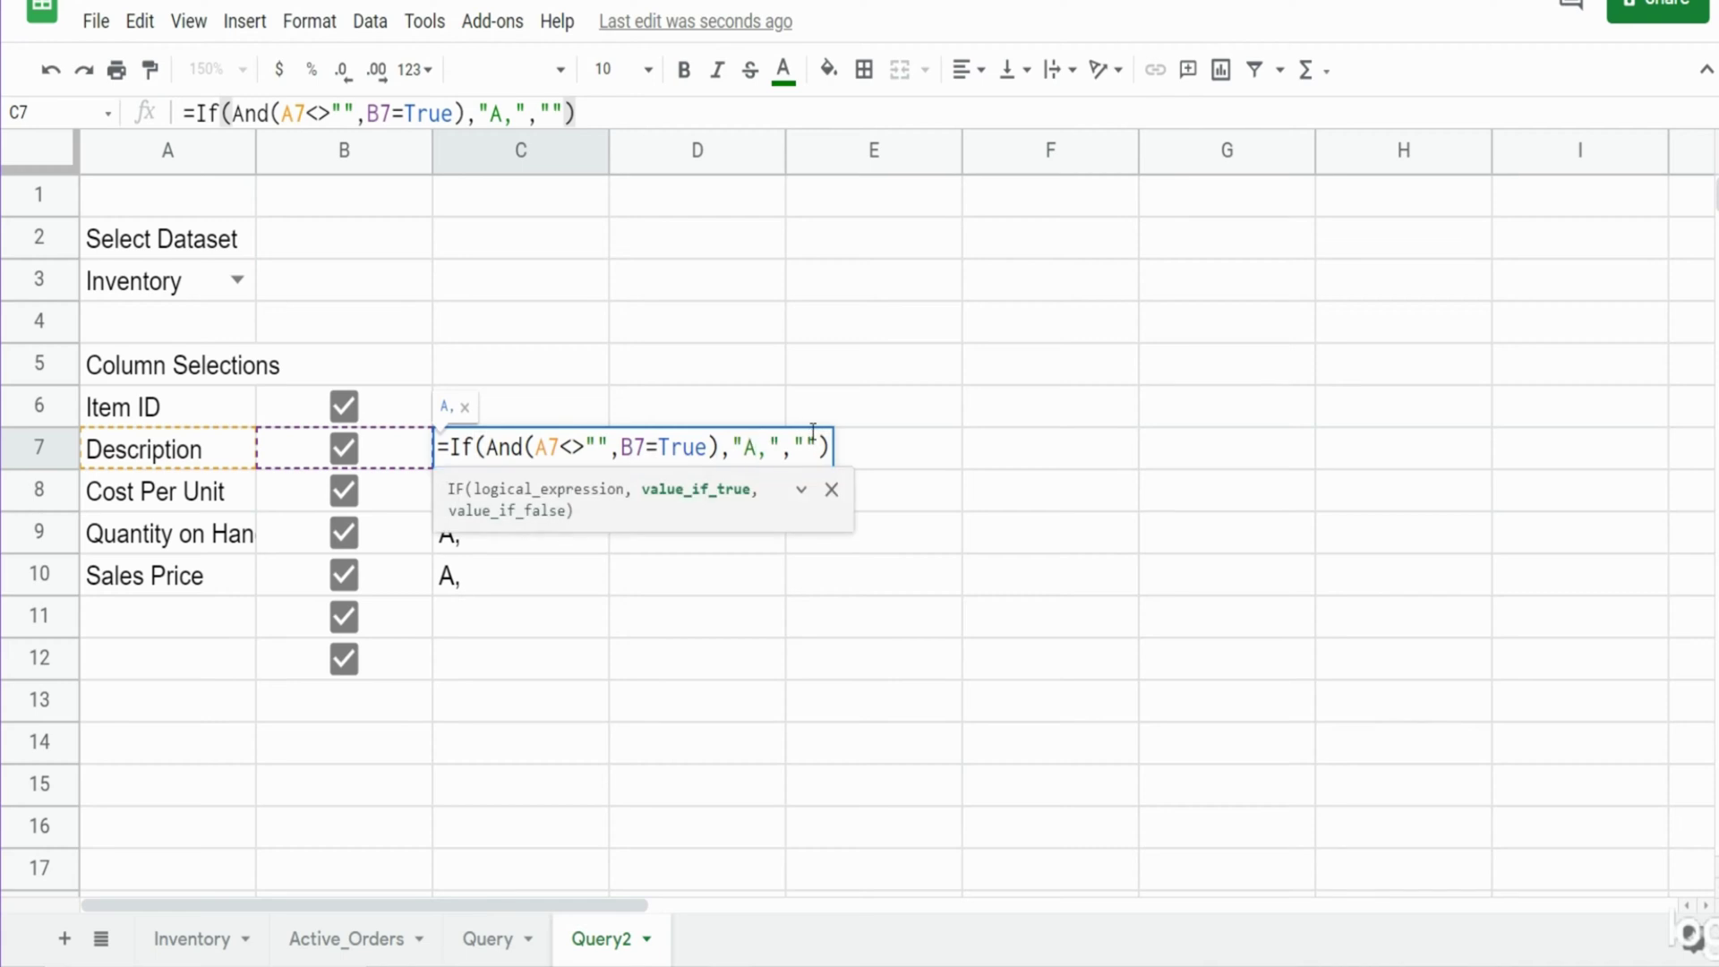
{"action": "key", "text": "BackSpace"}
{"action": "type", "text": "B"}
{"action": "key", "text": "Return"}
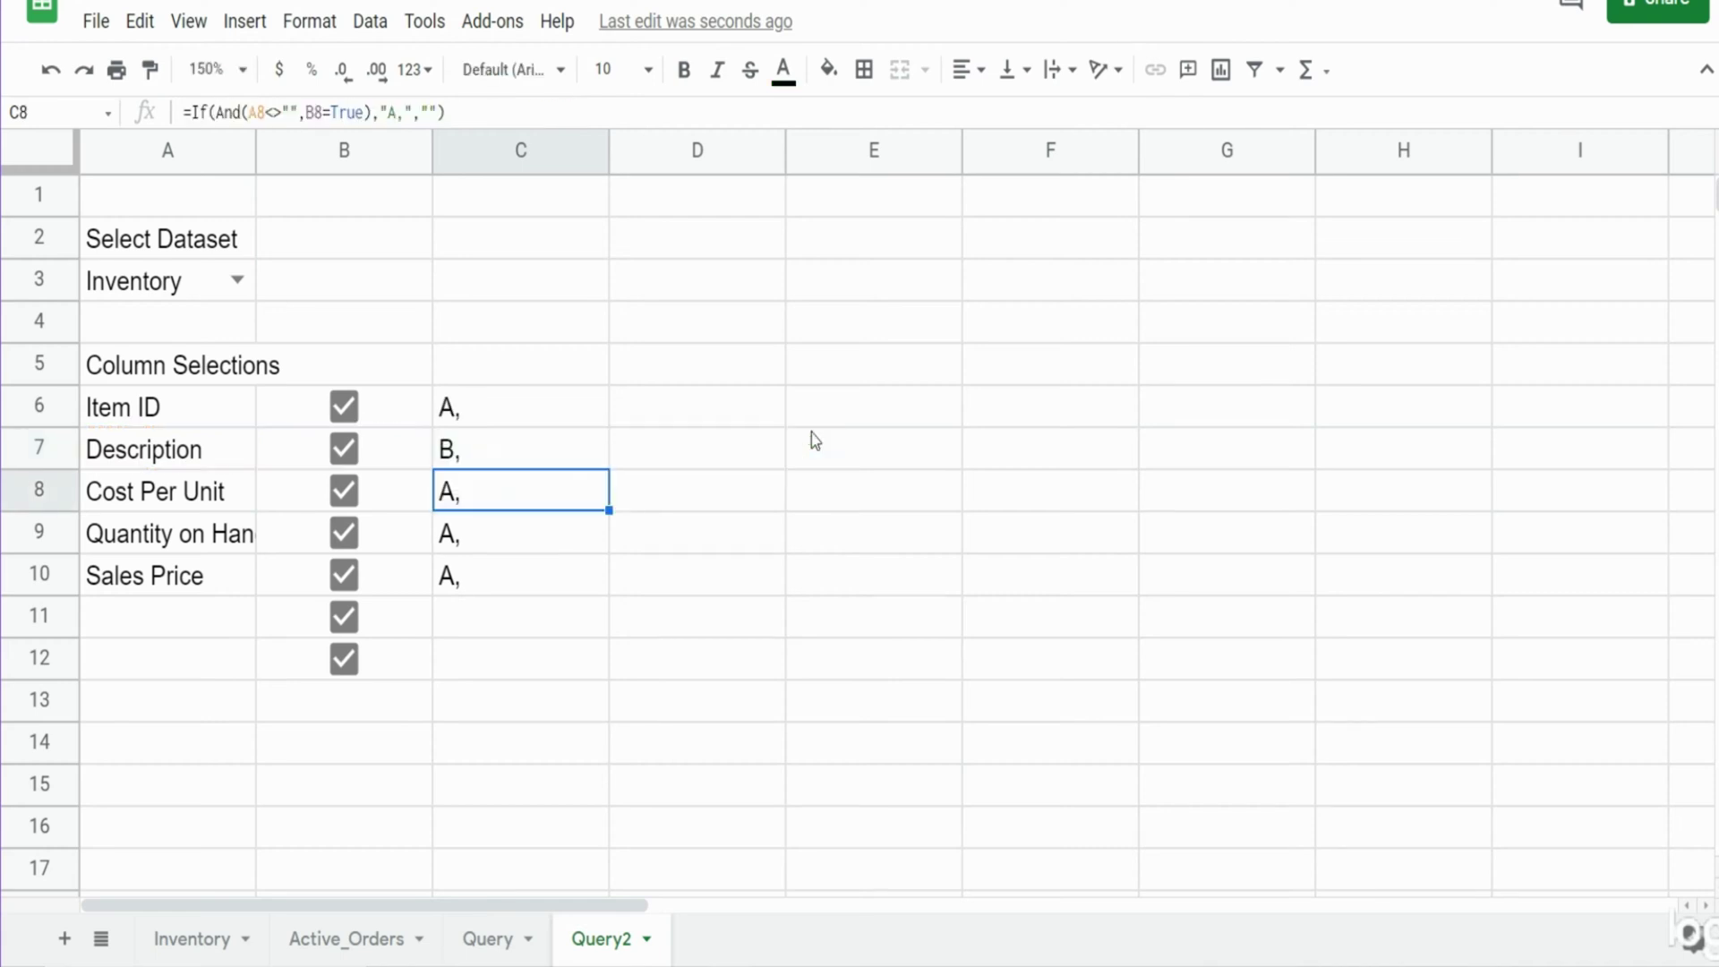
- Edit the formula in C8 so that its true result is "C,"
{"action": "key", "text": "Return"}
{"action": "left_click", "coordinate": [756, 489]}
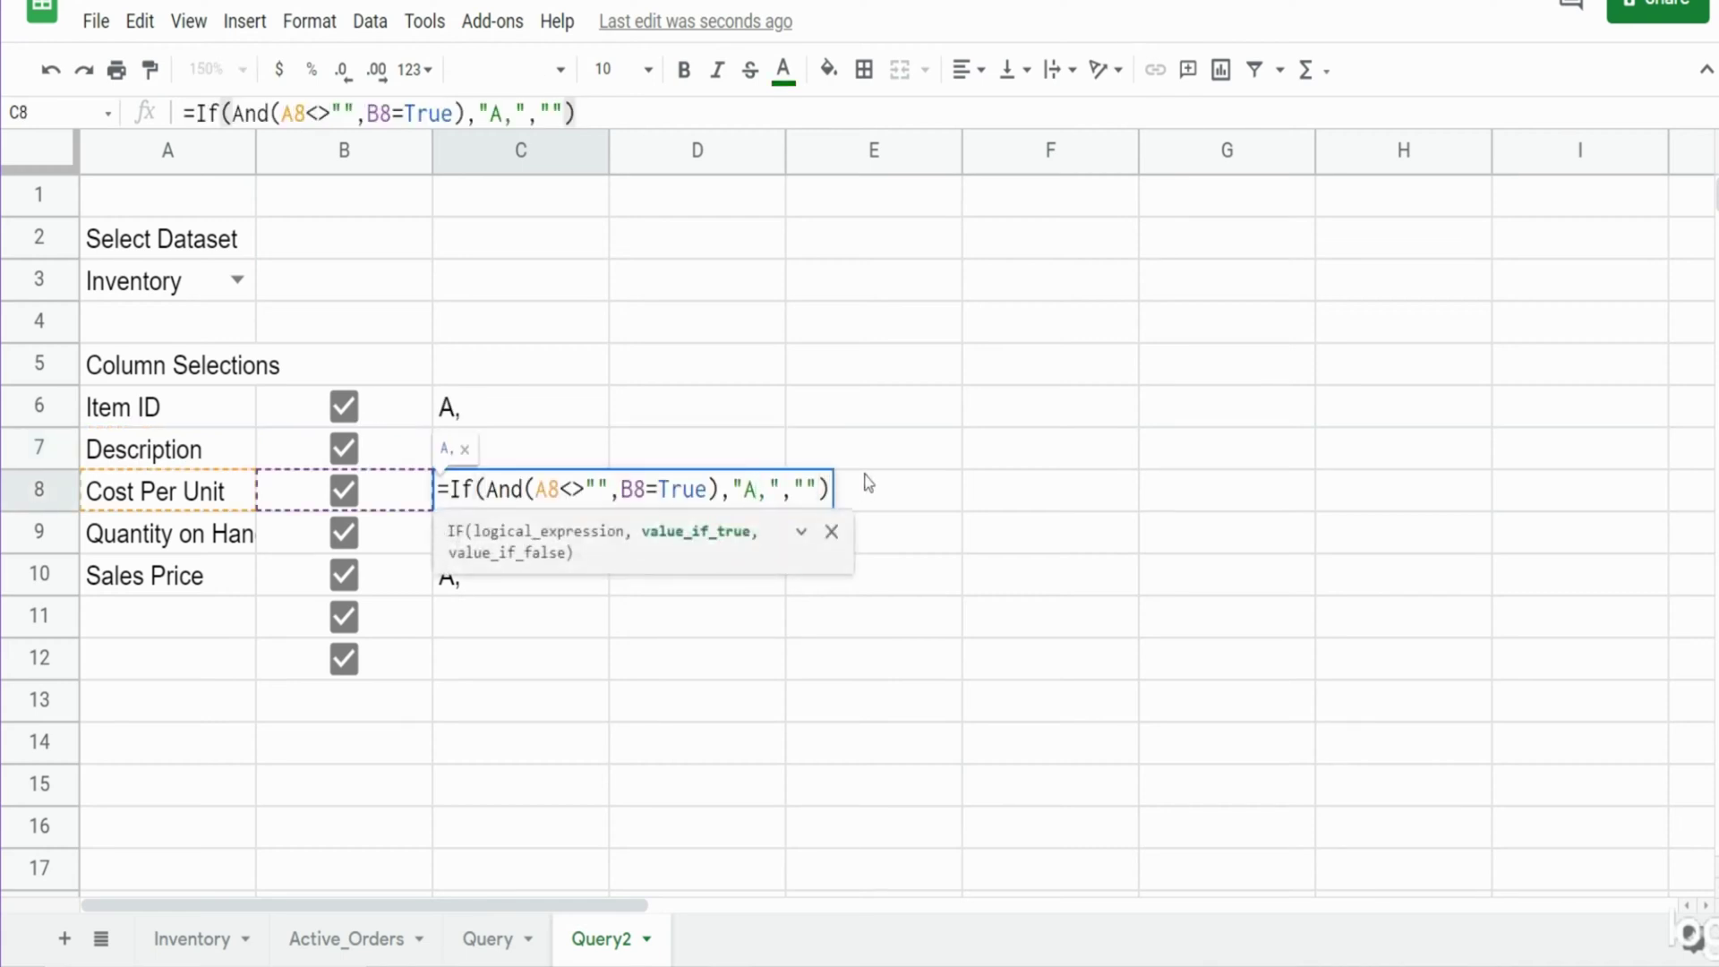
{"action": "key", "text": "BackSpace"}
{"action": "type", "text": "C"}
{"action": "key", "text": "Return"}
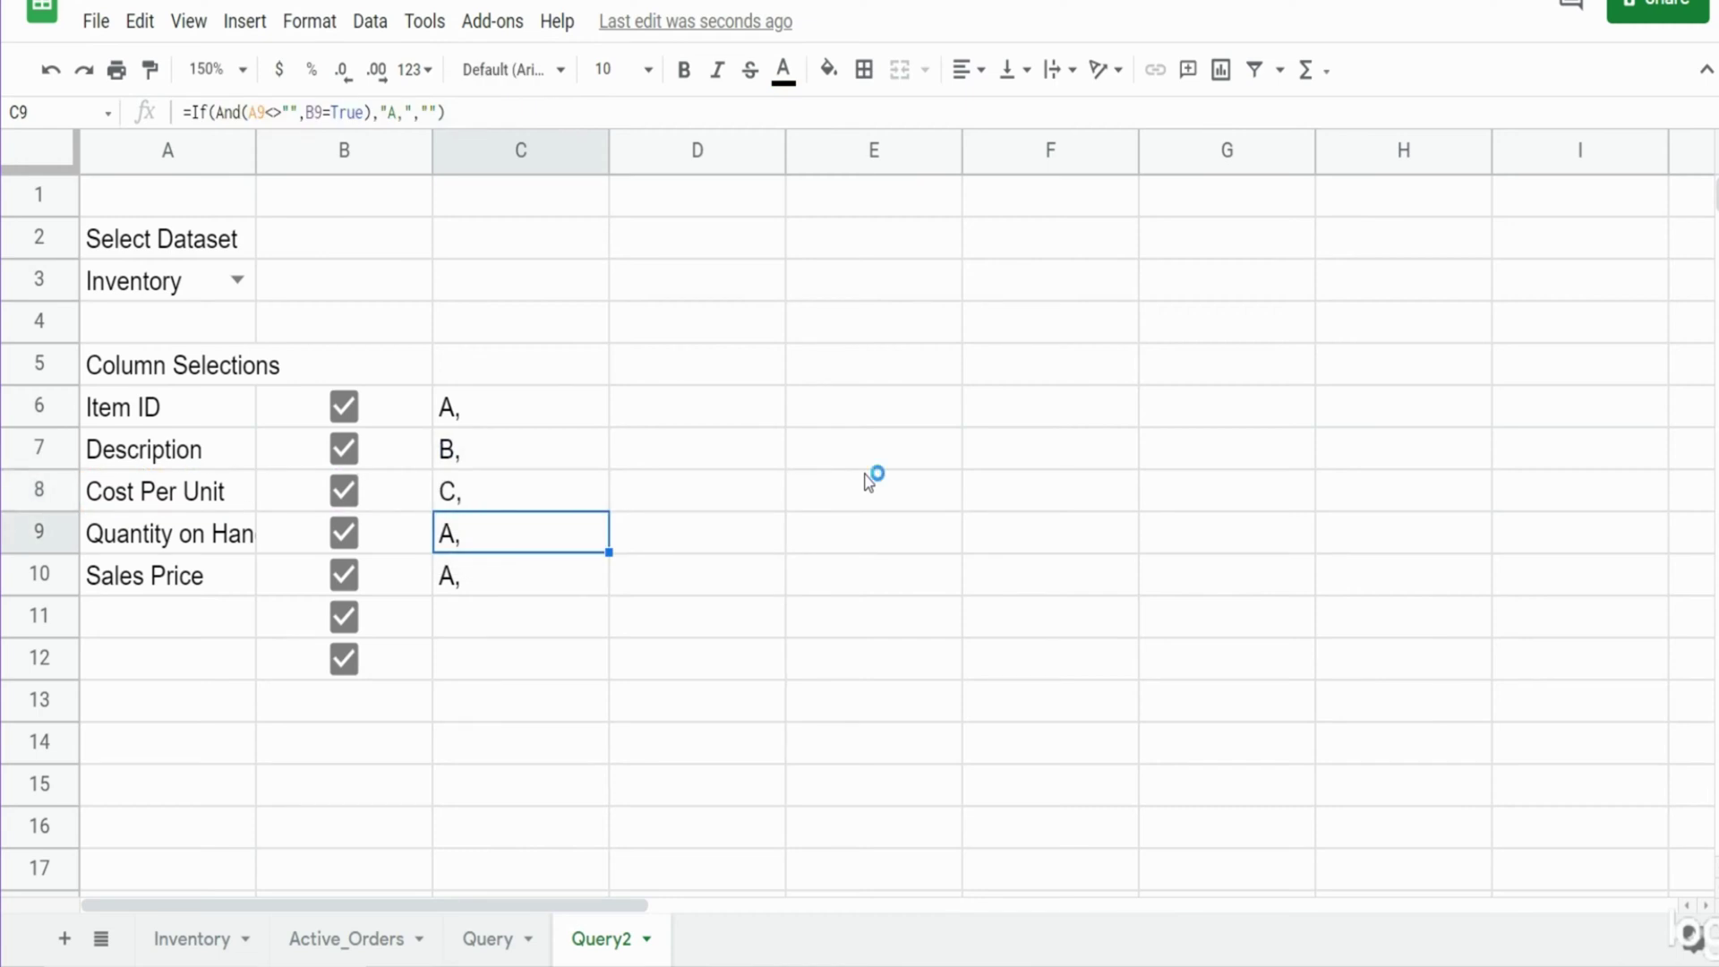
- Edit the formula in C9 so that its true result is "D,"
{"action": "key", "text": "Return"}
{"action": "left_click", "coordinate": [759, 534]}
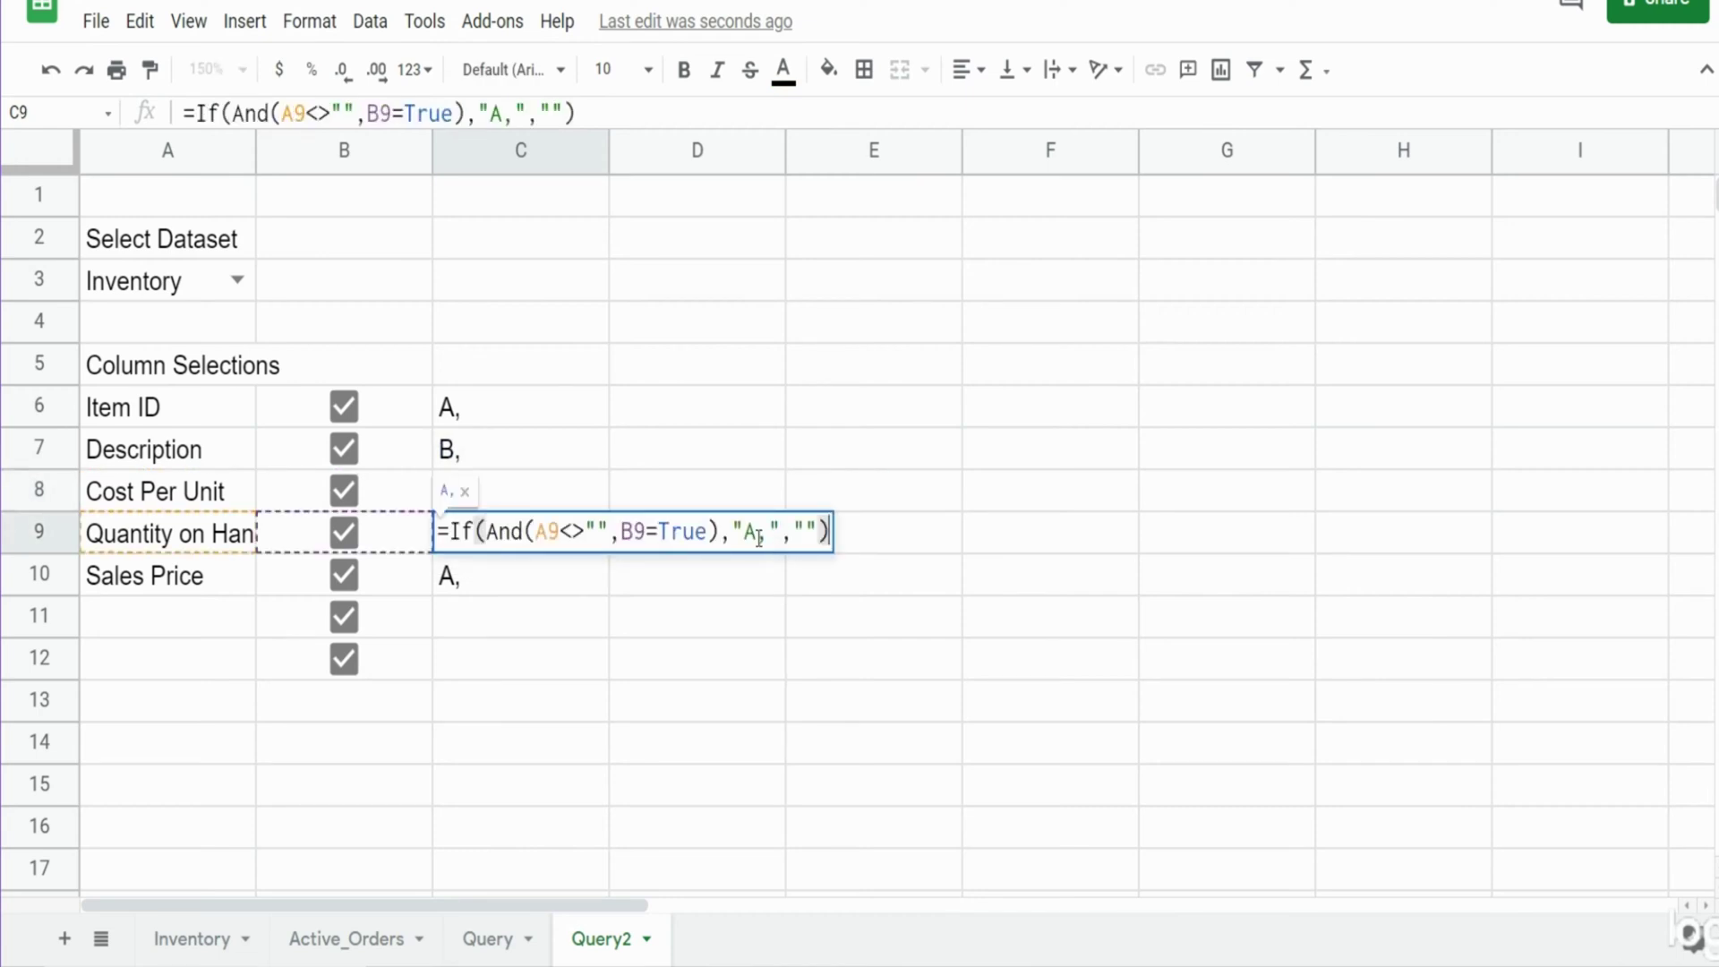
{"action": "key", "text": "BackSpace"}
{"action": "type", "text": "D"}
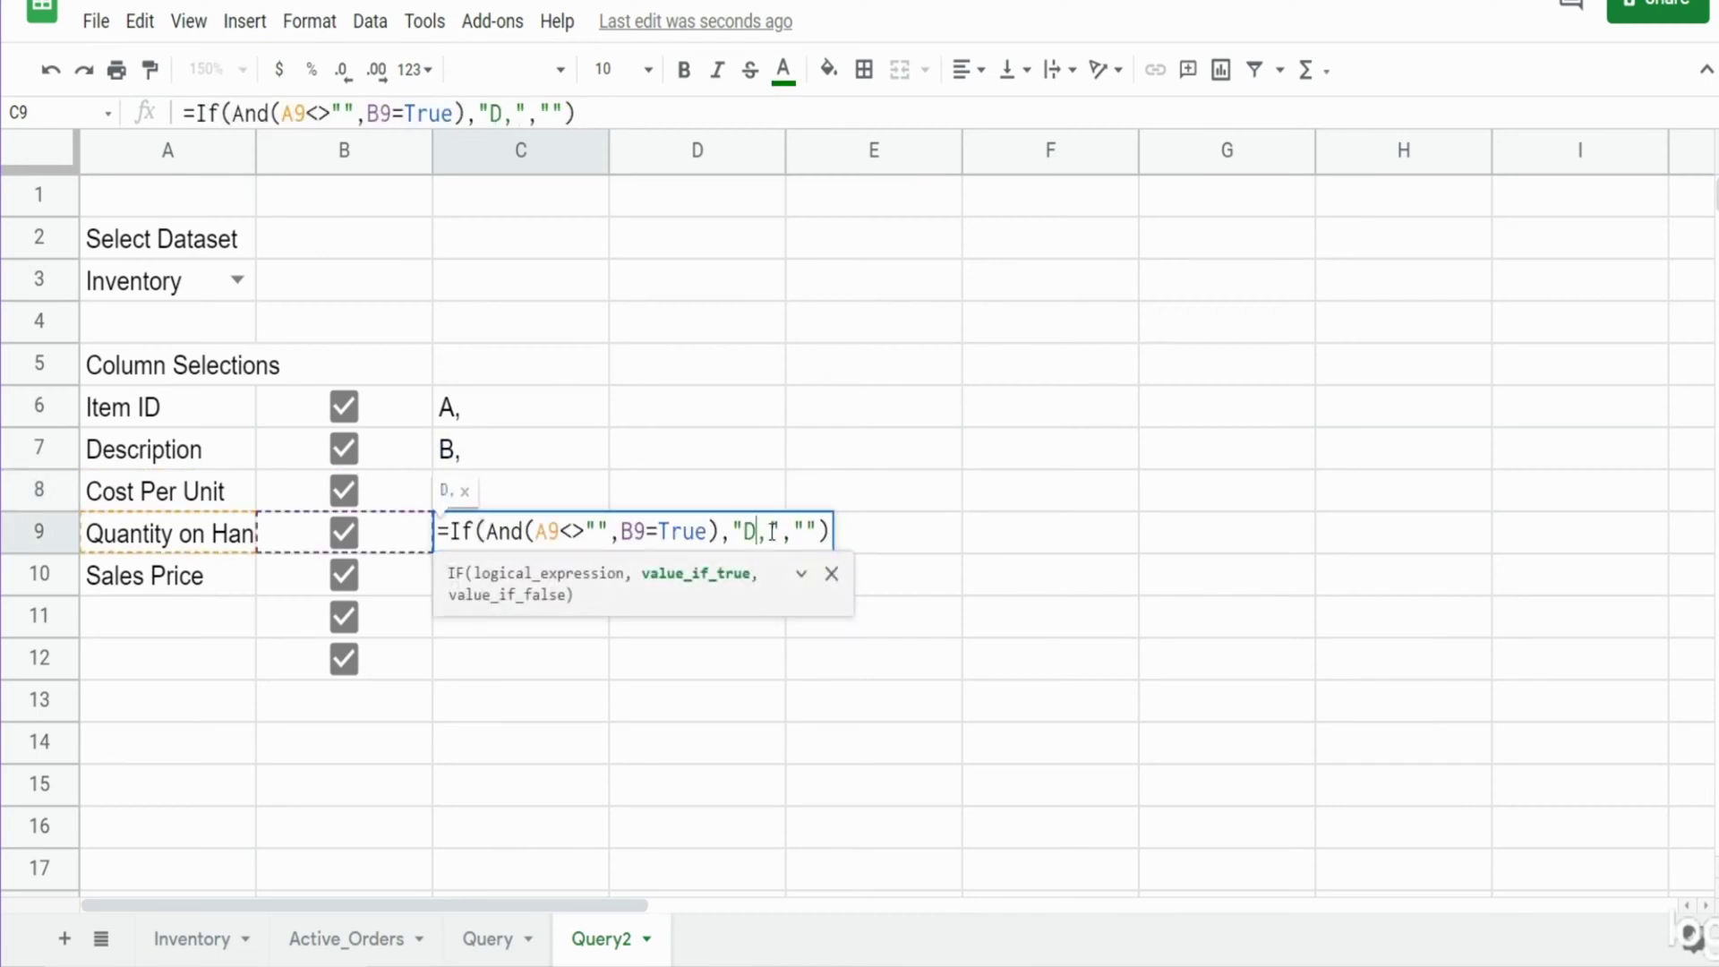
{"action": "key", "text": "Return"}
- Edit the formula in C10 so that its true result is "E,"
{"action": "key", "text": "Return"}
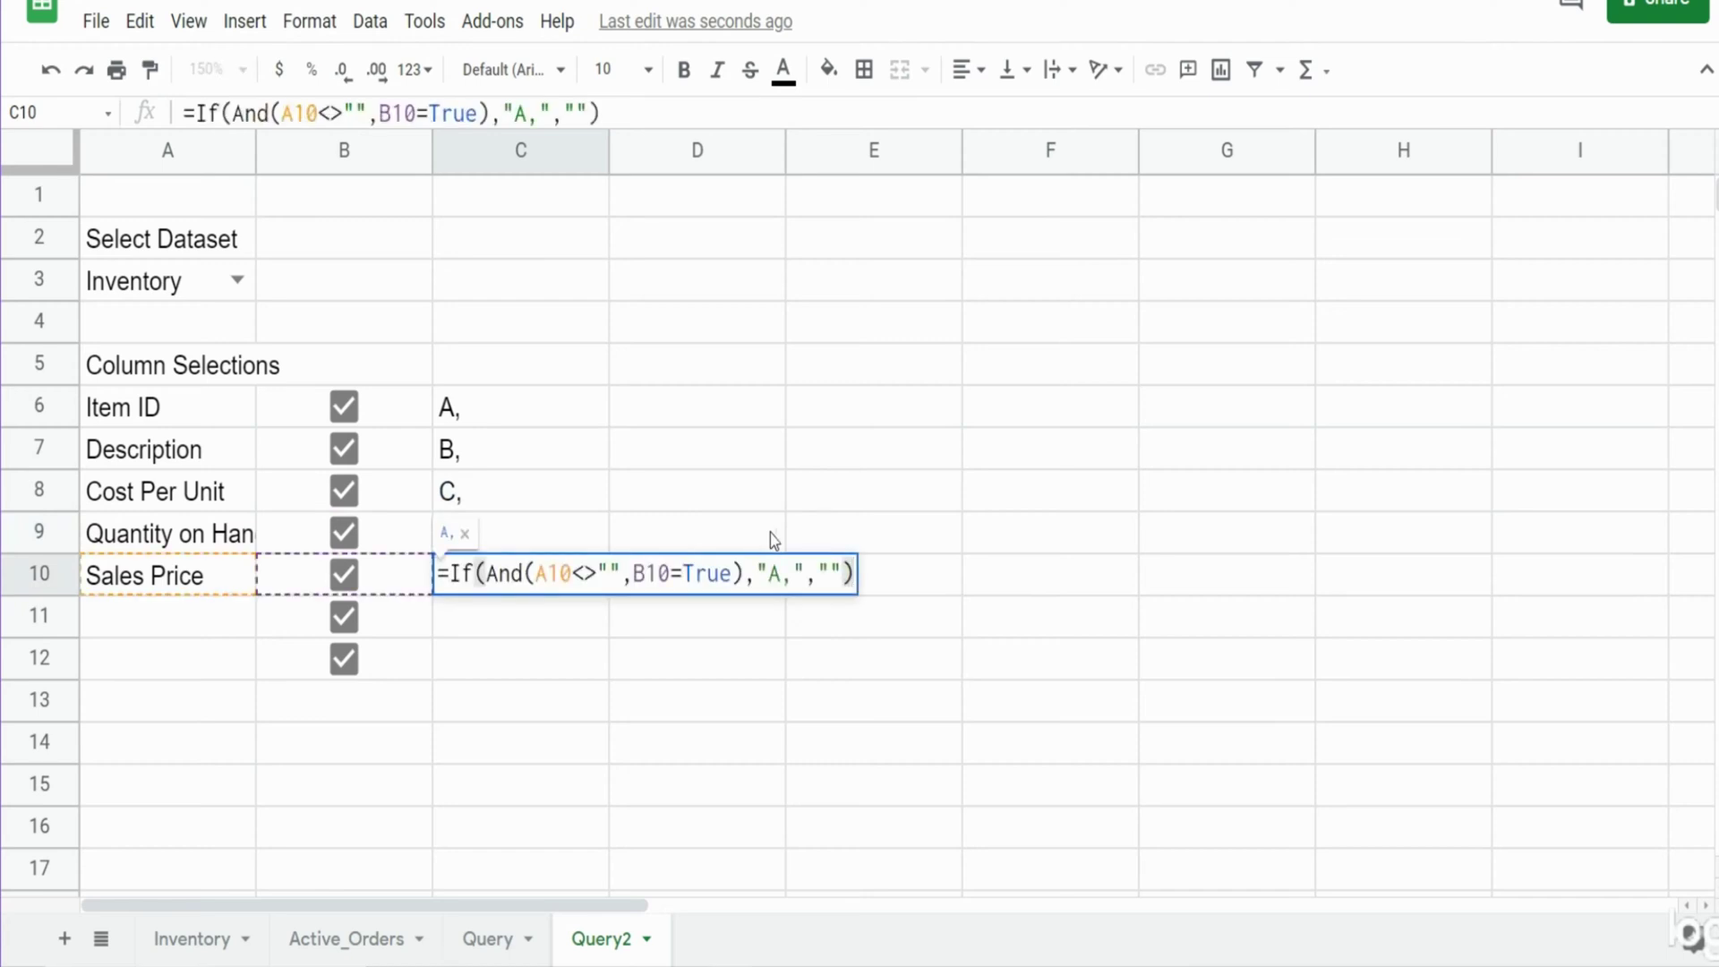
{"action": "left_click", "coordinate": [783, 573]}
{"action": "key", "text": "BackSpace"}
{"action": "type", "text": "E"}
{"action": "key", "text": "Return"}
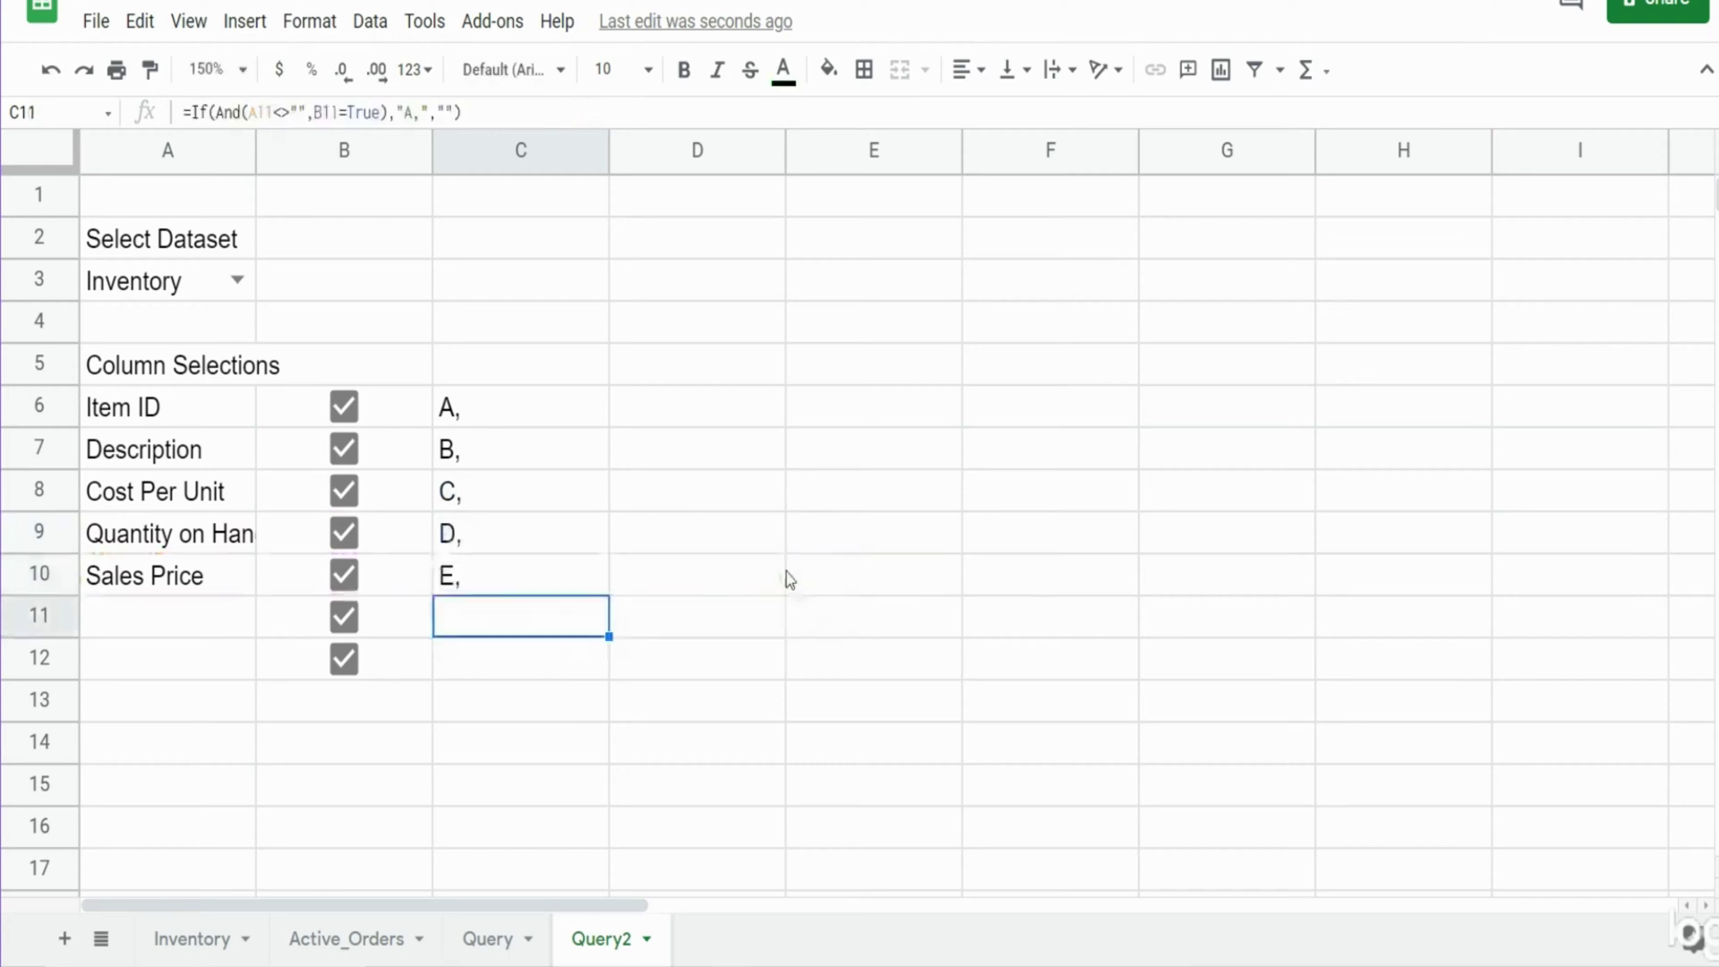
- Switch the dataset in A3 to Active_Orders and edit the C11 formula so that its true result is "F,"
{"action": "left_click", "coordinate": [233, 279]}
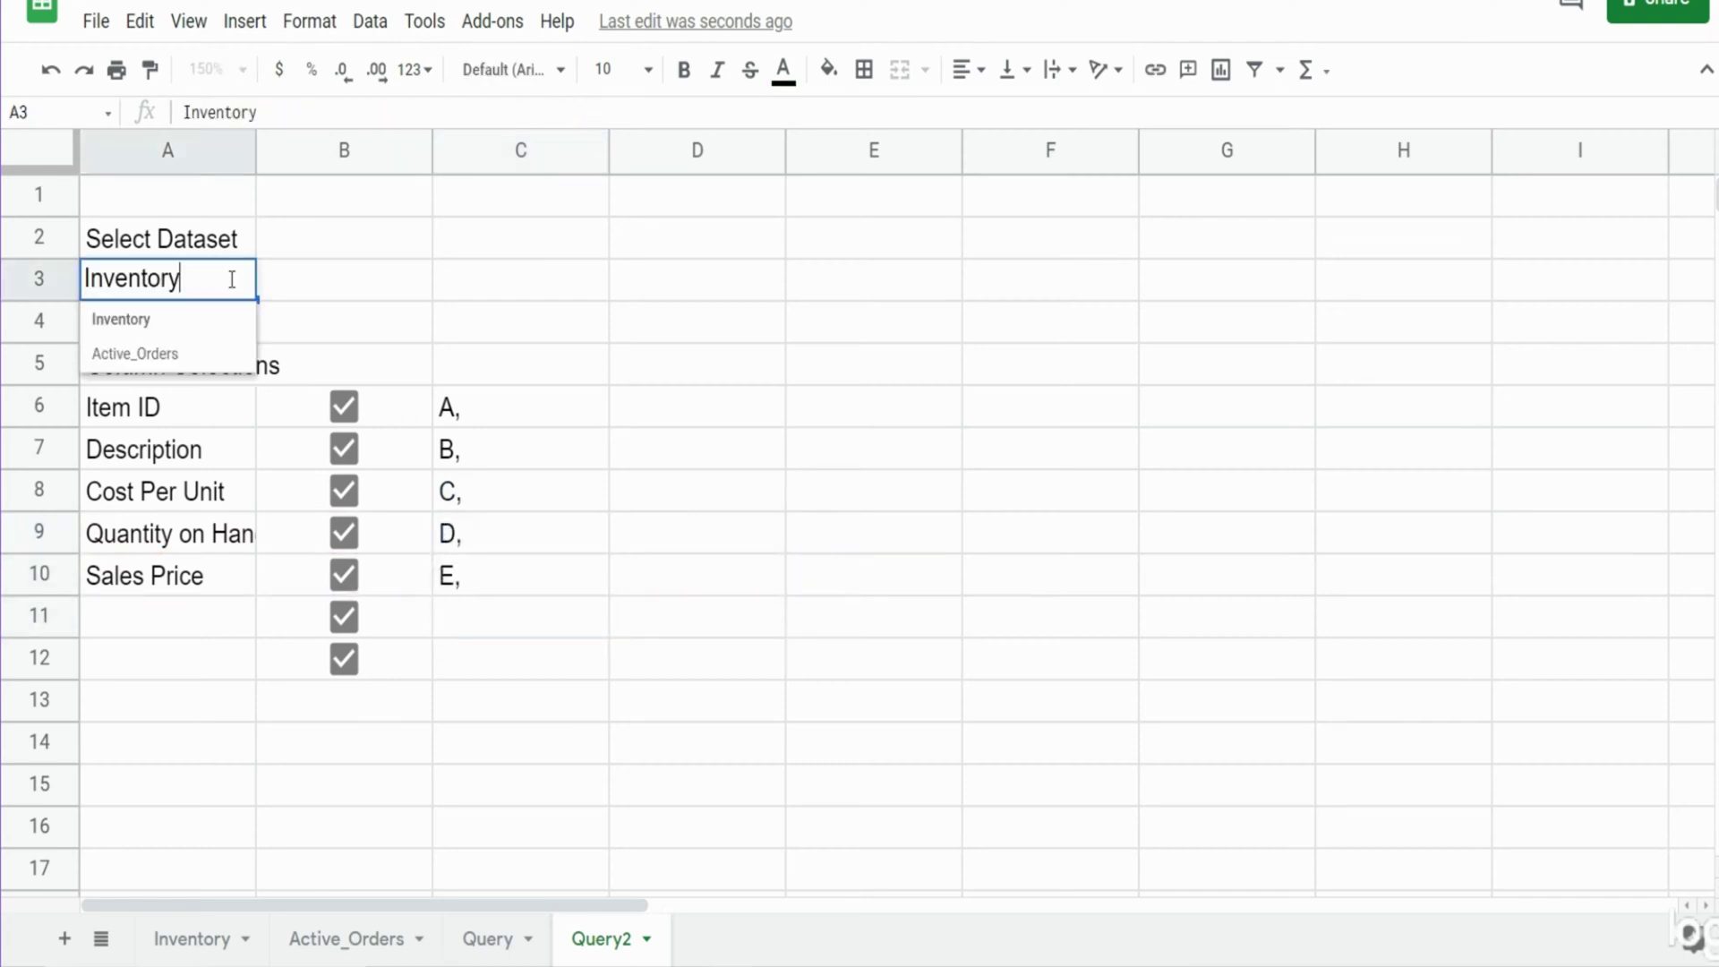
{"action": "left_click", "coordinate": [156, 358]}
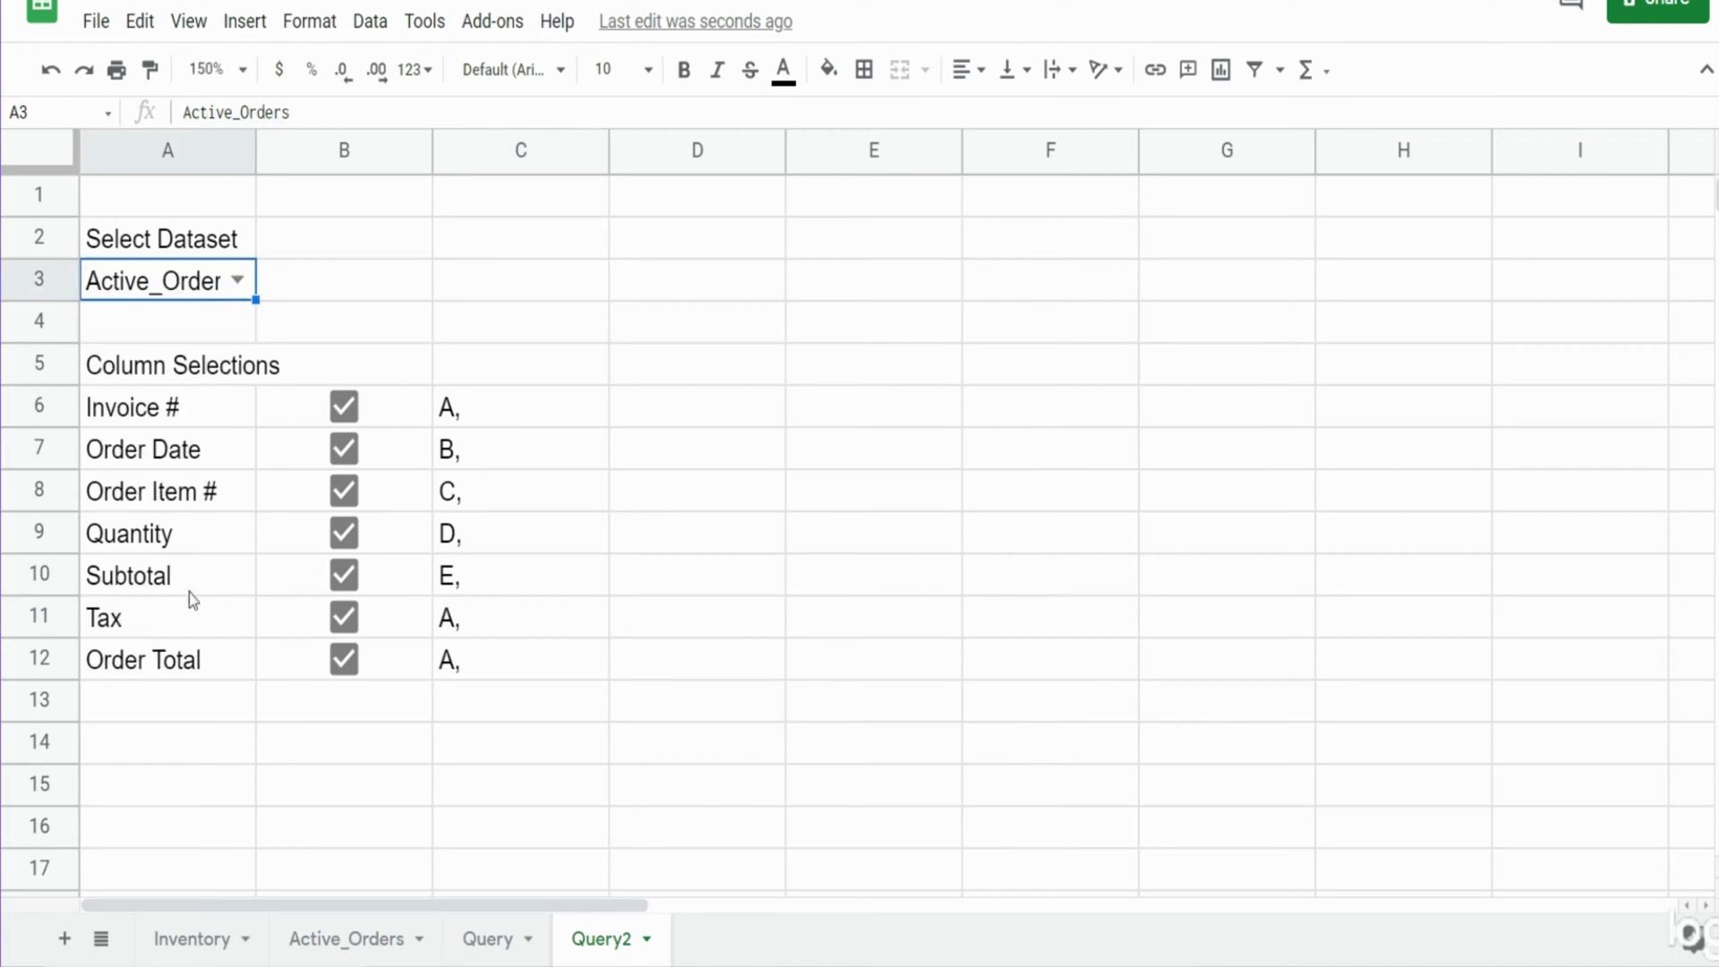
{"action": "left_click", "coordinate": [487, 630]}
{"action": "double_click", "coordinate": [487, 631]}
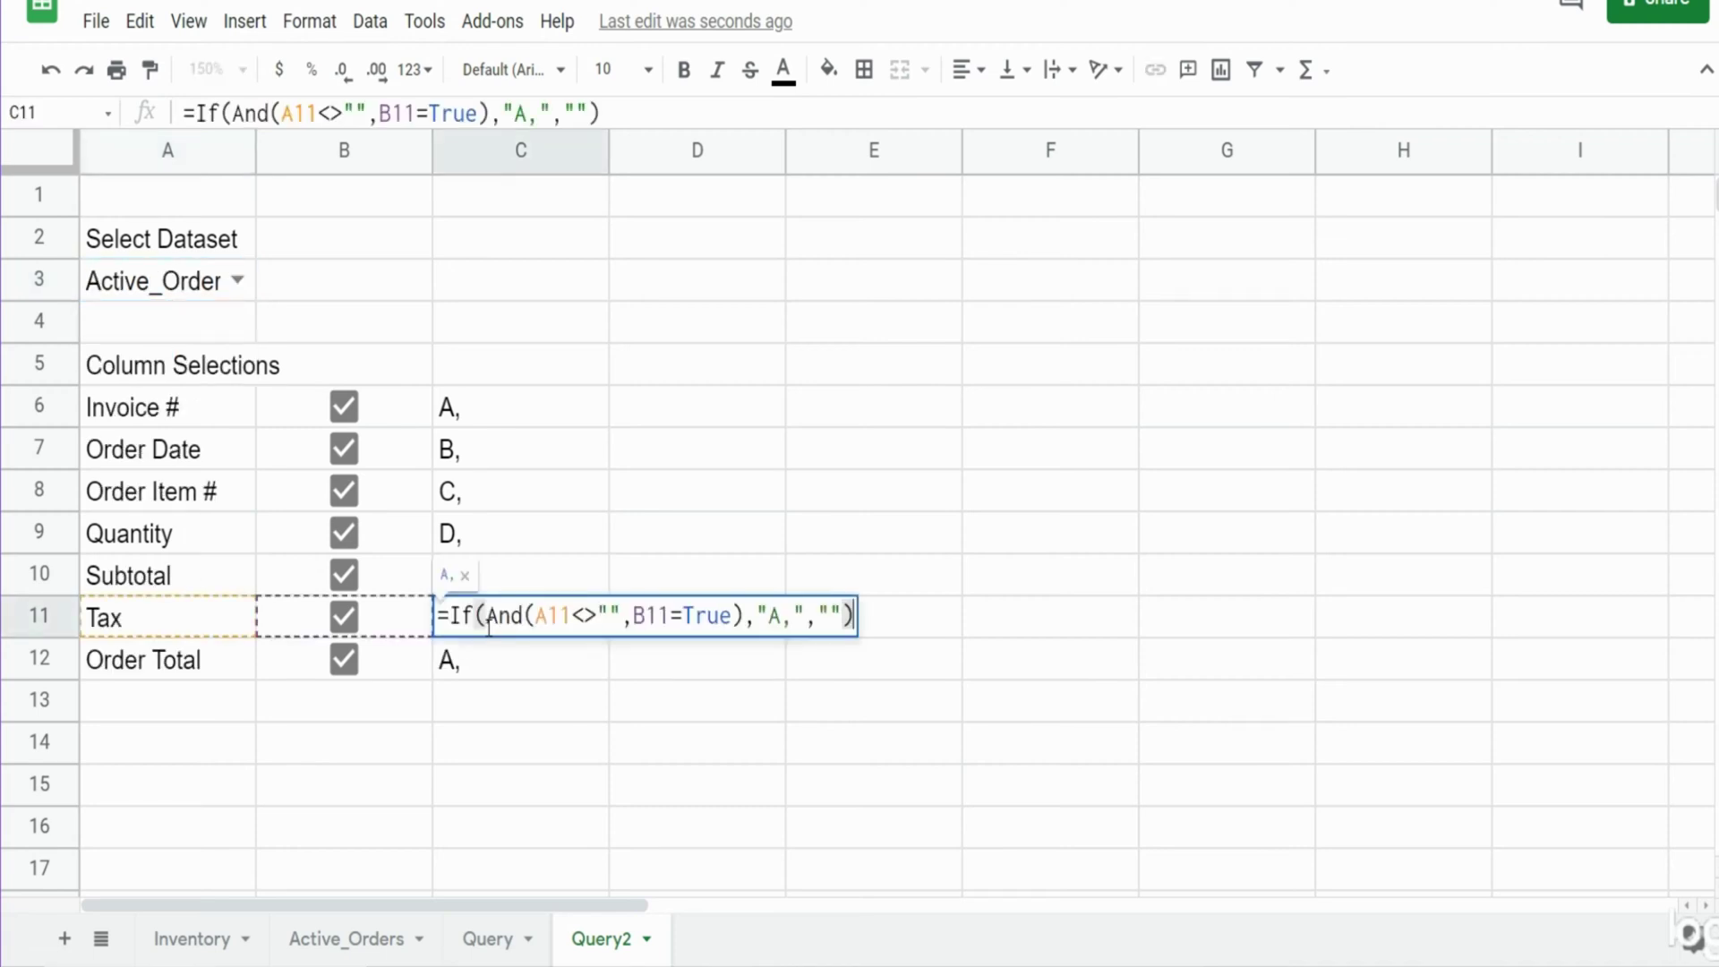
{"action": "key", "text": "Left"}
{"action": "key", "text": "Left"}
{"action": "key", "text": "Left"}
{"action": "key", "text": "Left"}
{"action": "key", "text": "Left"}
{"action": "key", "text": "Left"}
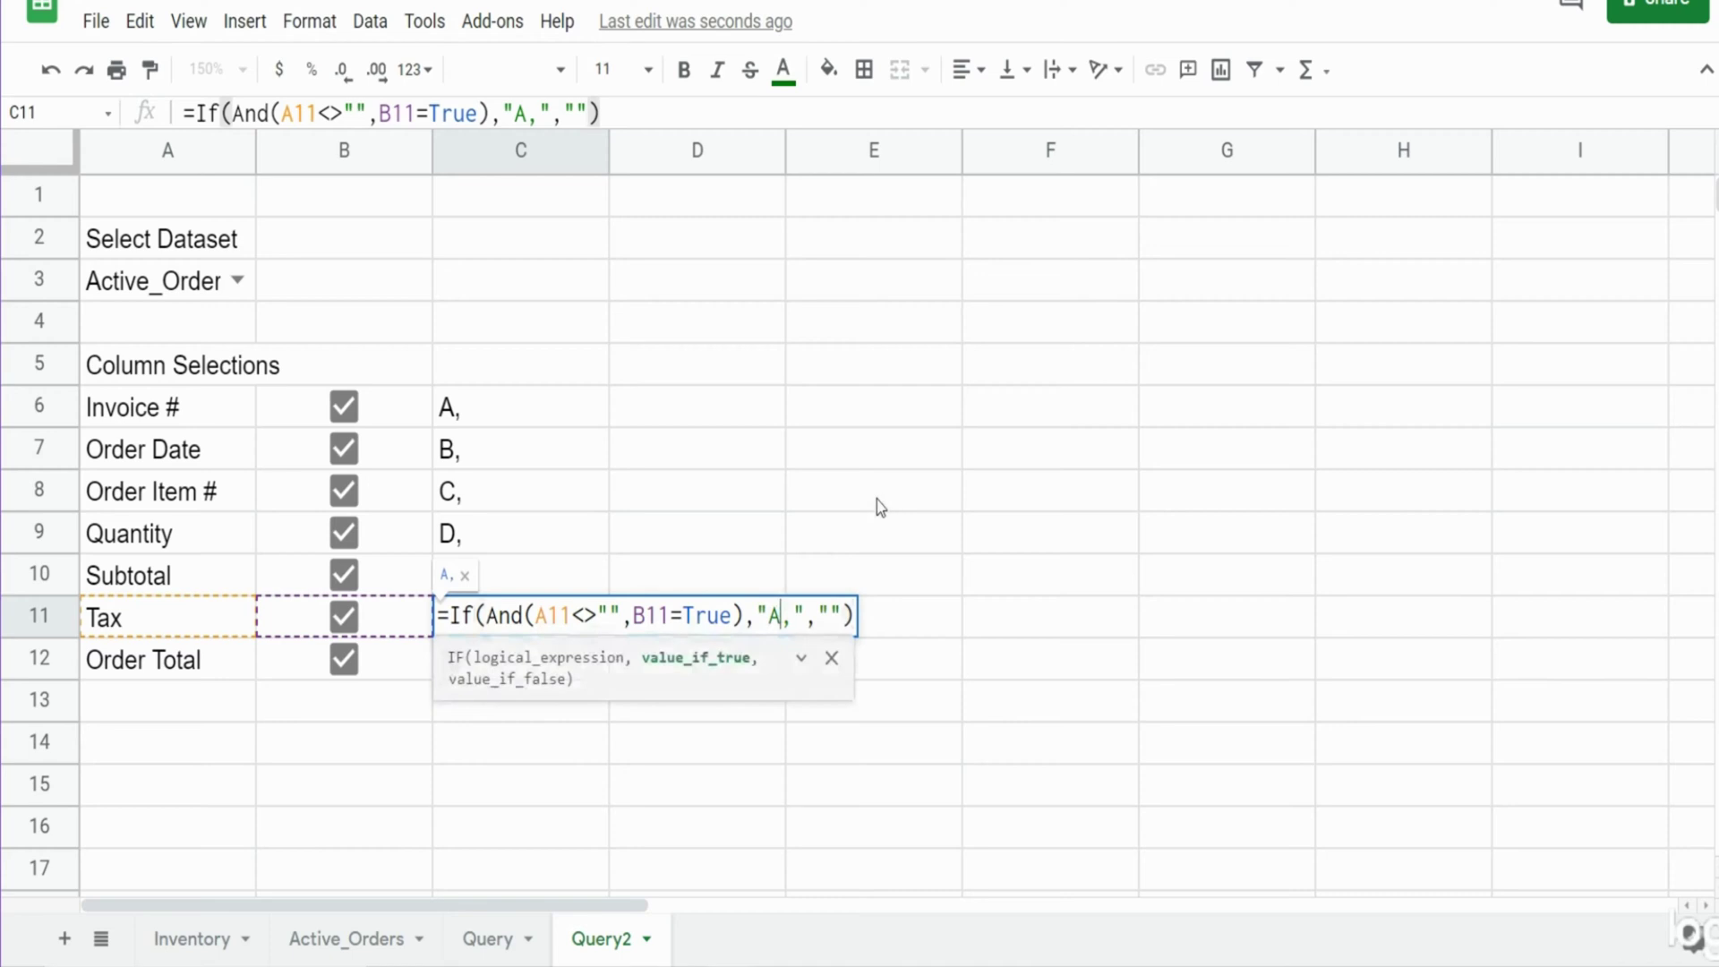
{"action": "key", "text": "BackSpace"}
{"action": "type", "text": "F"}
{"action": "key", "text": "Return"}
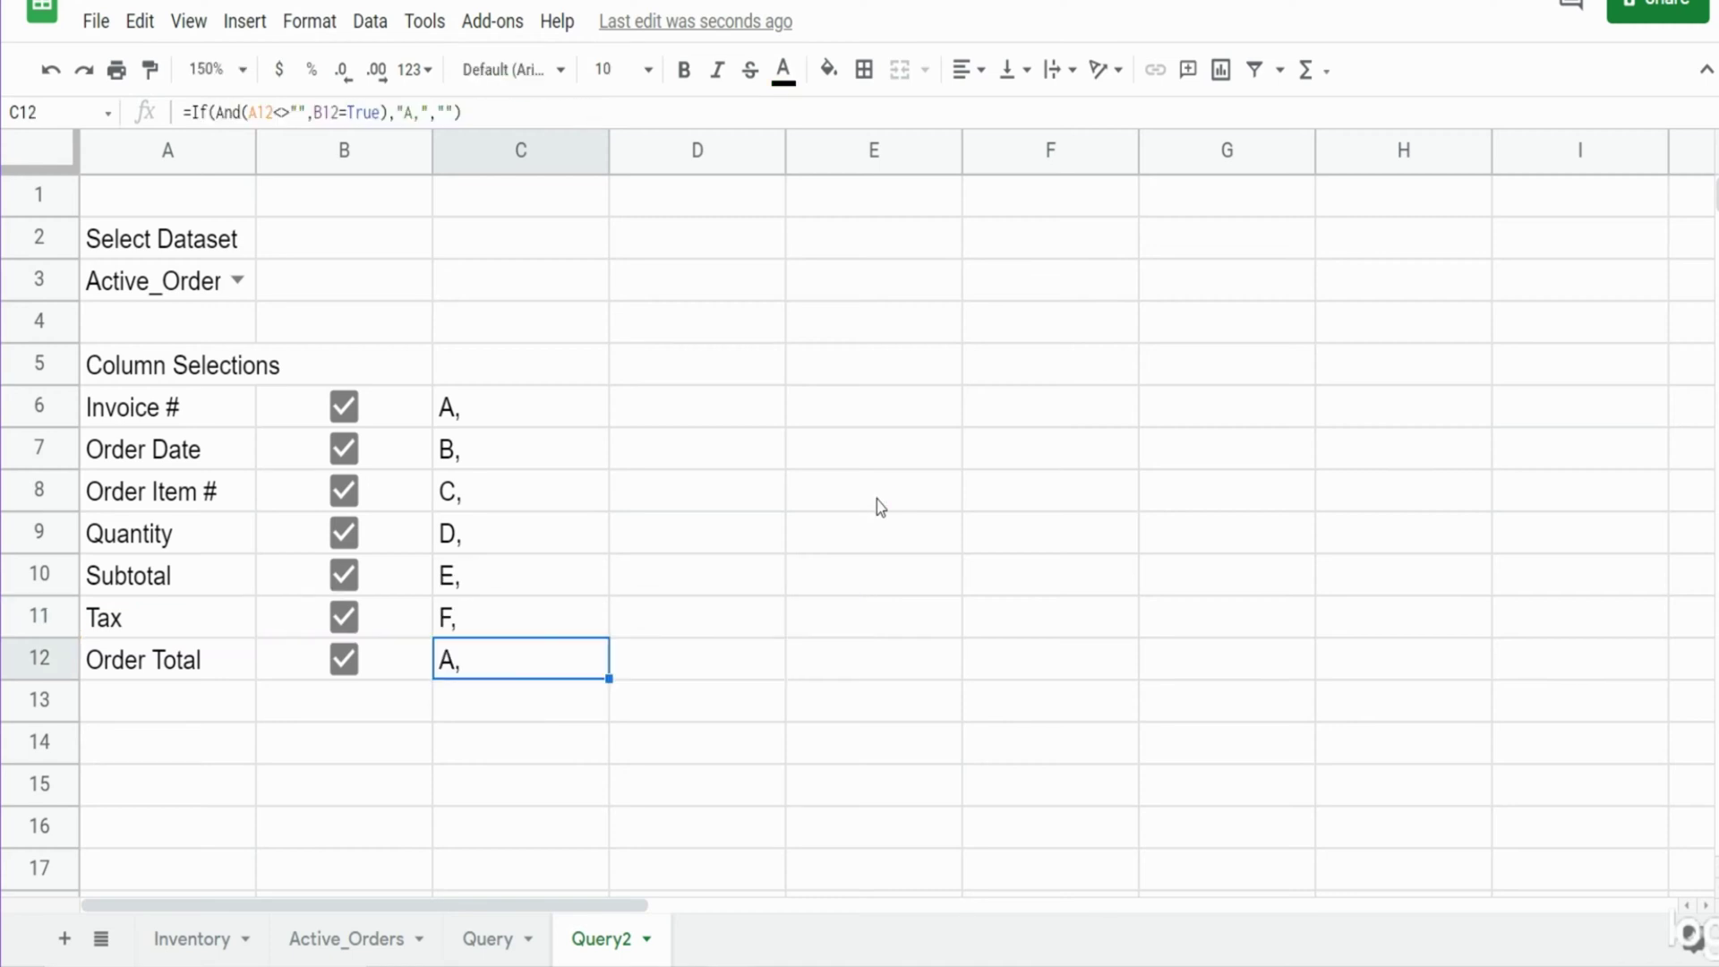
- Edit the formula in C12 so that its true result is "G,"
{"action": "key", "text": "Return"}
{"action": "key", "text": "Left"}
{"action": "key", "text": "Left"}
{"action": "key", "text": "Left"}
{"action": "key", "text": "Left"}
{"action": "key", "text": "Left"}
{"action": "key", "text": "Left"}
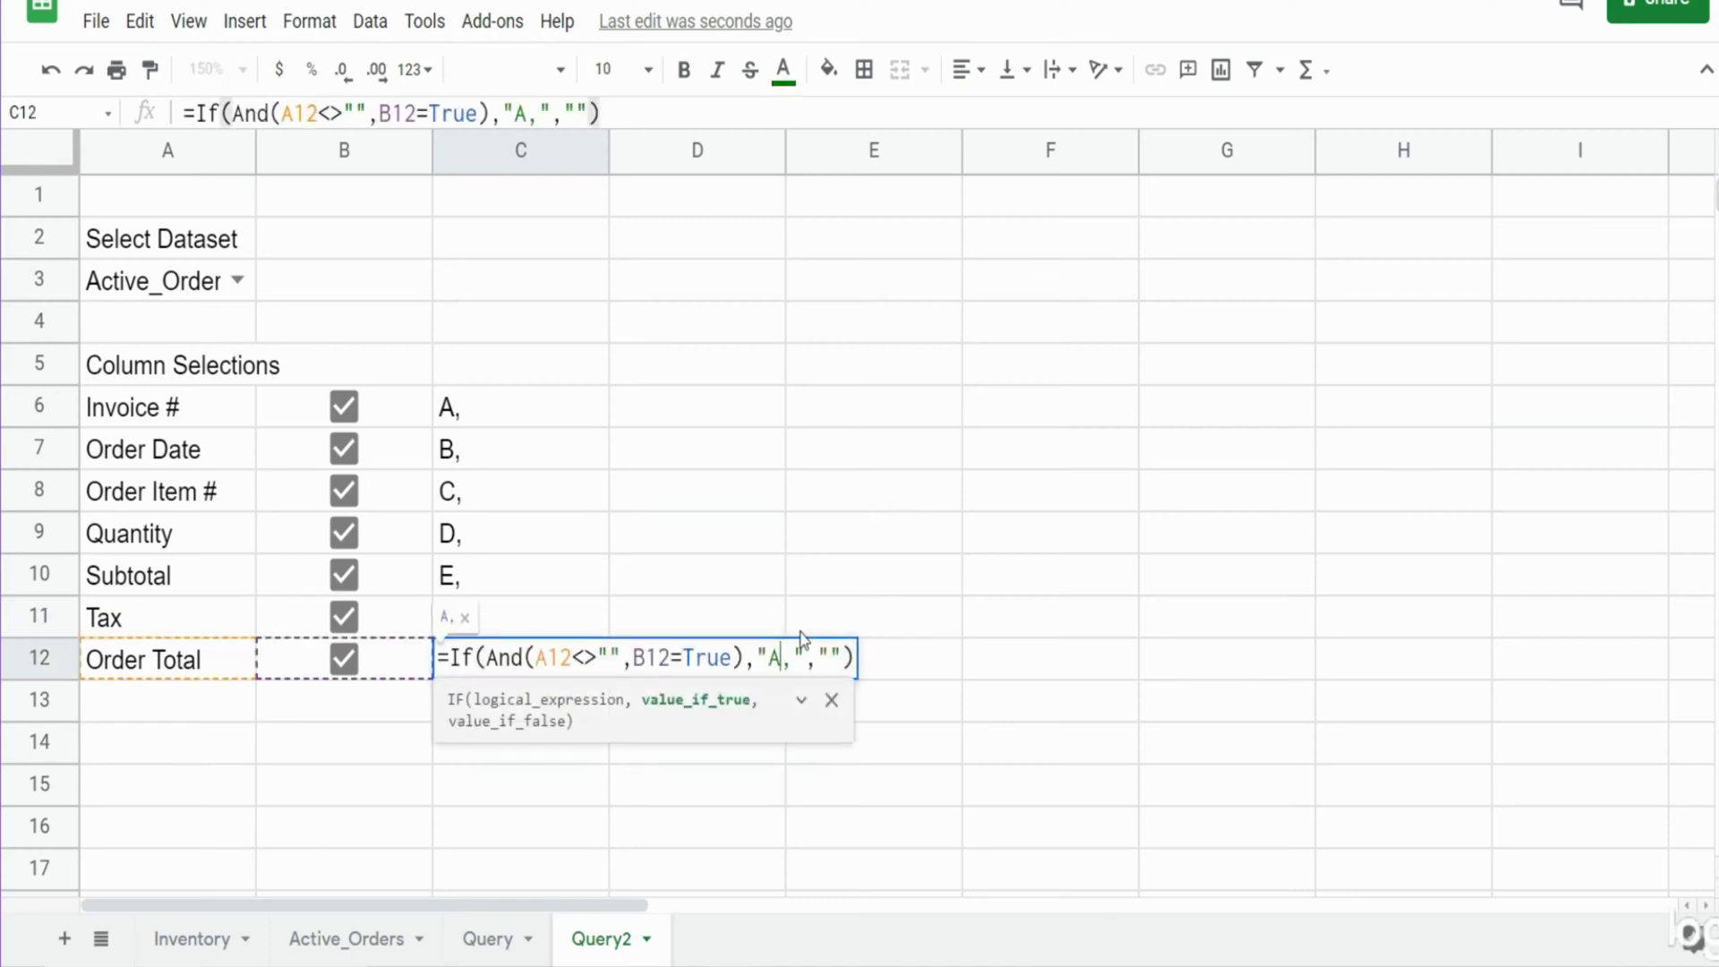
{"action": "key", "text": "BackSpace"}
{"action": "type", "text": "G"}
{"action": "key", "text": "Return"}
- Start a formula in D5 with =Query(Indirect(A3),"Select "& to query the dataset chosen in A3
{"action": "left_click", "coordinate": [699, 385]}
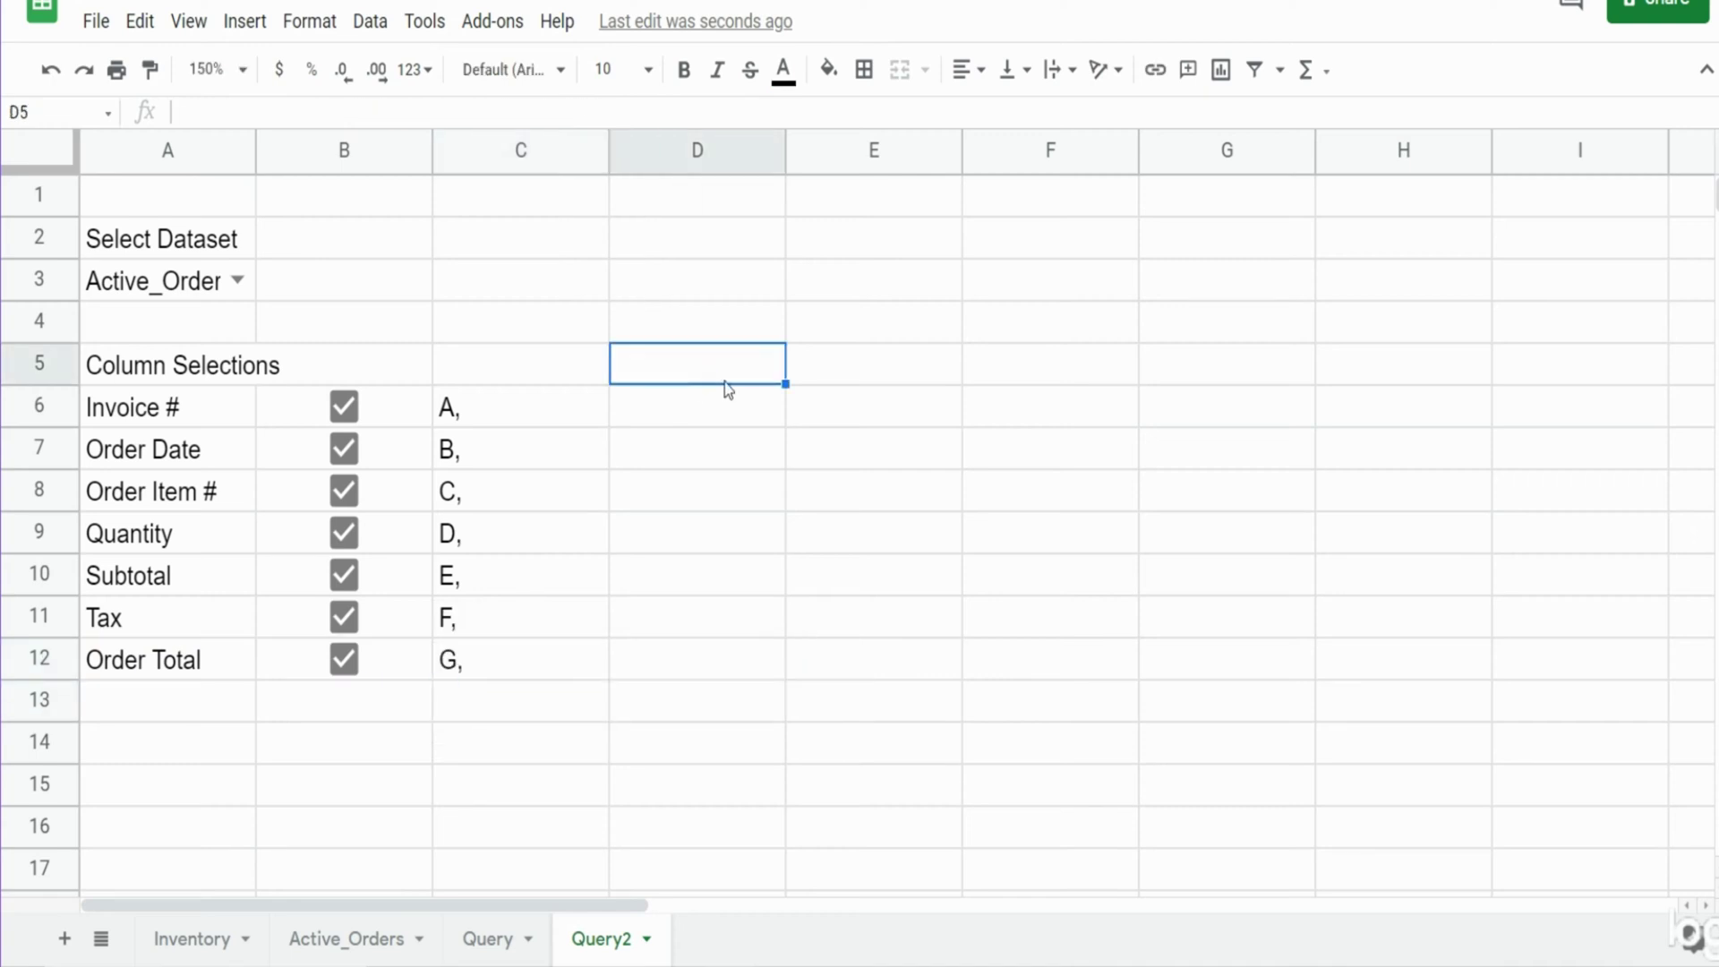
{"action": "type", "text": "=Q"}
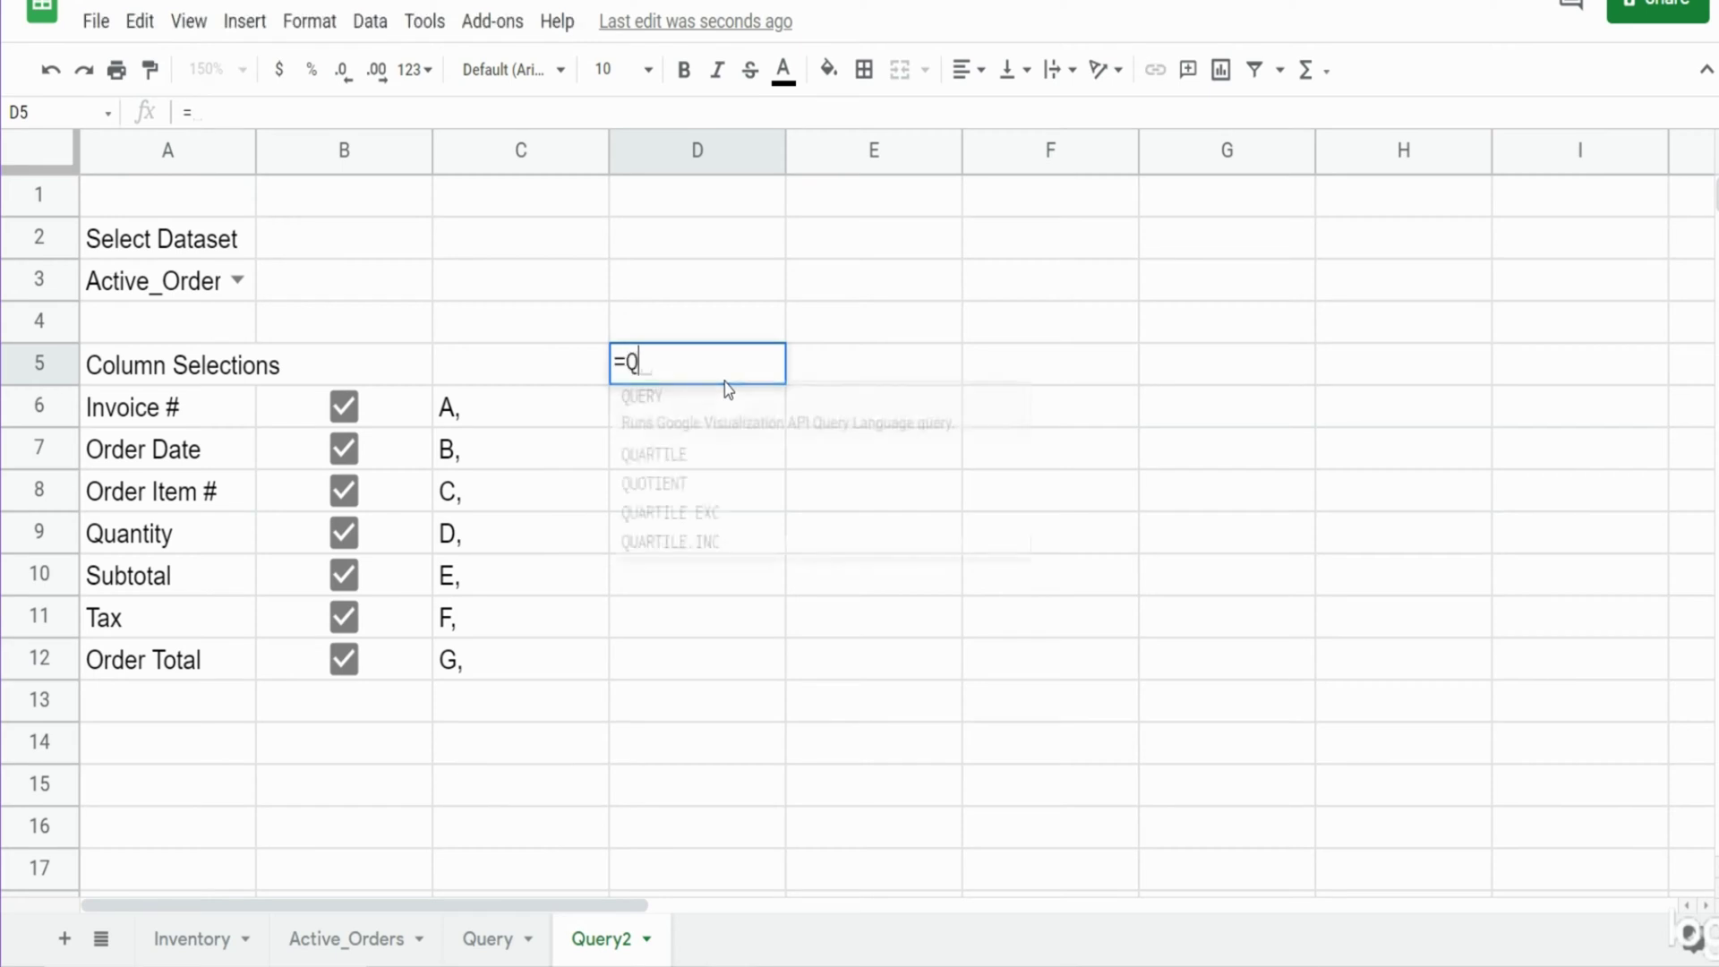
{"action": "type", "text": "uery("}
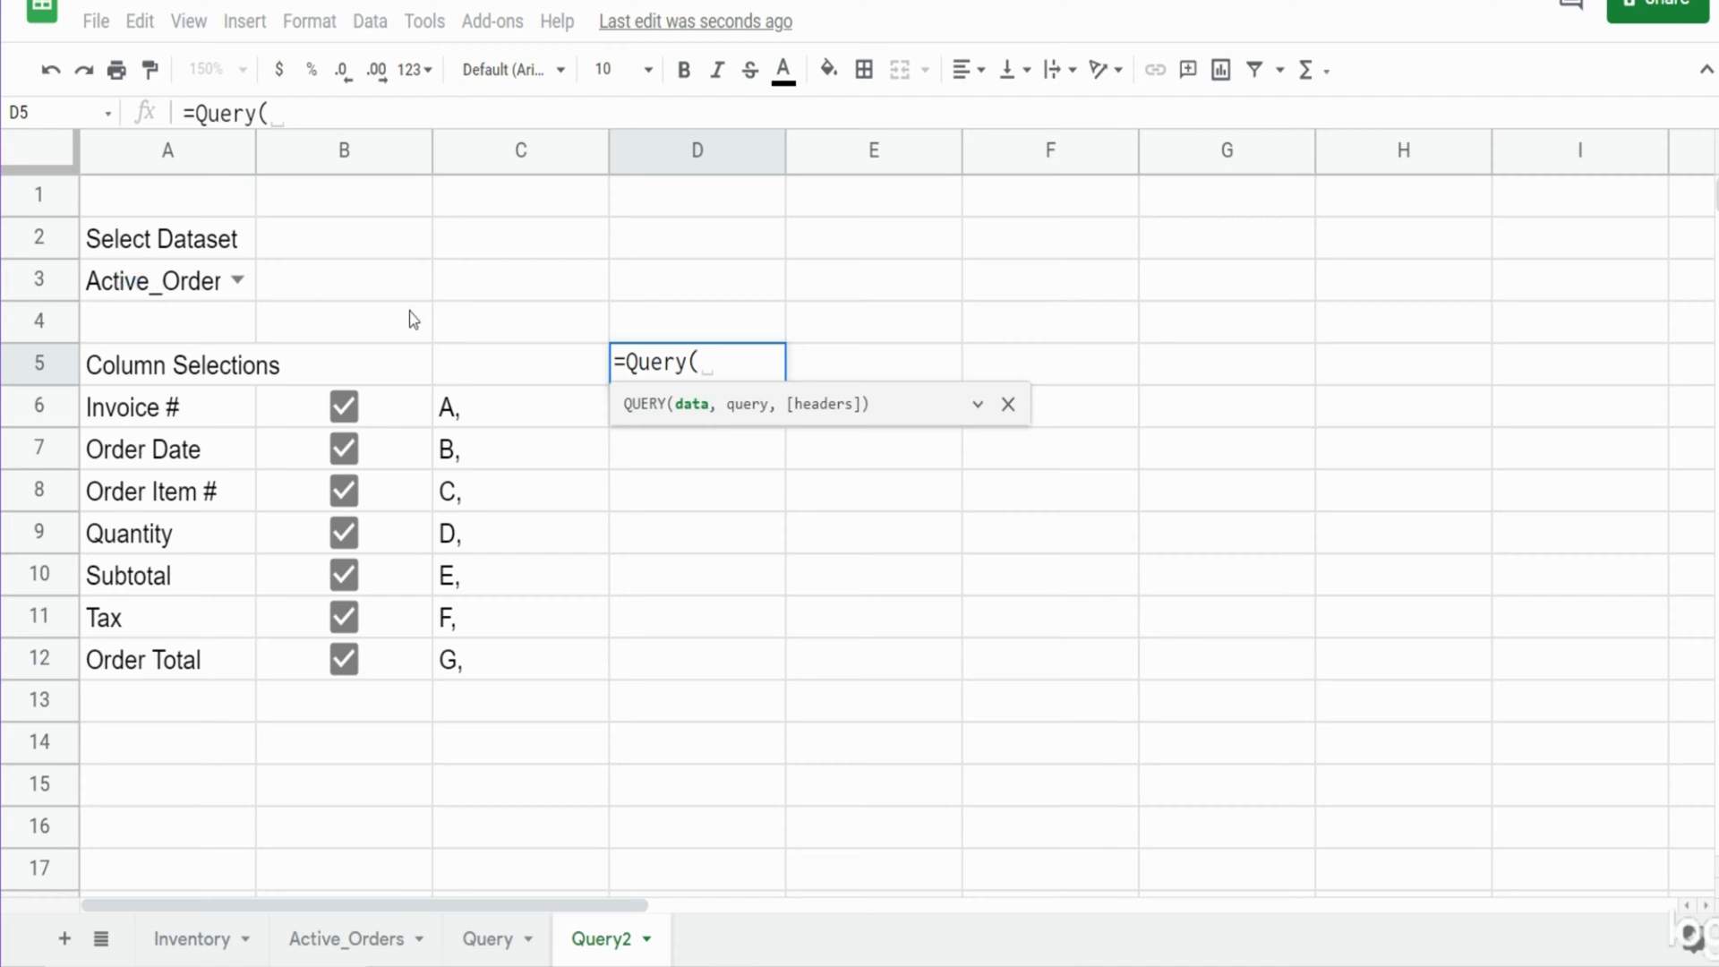
{"action": "type", "text": "Indir"}
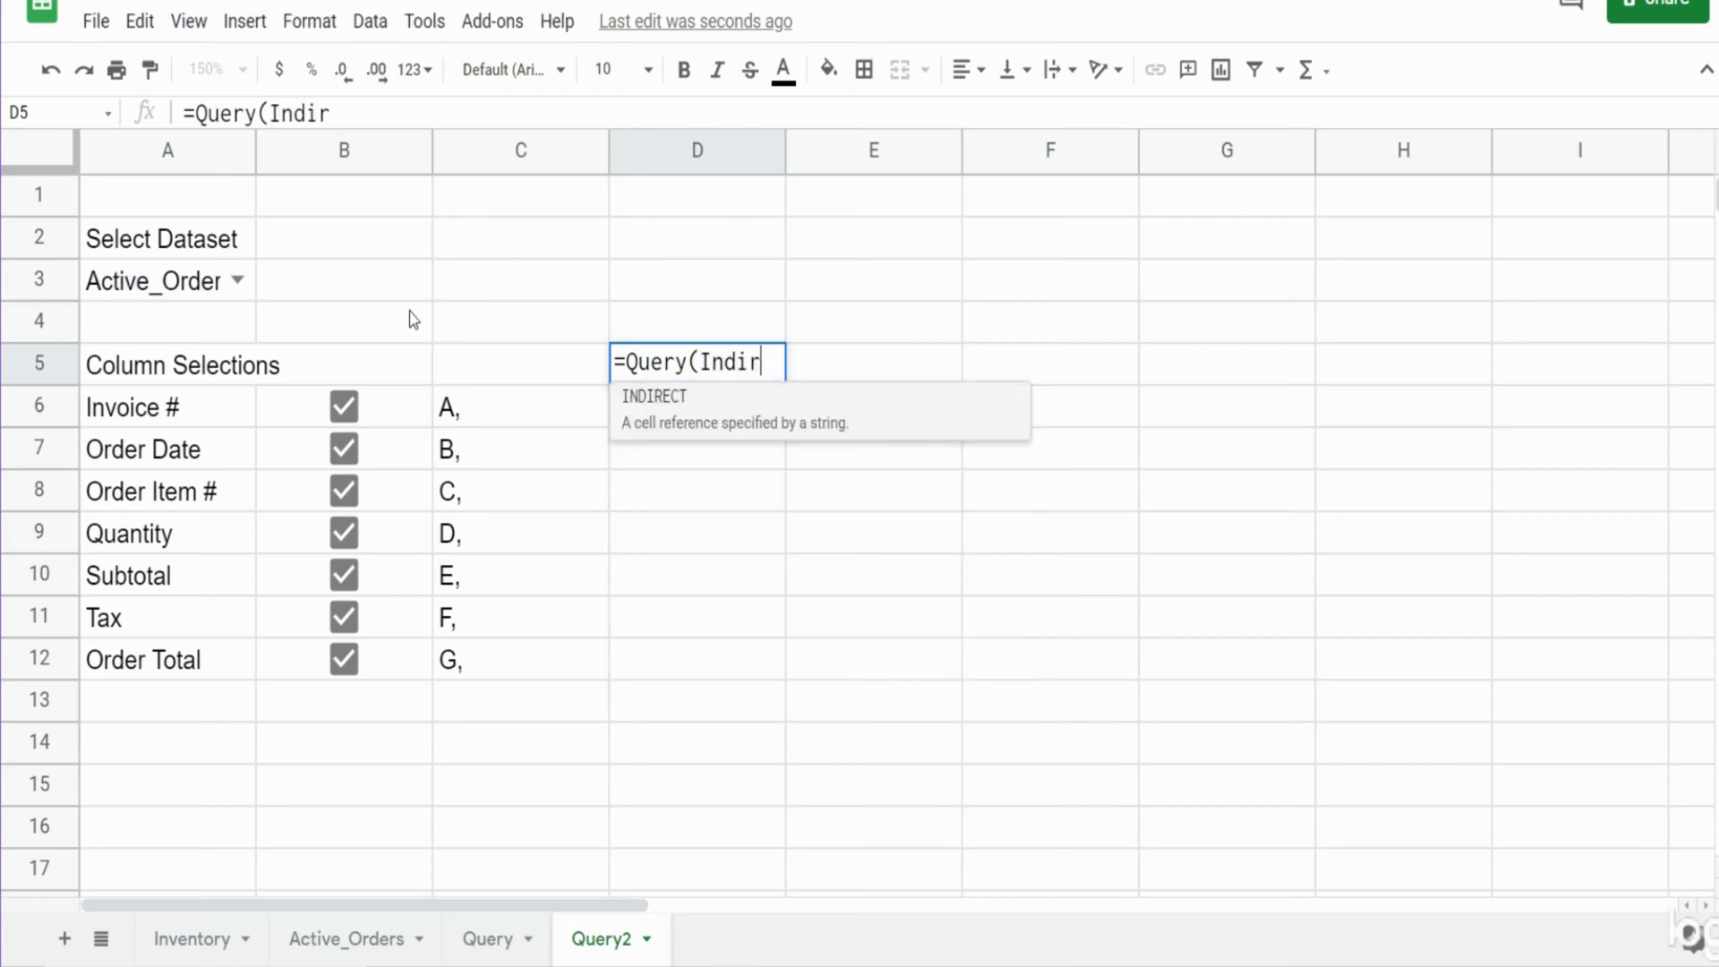
{"action": "type", "text": "ect("}
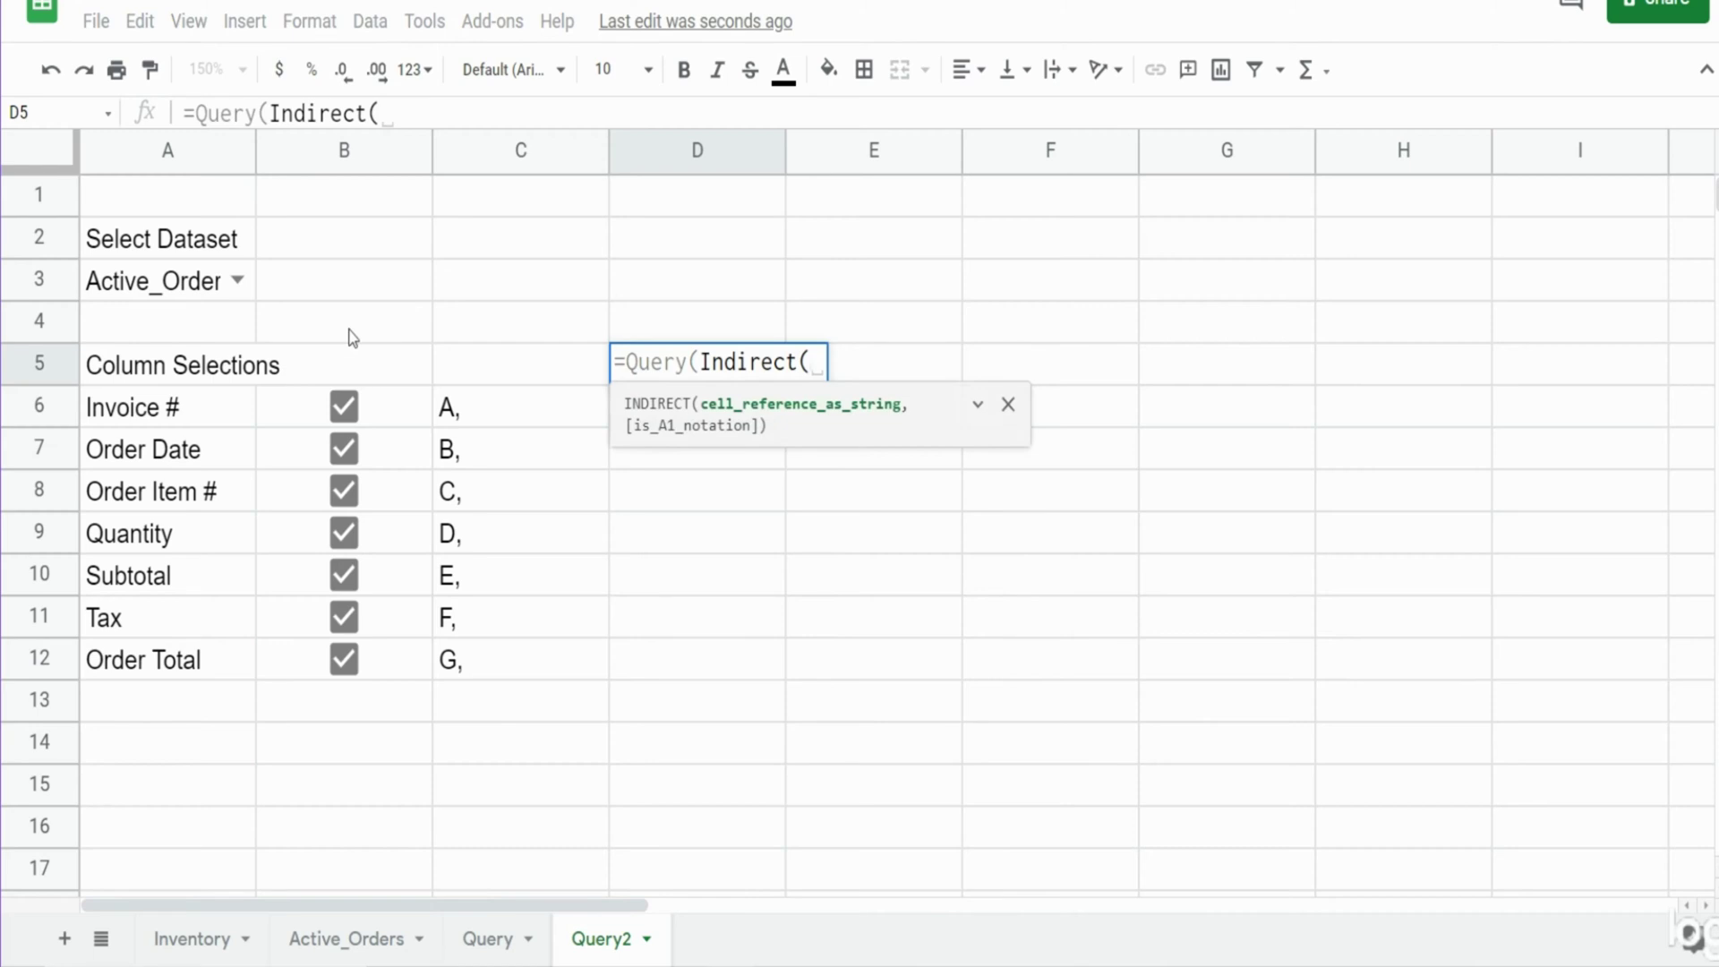
{"action": "left_click", "coordinate": [219, 295]}
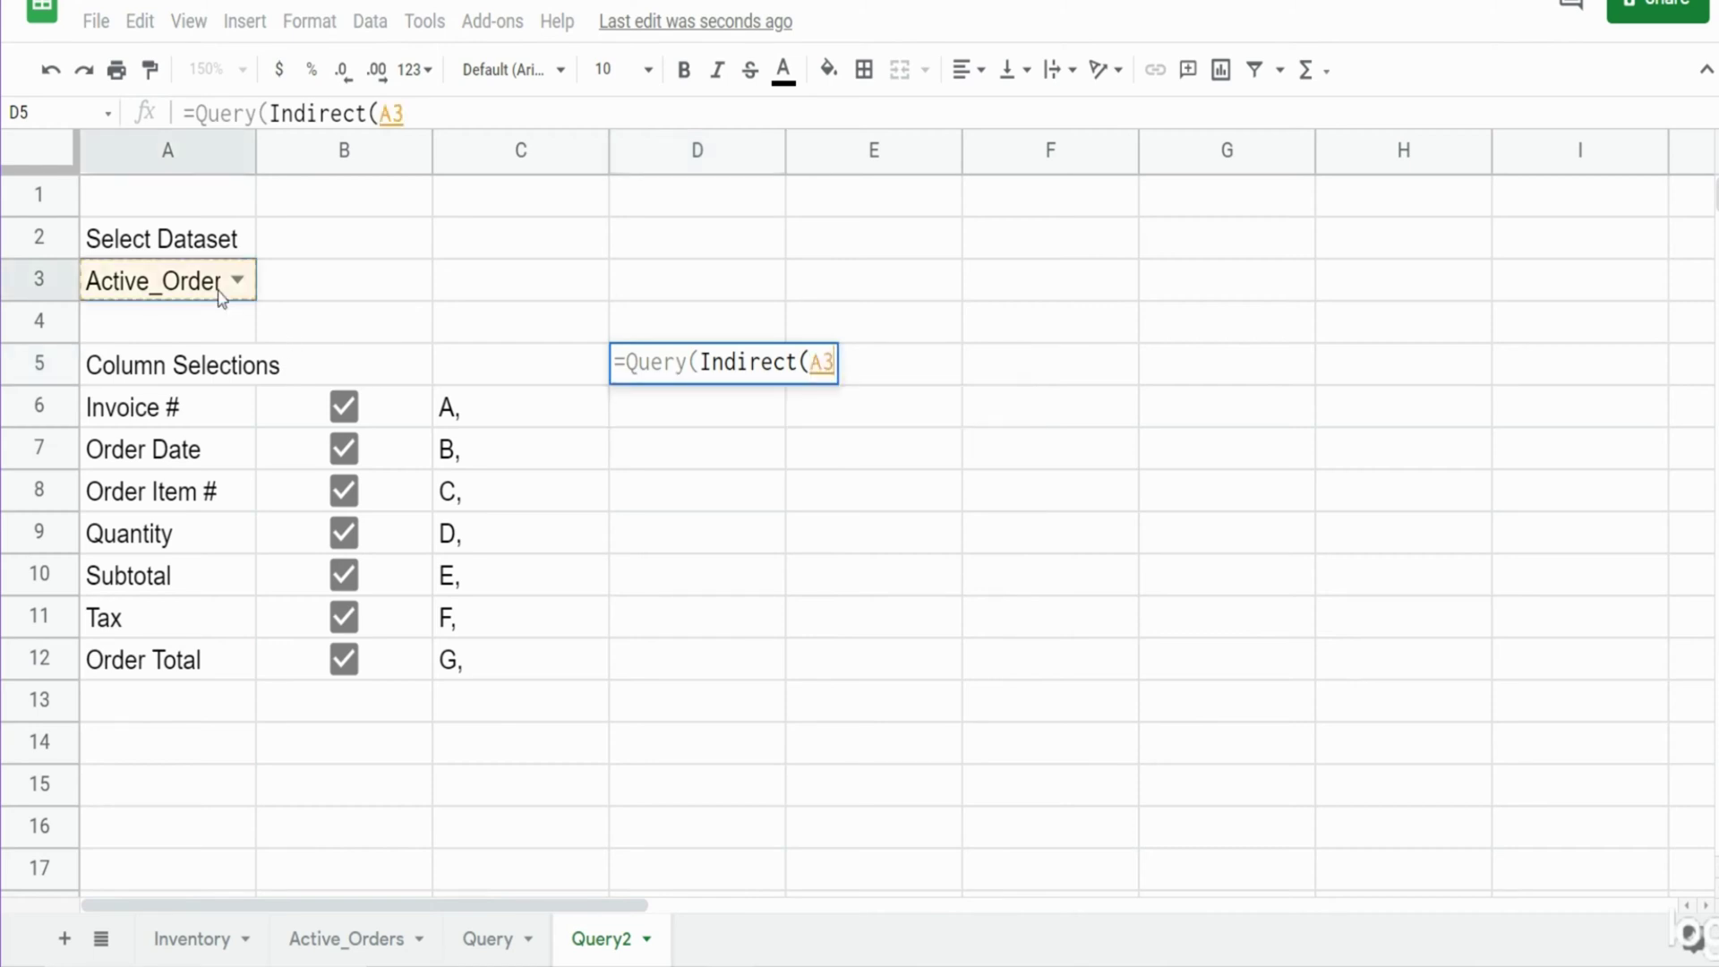
{"action": "type", "text": "), "}
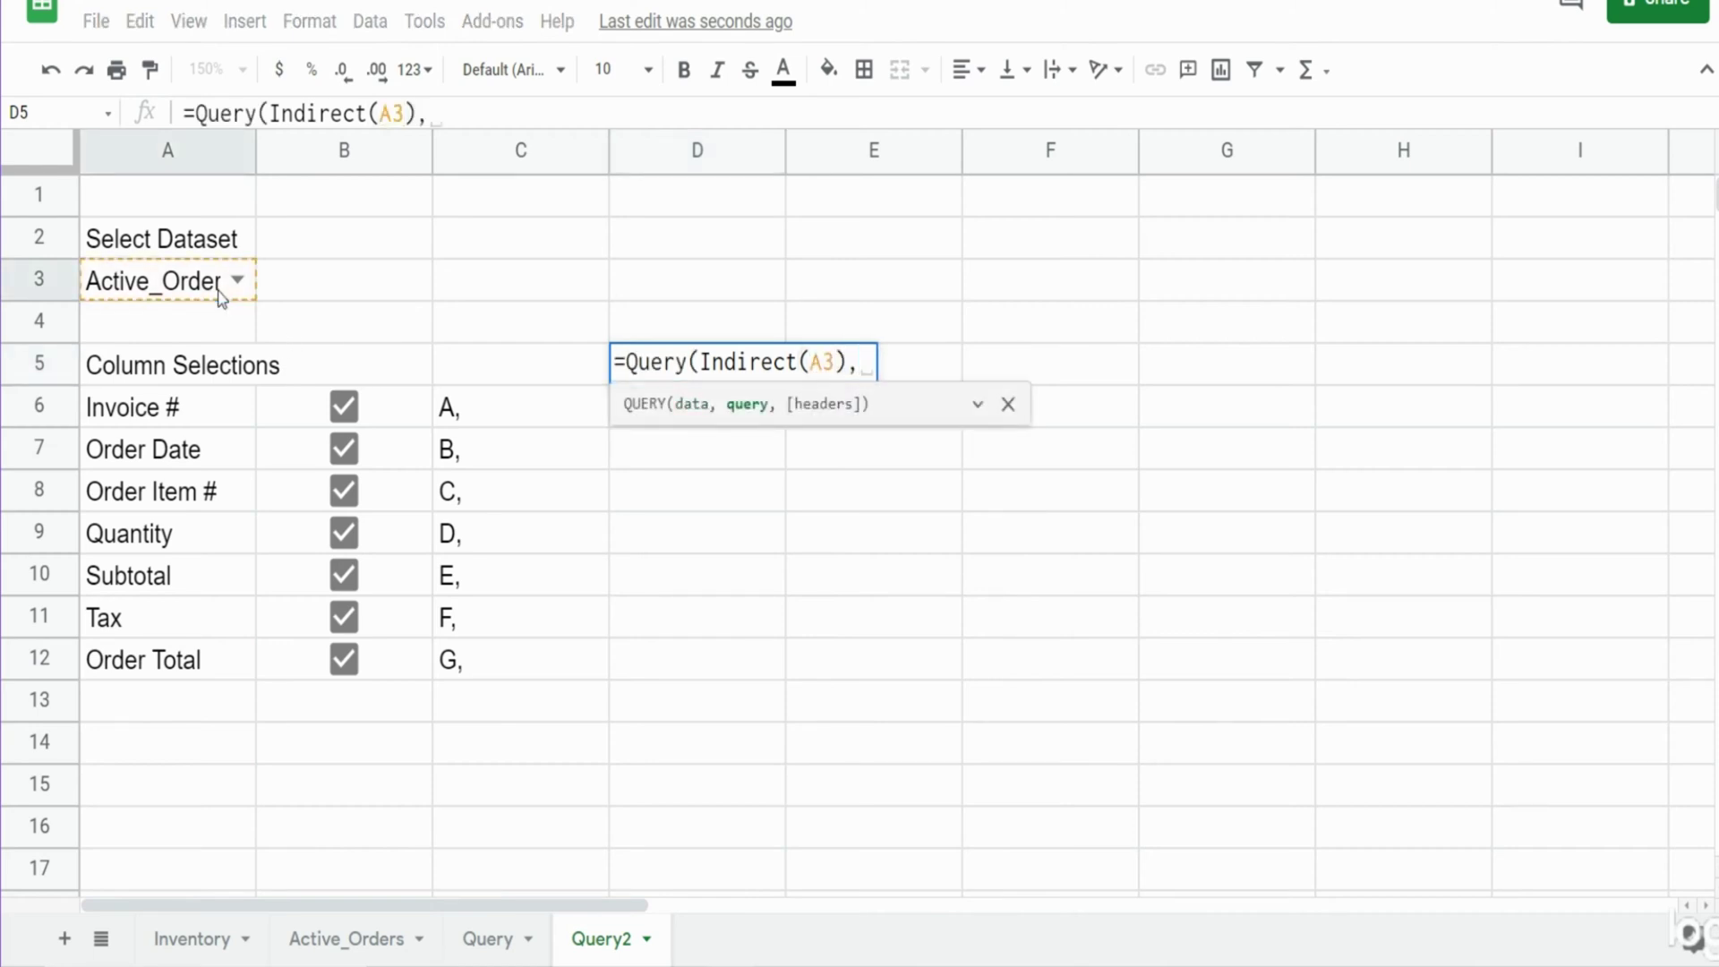
{"action": "type", "text": "\"S"}
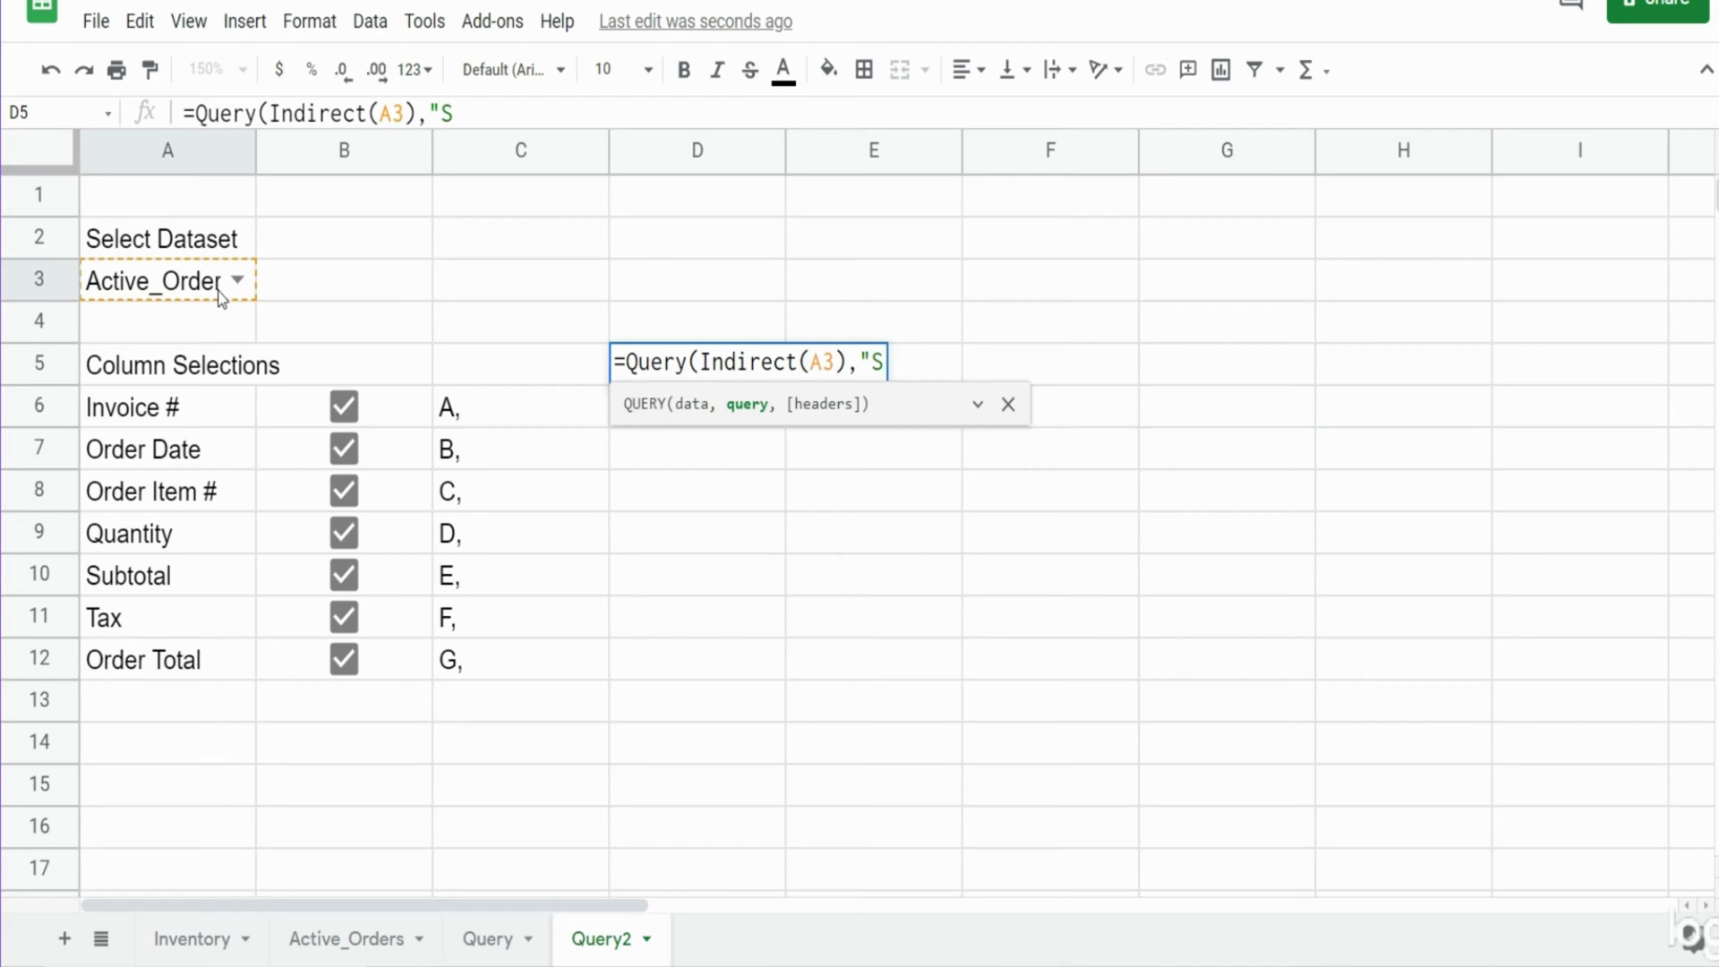
{"action": "type", "text": "elect"}
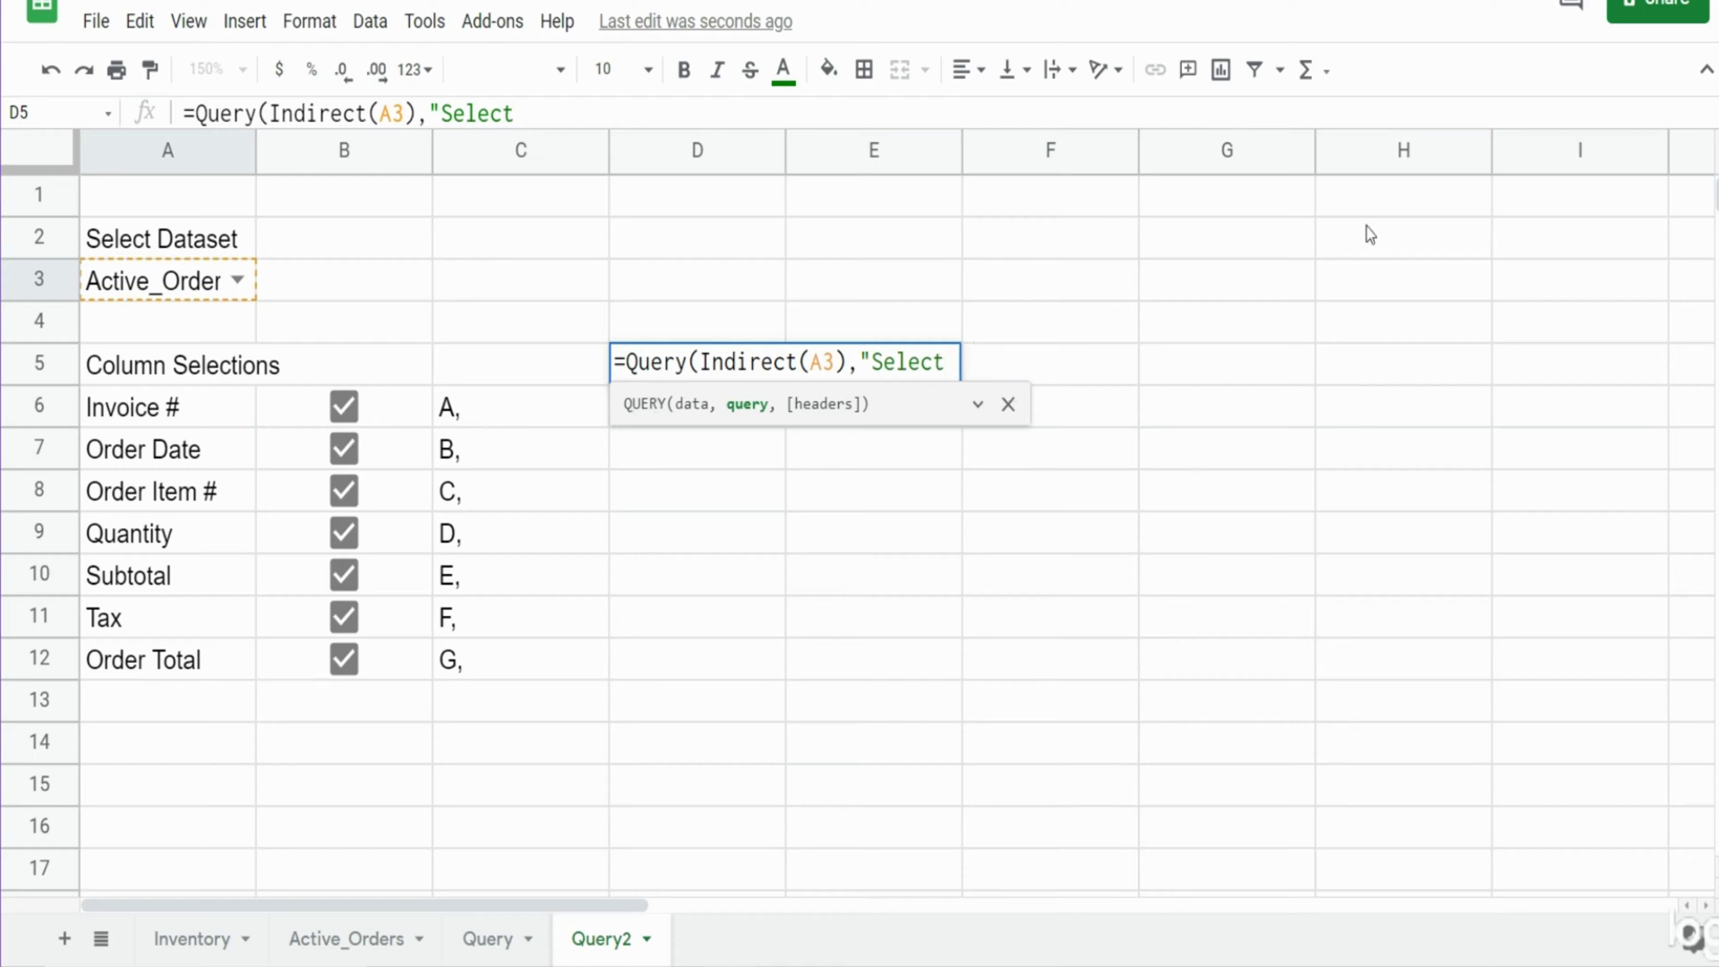
{"action": "type", "text": "\""}
{"action": "type", "text": "&"}
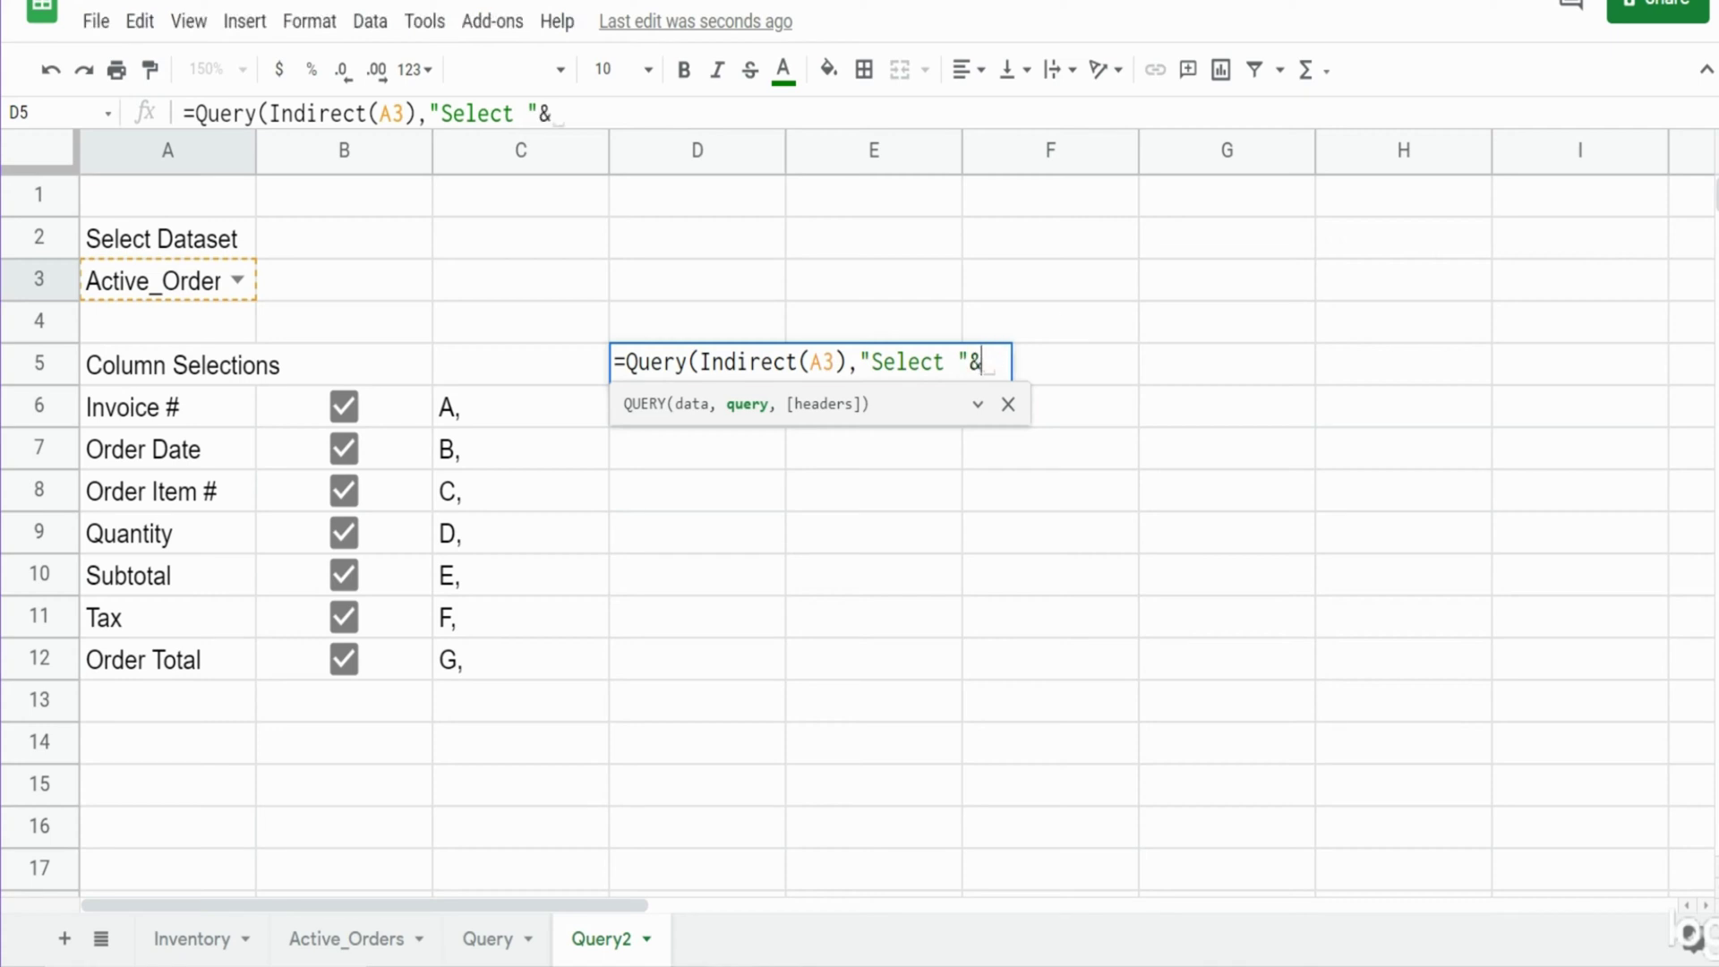
- Extend the D5 formula after "Select "& with the column-letter helpers C6&C7&C8&C9&C10&C11&C12
{"action": "key", "text": "shift+Left"}
{"action": "key", "text": "Right"}
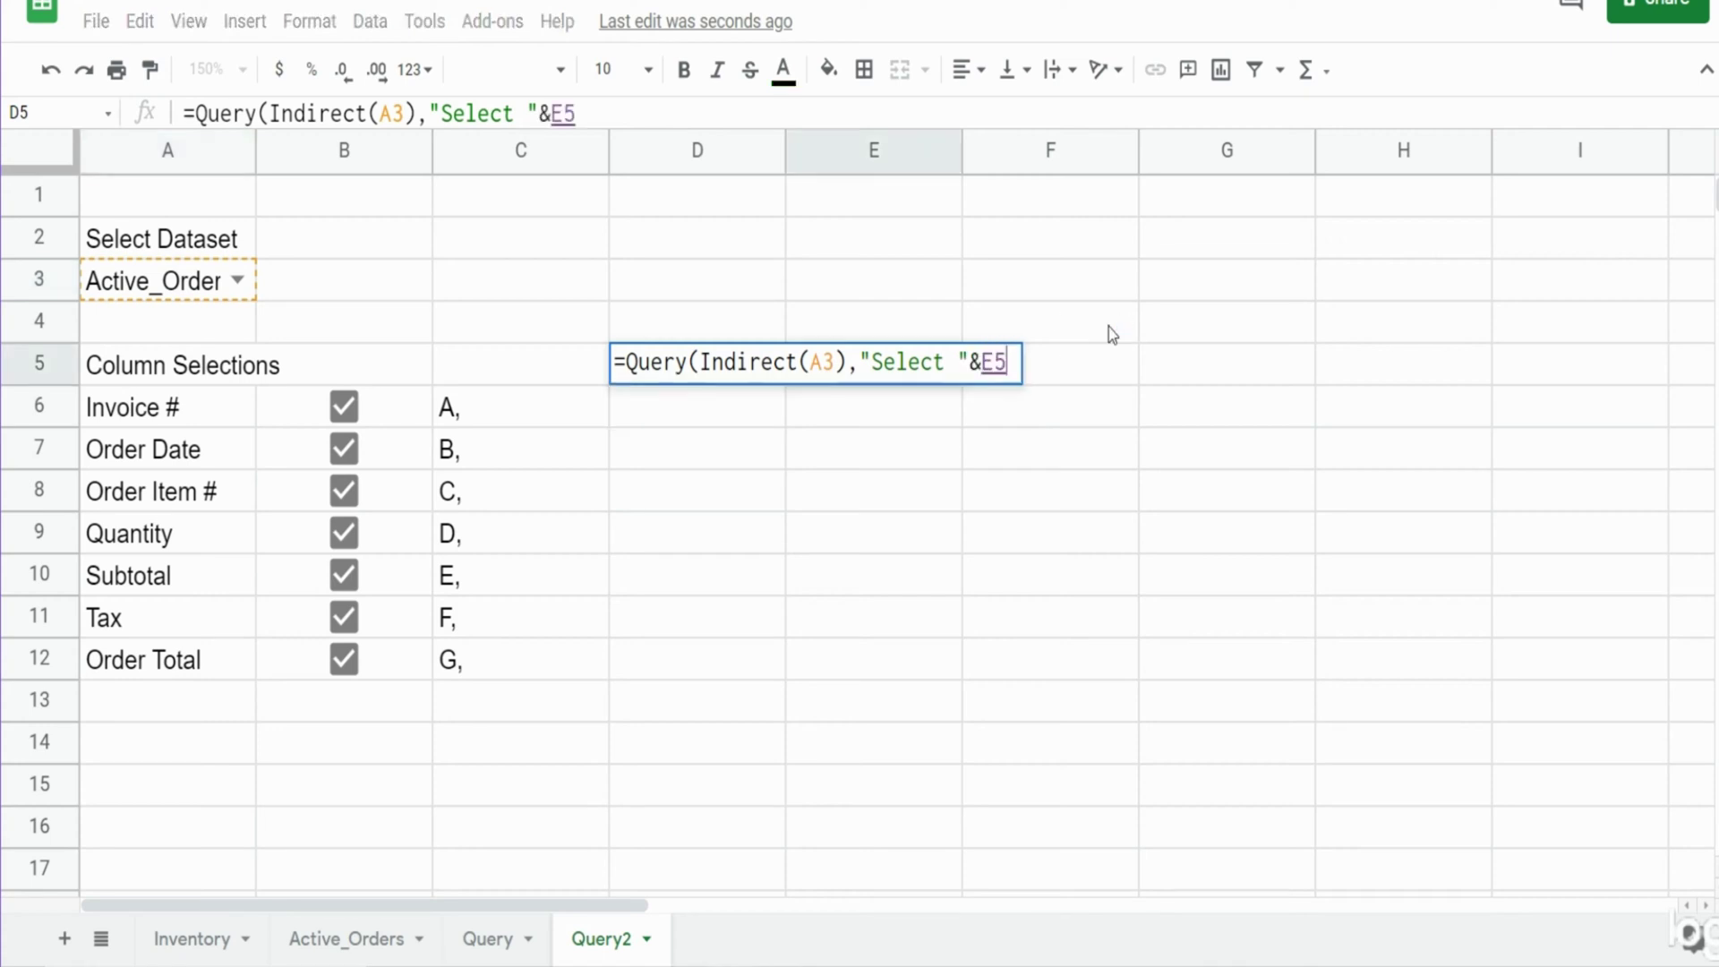
{"action": "key", "text": "BackSpace"}
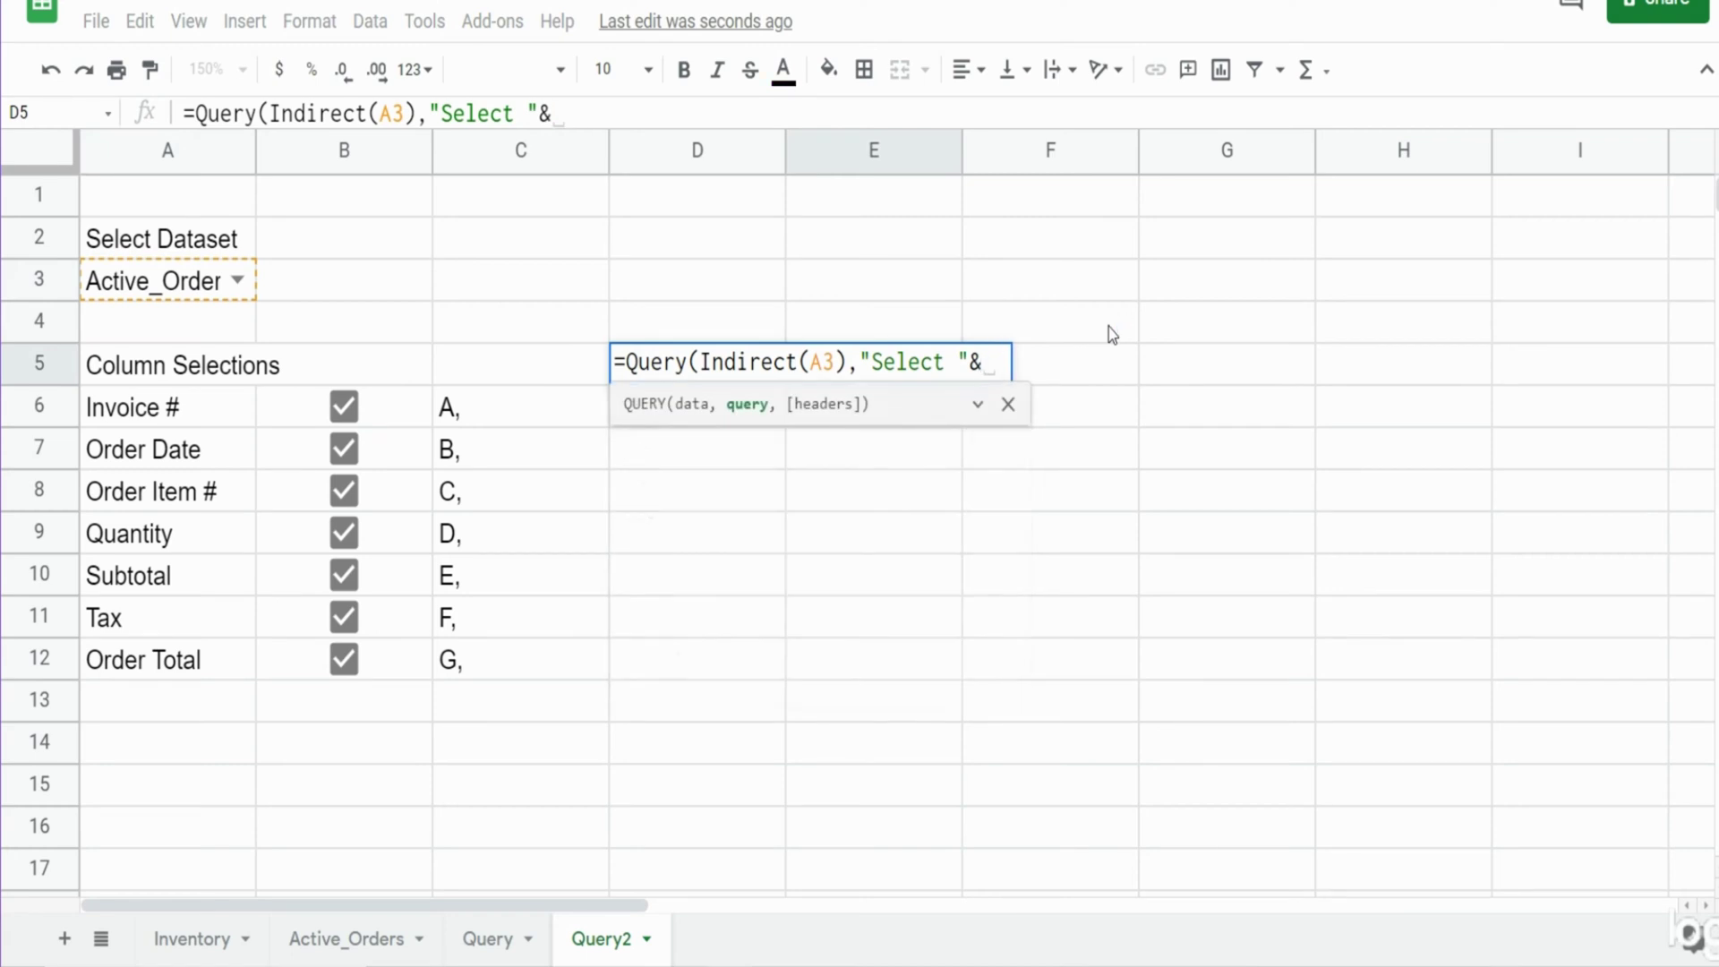
{"action": "type", "text": "C6"}
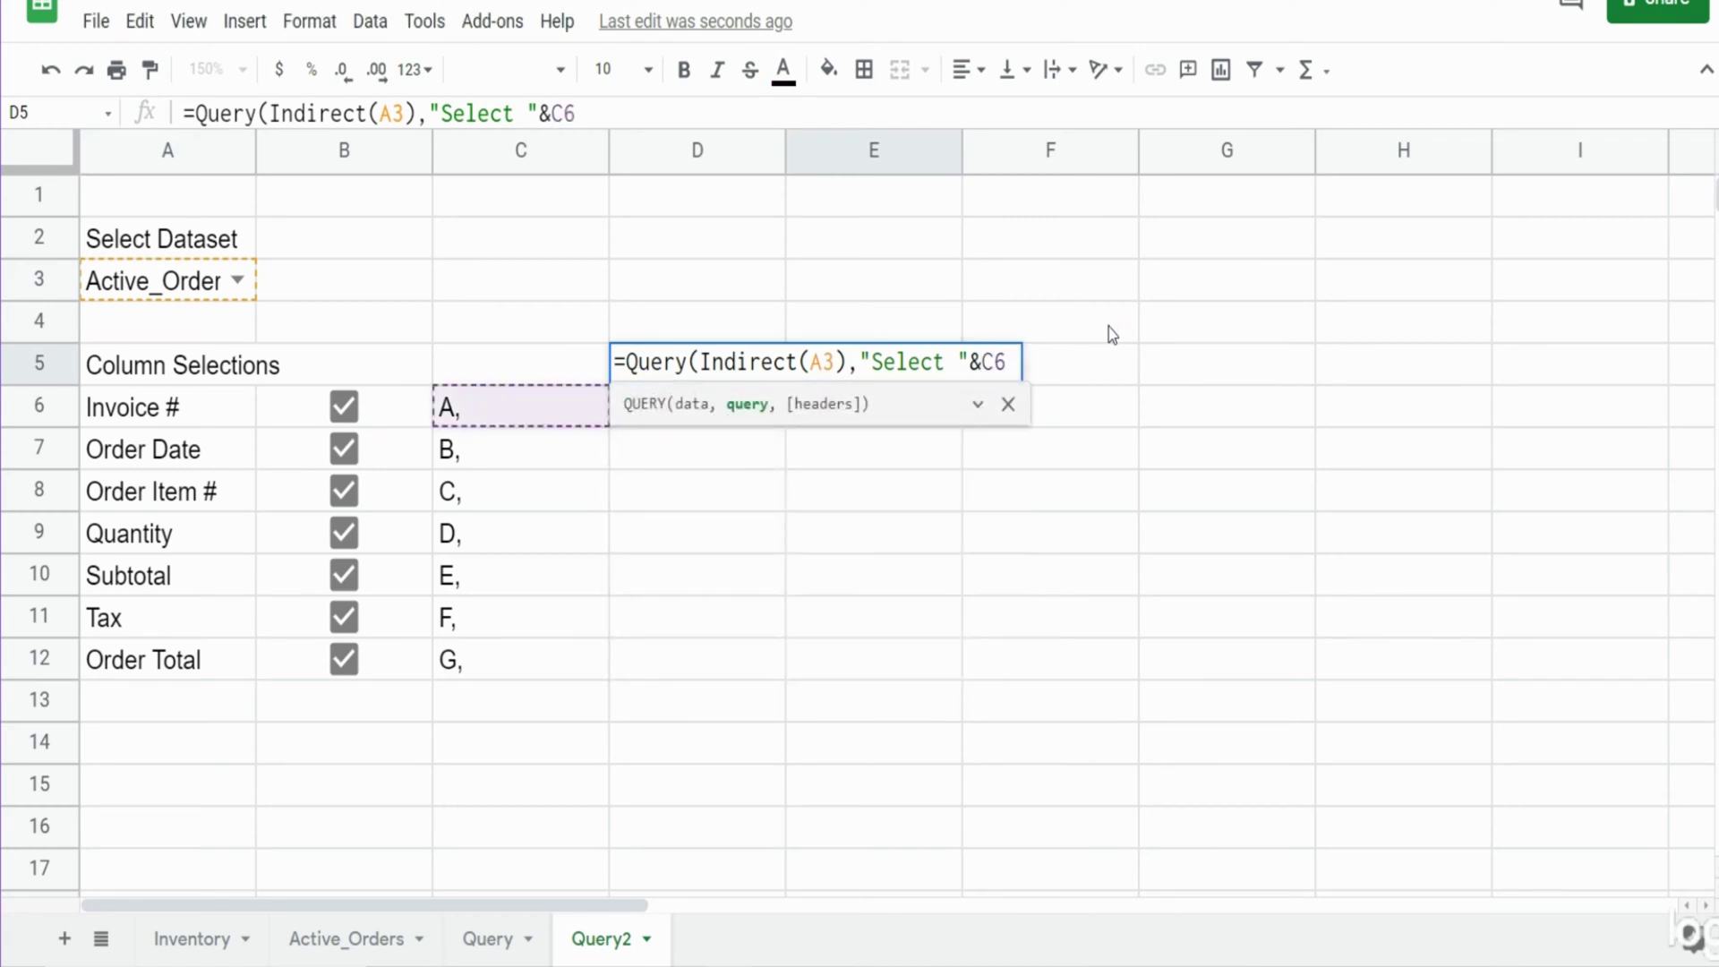
{"action": "type", "text": "& "}
{"action": "type", "text": "c"}
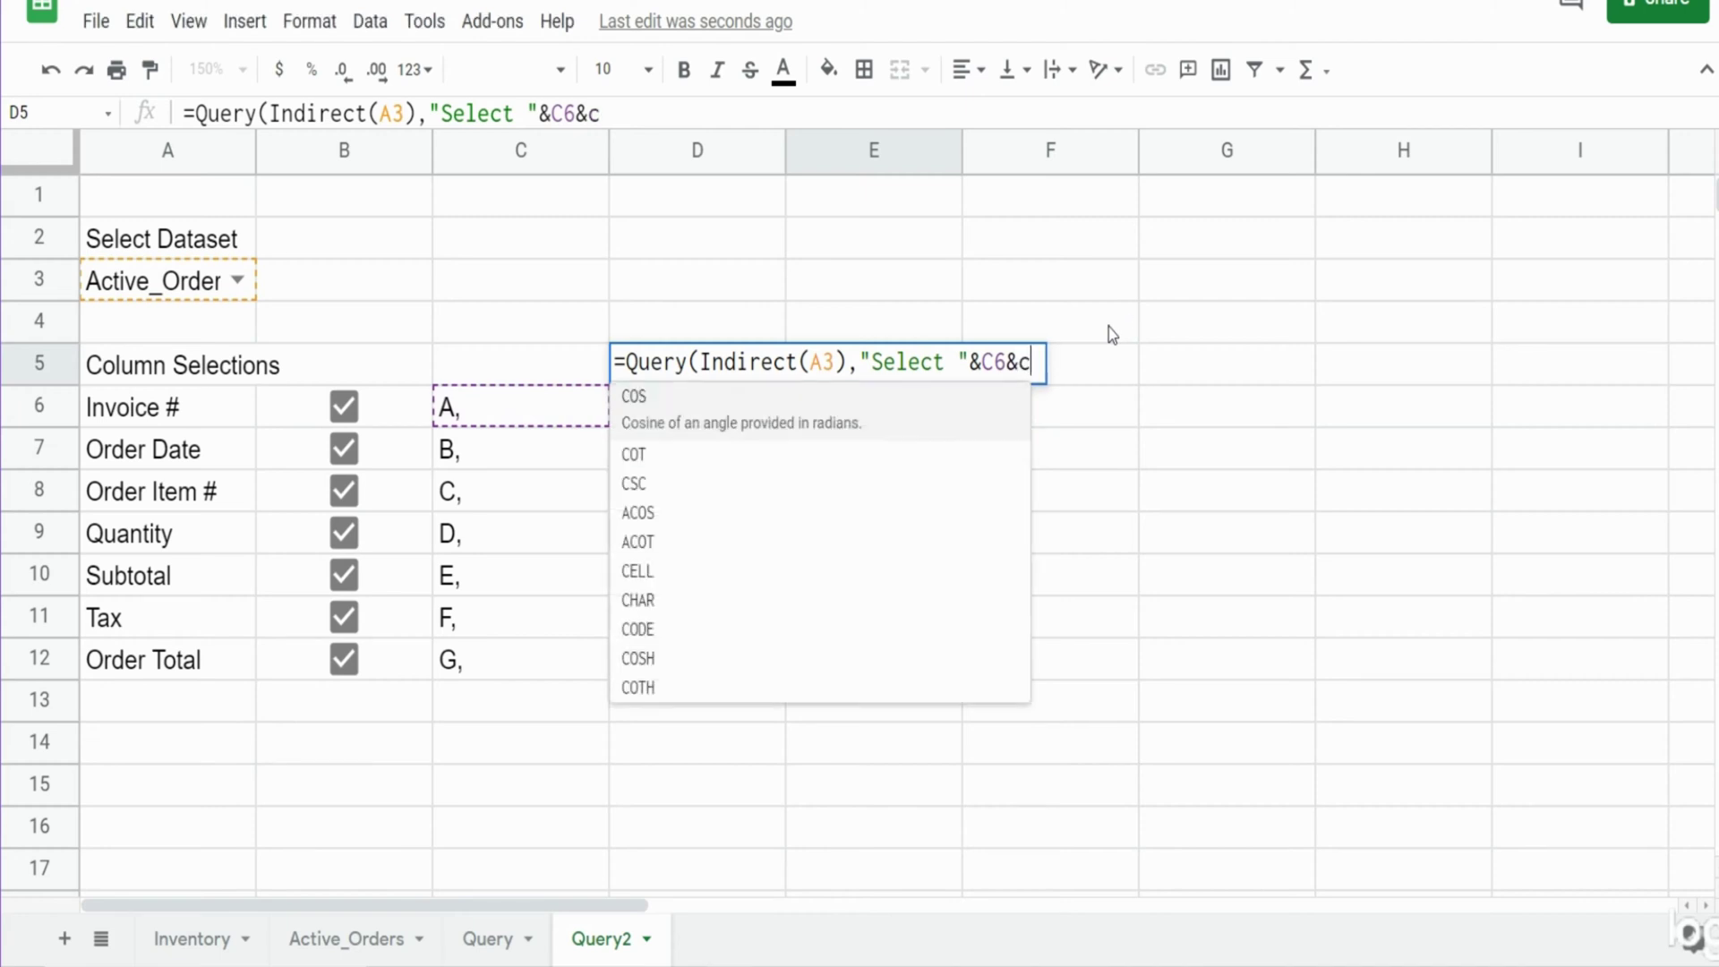
{"action": "type", "text": "7&"}
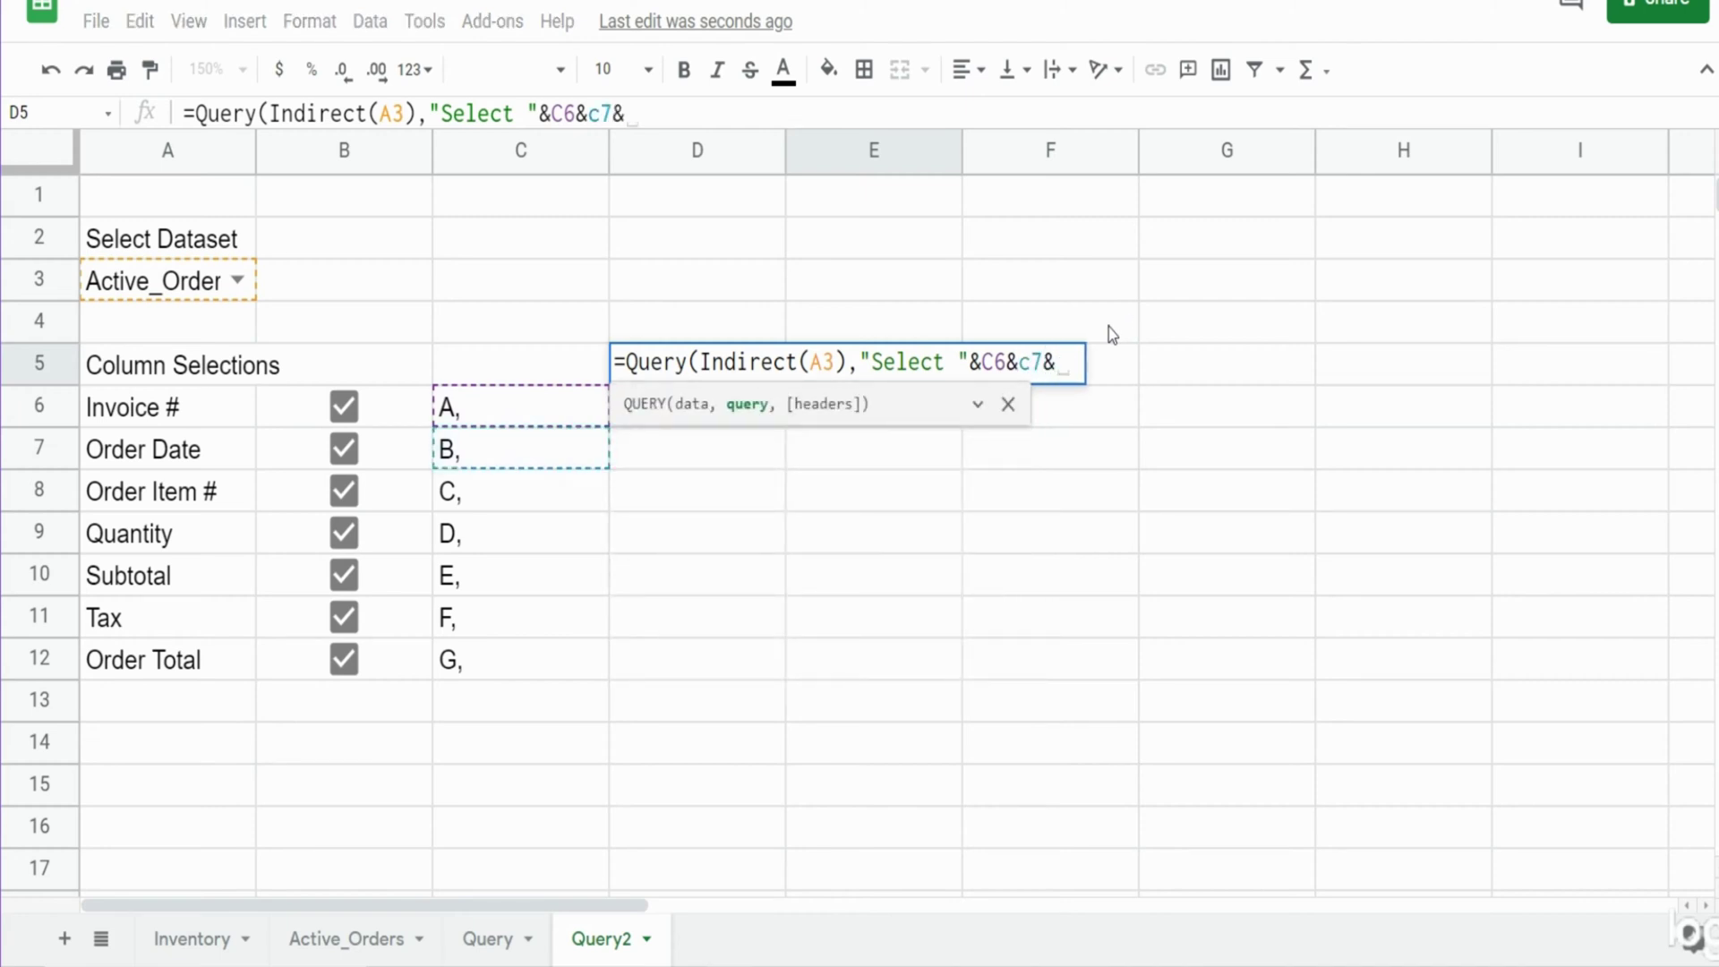
{"action": "type", "text": "c8&"}
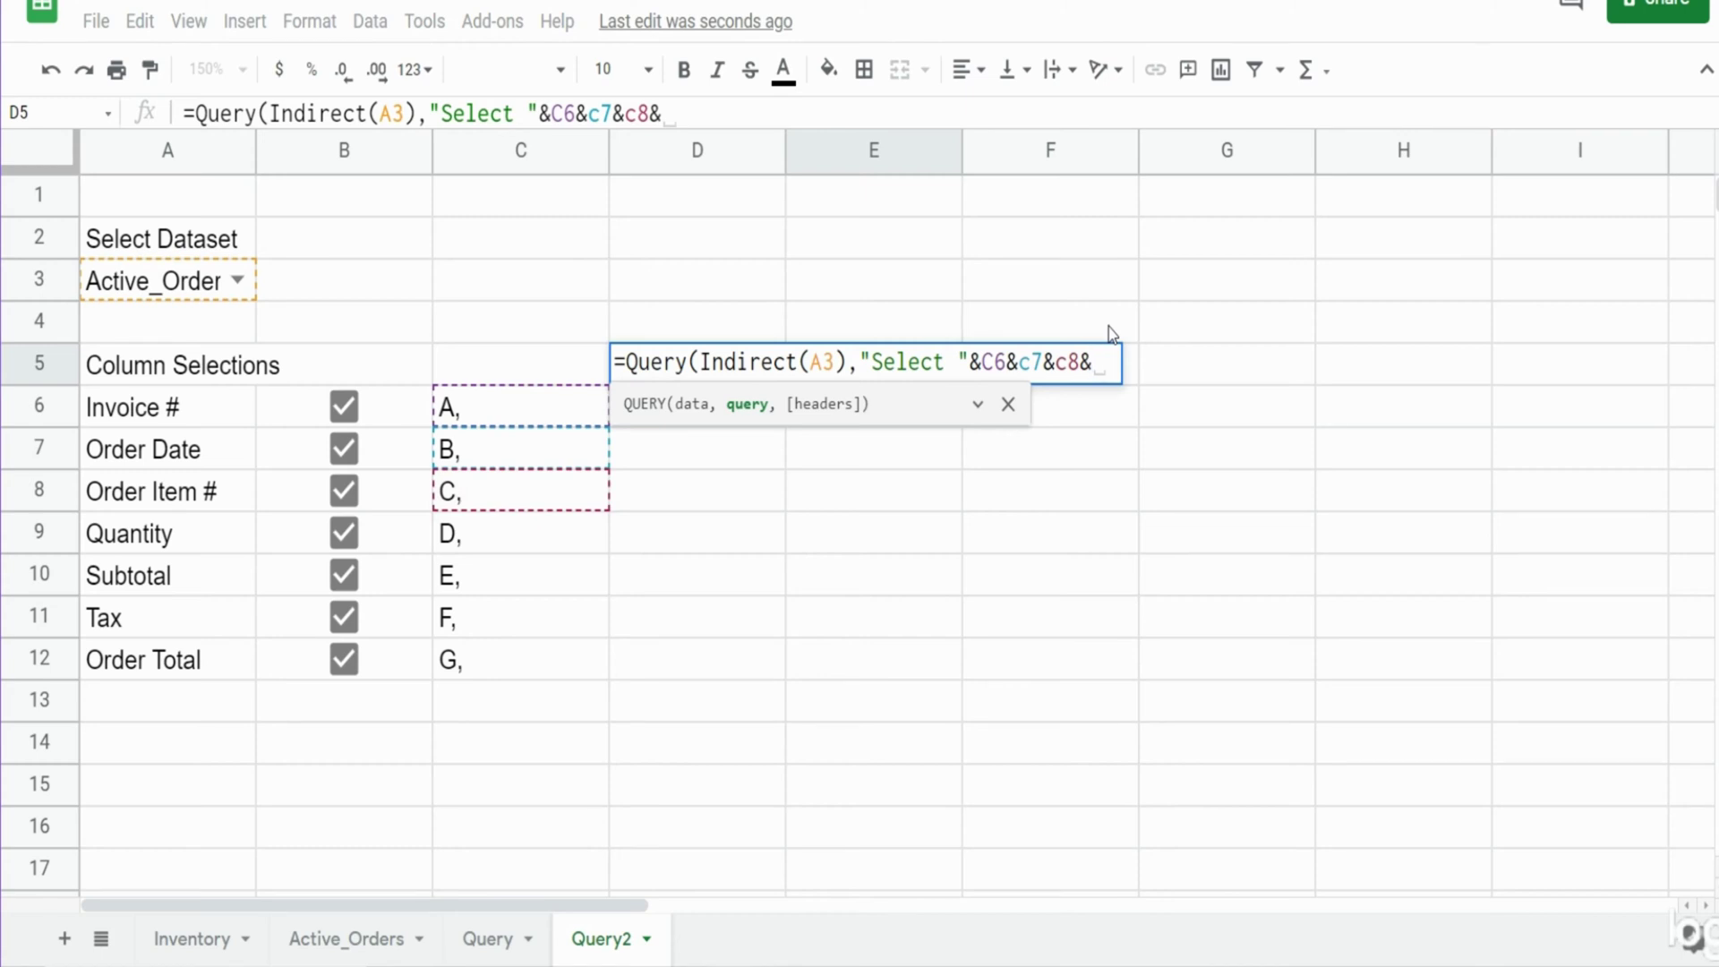
{"action": "type", "text": "c9&"}
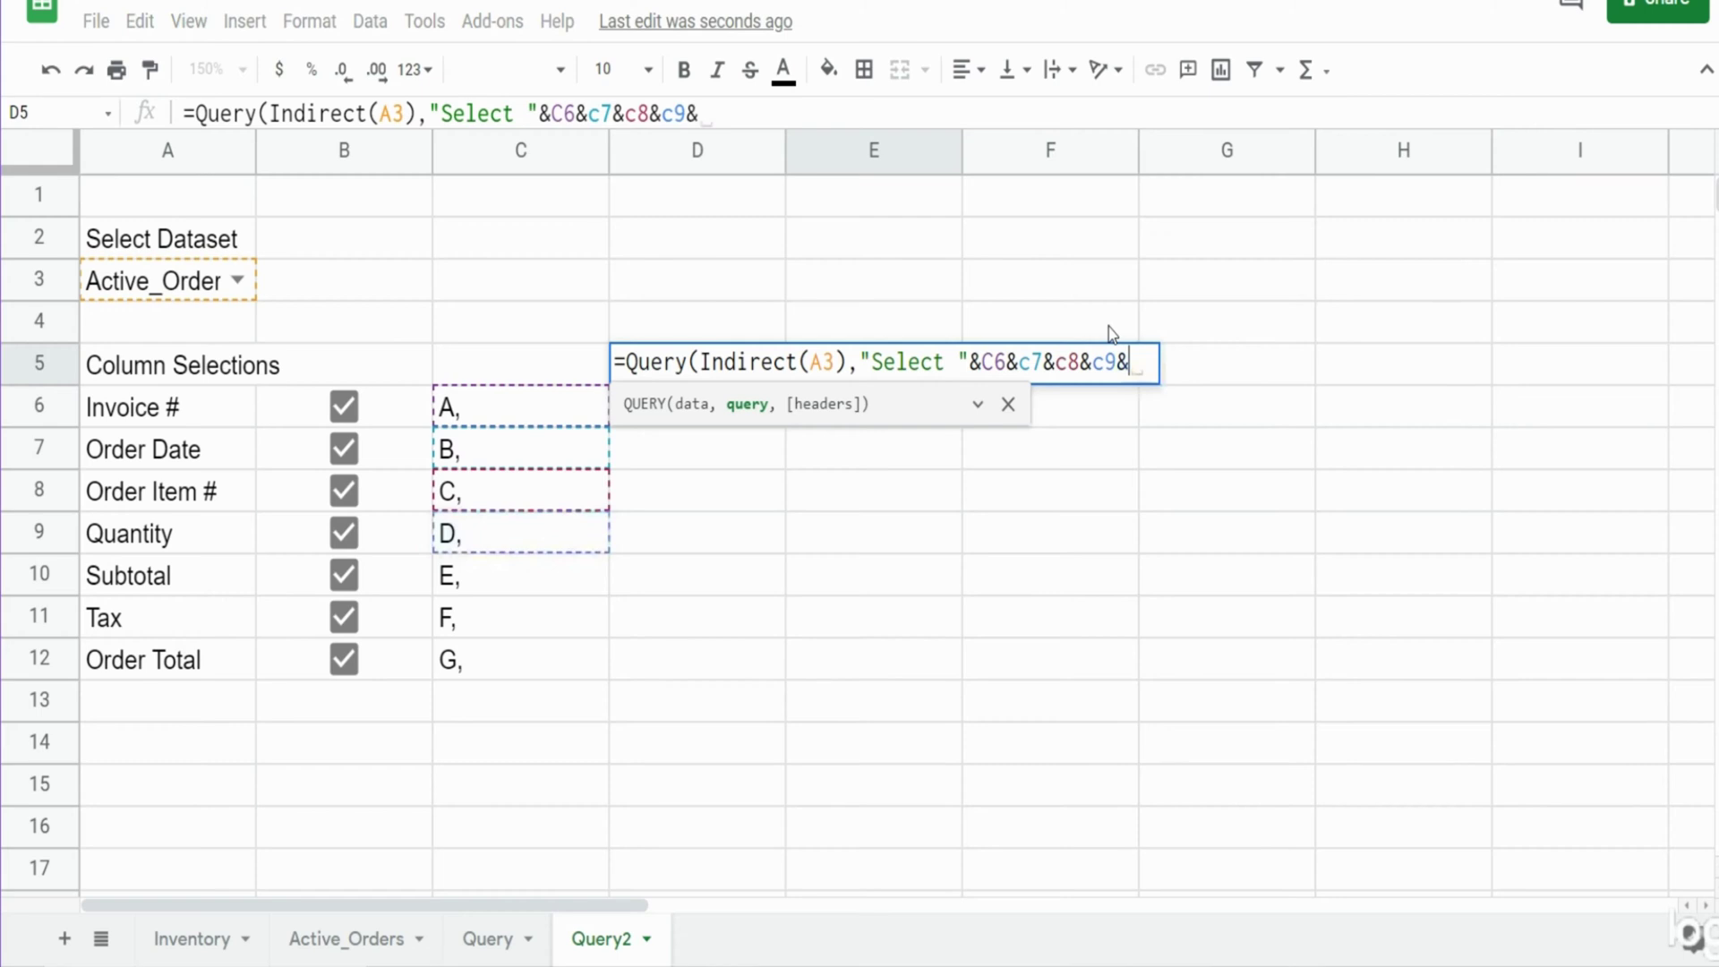
{"action": "type", "text": "c10&"}
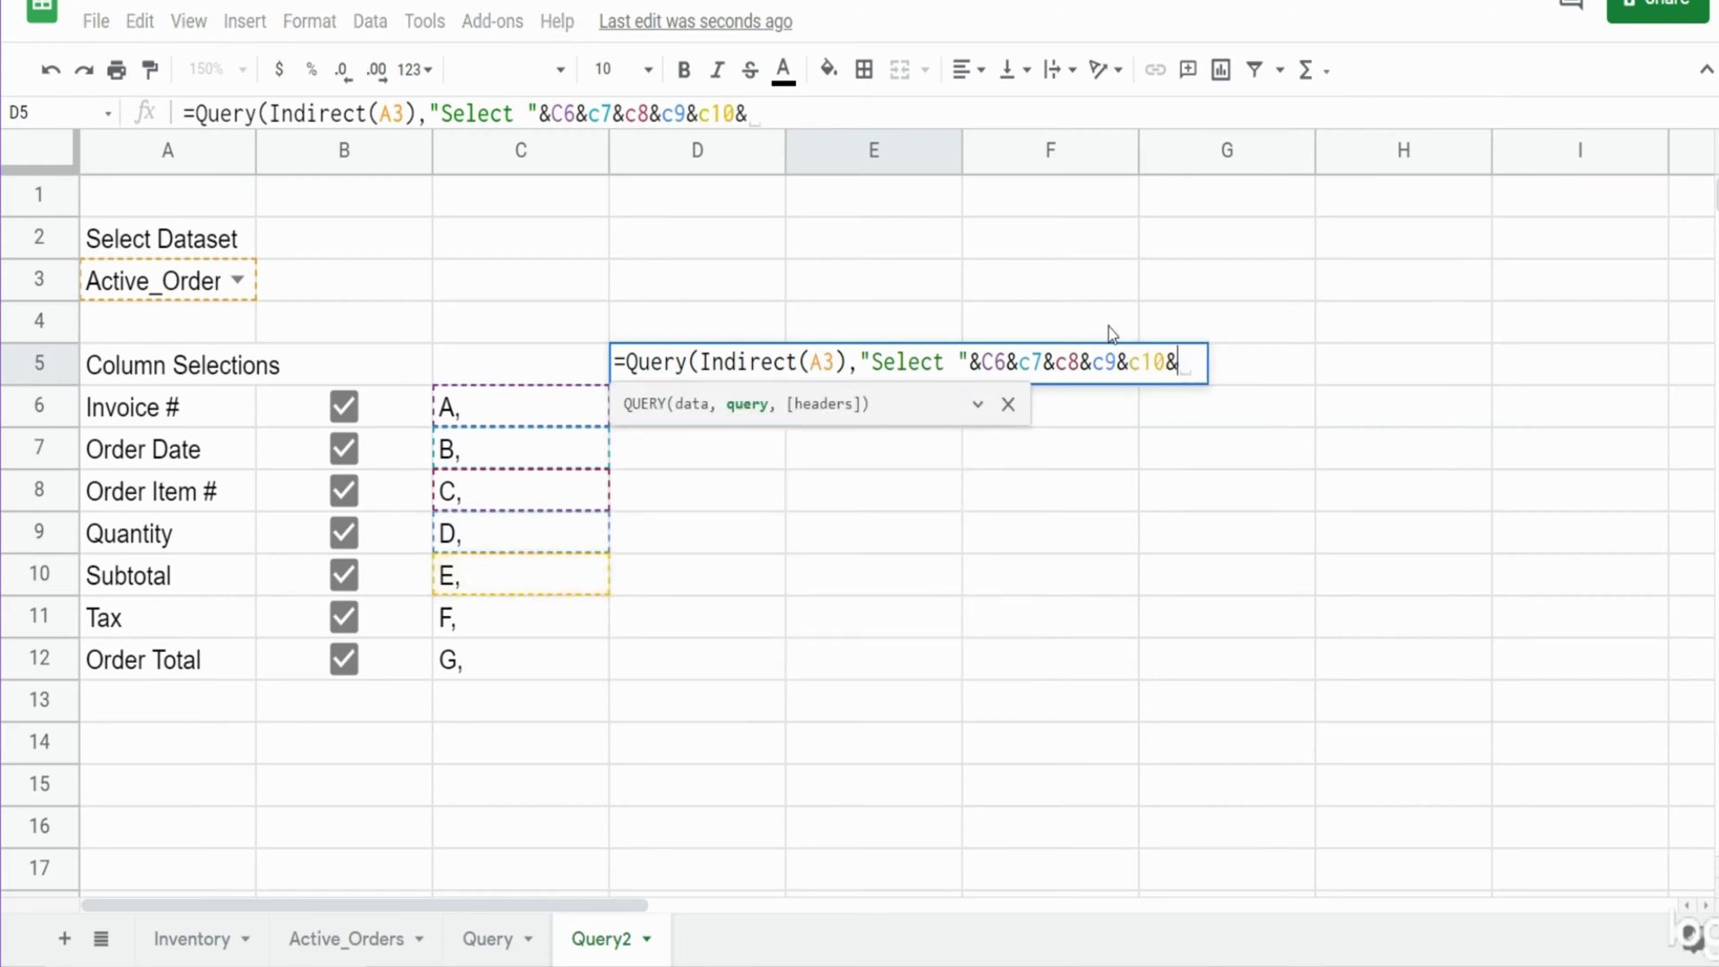
{"action": "type", "text": "c11"}
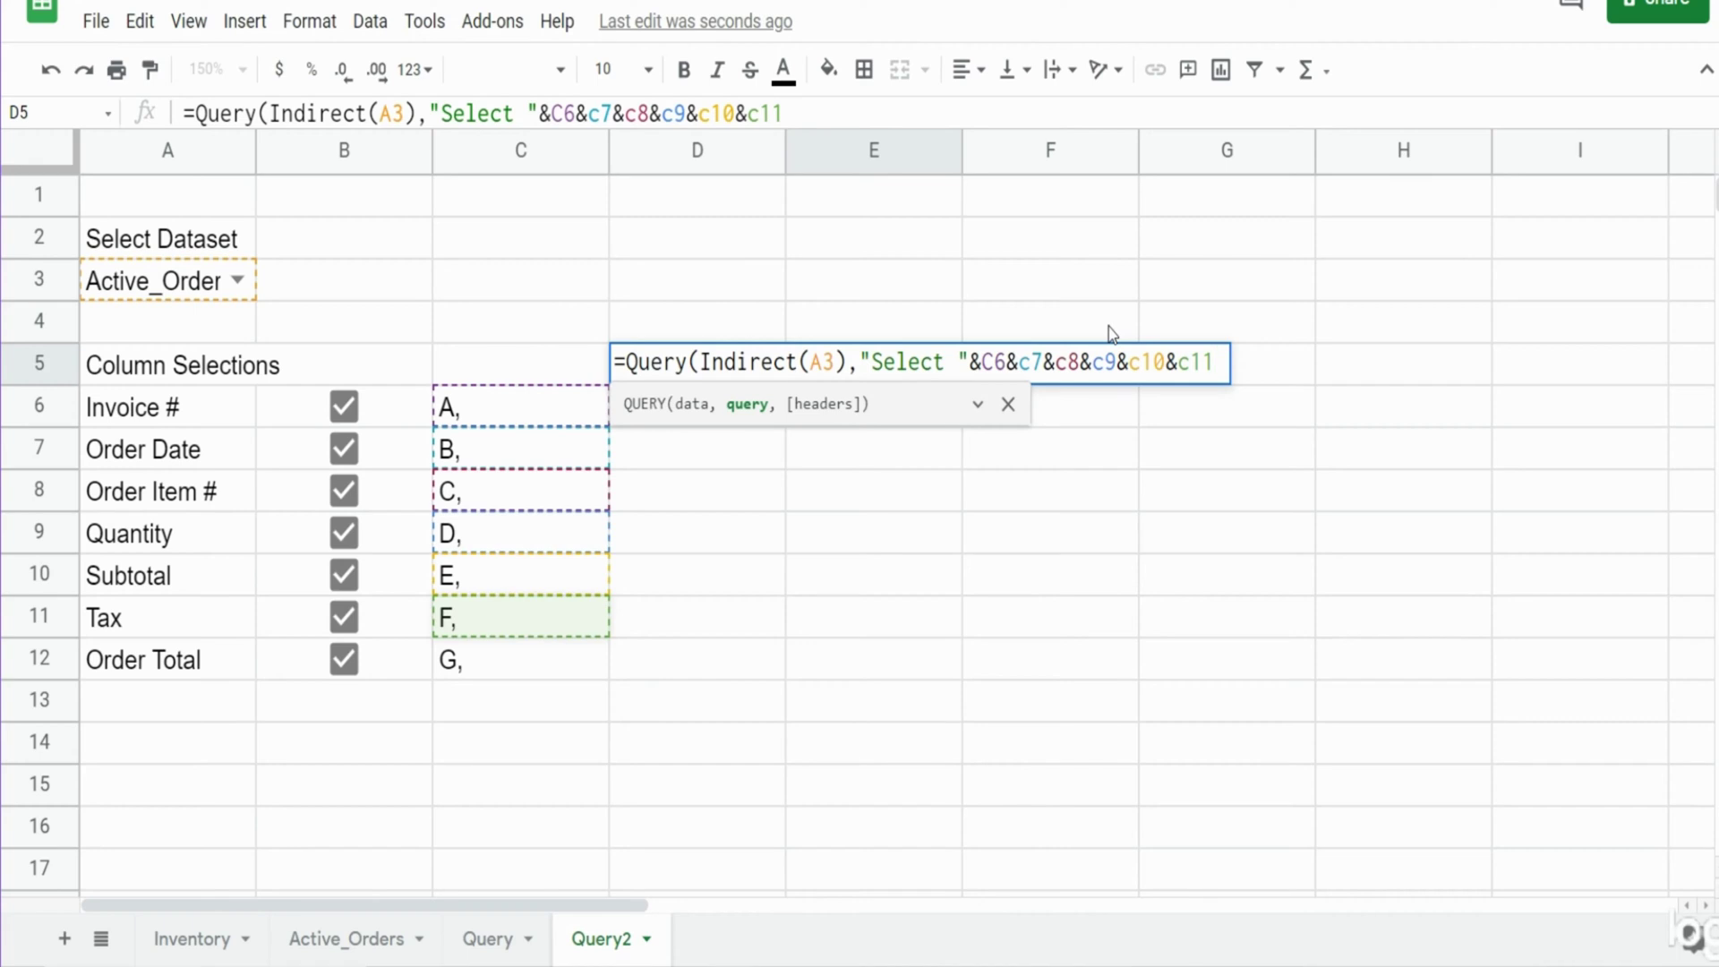
{"action": "type", "text": "&c12"}
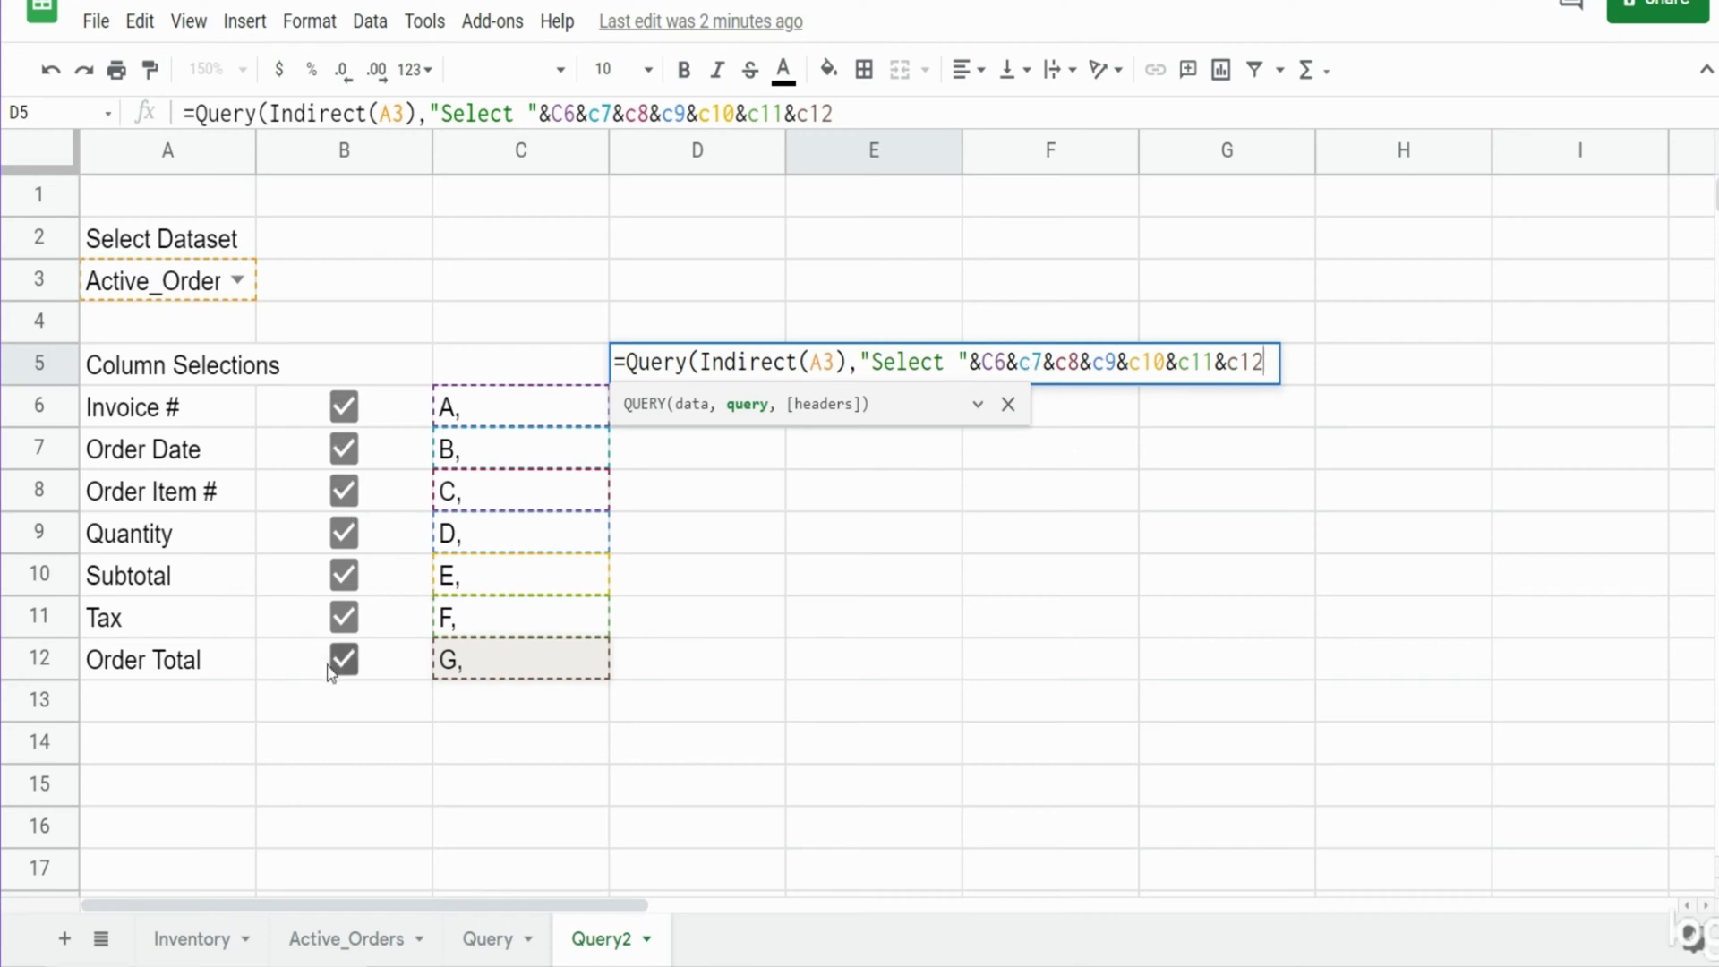
- Complete the D5 formula with &"' '" after C12, a headers argument of 1 and the closing parenthesis
{"action": "type", "text": "&"}
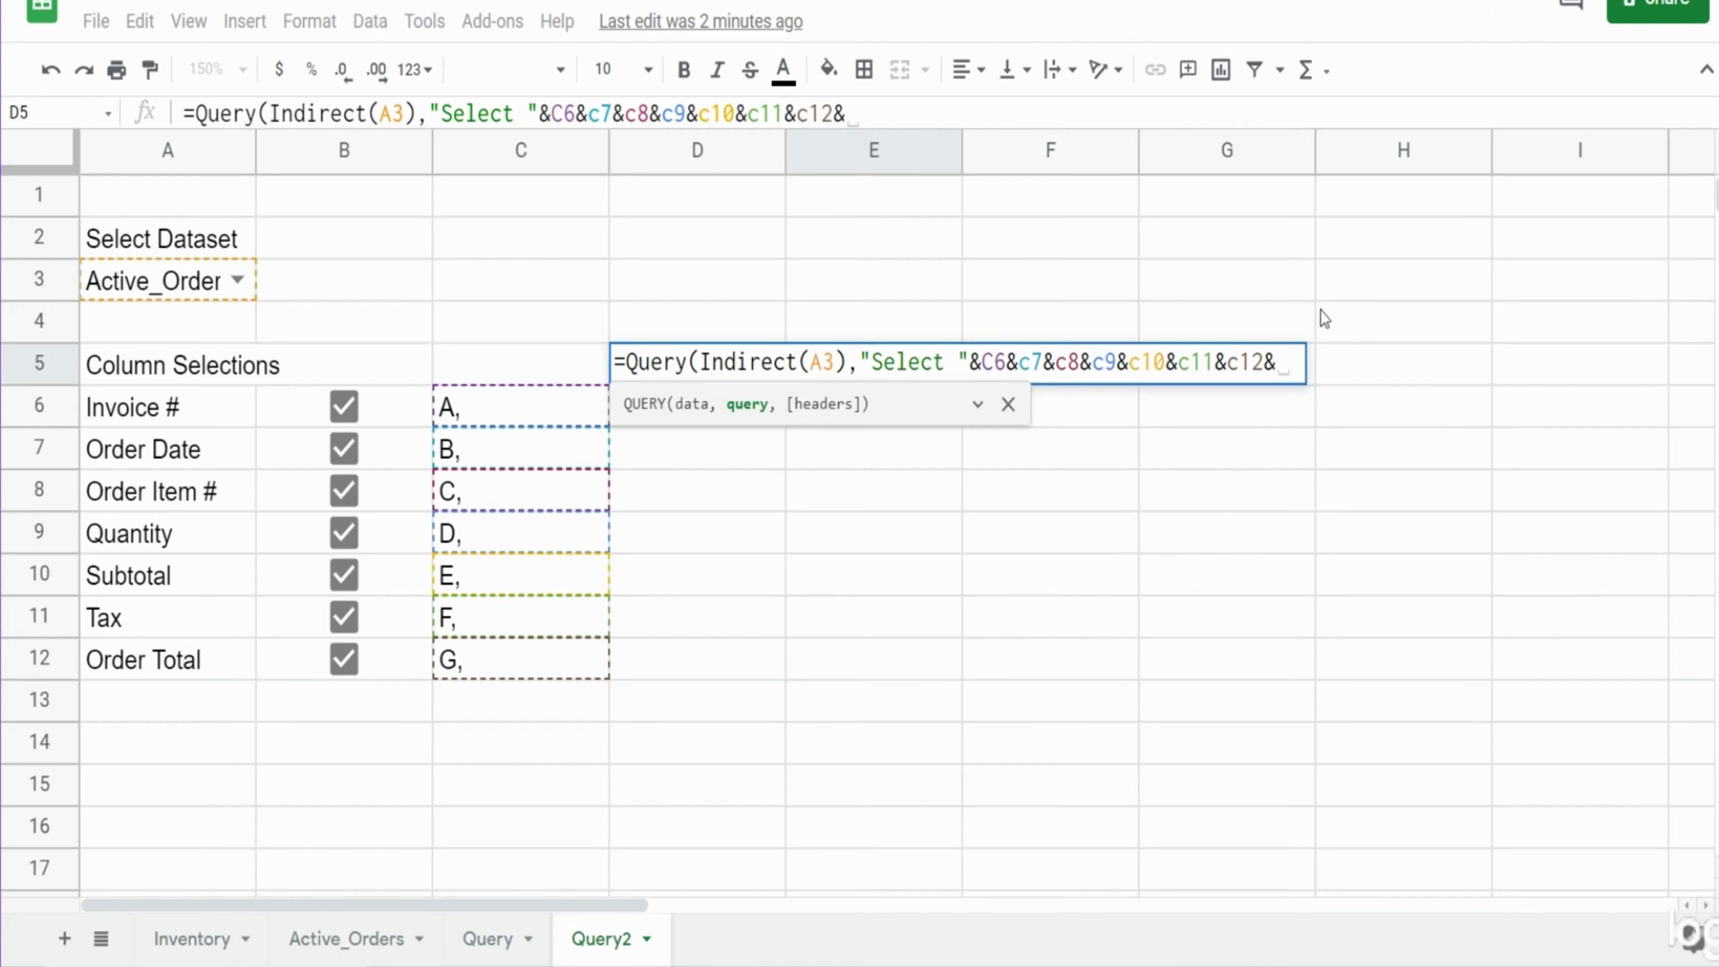
{"action": "type", "text": "\""}
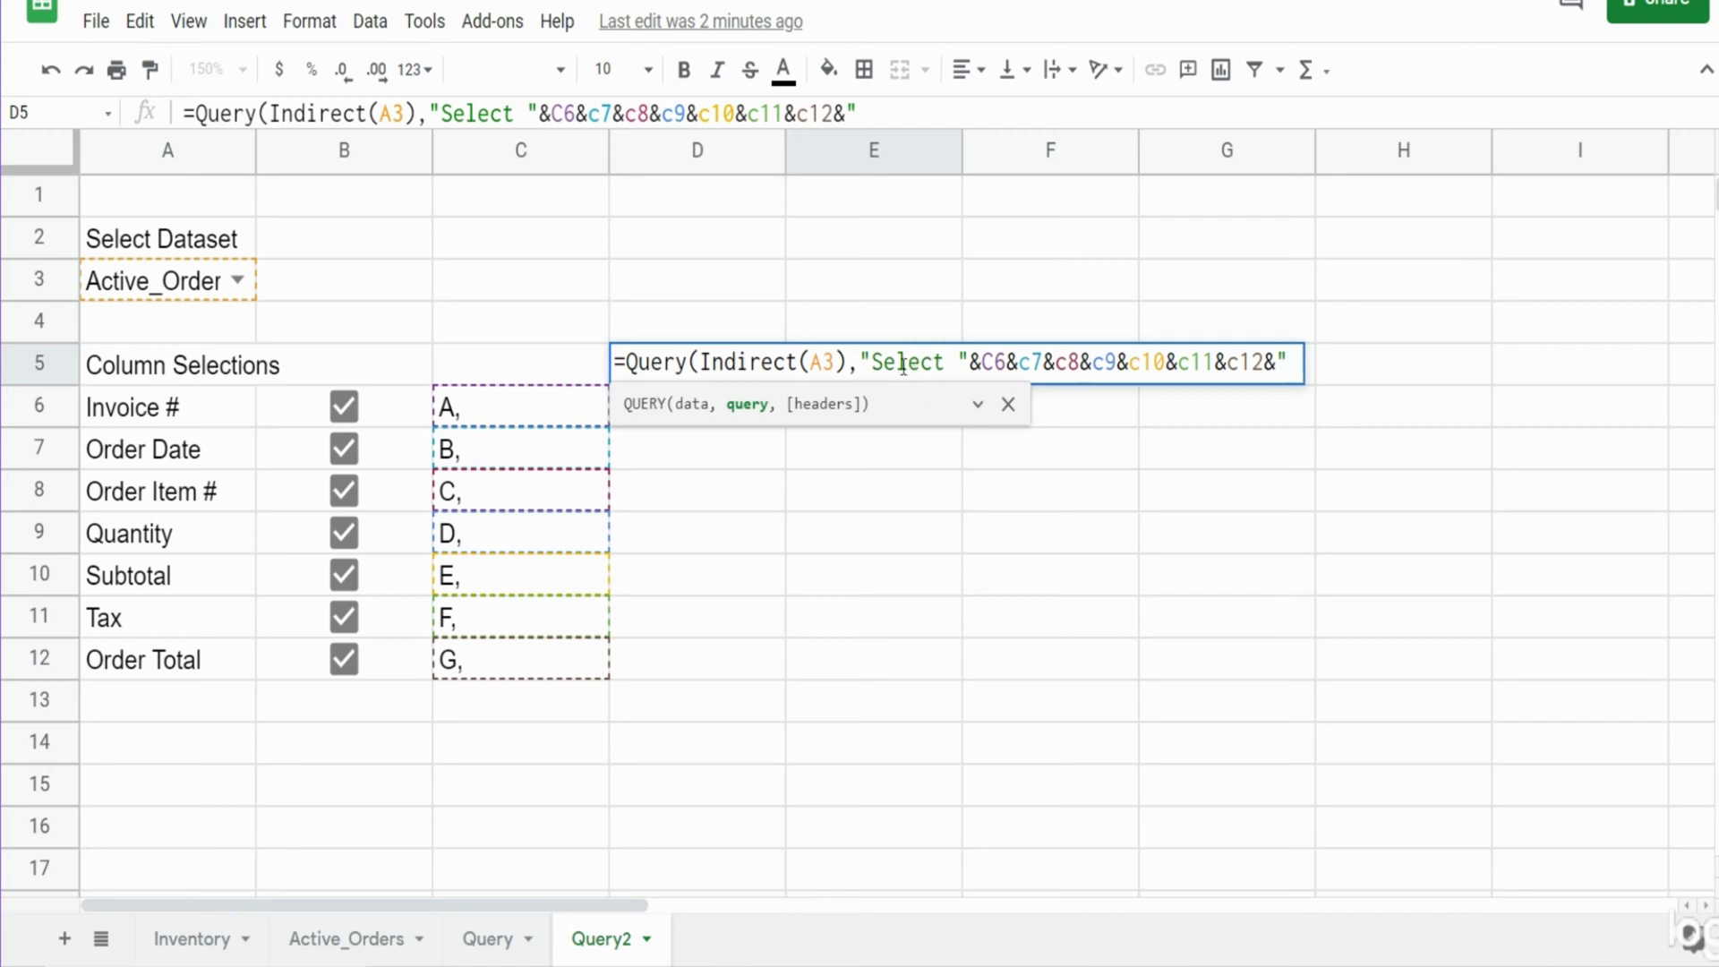
{"action": "type", "text": "' '\""}
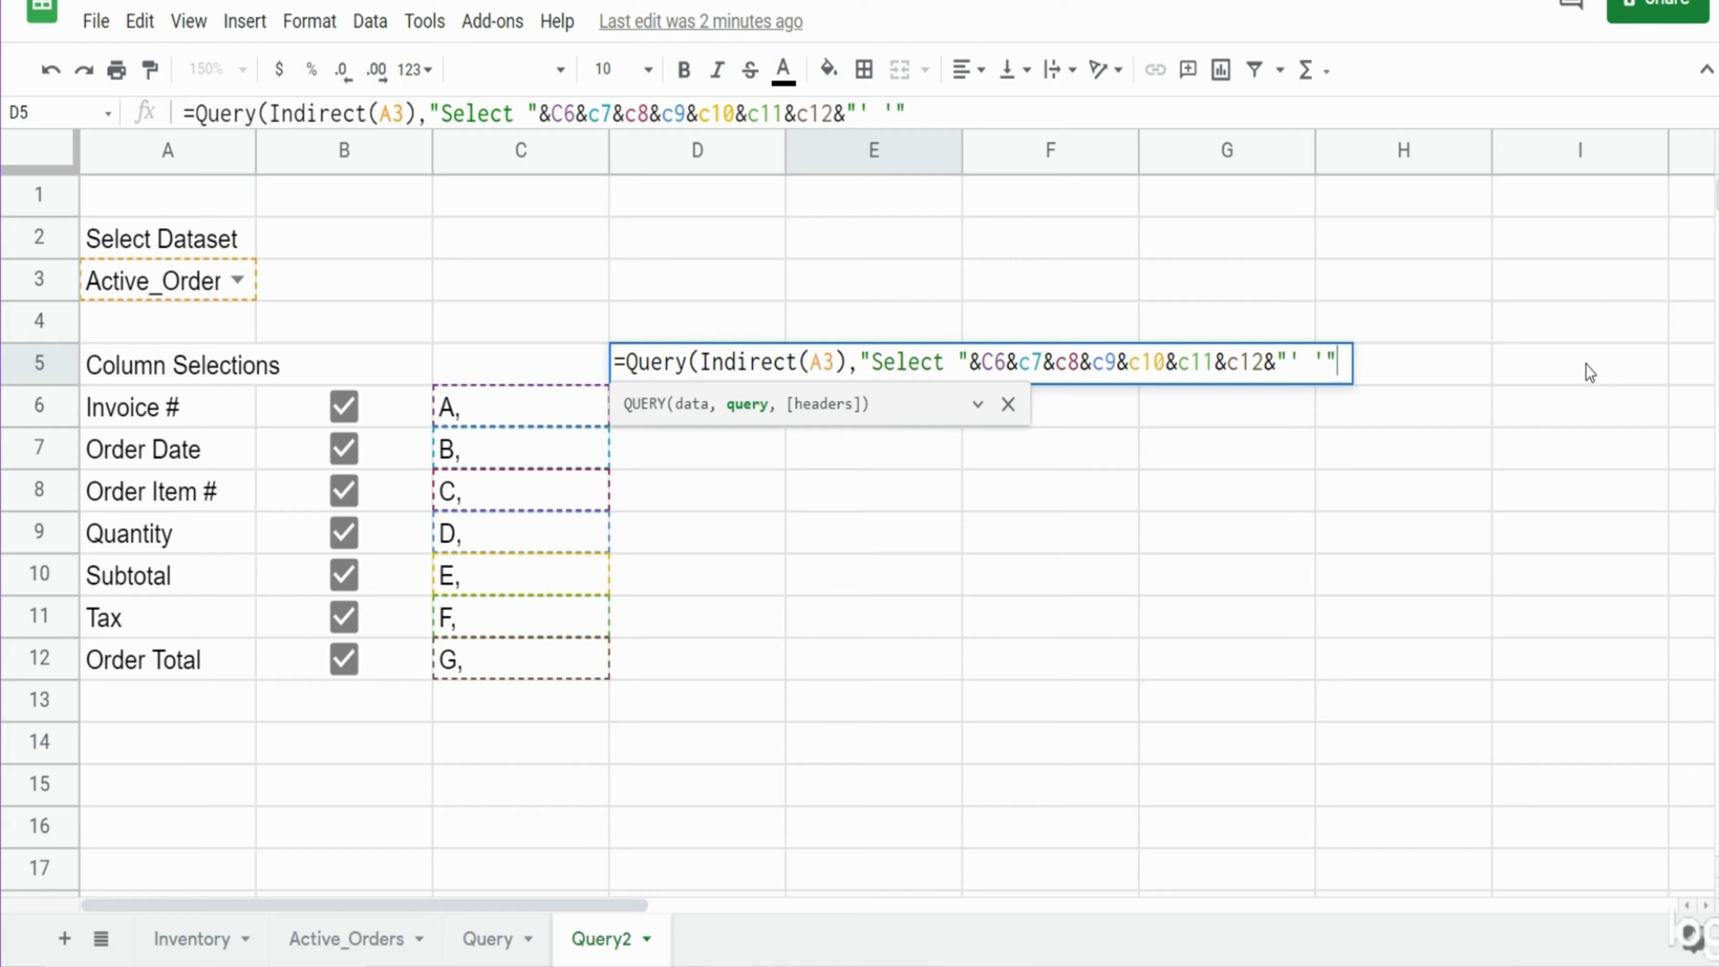
{"action": "type", "text": ", "}
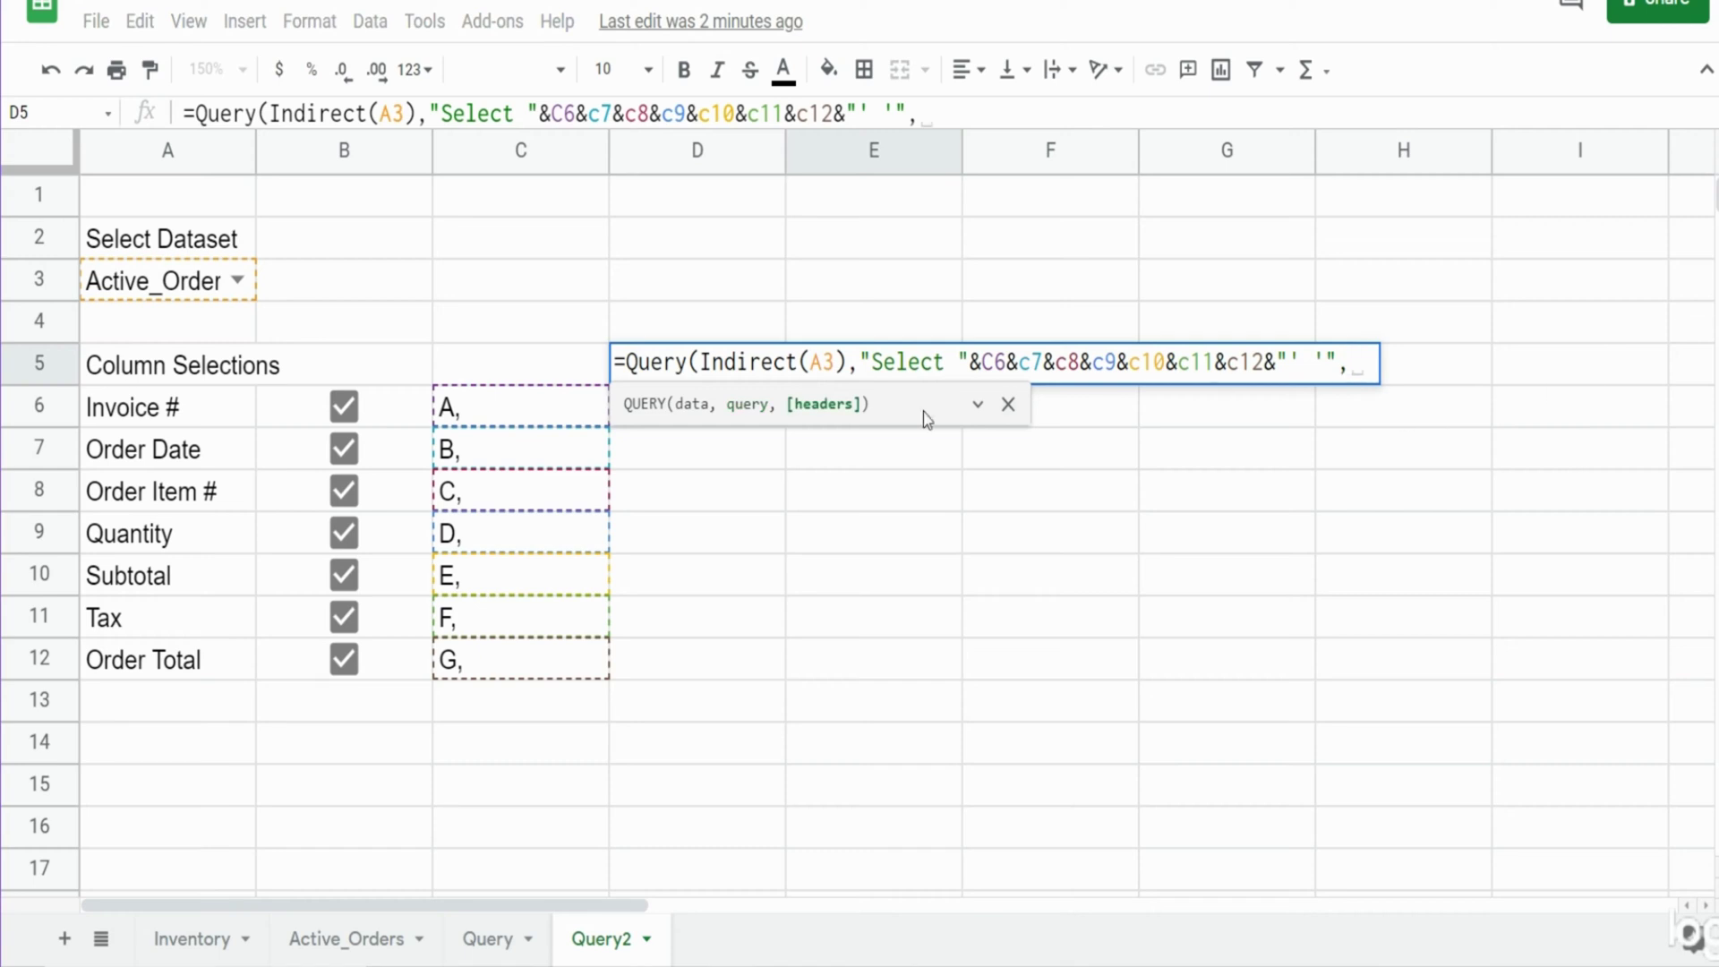
{"action": "type", "text": "1"}
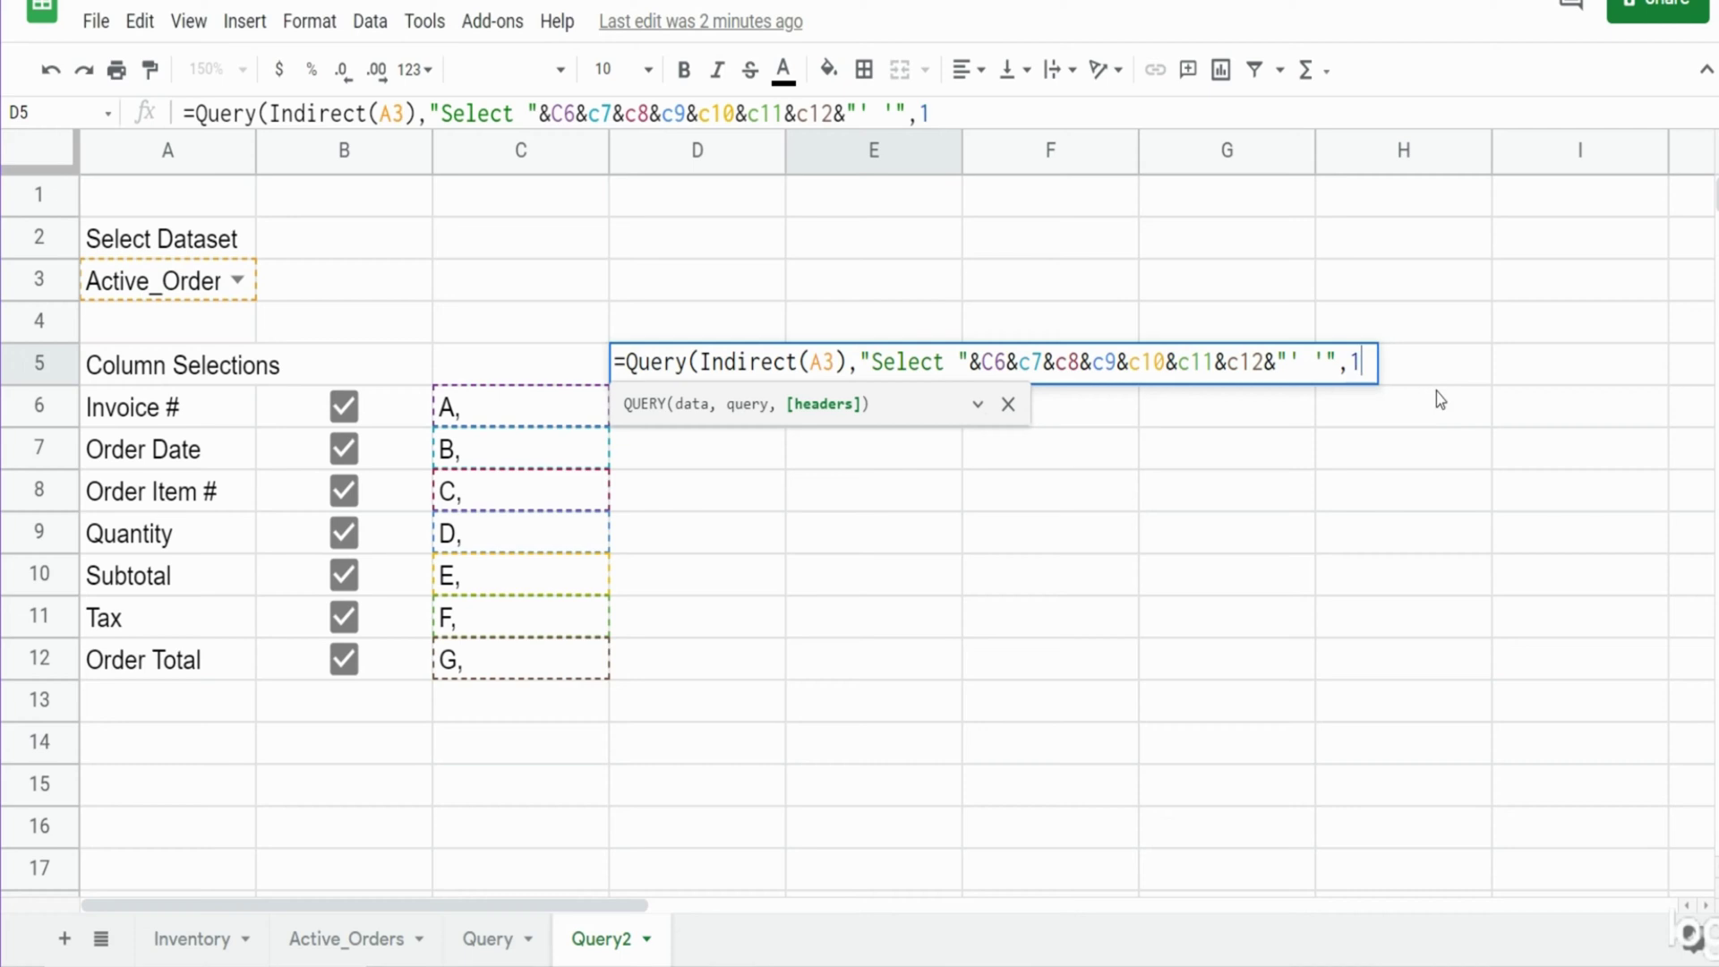
{"action": "type", "text": ")"}
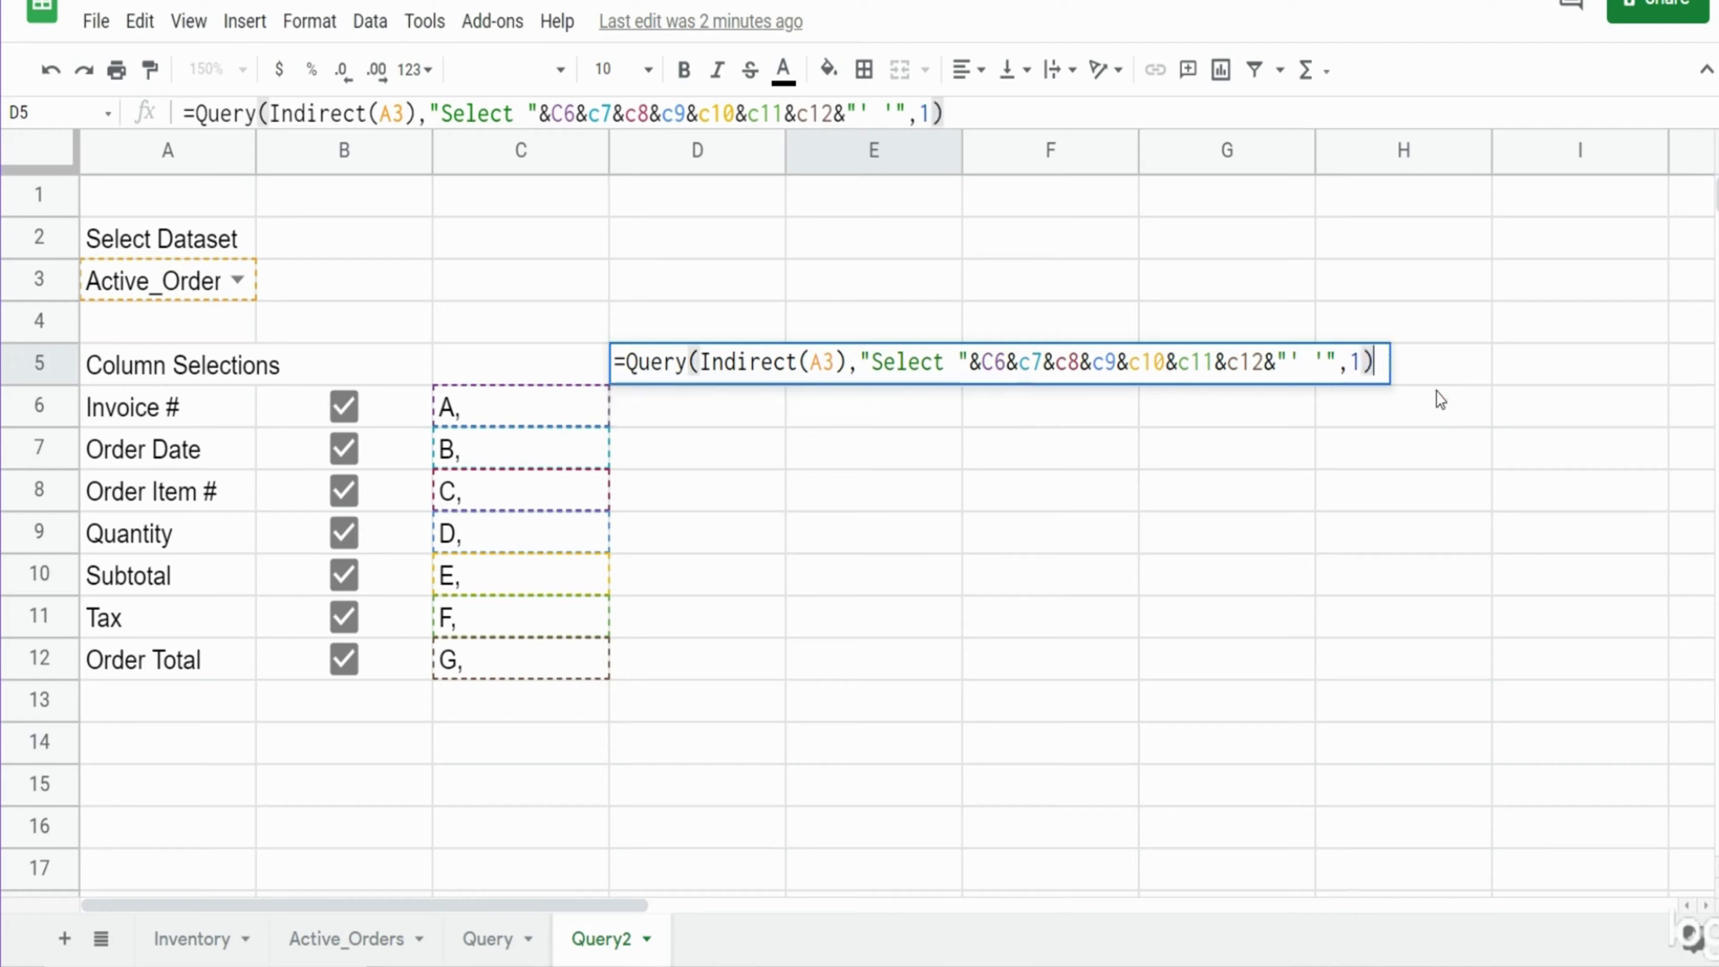
{"action": "key", "text": "Return"}
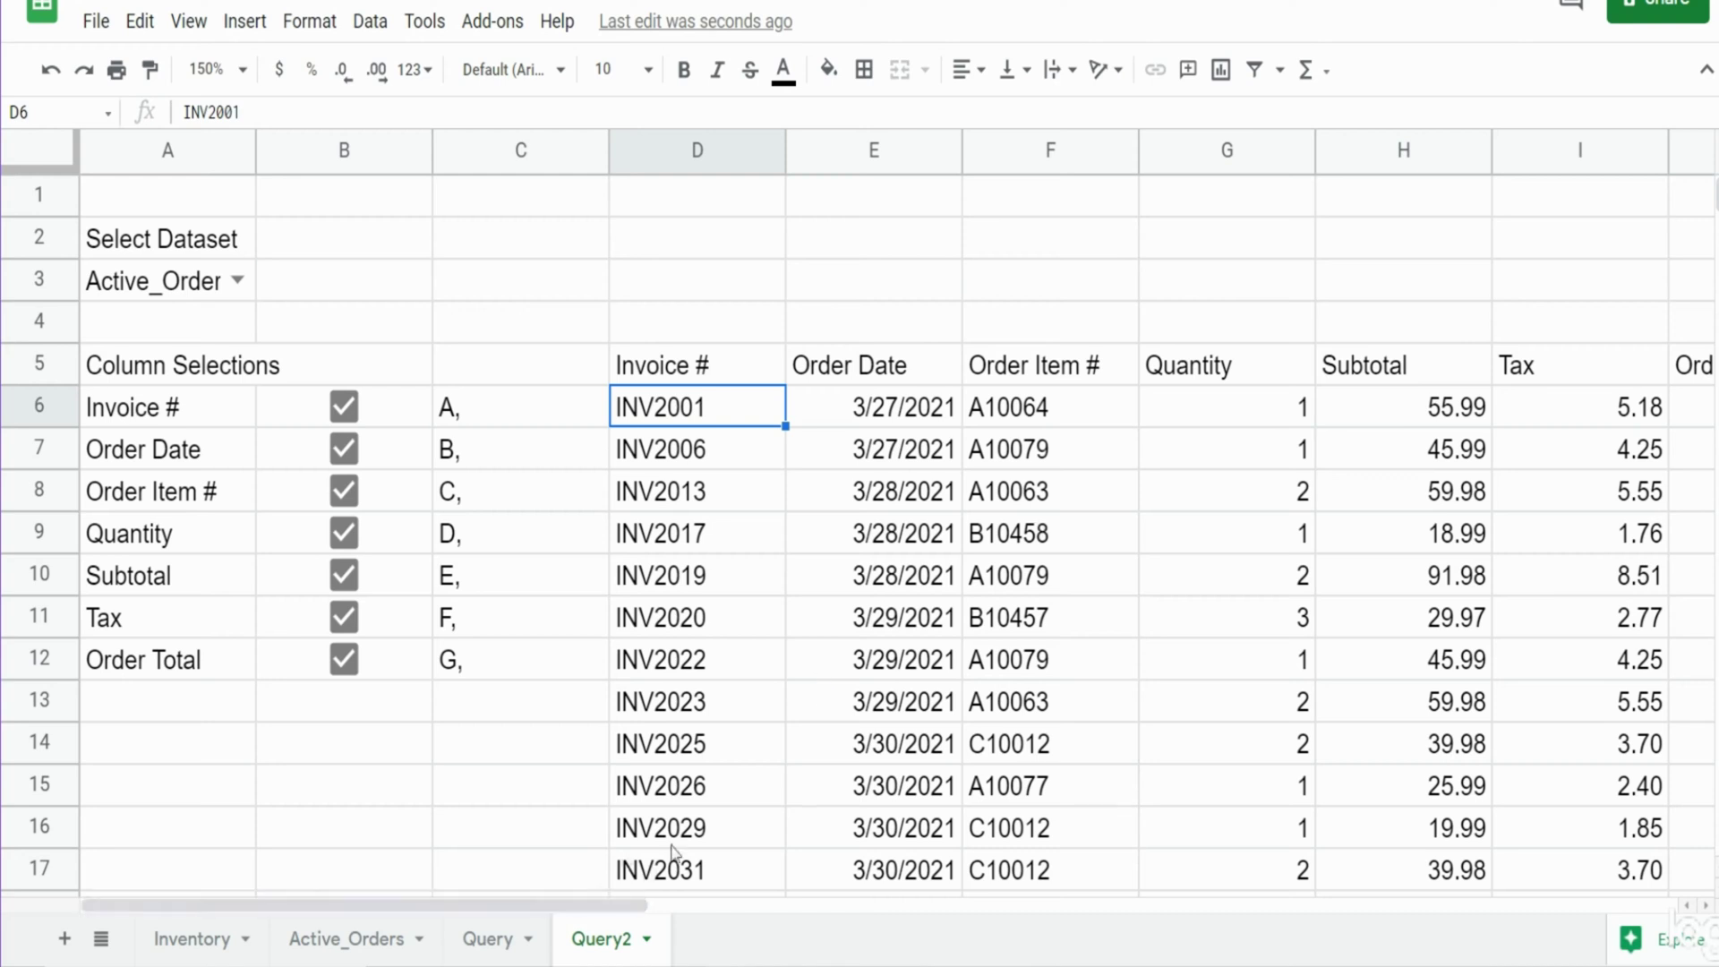
- Switch the dataset in A3 to Inventory and inspect the query output's header cell I5
{"action": "left_click", "coordinate": [235, 282]}
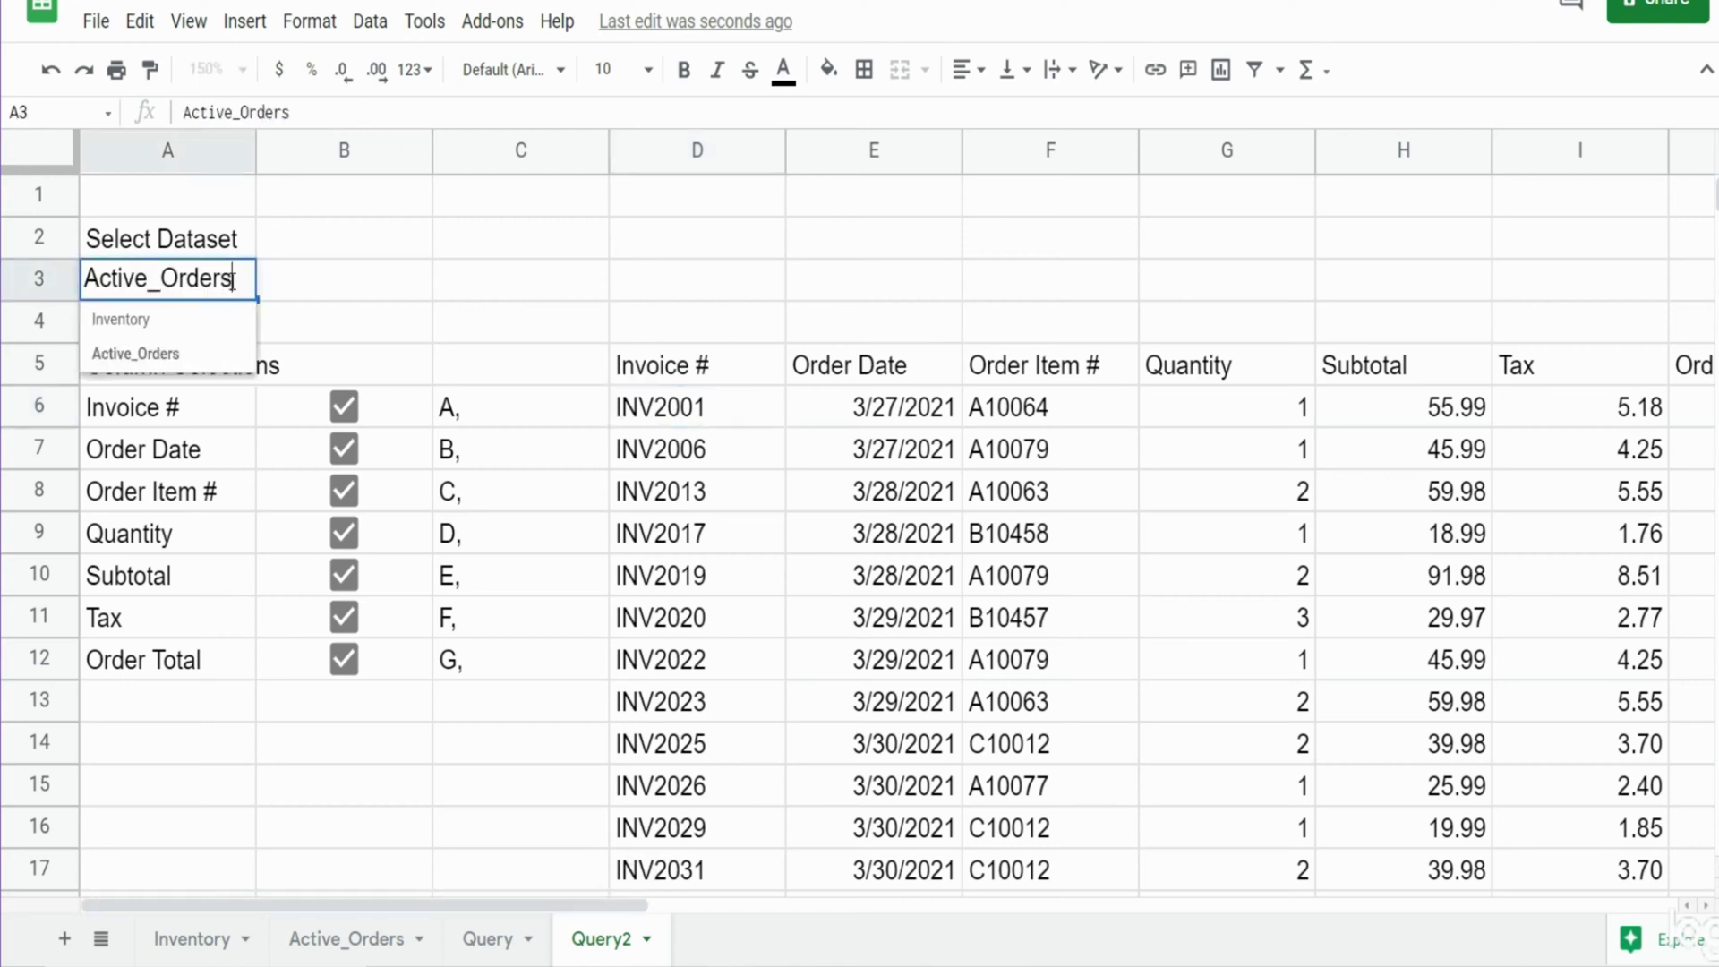
{"action": "left_click", "coordinate": [154, 330]}
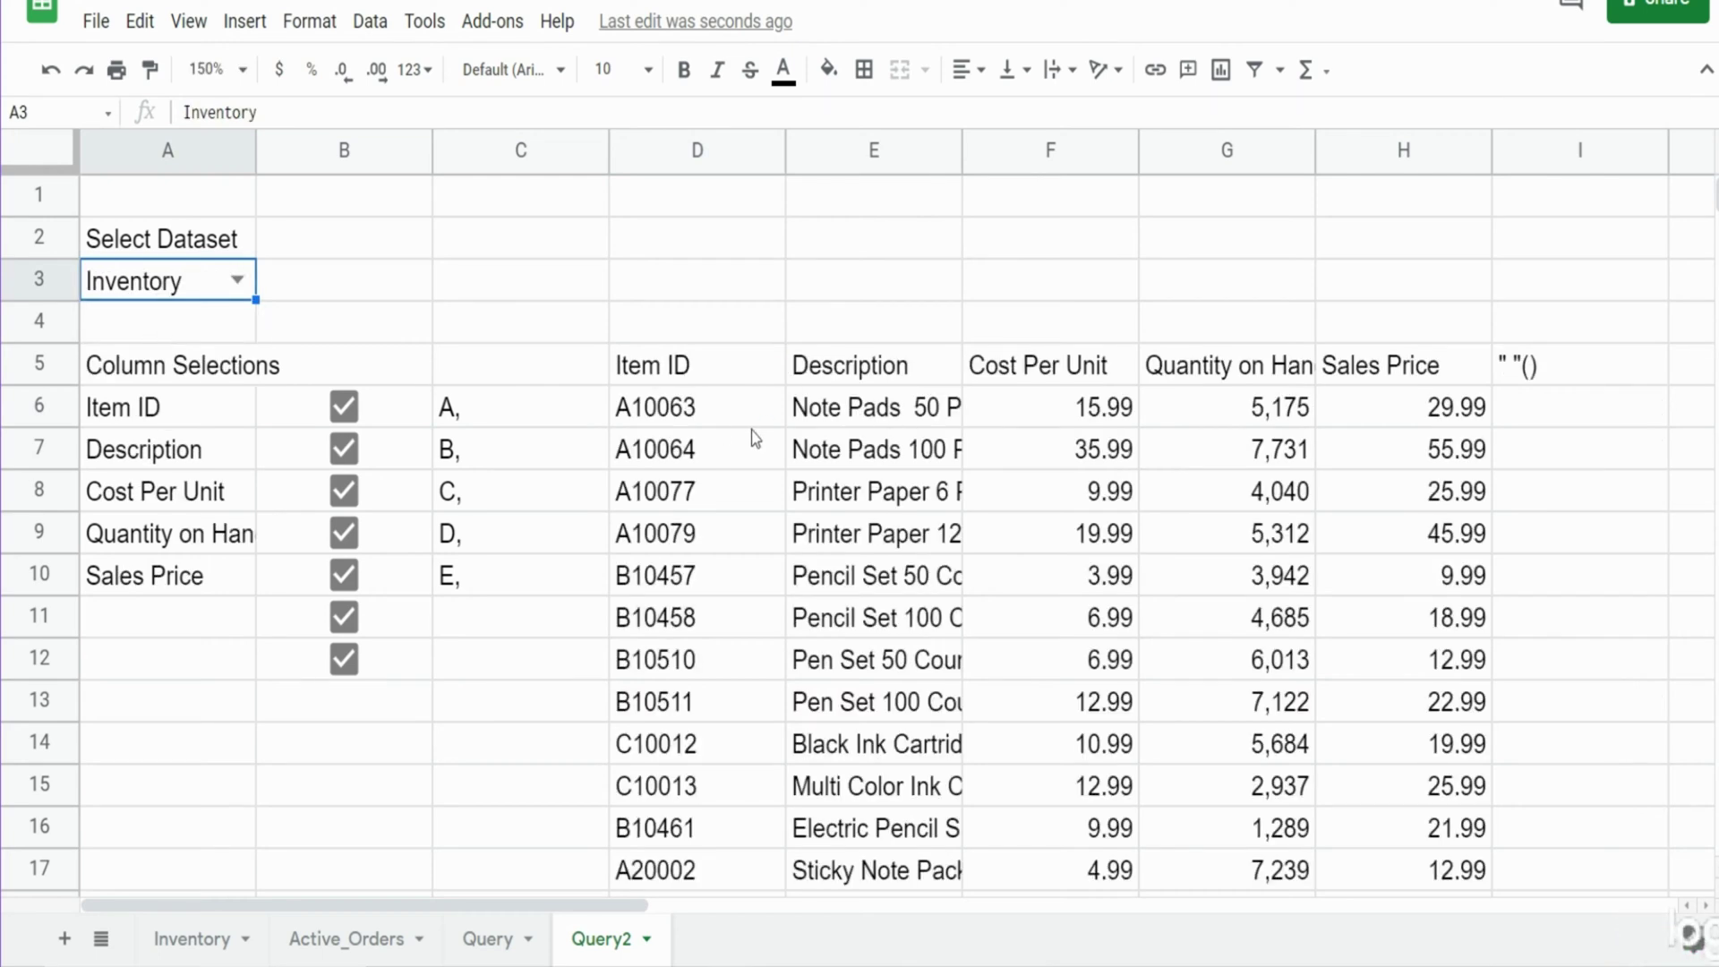
{"action": "left_click", "coordinate": [1545, 375]}
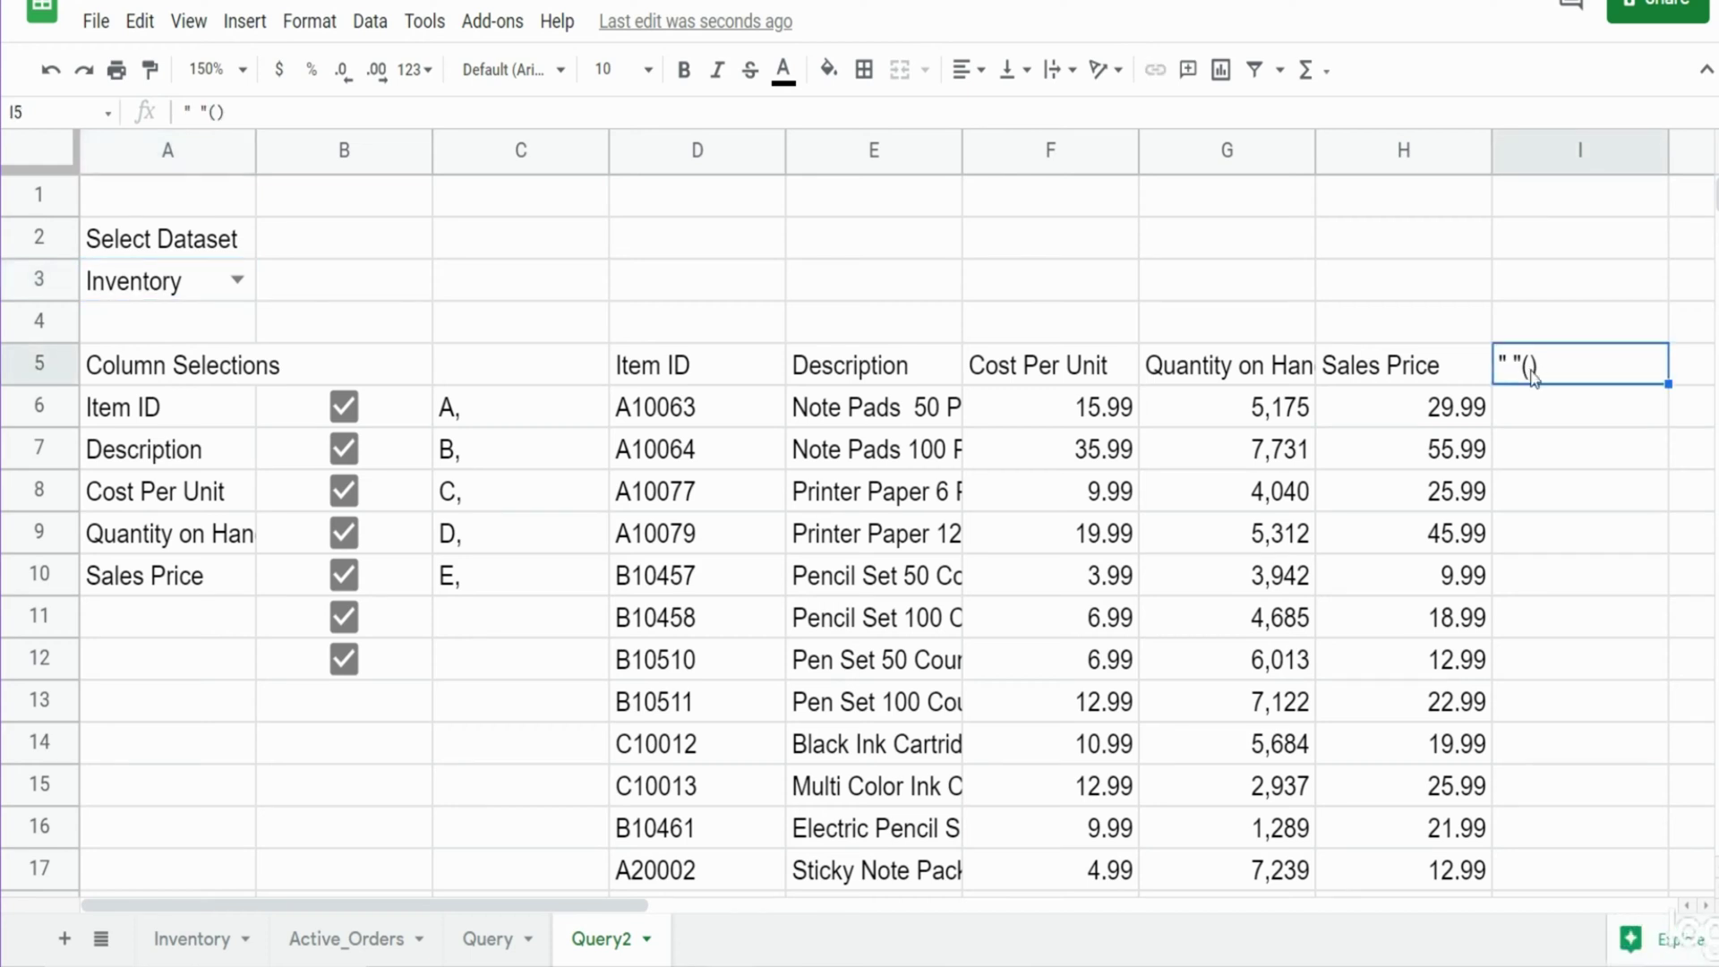
- Add a label clause to the D5 query so that its last string reads "' ' label ' ' ''"
{"action": "left_click", "coordinate": [667, 365]}
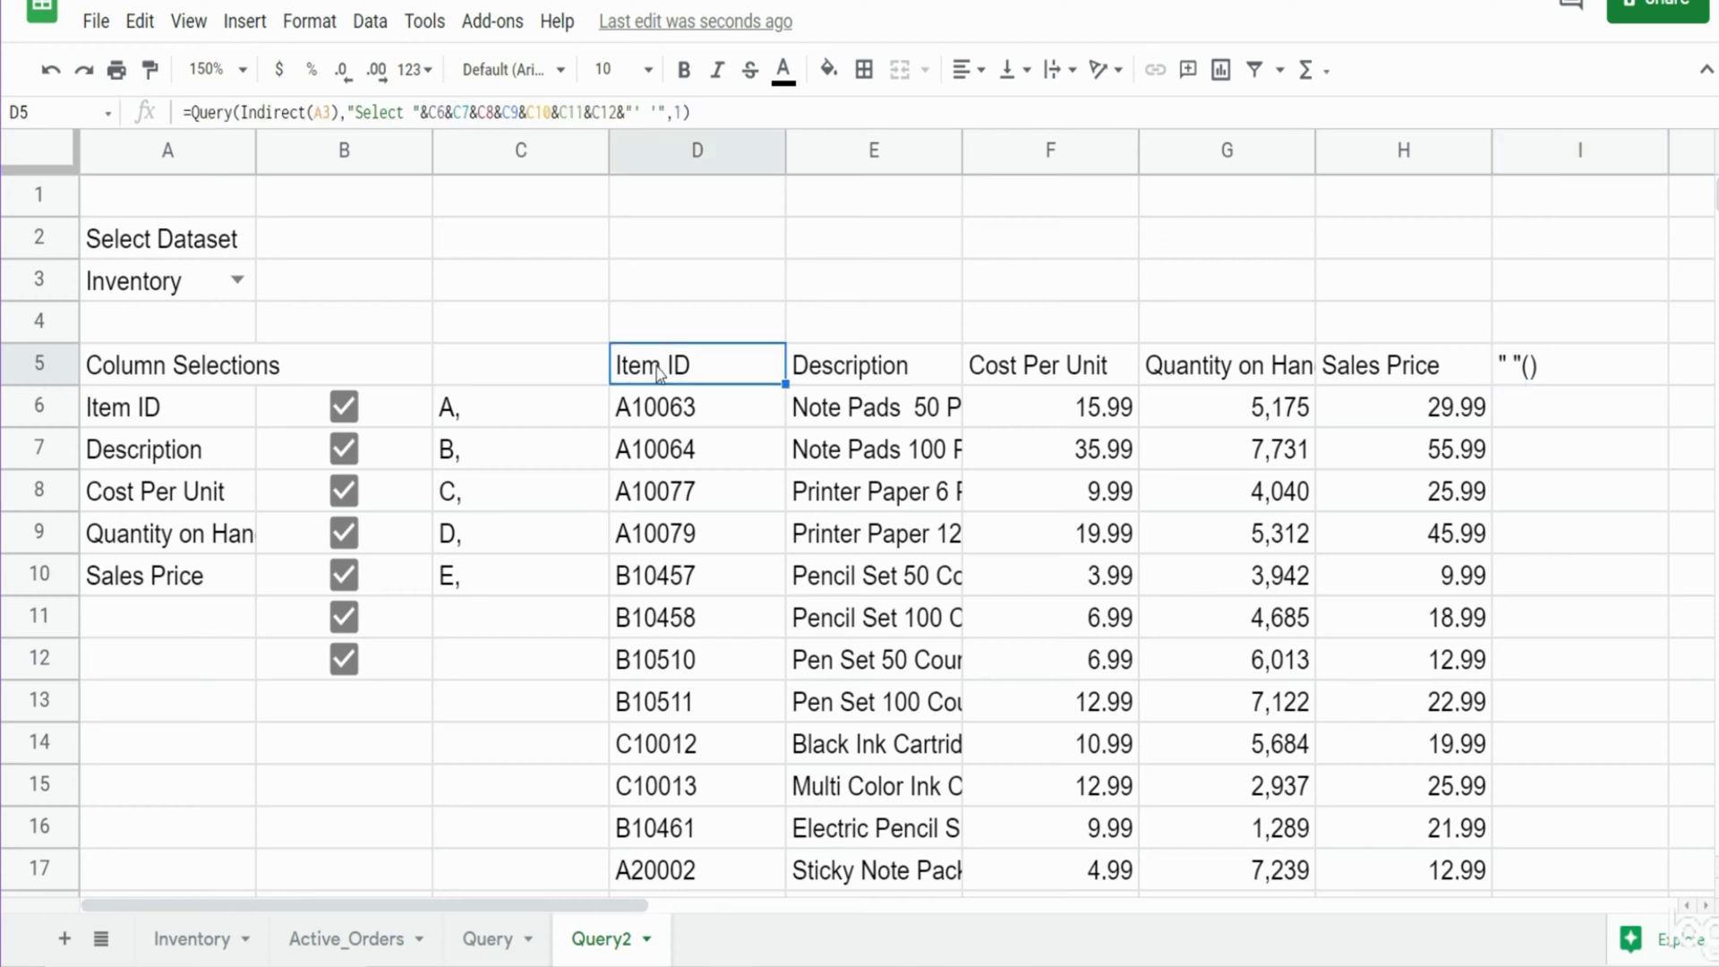
{"action": "double_click", "coordinate": [657, 365]}
{"action": "left_click", "coordinate": [1325, 362]}
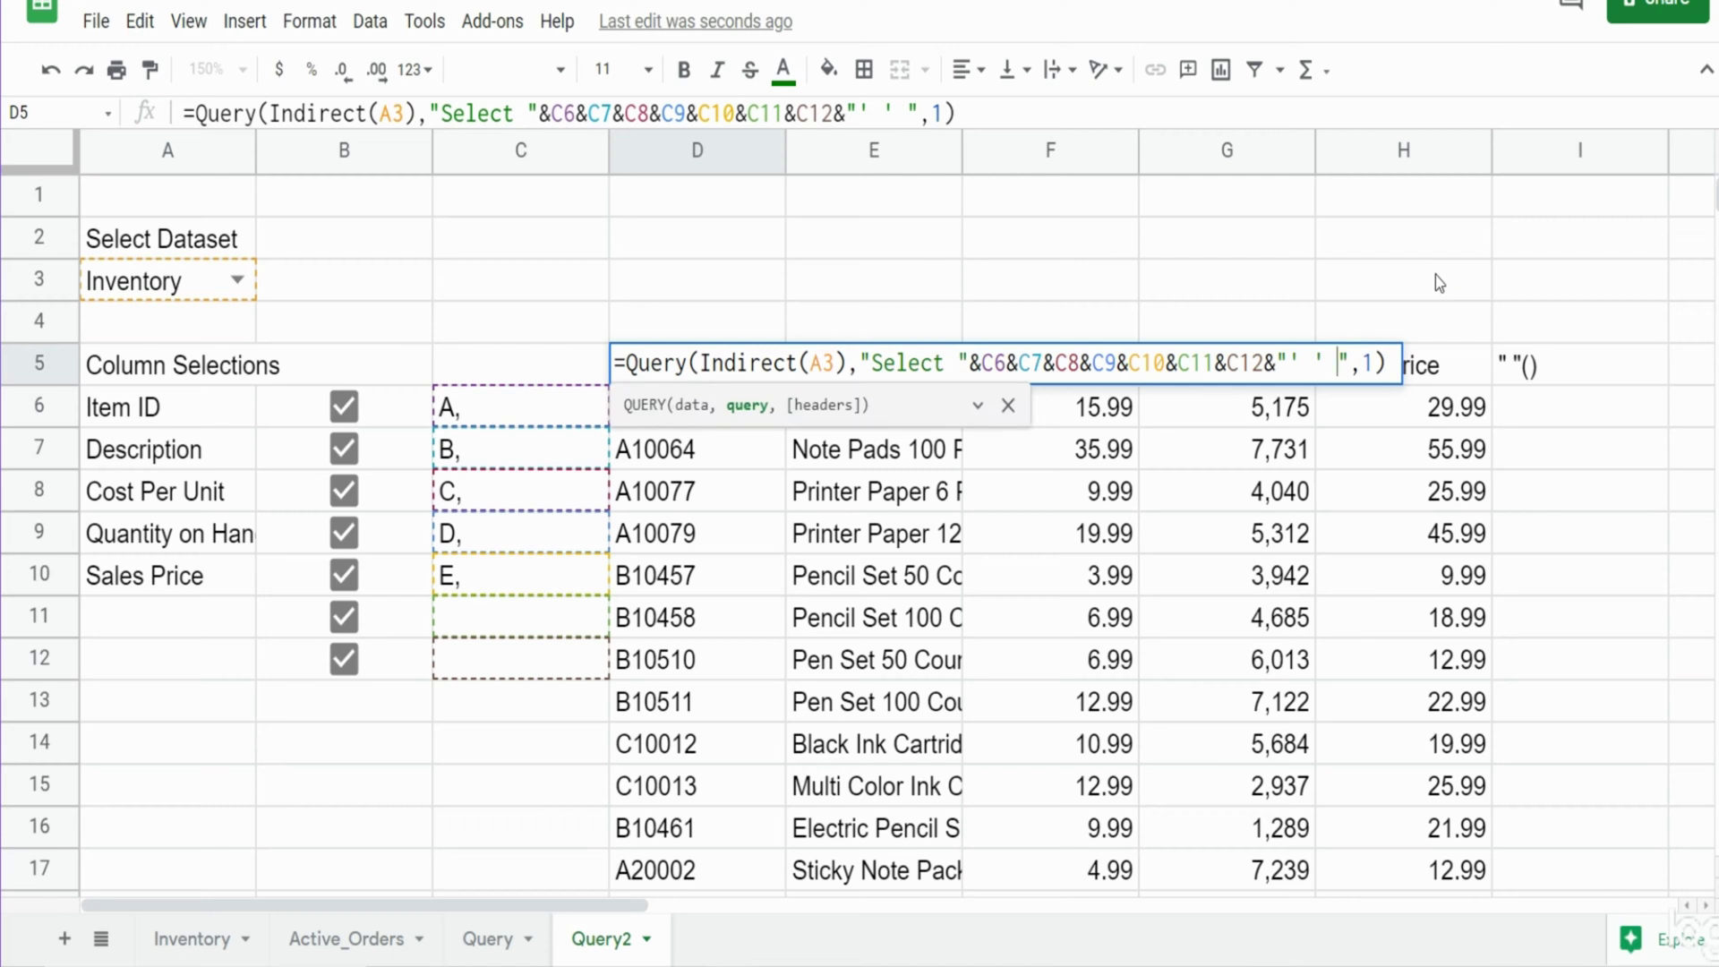
{"action": "type", "text": "labe"}
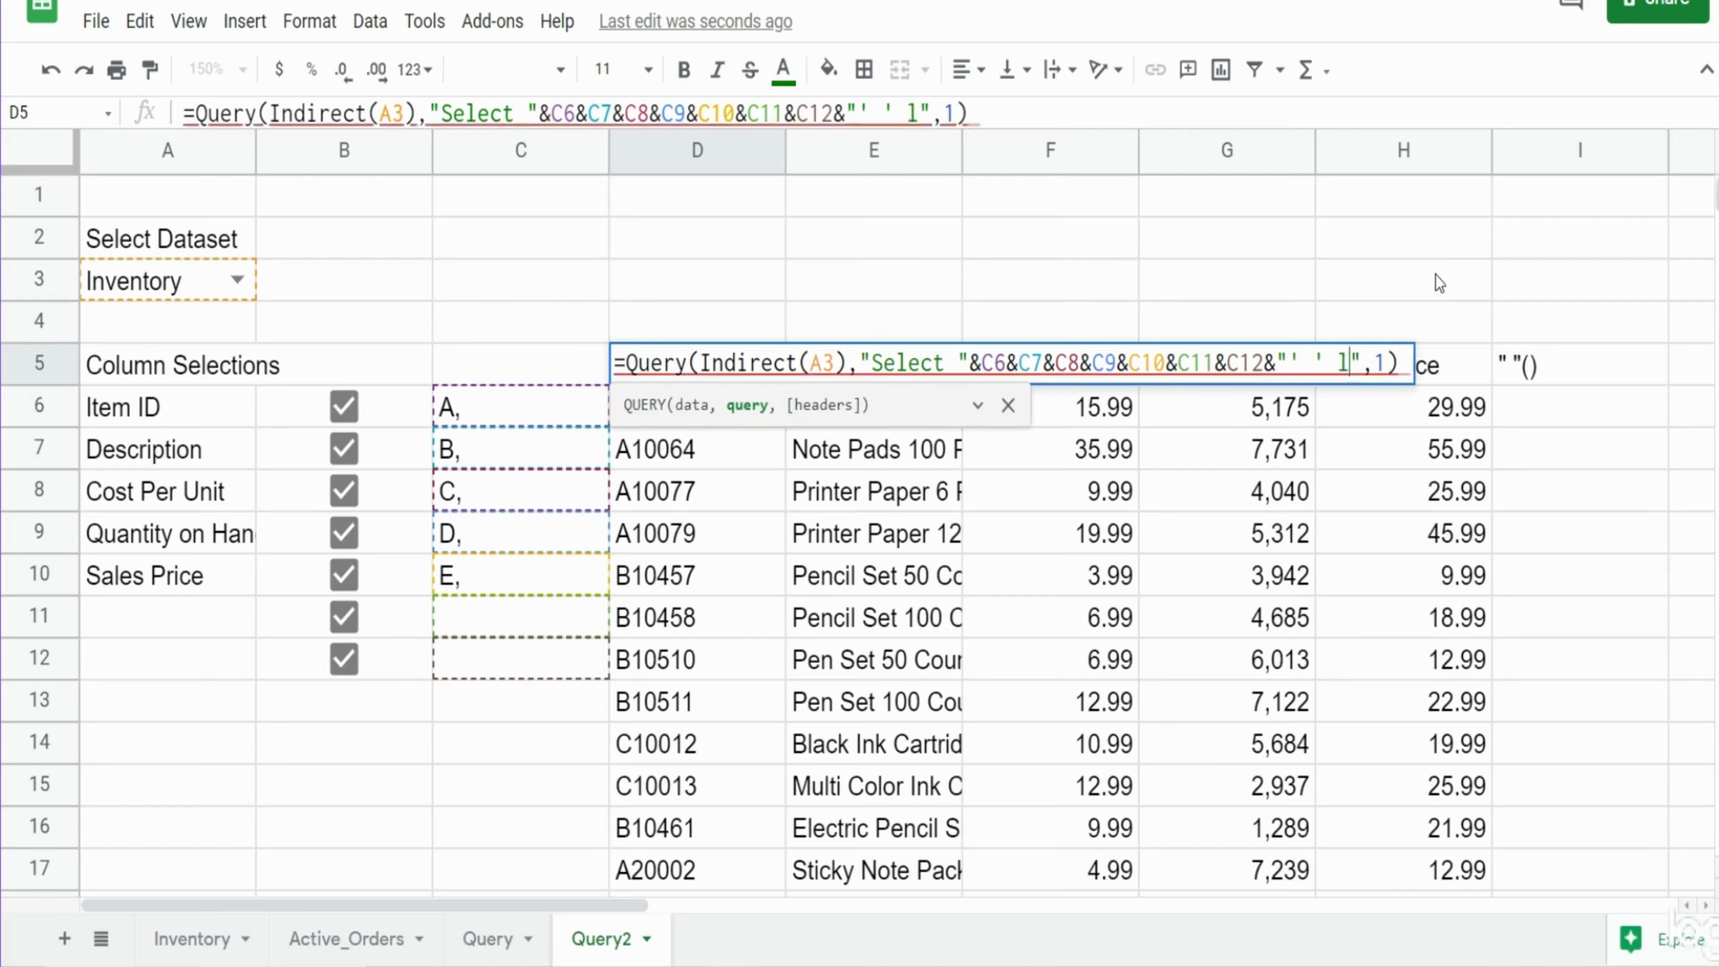
{"action": "type", "text": "l "}
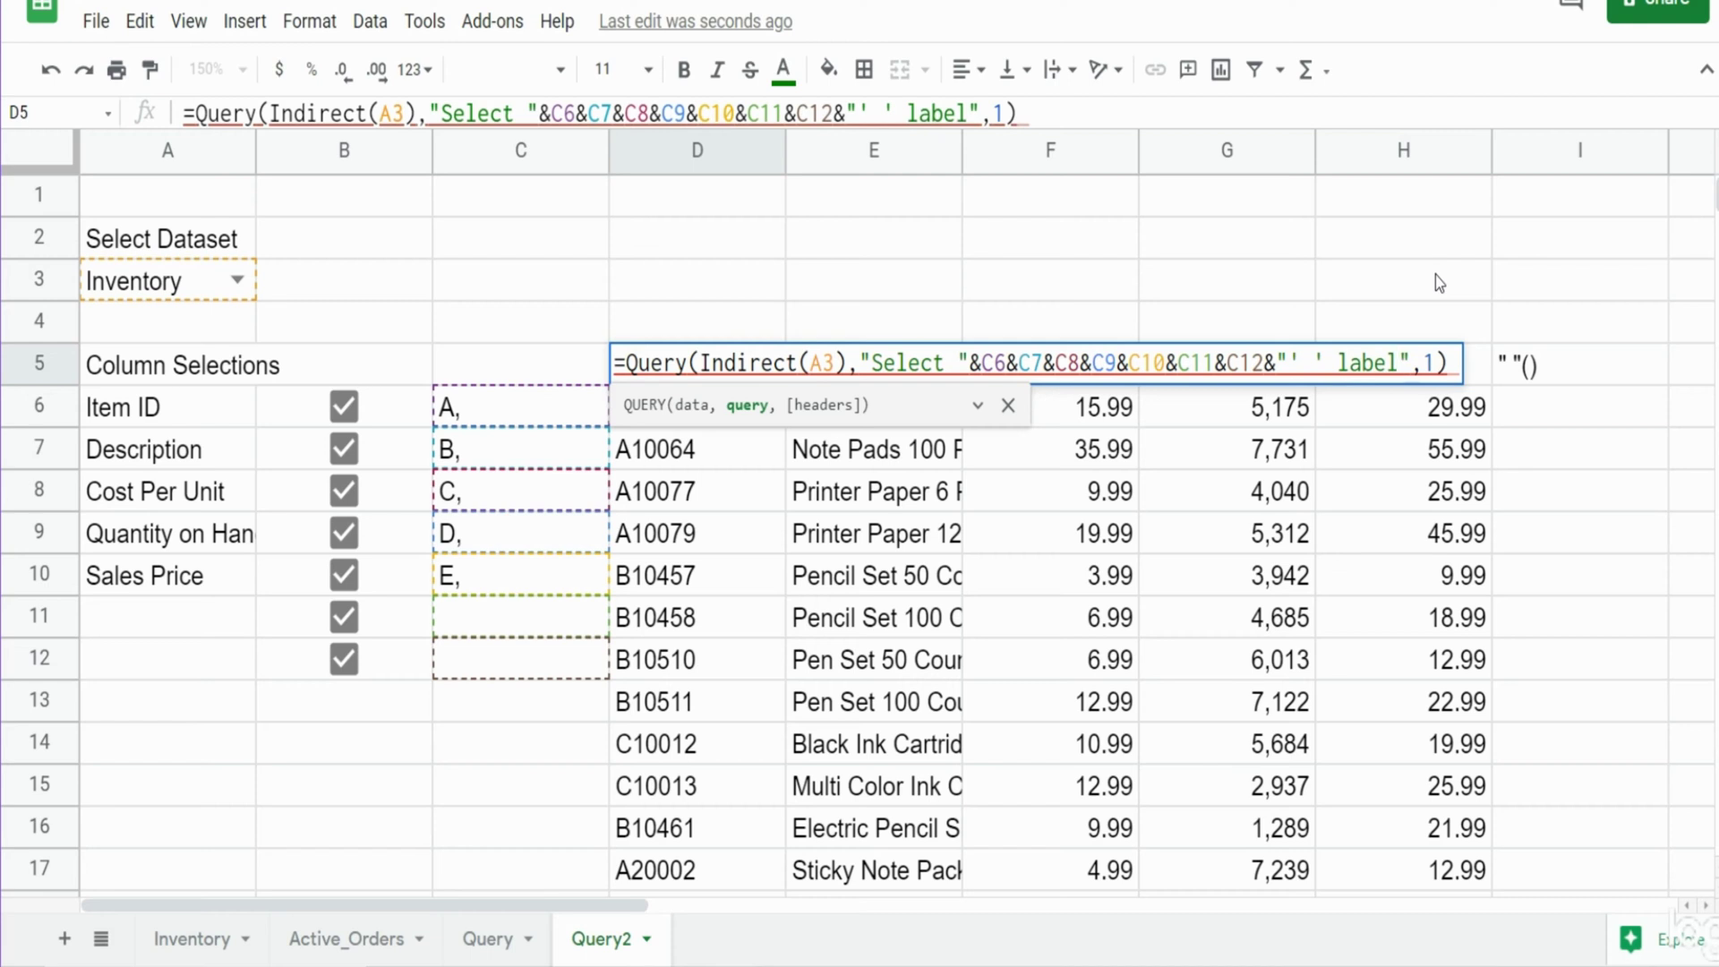
{"action": "type", "text": "' '"}
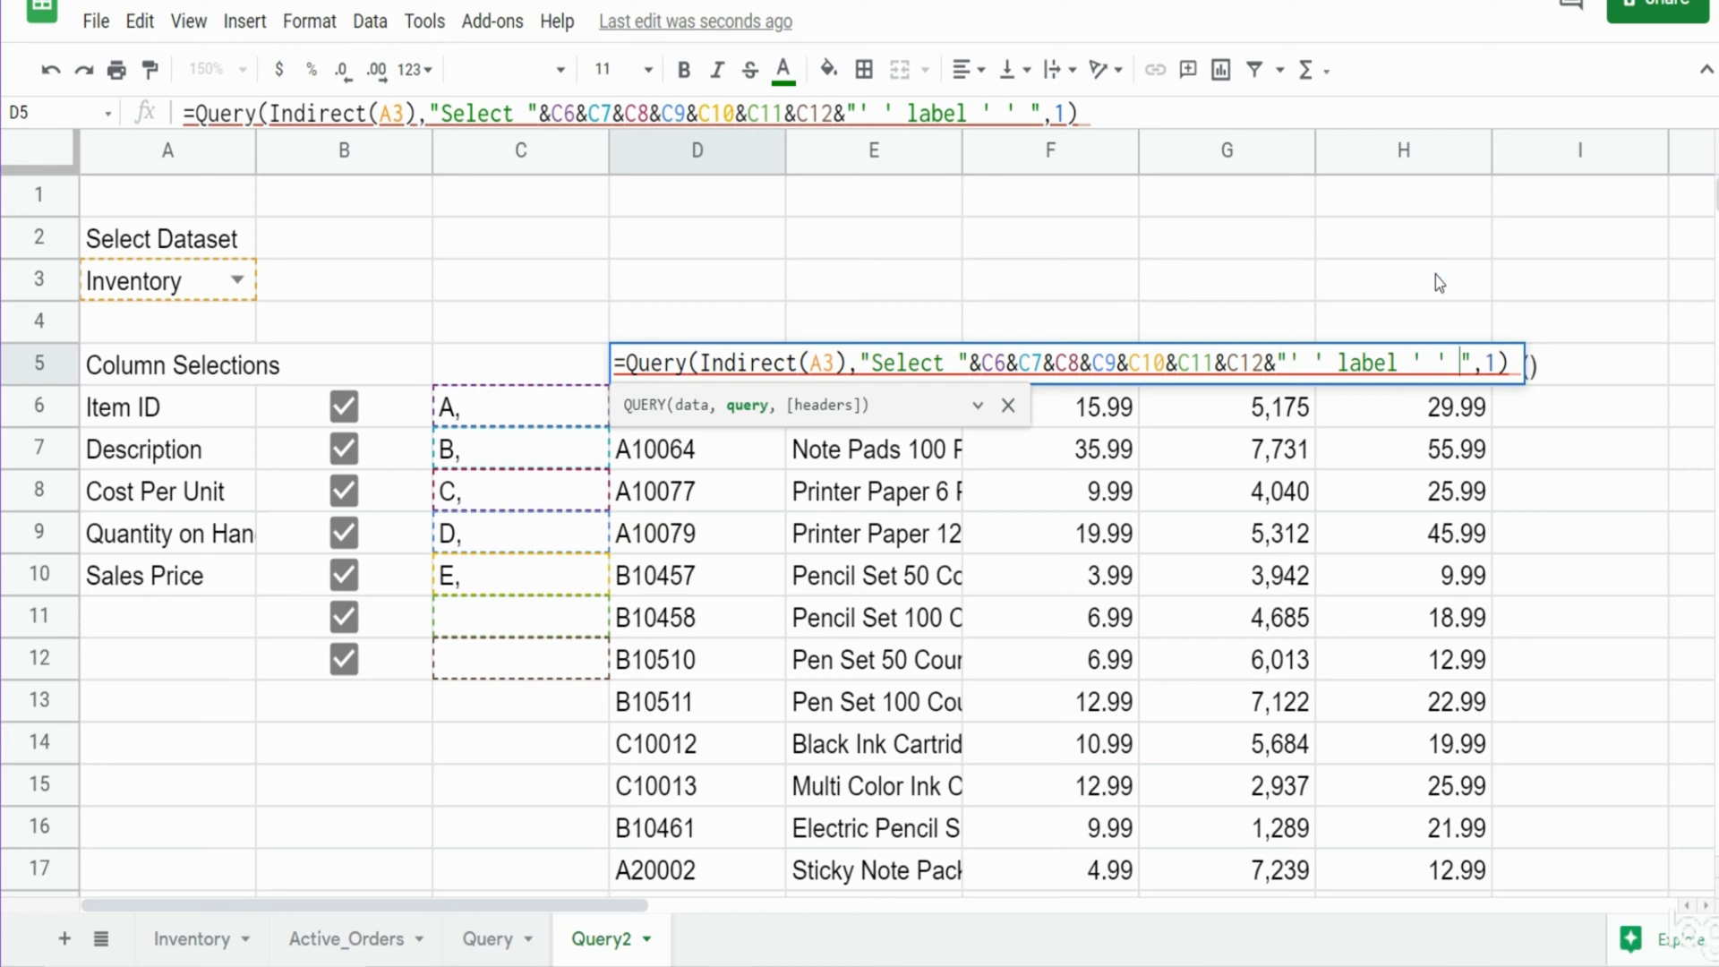
{"action": "type", "text": "''"}
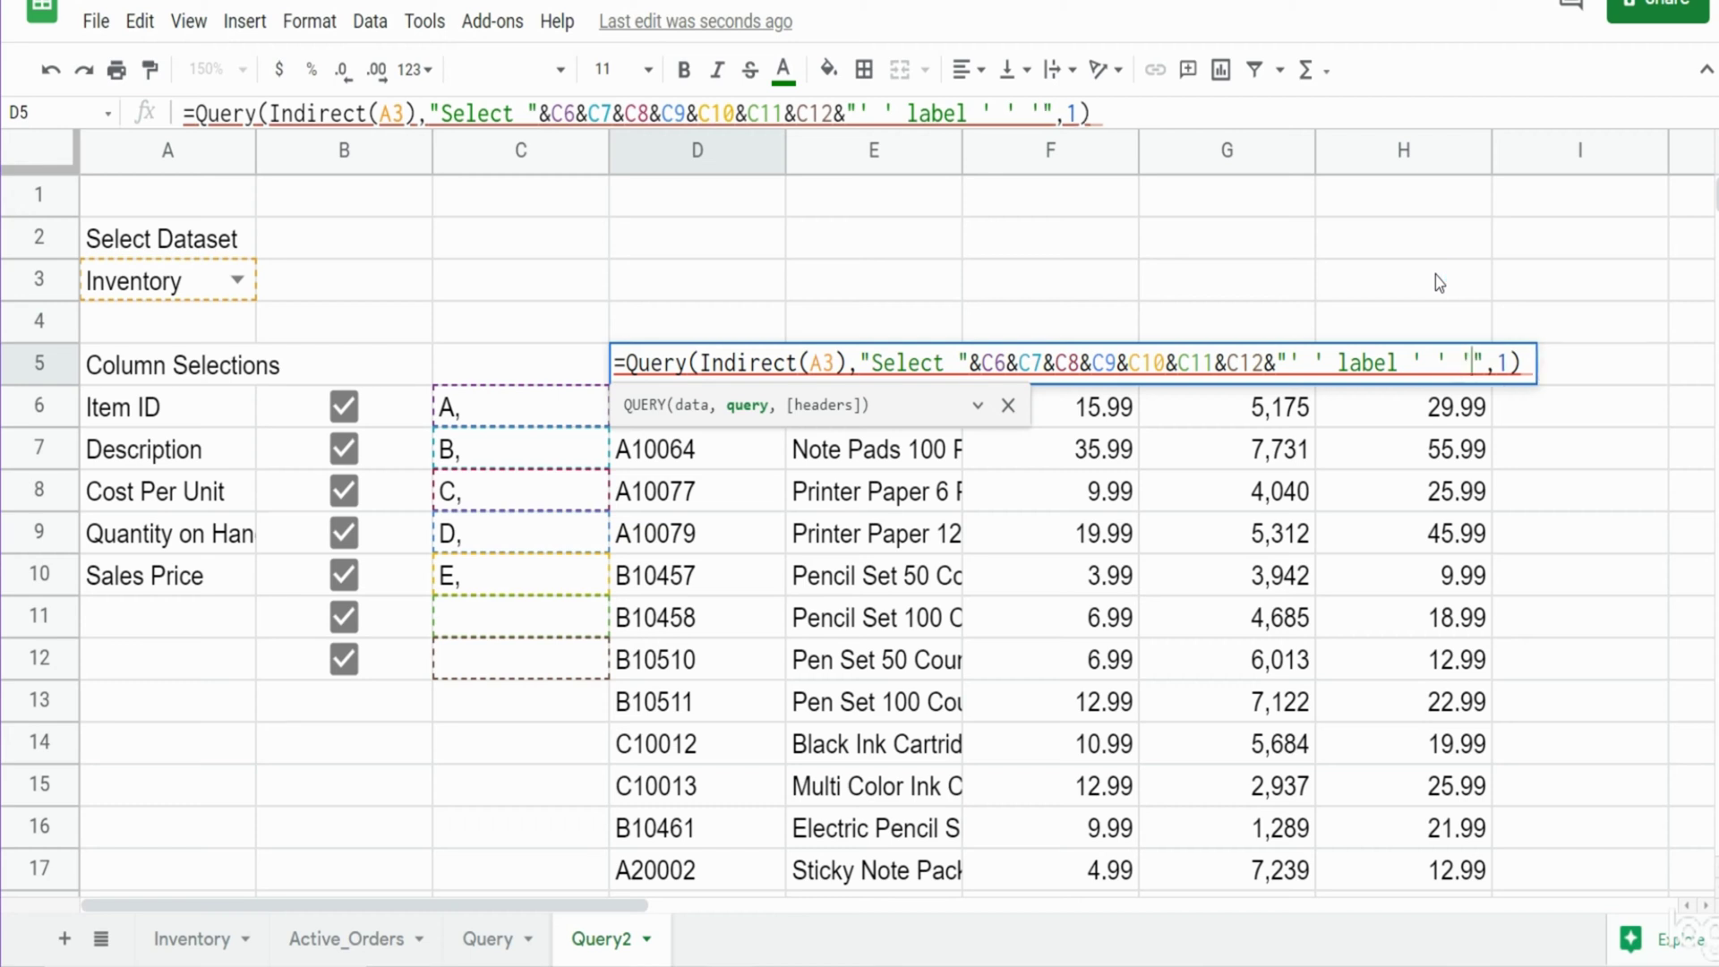
{"action": "key", "text": "Left"}
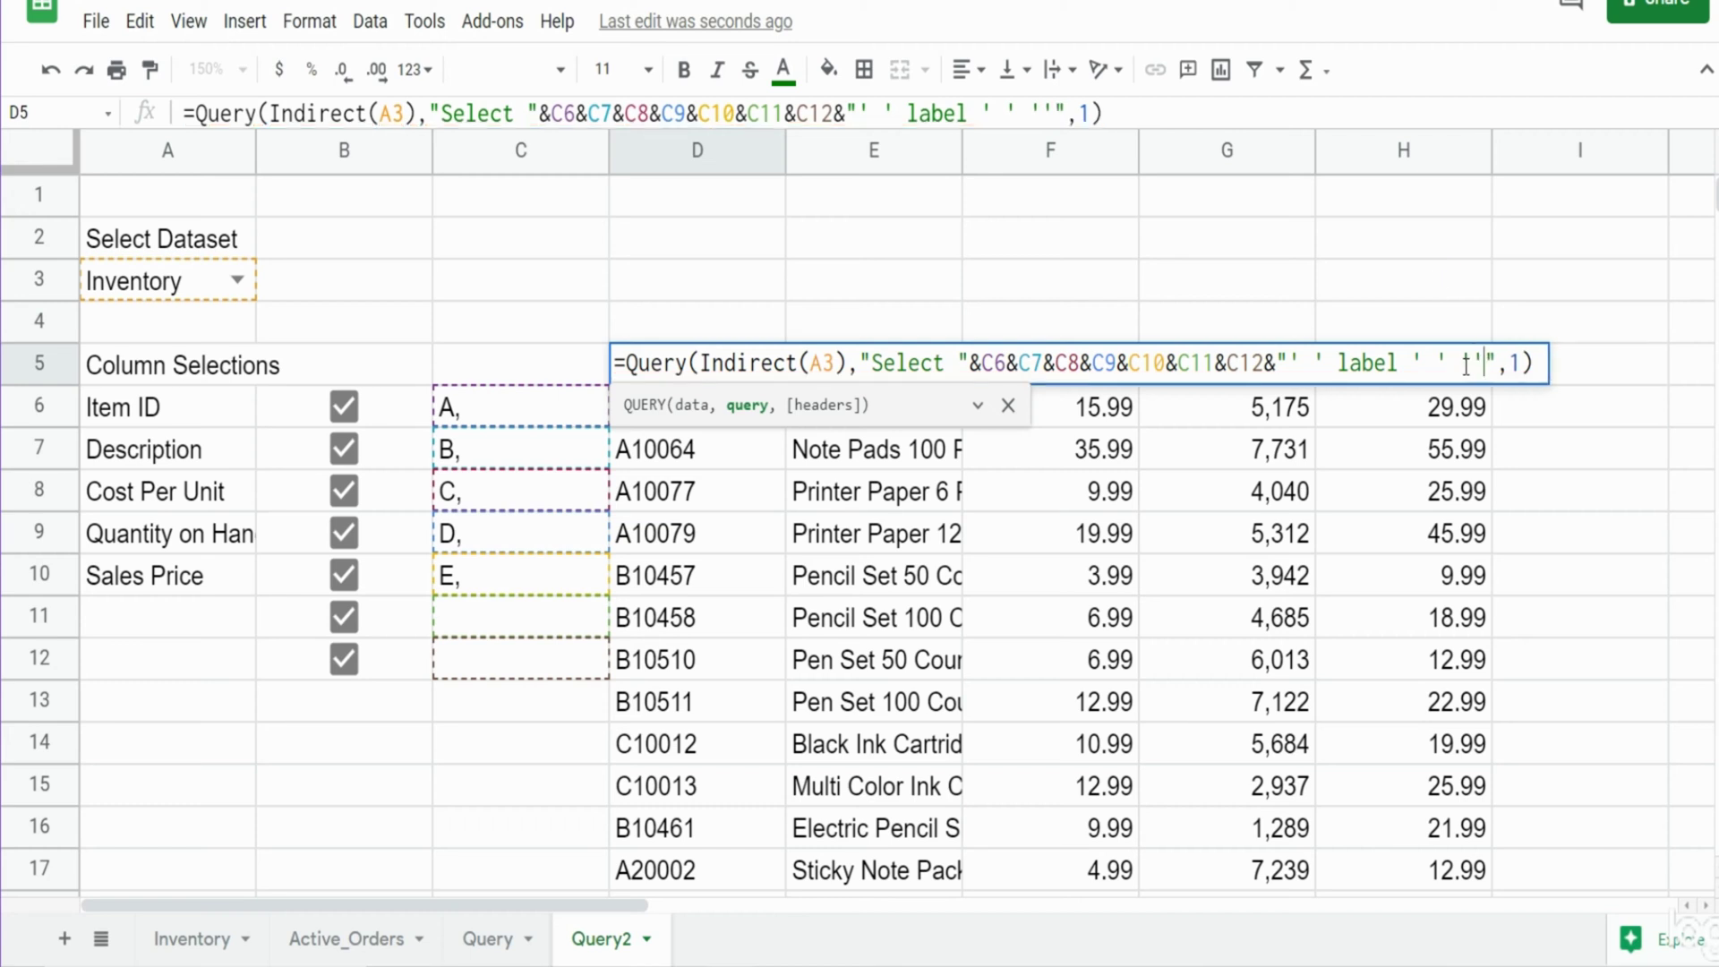
{"action": "key", "text": "Right"}
{"action": "key", "text": "Return"}
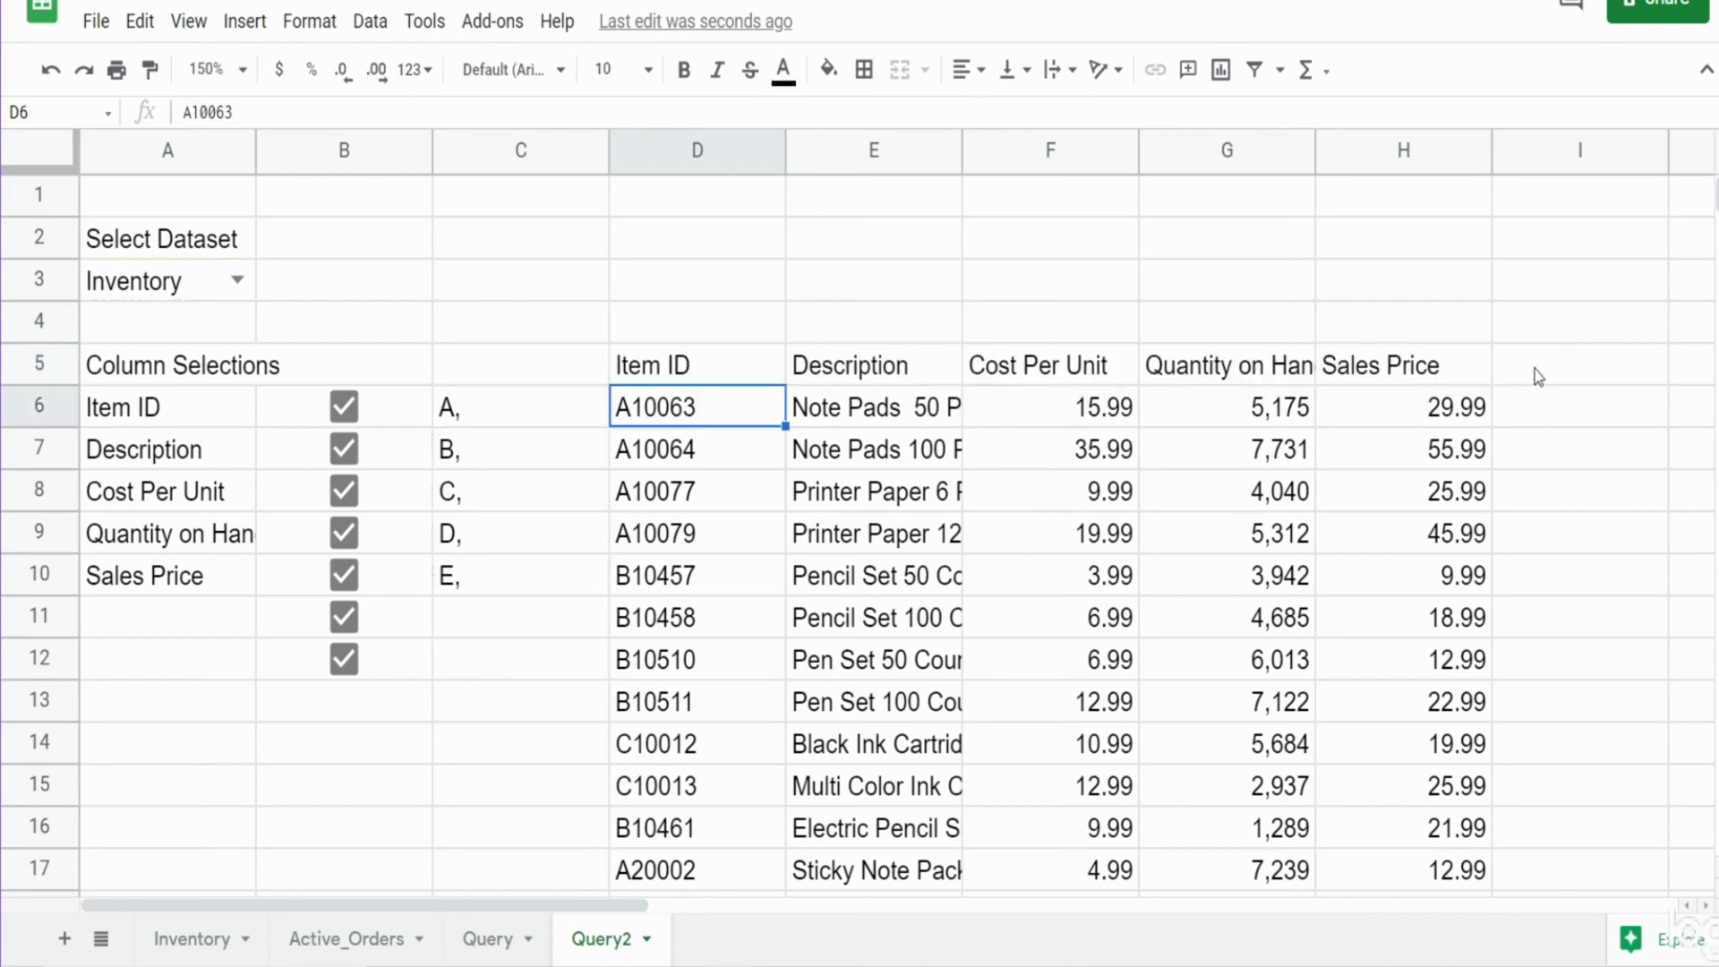
{"action": "key", "text": "Up"}
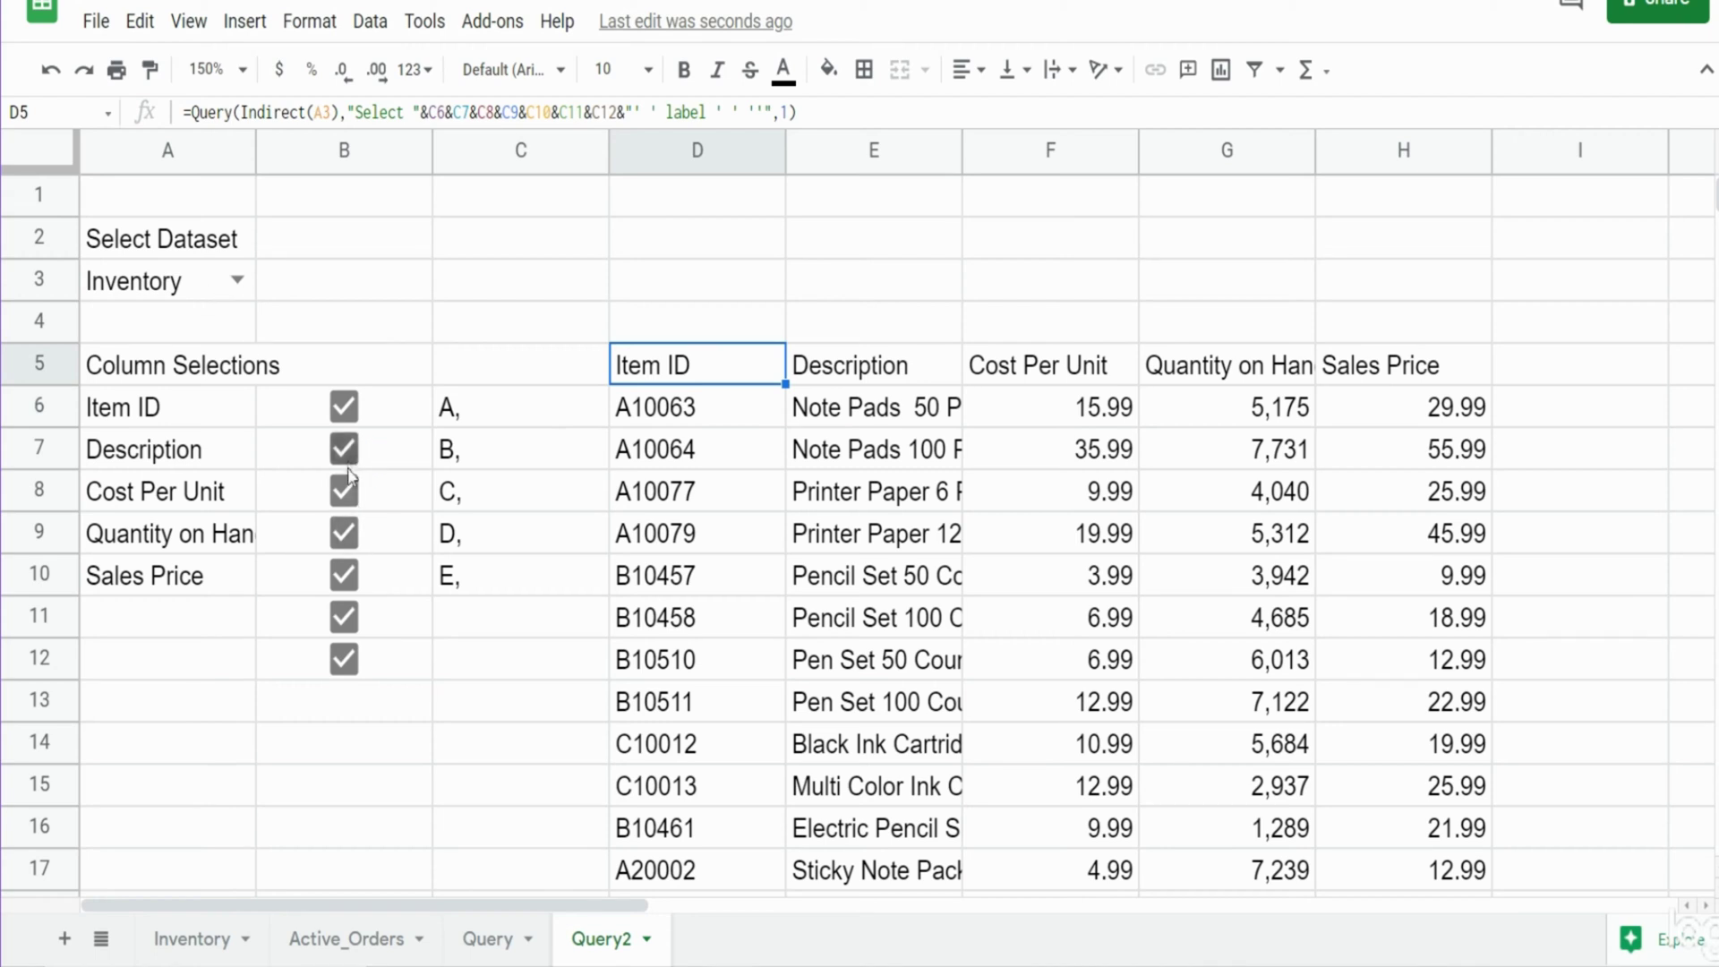
- Test the column checkboxes by clearing Sales Price, Quantity on Hand and Cost Per Unit and checking them again
{"action": "left_click", "coordinate": [344, 575]}
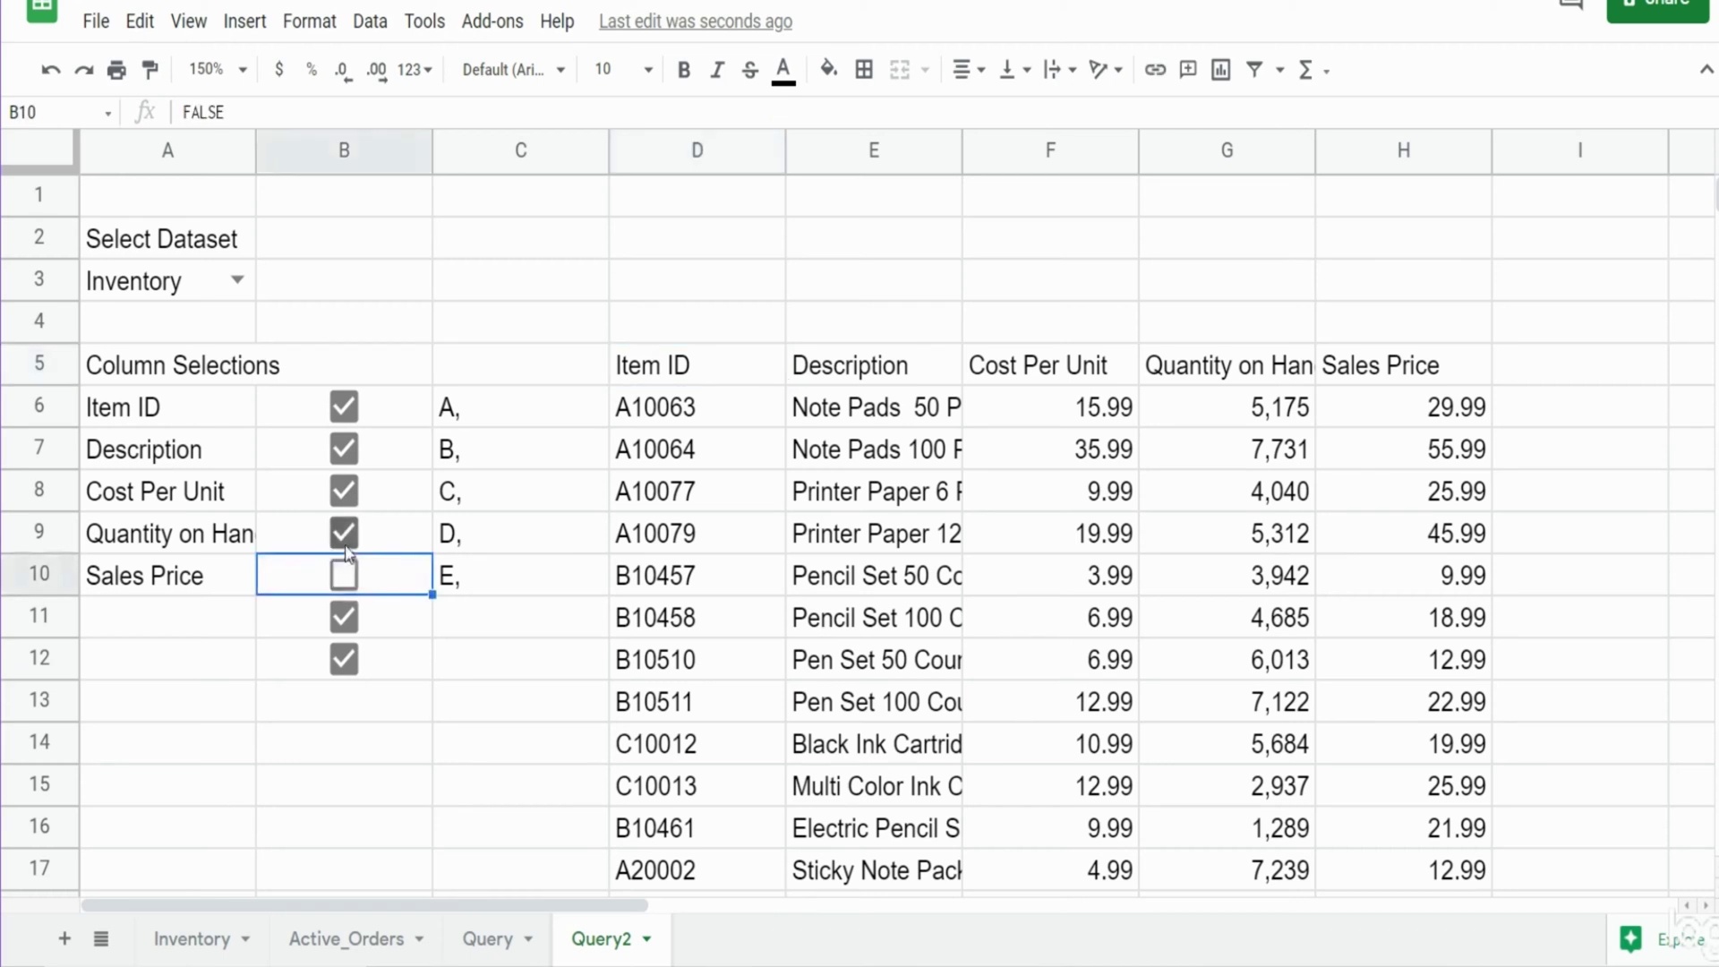
{"action": "left_click", "coordinate": [343, 535]}
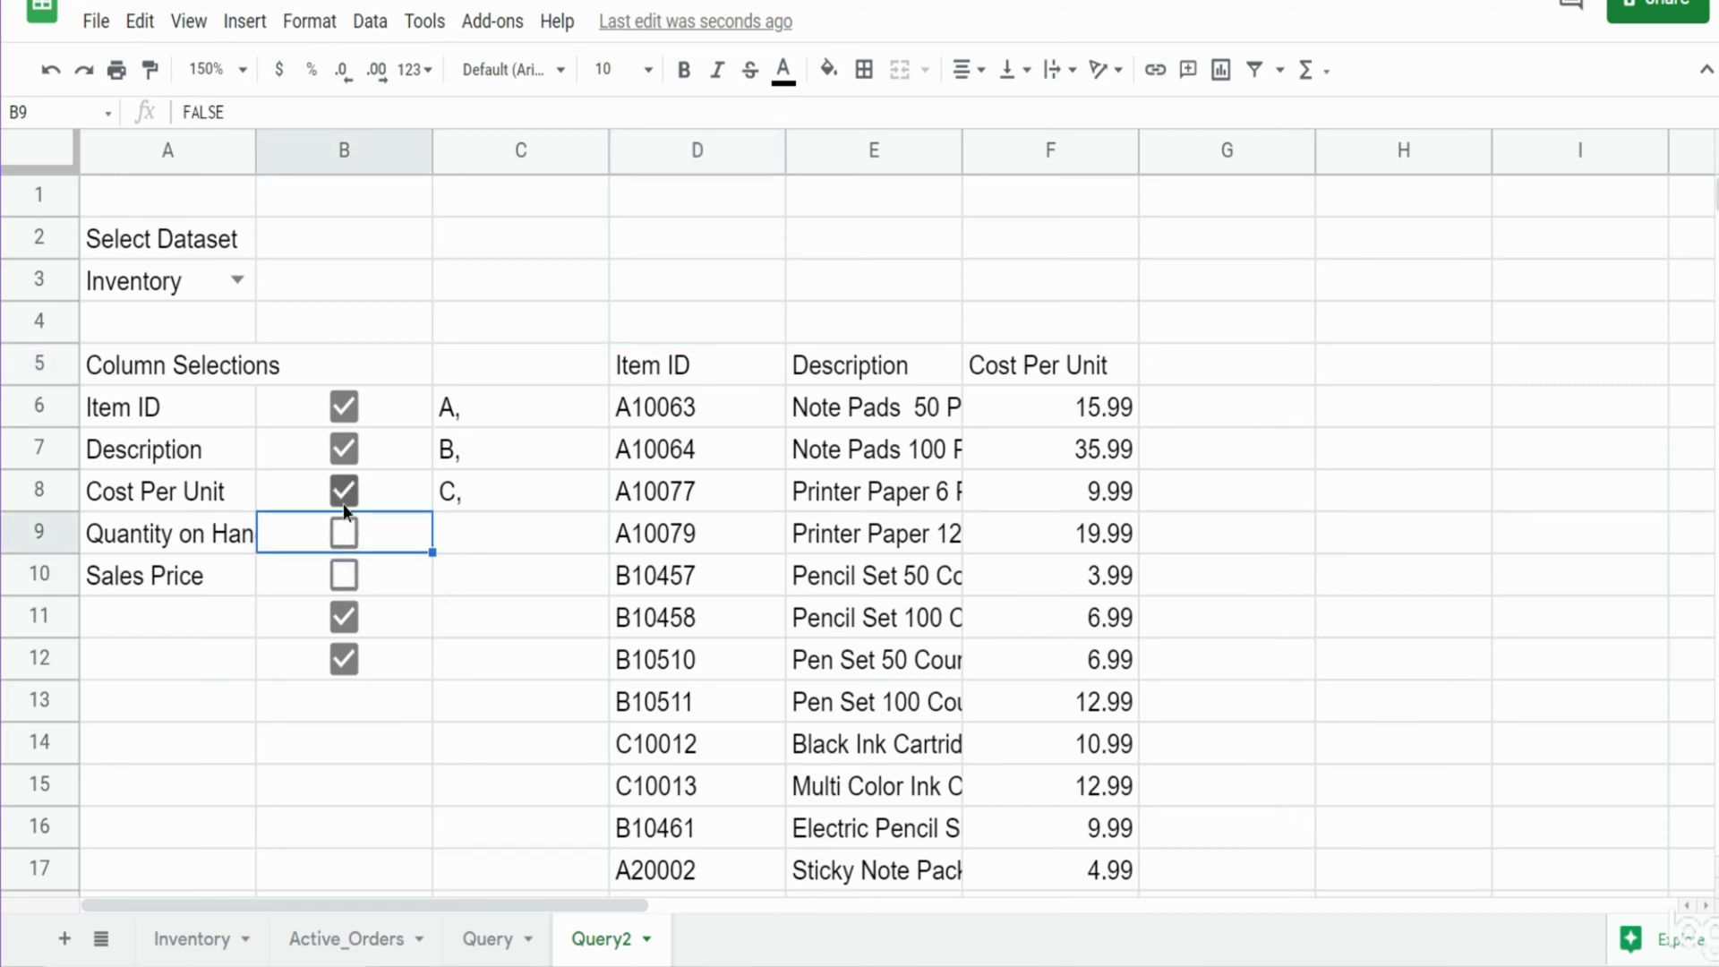
{"action": "left_click", "coordinate": [343, 500]}
{"action": "left_click", "coordinate": [343, 498]}
{"action": "left_click", "coordinate": [344, 534]}
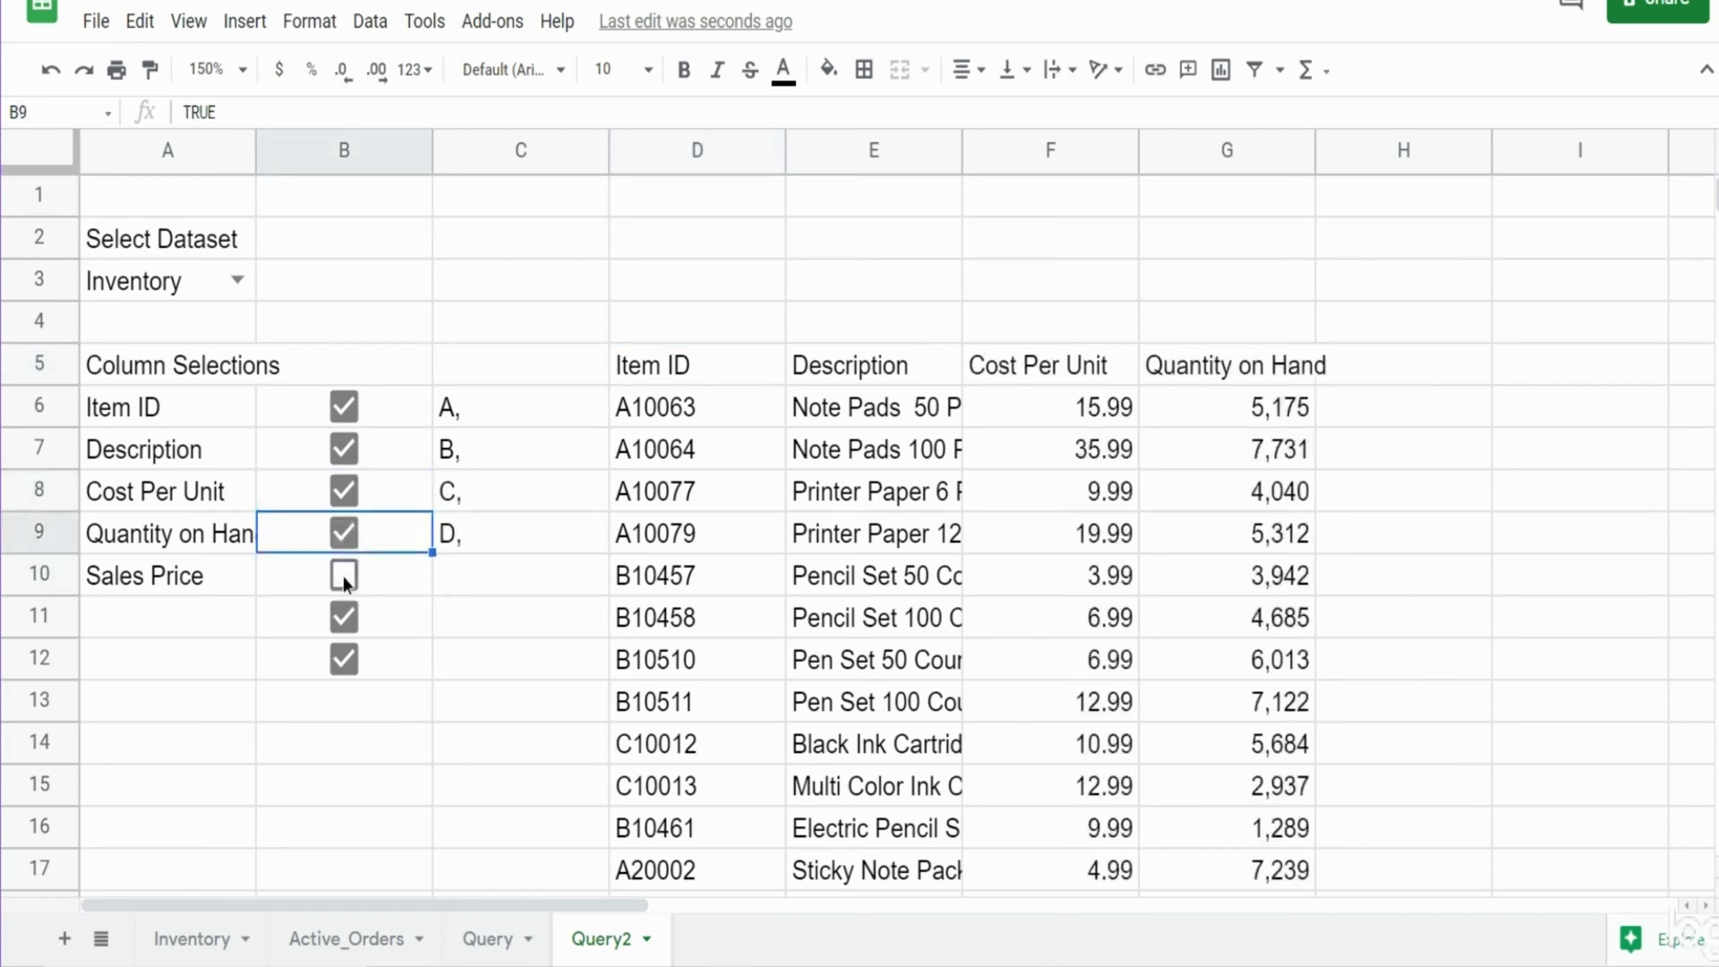
{"action": "left_click", "coordinate": [344, 576]}
- Switch the dataset in A3 to Active_Orders and uncheck Order Date, Order Item # and Quantity
{"action": "left_click", "coordinate": [237, 279]}
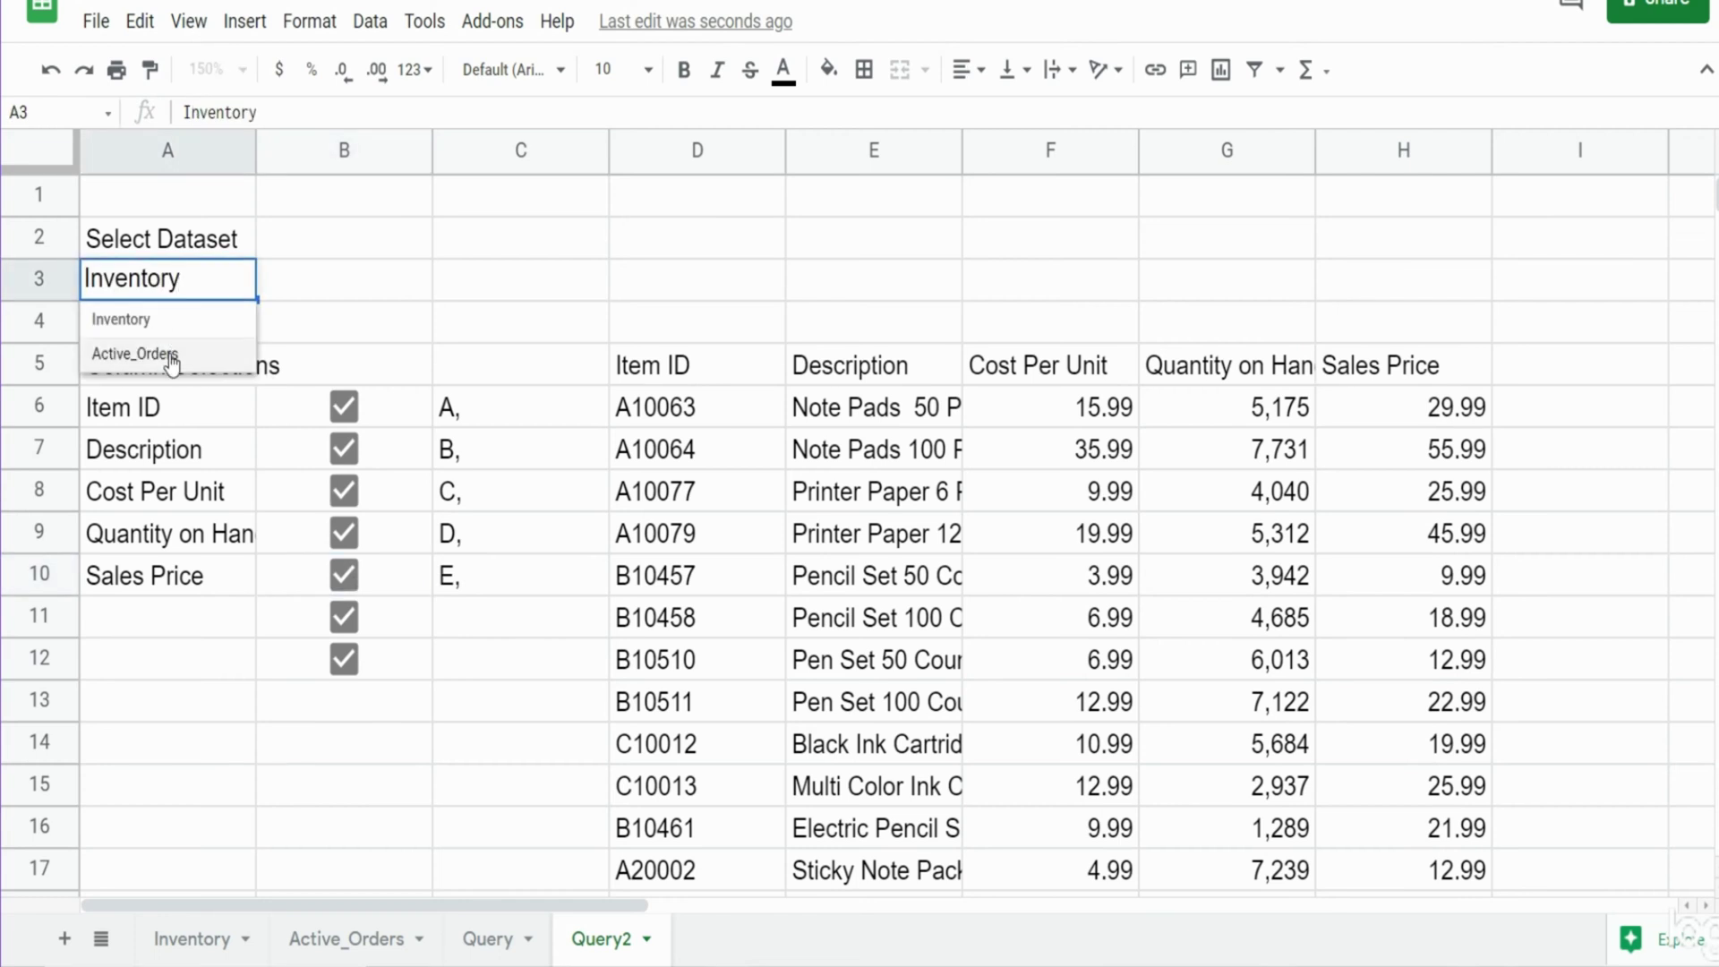
{"action": "left_click", "coordinate": [169, 355]}
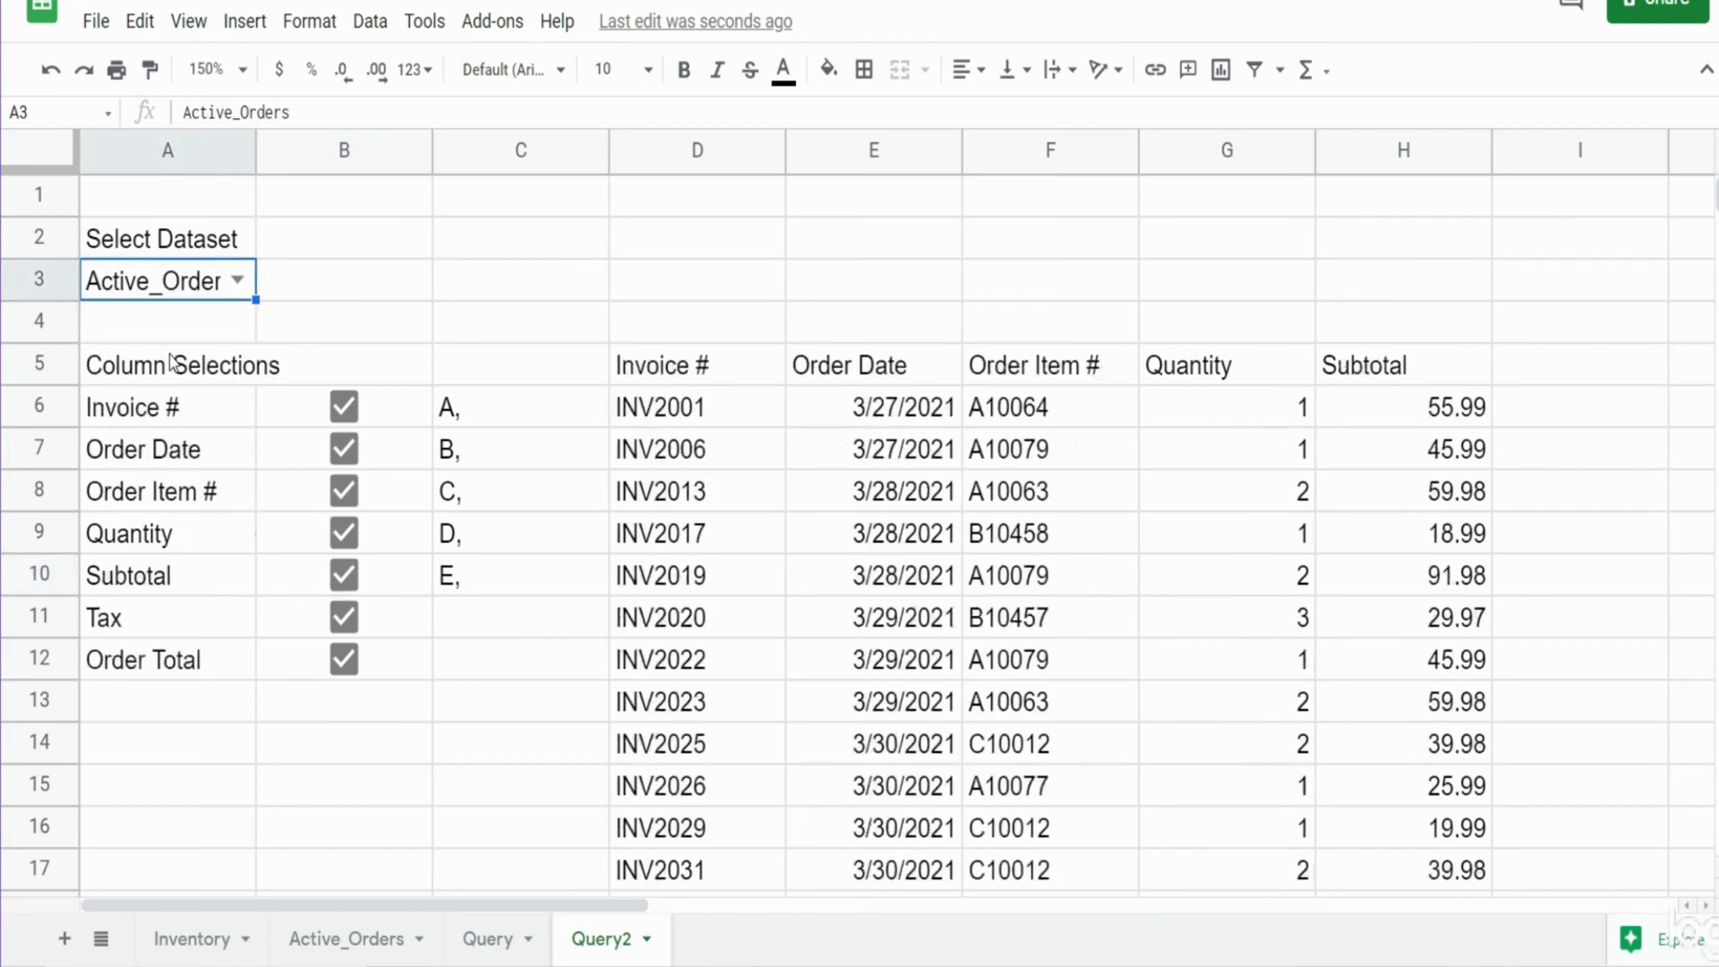
{"action": "left_click", "coordinate": [344, 448]}
{"action": "left_click", "coordinate": [343, 491]}
{"action": "left_click", "coordinate": [344, 534]}
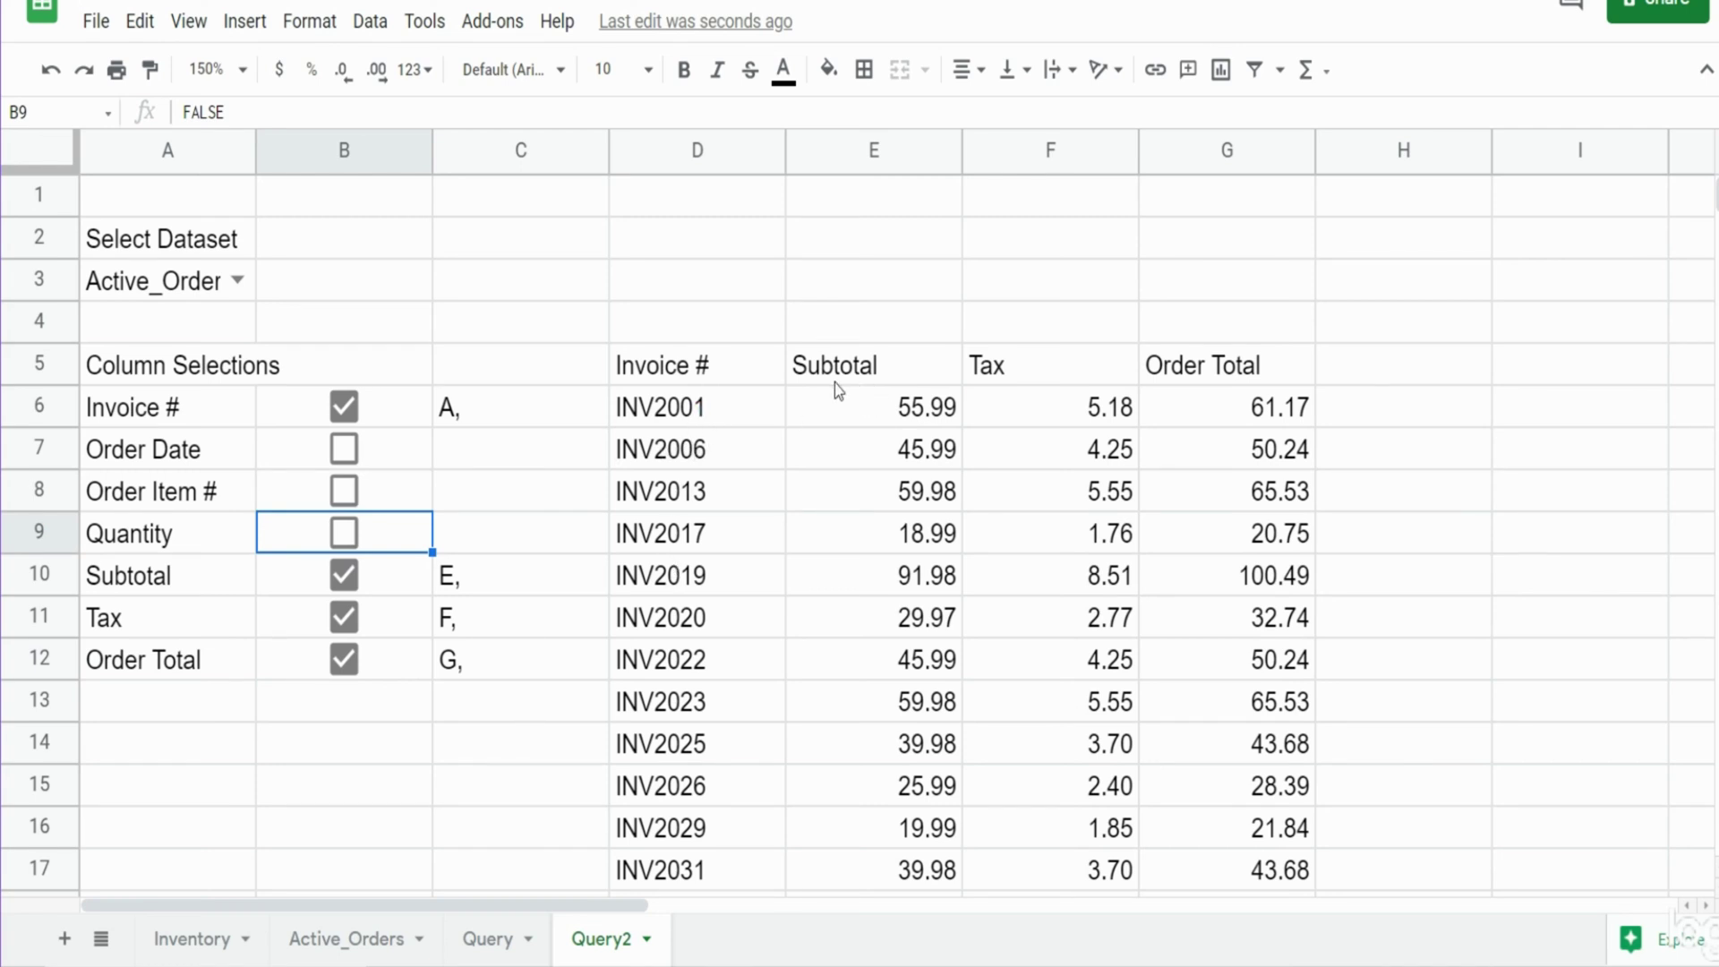
- Check the Order Date, Order Item # and Quantity columns again in the column selections
{"action": "left_click", "coordinate": [344, 448]}
{"action": "left_click", "coordinate": [344, 490]}
{"action": "left_click", "coordinate": [344, 532]}
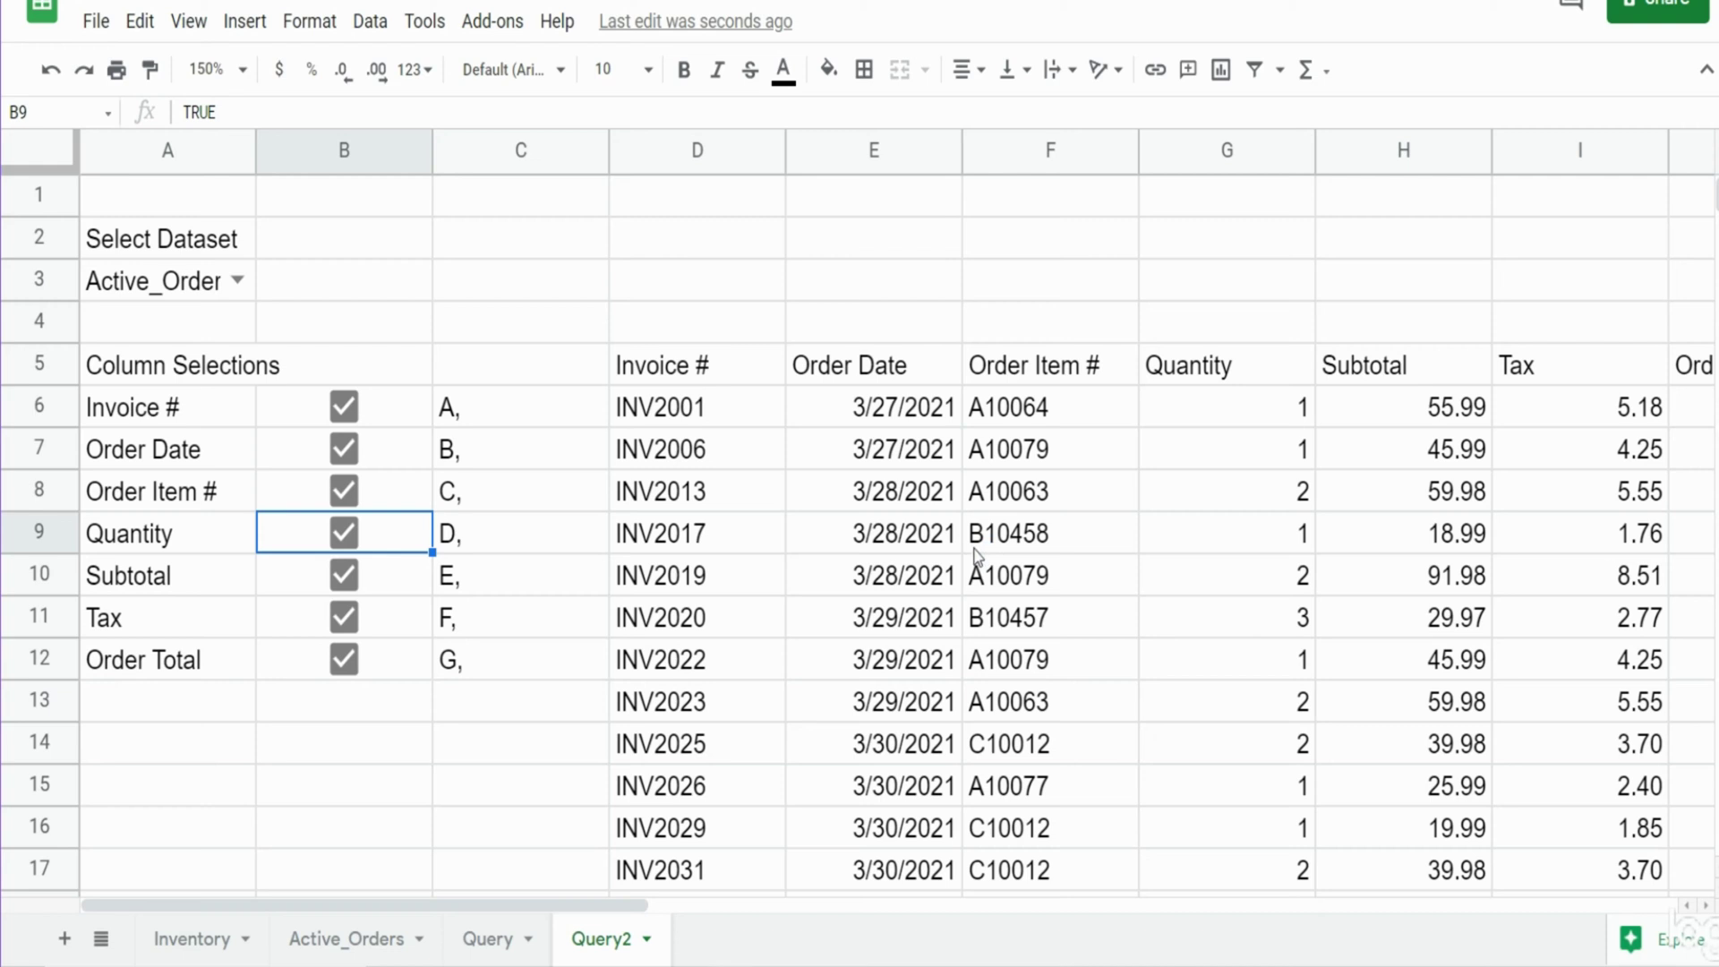
- Enter the heading "Query Criteria" in cell D1 above the query output
{"action": "left_click_drag", "start_coordinate": [675, 244], "coordinate": [1017, 250]}
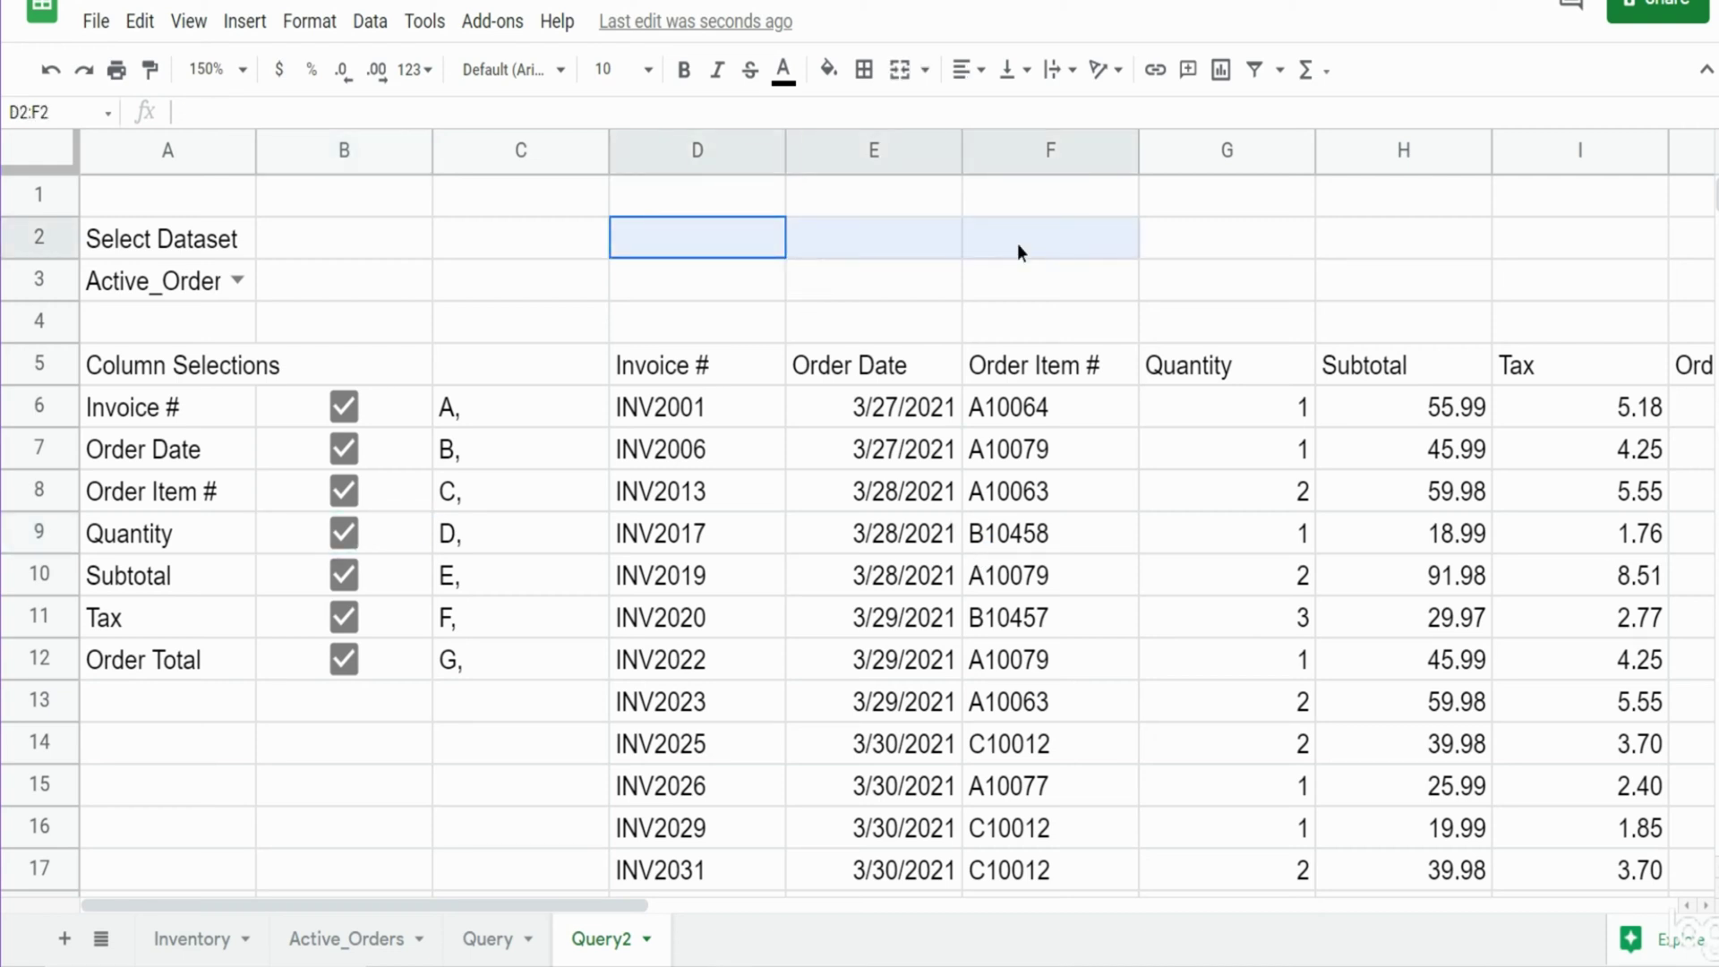
{"action": "left_click", "coordinate": [722, 208]}
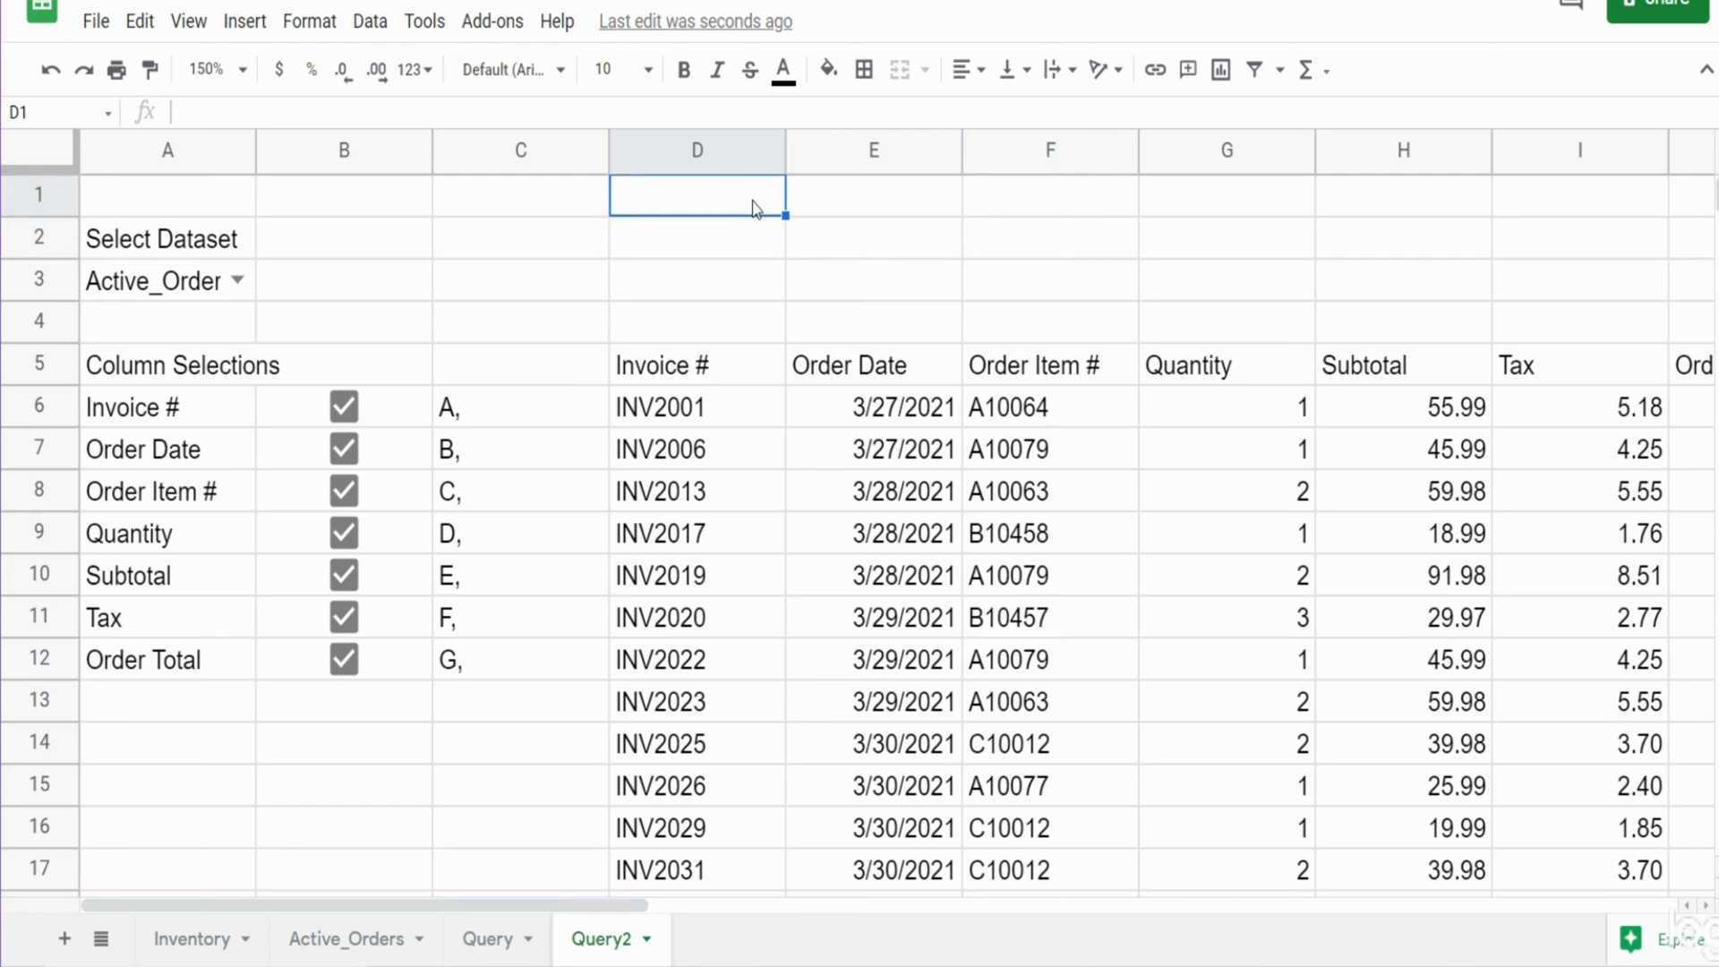
{"action": "type", "text": "Whe"}
{"action": "key", "text": "BackSpace"}
{"action": "key", "text": "BackSpace"}
{"action": "key", "text": "BackSpace"}
{"action": "type", "text": "S"}
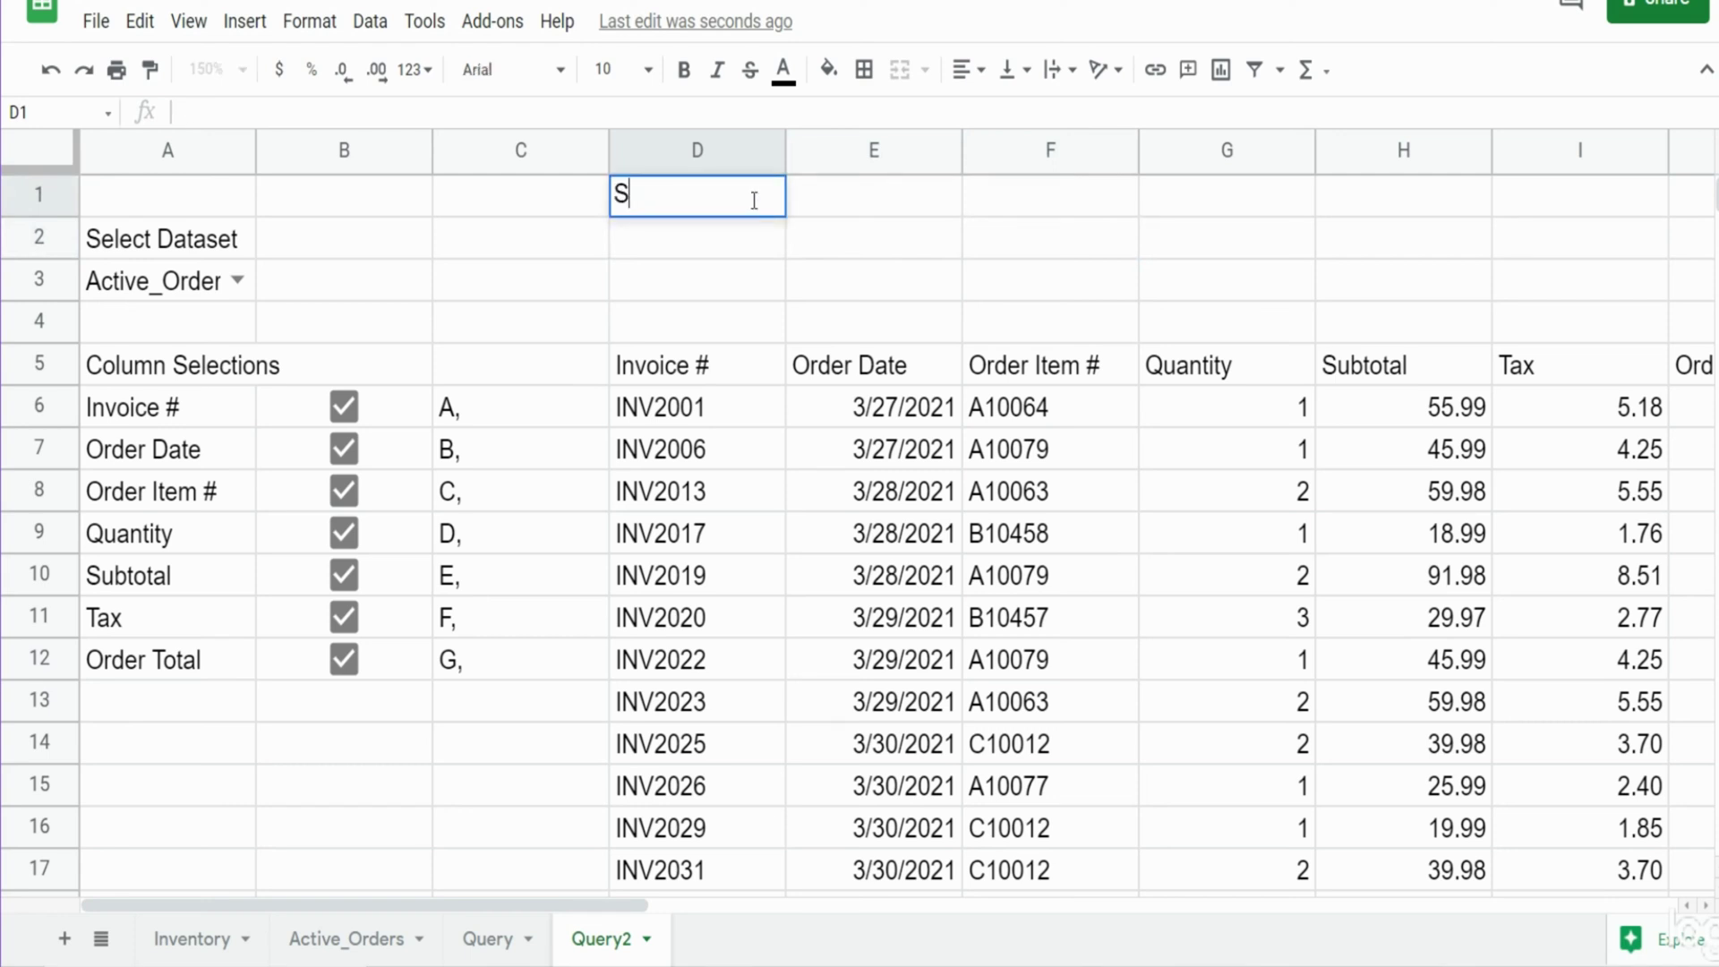
{"action": "key", "text": "BackSpace"}
{"action": "type", "text": "Cri"}
{"action": "key", "text": "BackSpace"}
{"action": "key", "text": "BackSpace"}
{"action": "key", "text": "BackSpace"}
{"action": "type", "text": "Query C"}
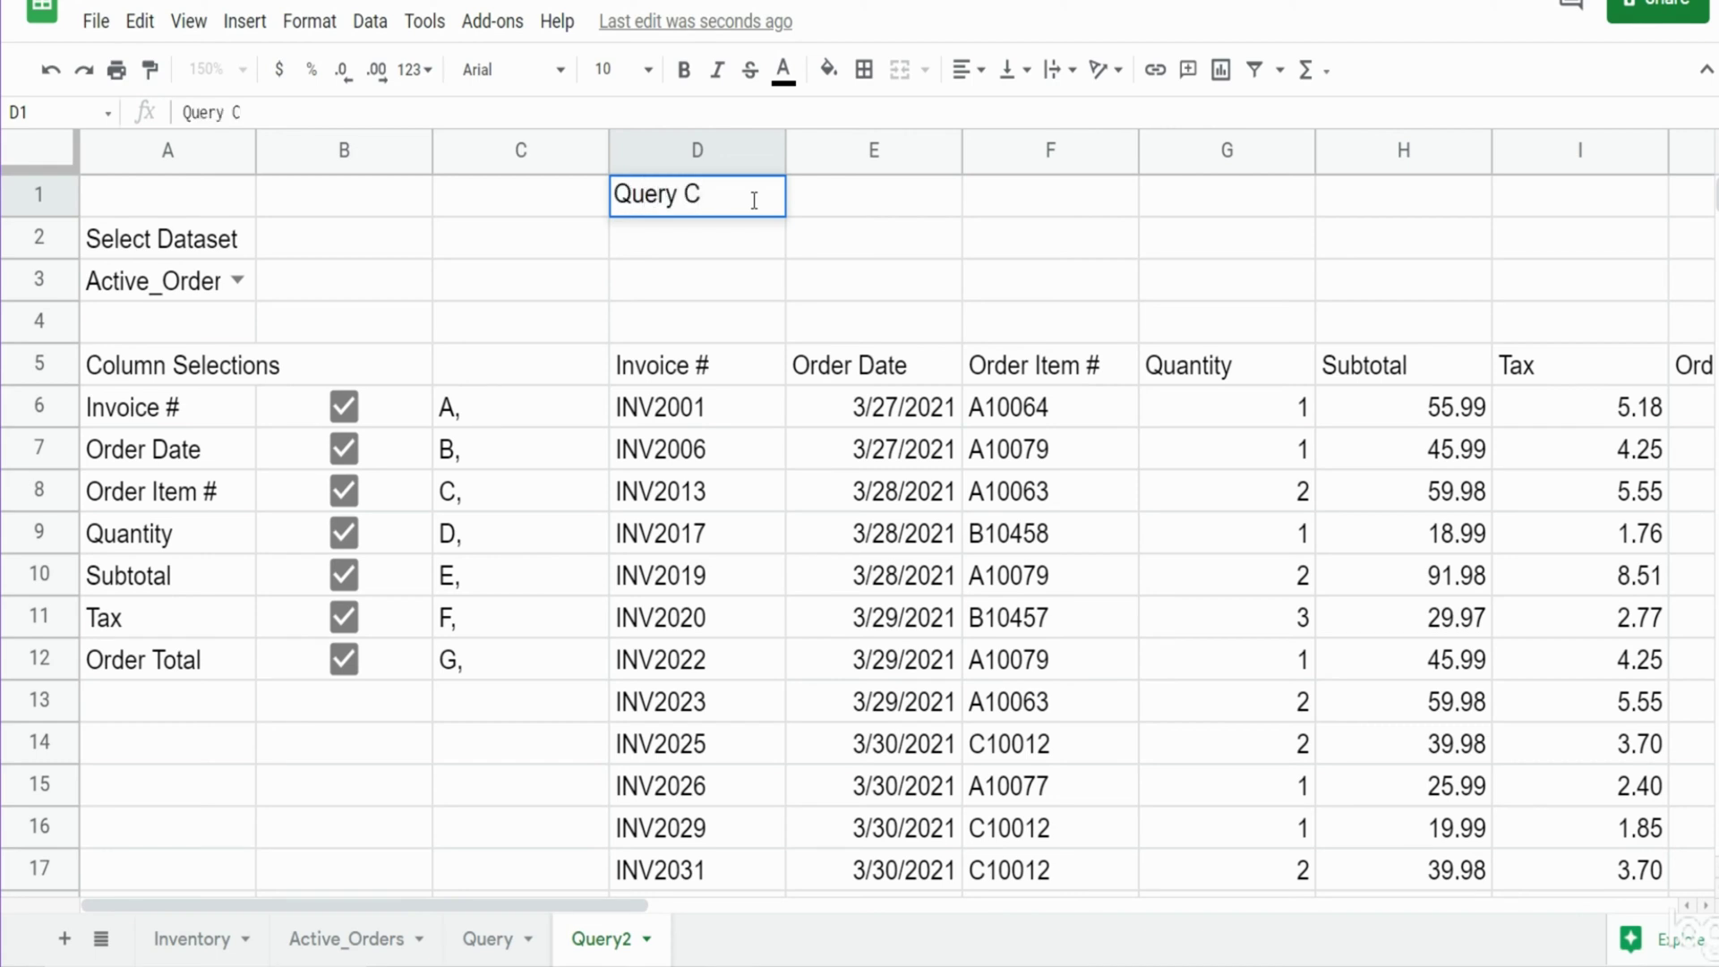
{"action": "type", "text": "riteria"}
{"action": "key", "text": "Return"}
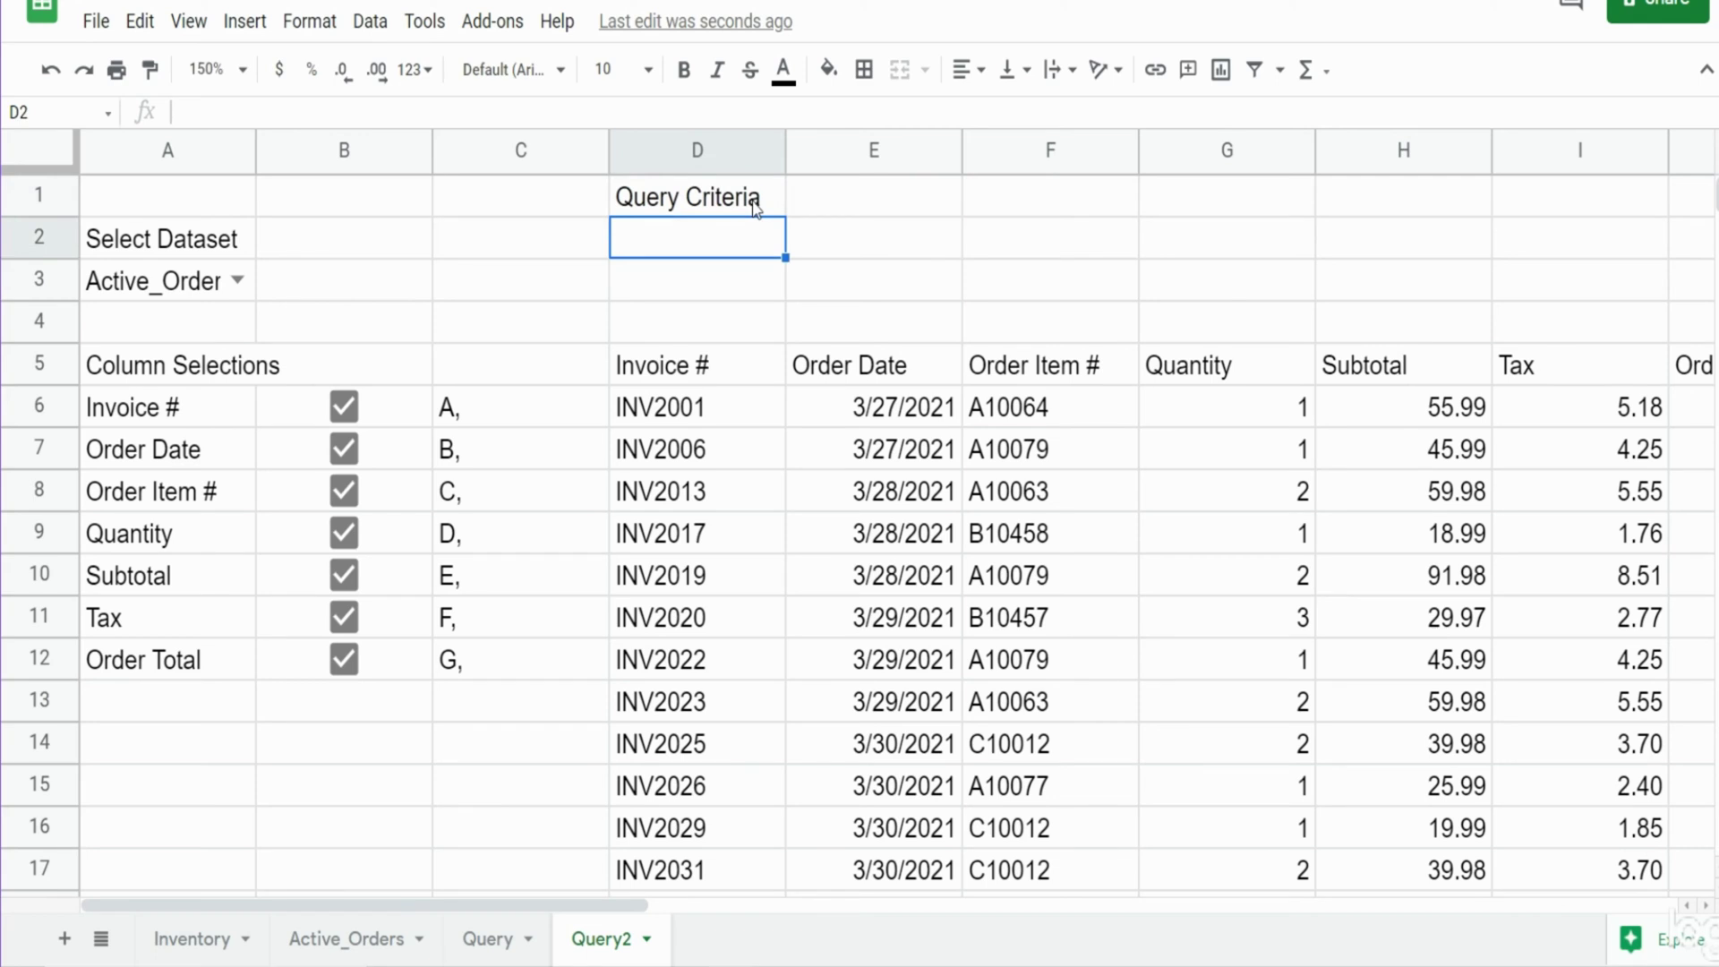
- Enter the criterion "Where D > 1" in cell D2 under the Query Criteria heading
{"action": "type", "text": "Where"}
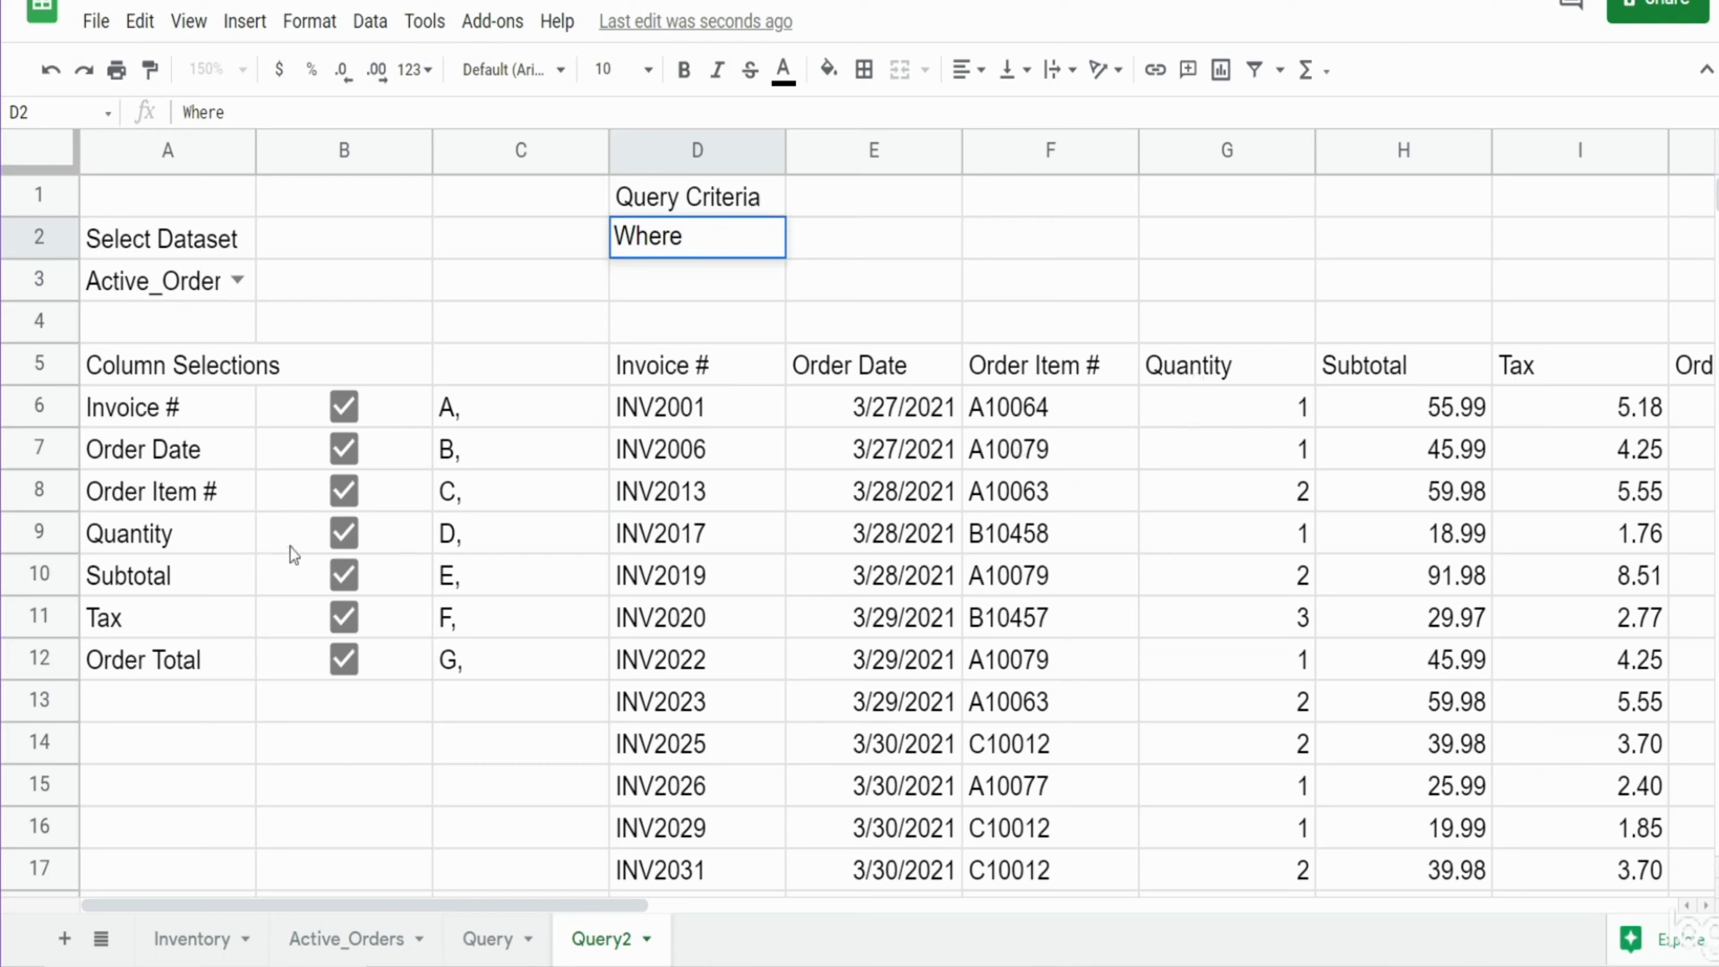
{"action": "type", "text": "D > 1"}
{"action": "key", "text": "Return"}
{"action": "key", "text": "Up"}
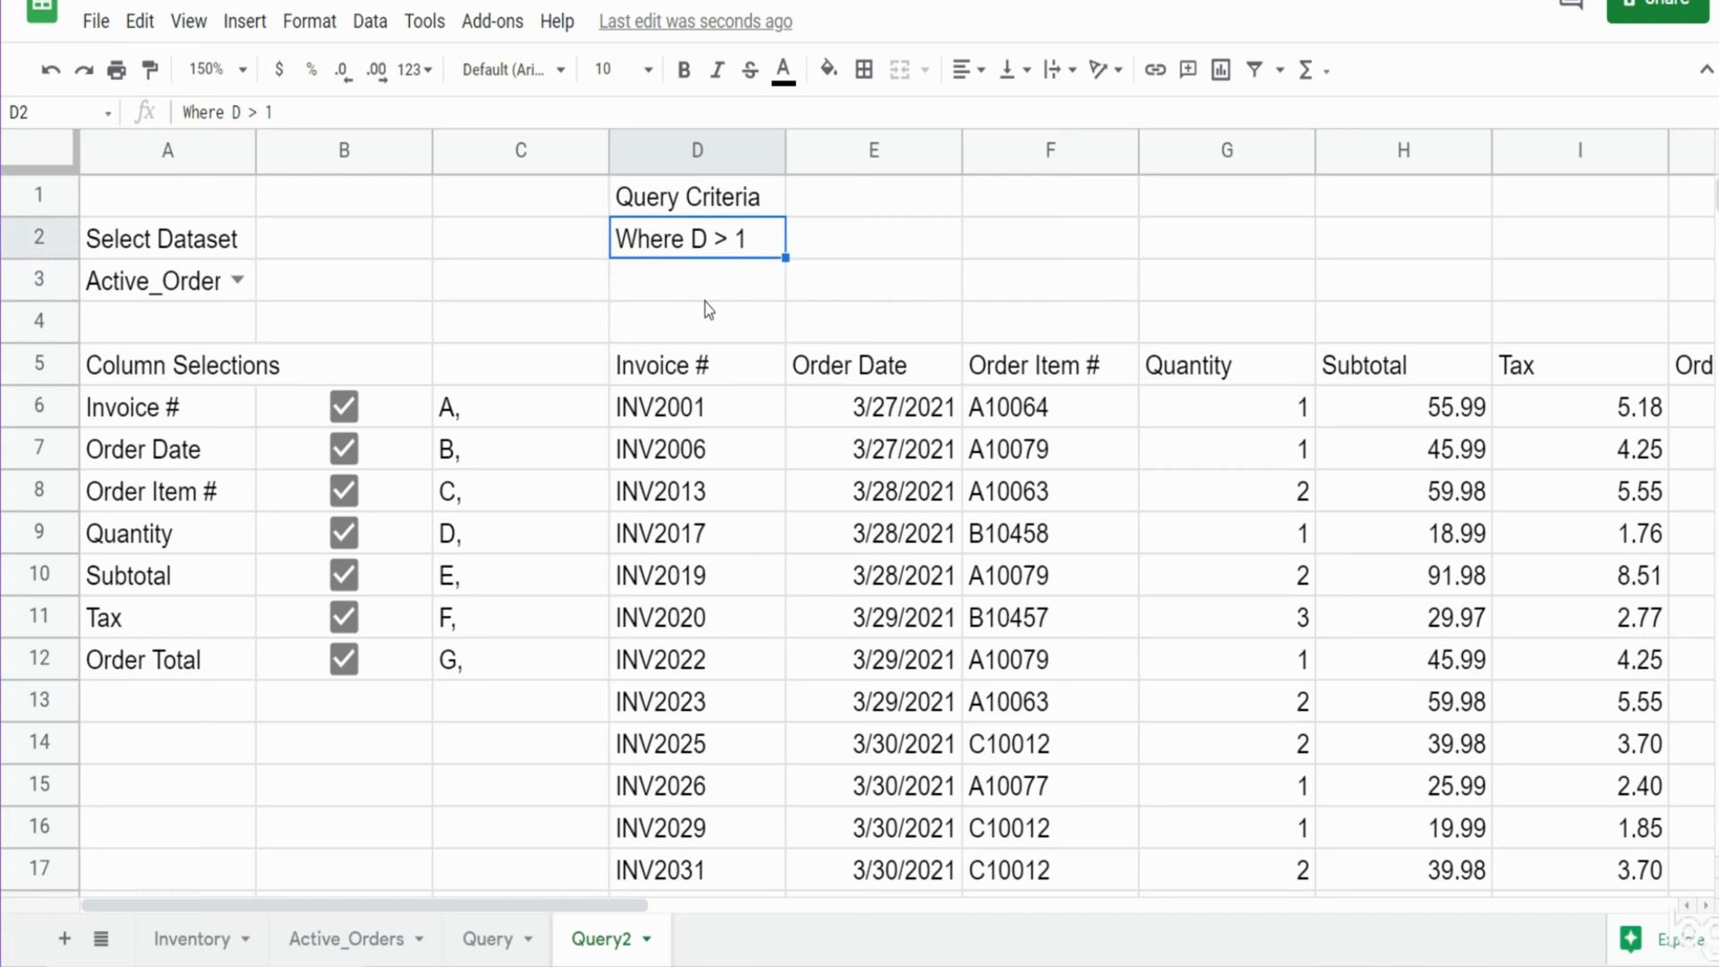
- Split the last string of the D5 query before label and join in the criteria cell, giving "' '"&D2 &"label ' ' ''"
{"action": "left_click", "coordinate": [723, 374]}
{"action": "double_click", "coordinate": [723, 374]}
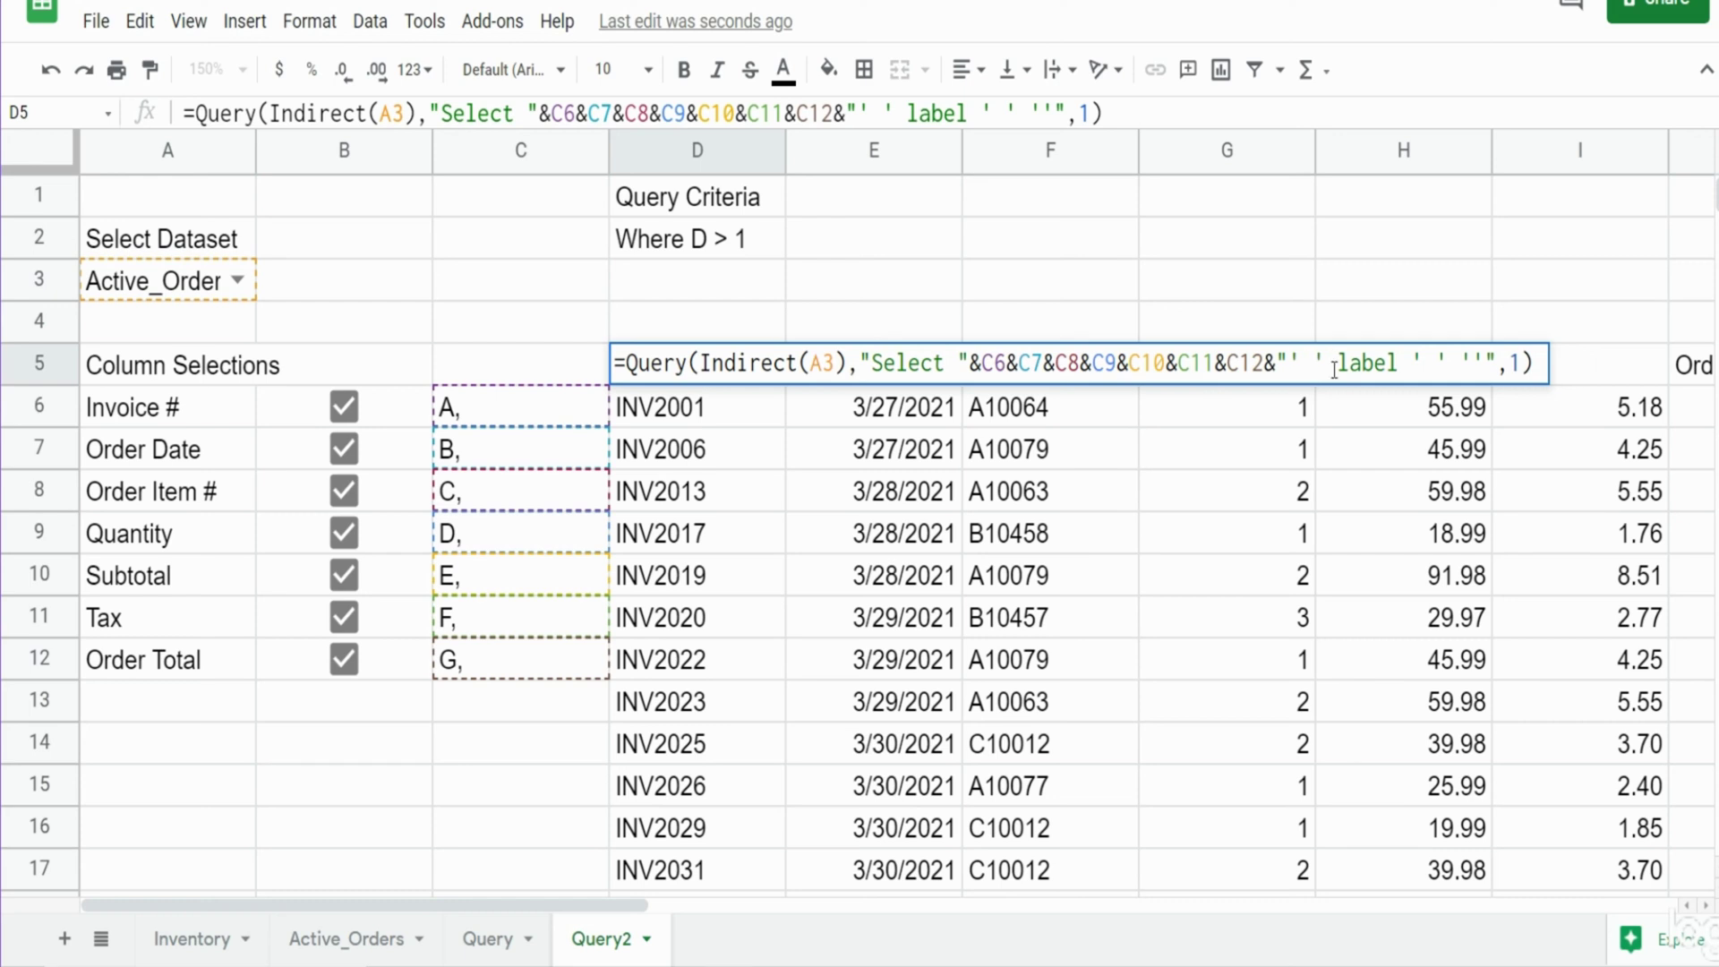
{"action": "left_click", "coordinate": [1334, 369]}
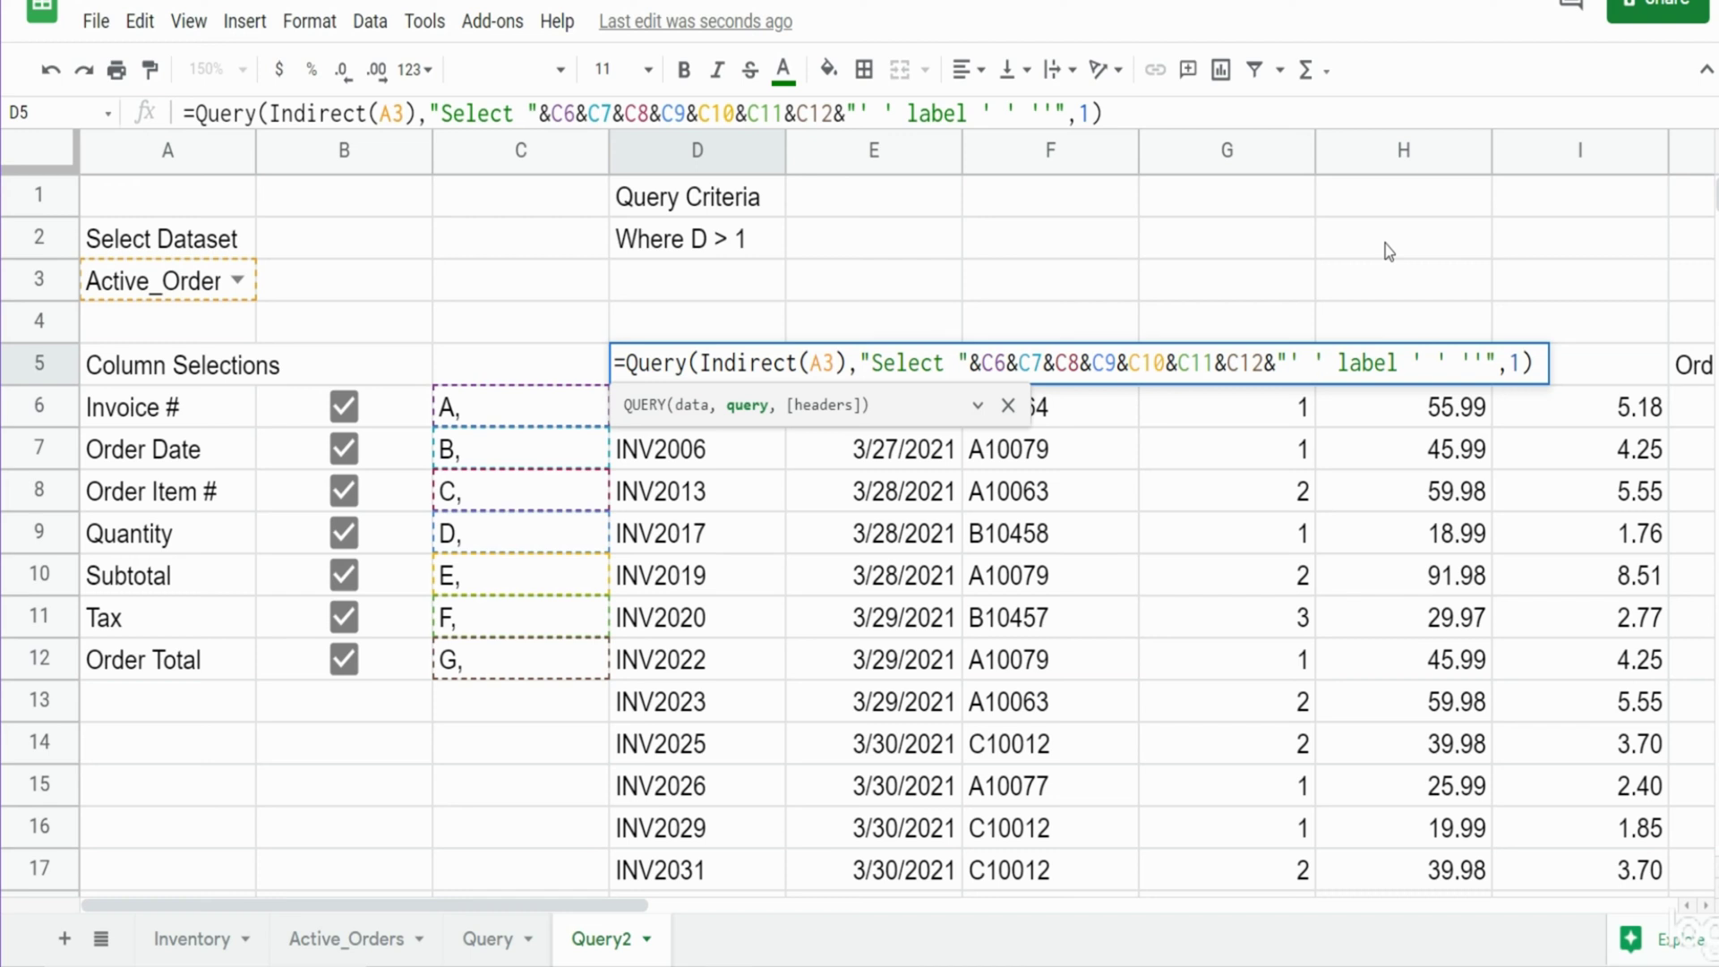
{"action": "type", "text": "\""}
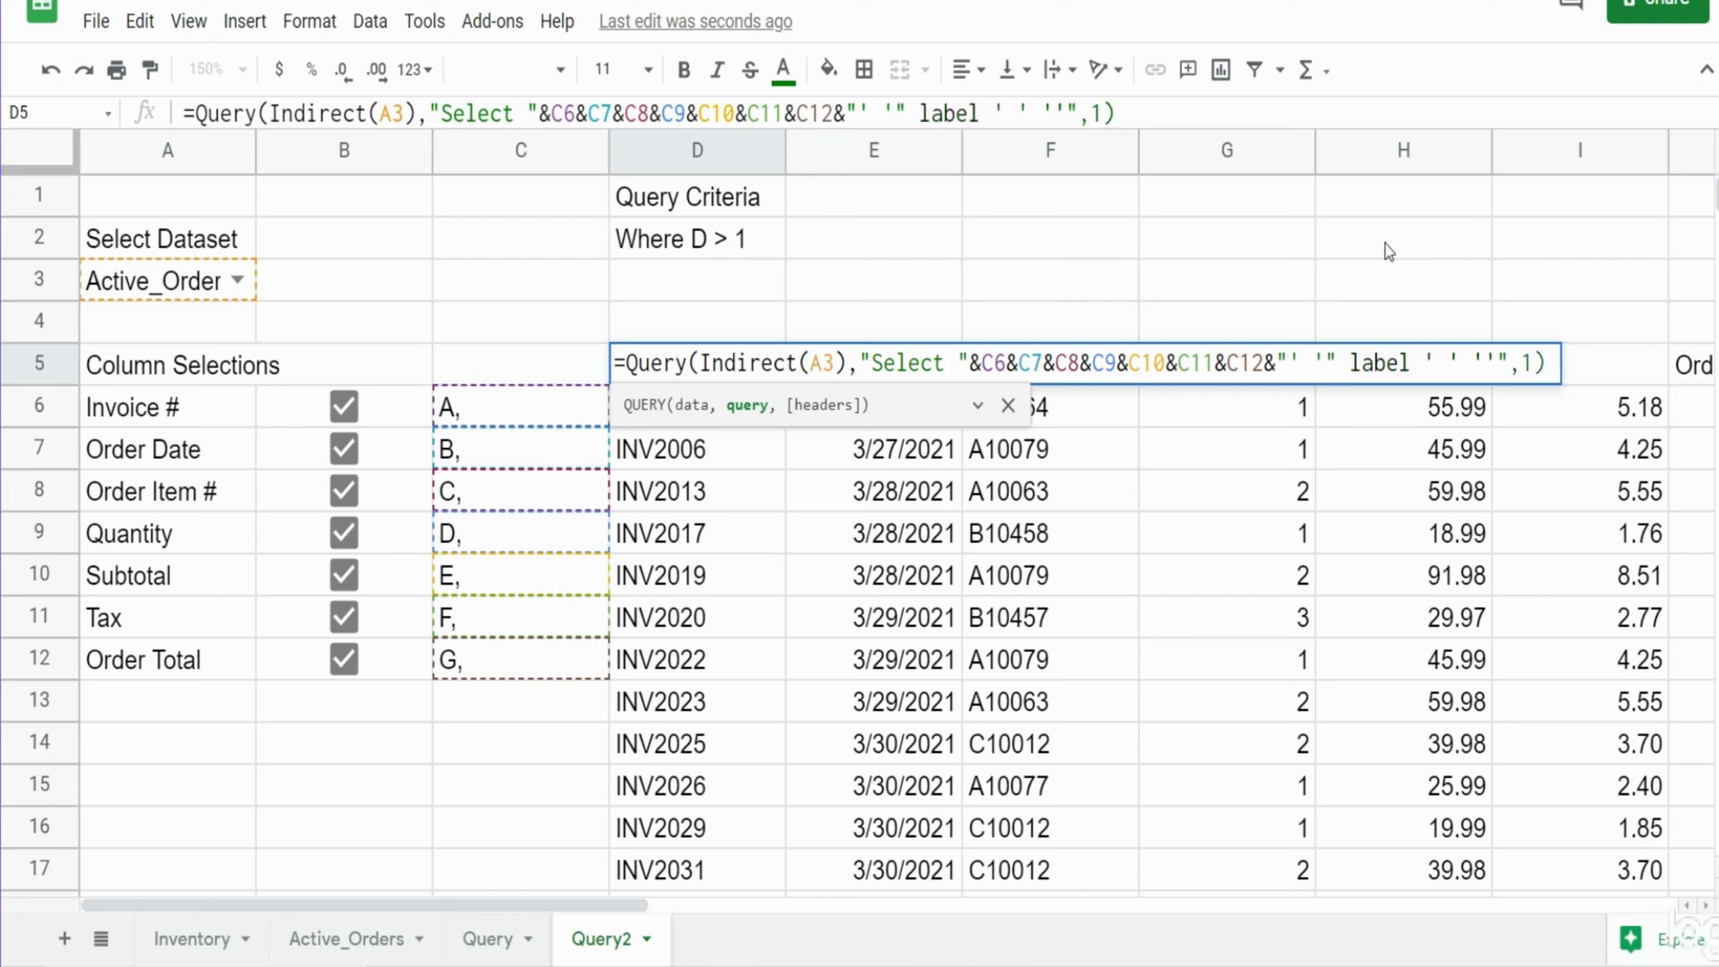
{"action": "key", "text": "Right"}
{"action": "type", "text": "\""}
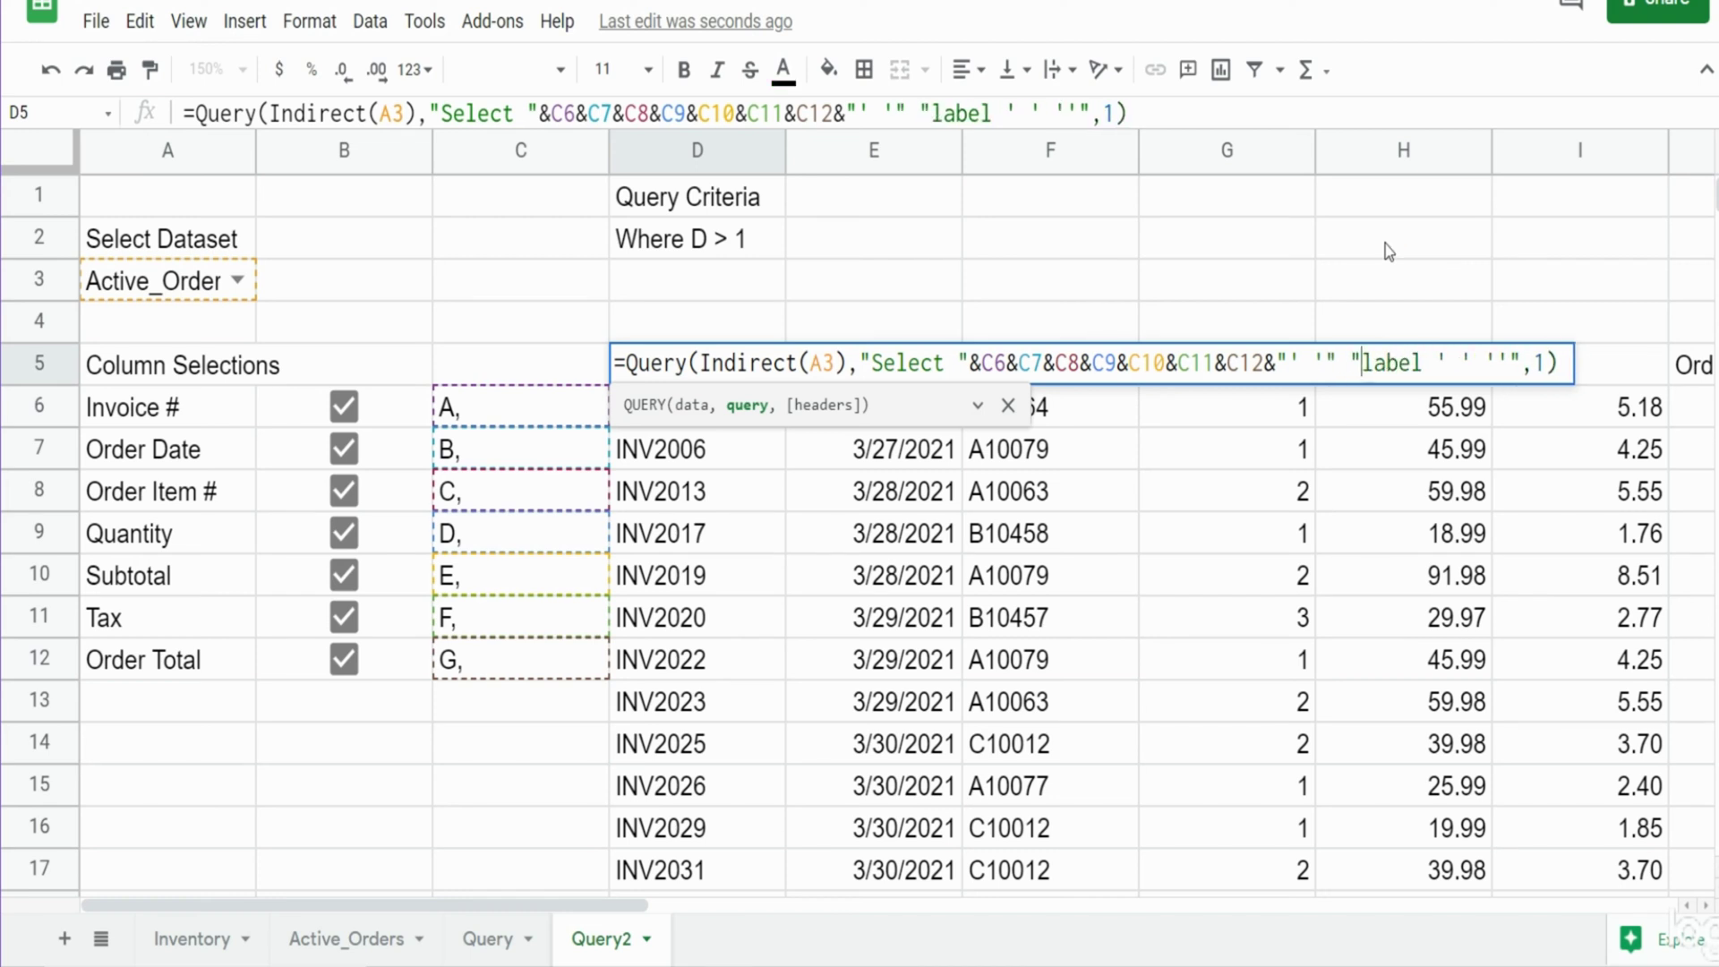
{"action": "left_click", "coordinate": [1350, 365]}
{"action": "type", "text": "&"}
{"action": "key", "text": "Right"}
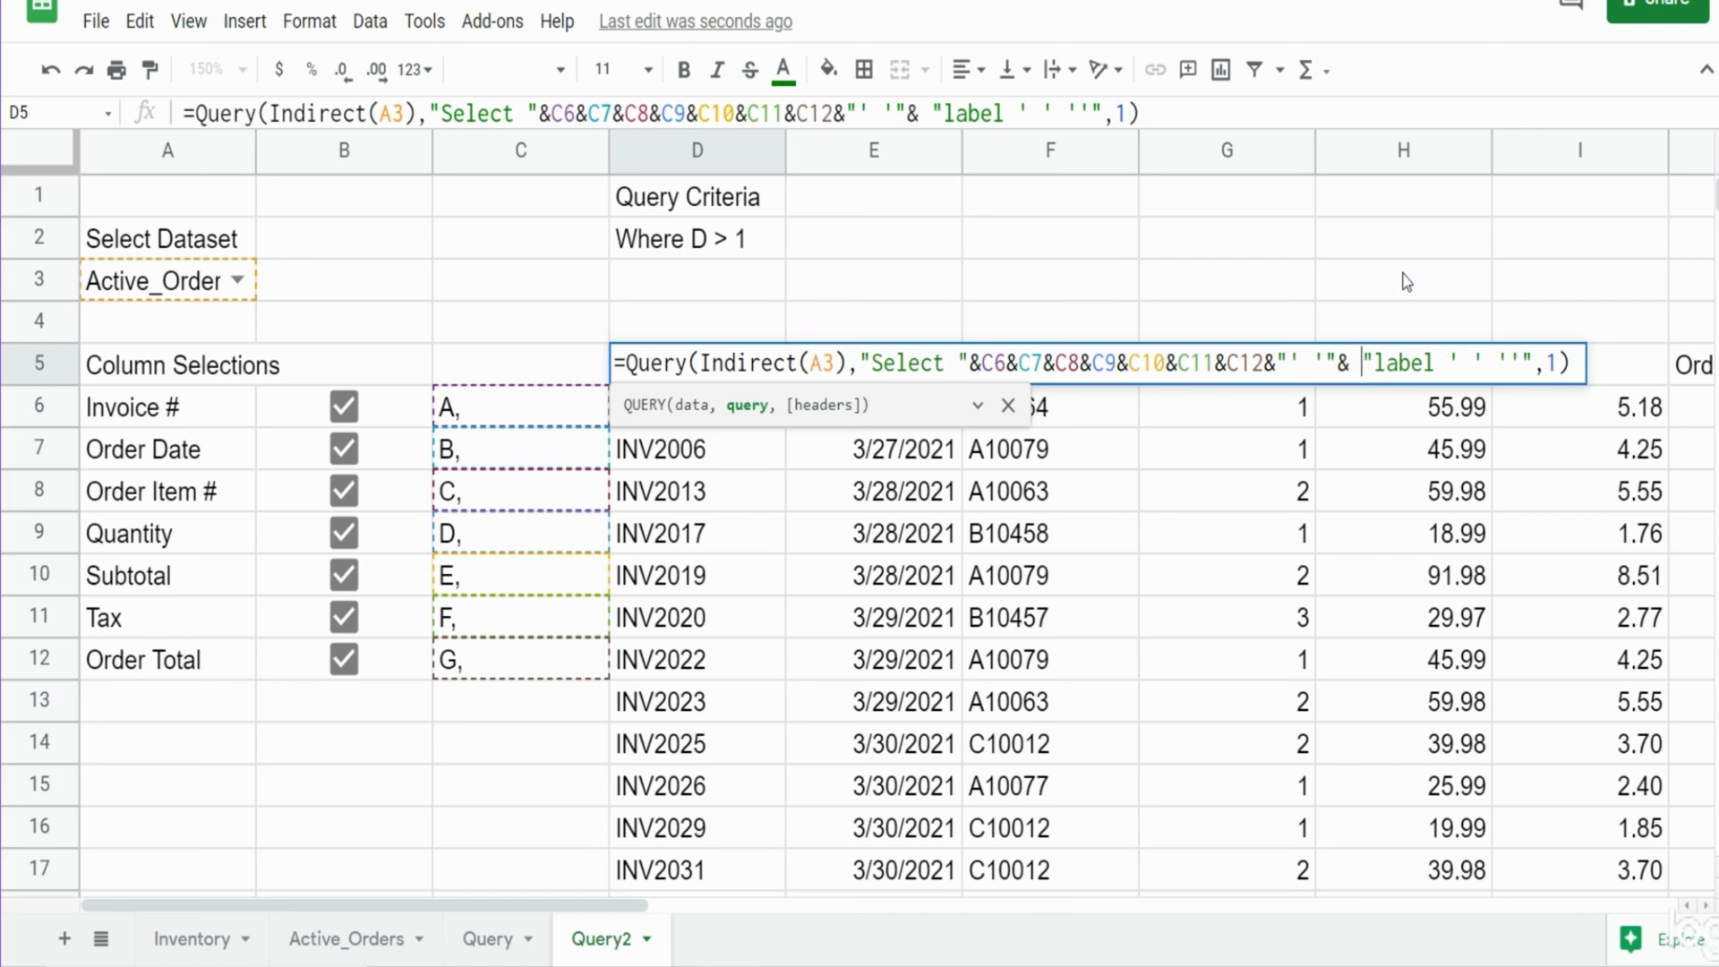
{"action": "type", "text": "&"}
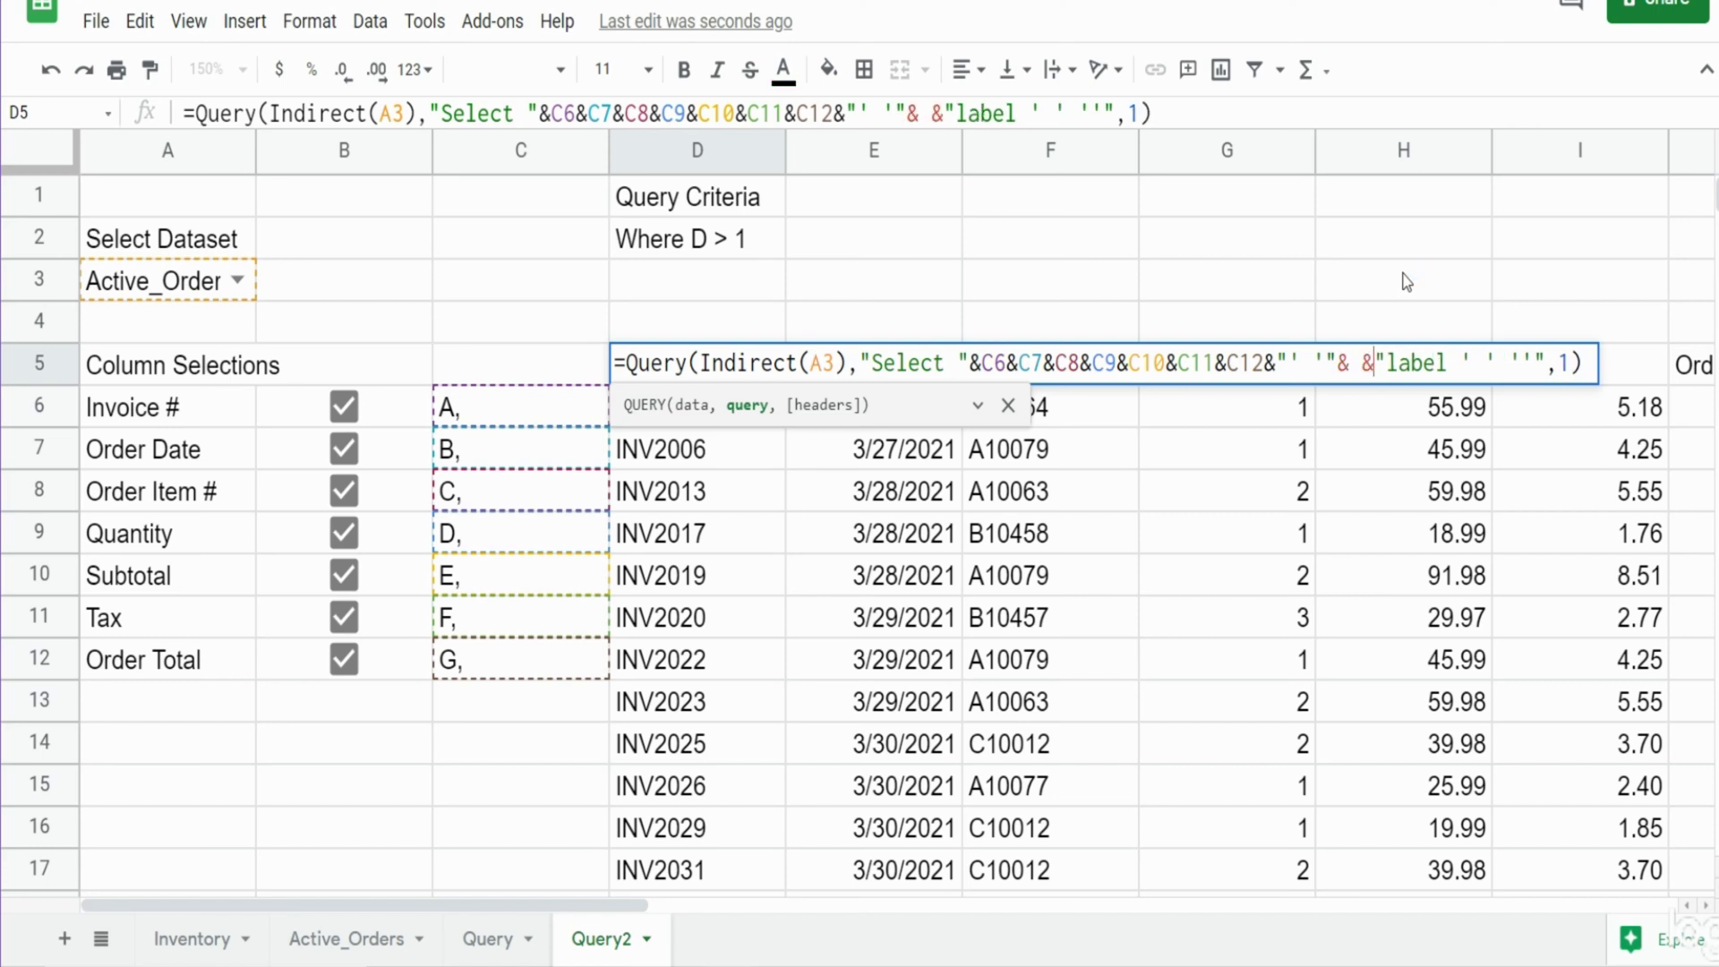
{"action": "key", "text": "Left"}
{"action": "key", "text": "Left"}
{"action": "type", "text": "D2"}
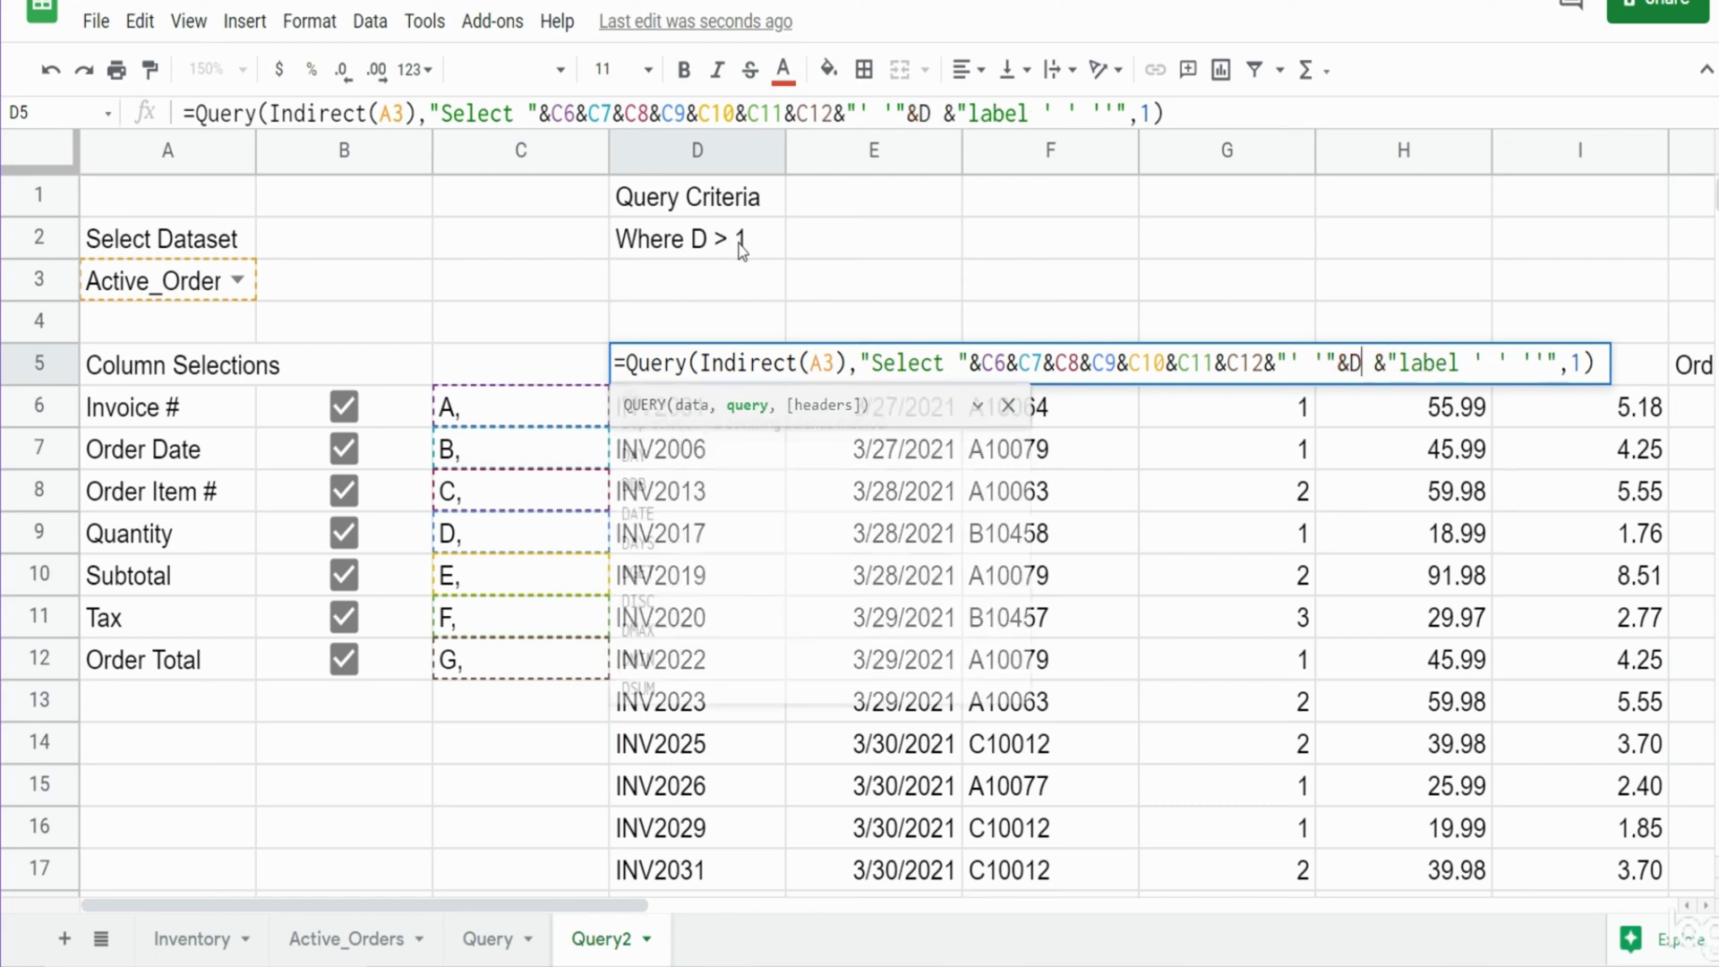
{"action": "key", "text": "Return"}
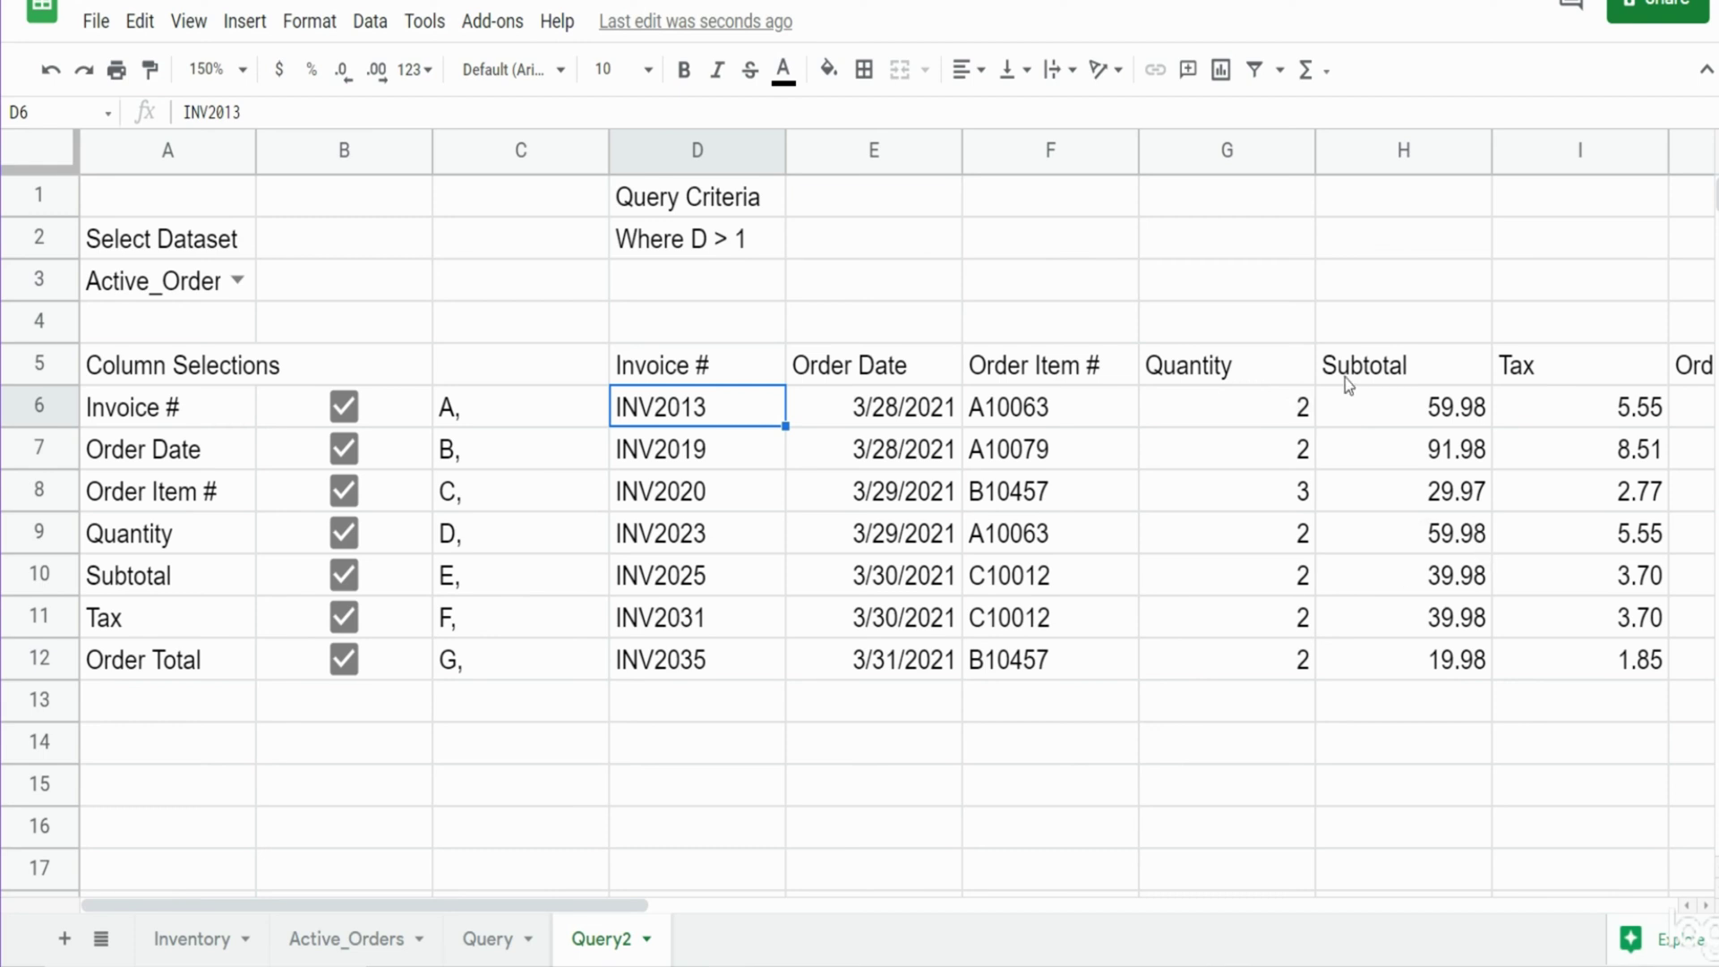
- Clear the criterion from cell D2
{"action": "left_click", "coordinate": [740, 240]}
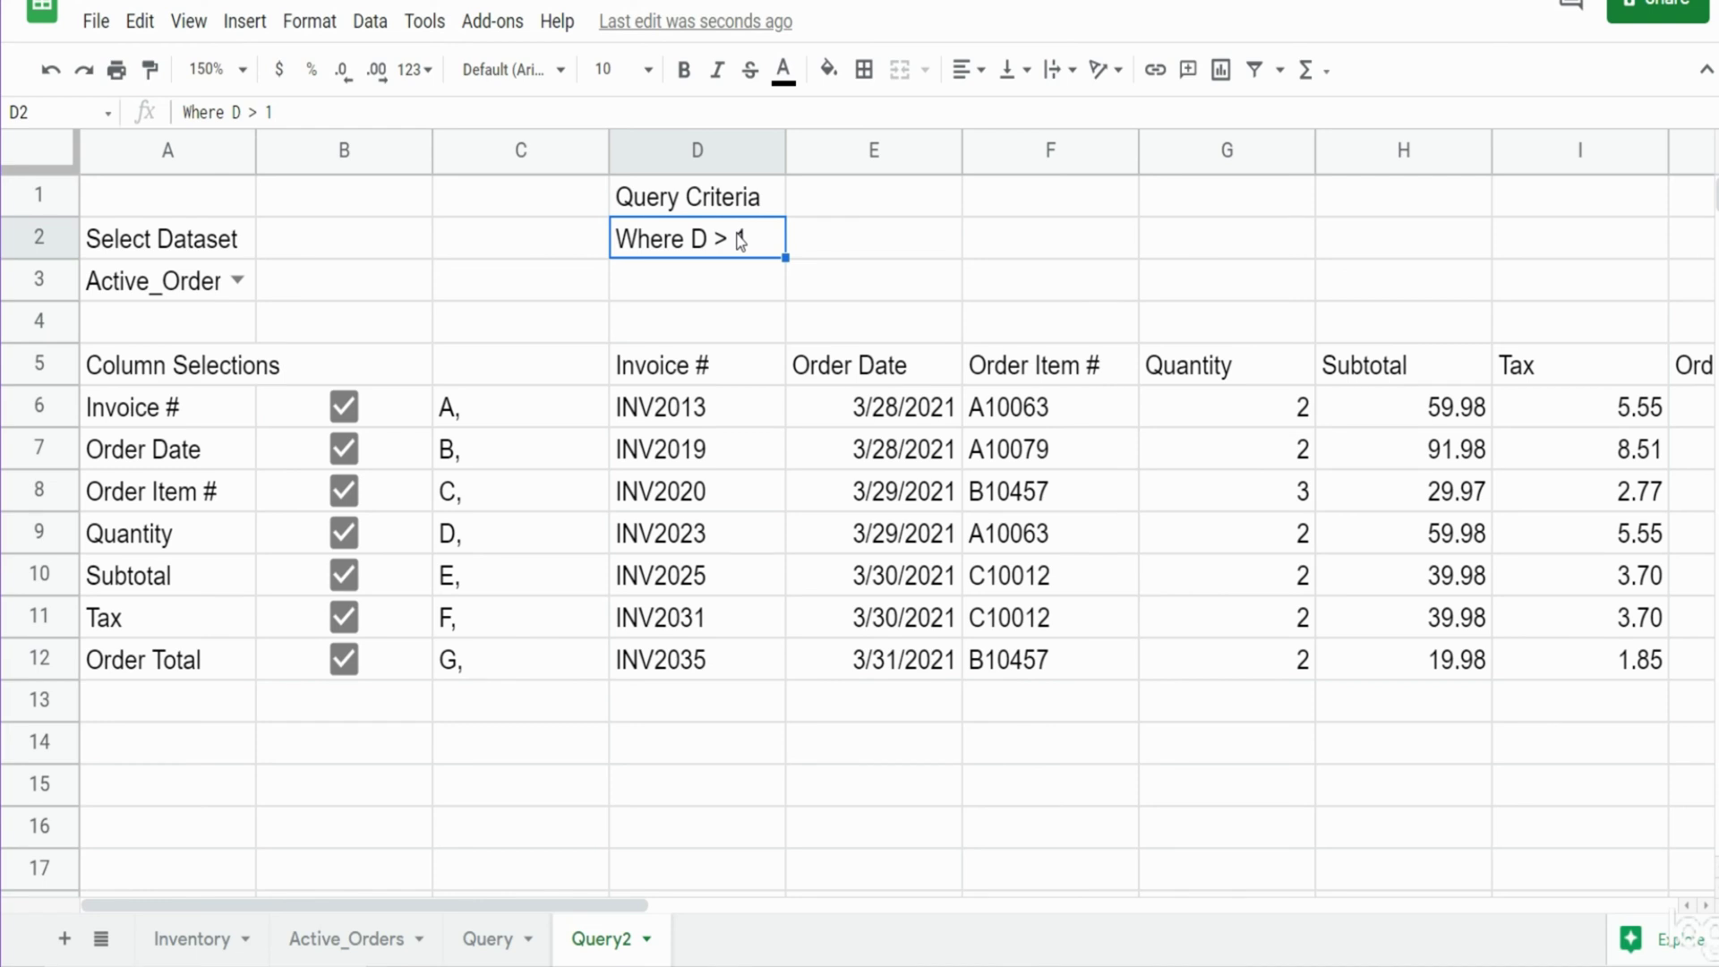
{"action": "key", "text": "Delete"}
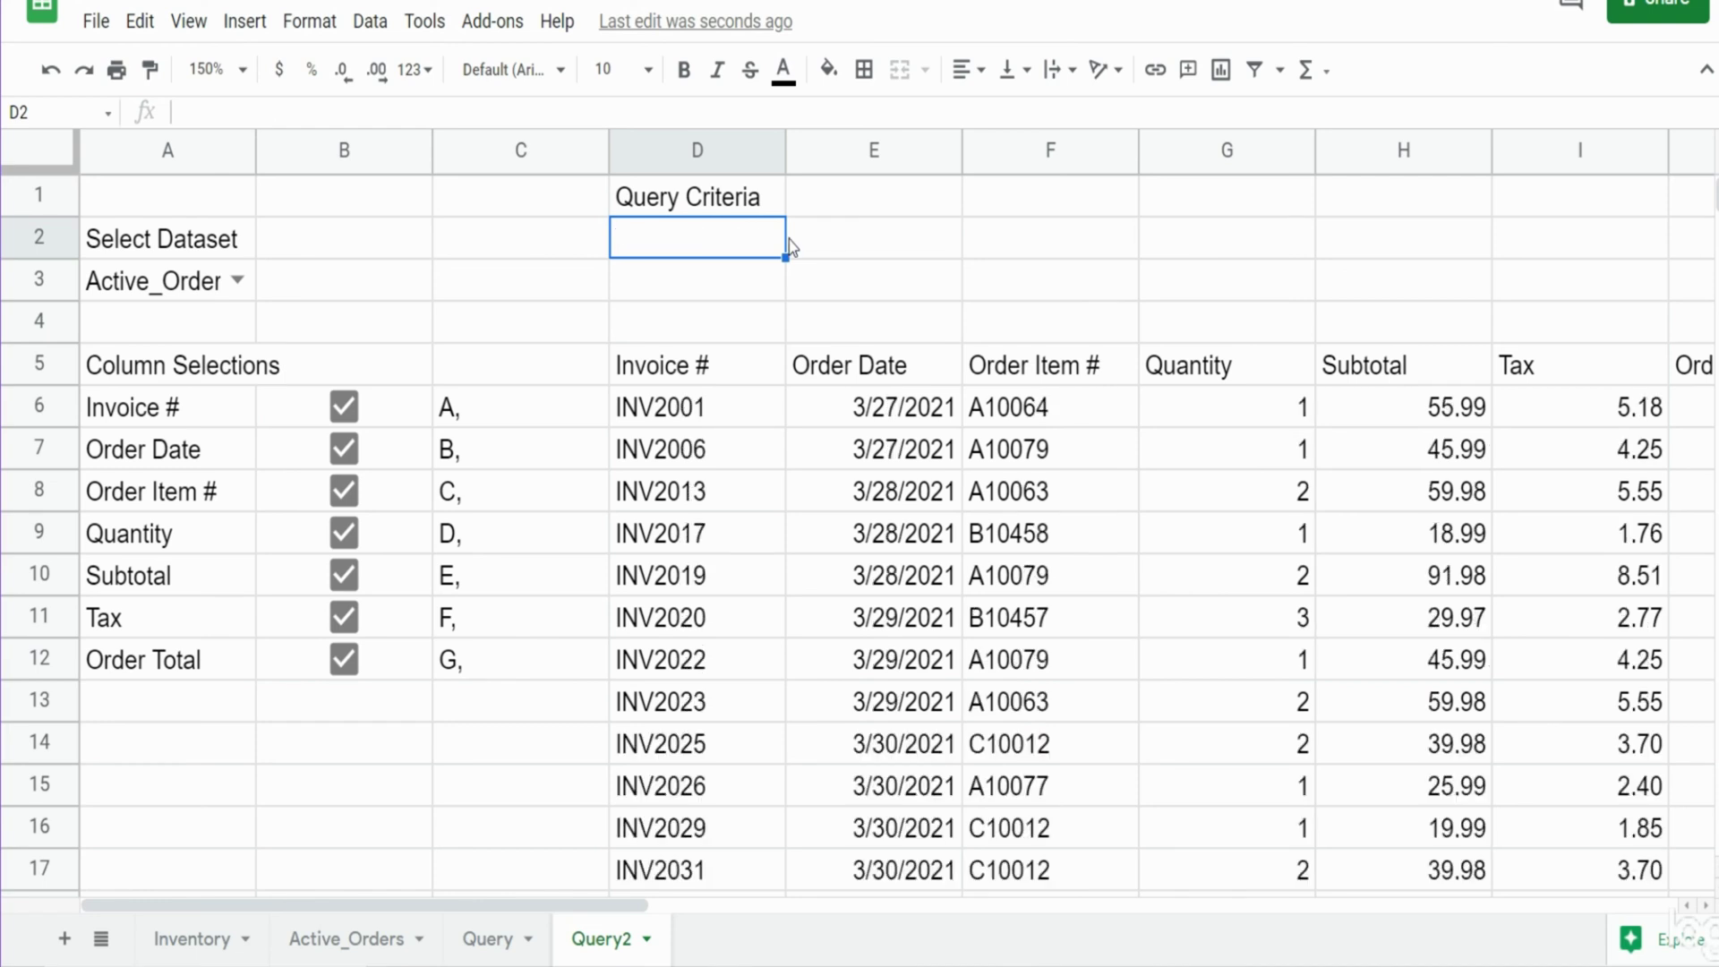